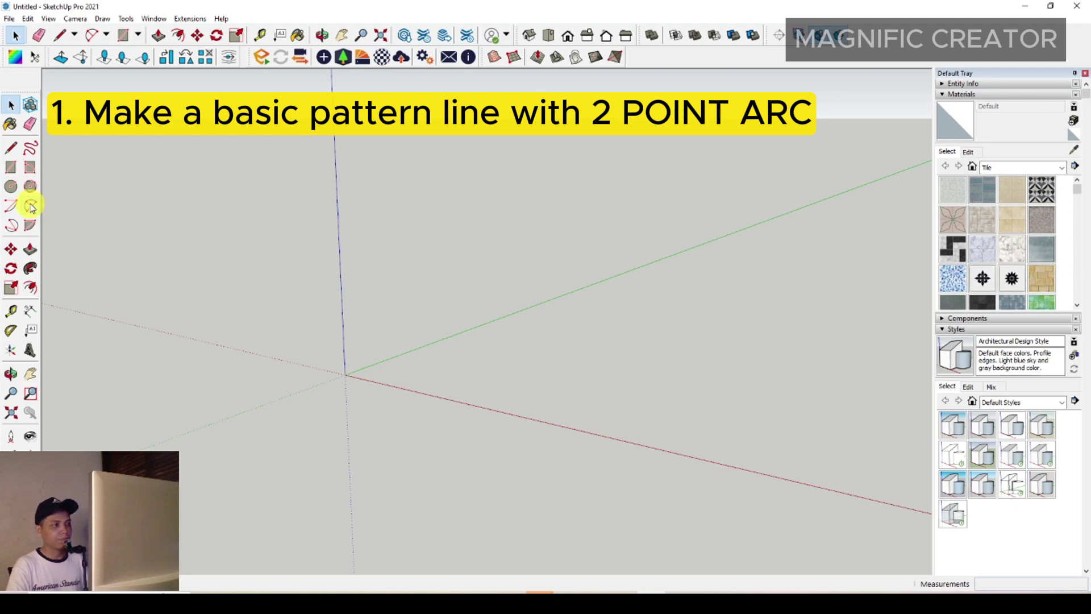
- Draw a two-point arc with 100 sides from the origin along the red axis, bulging about 1019 mm along the green axis
{"action": "left_click", "coordinate": [31, 206]}
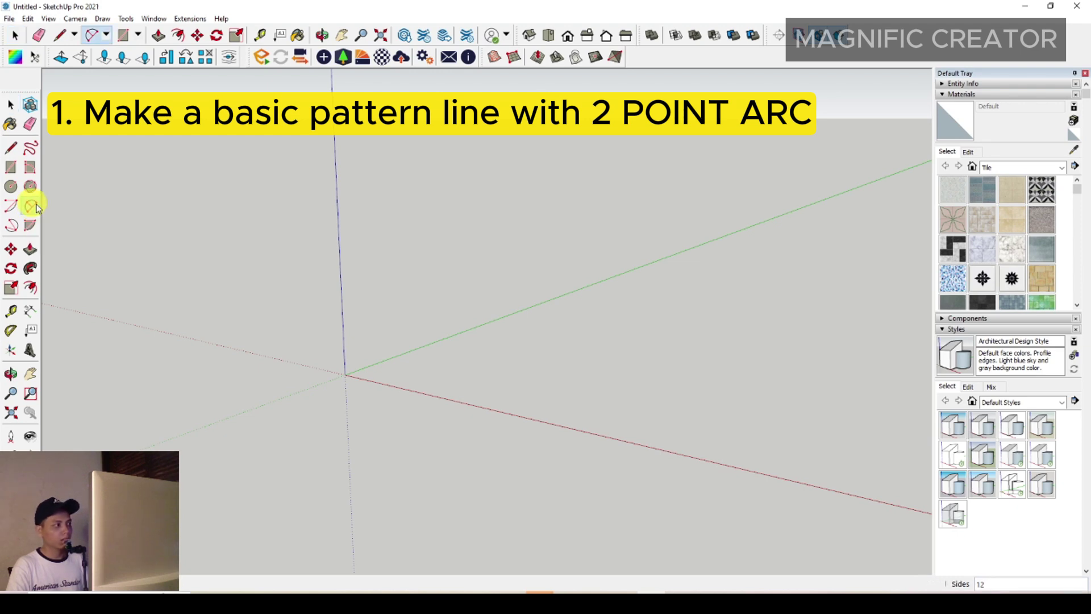
{"action": "left_click", "coordinate": [345, 375]}
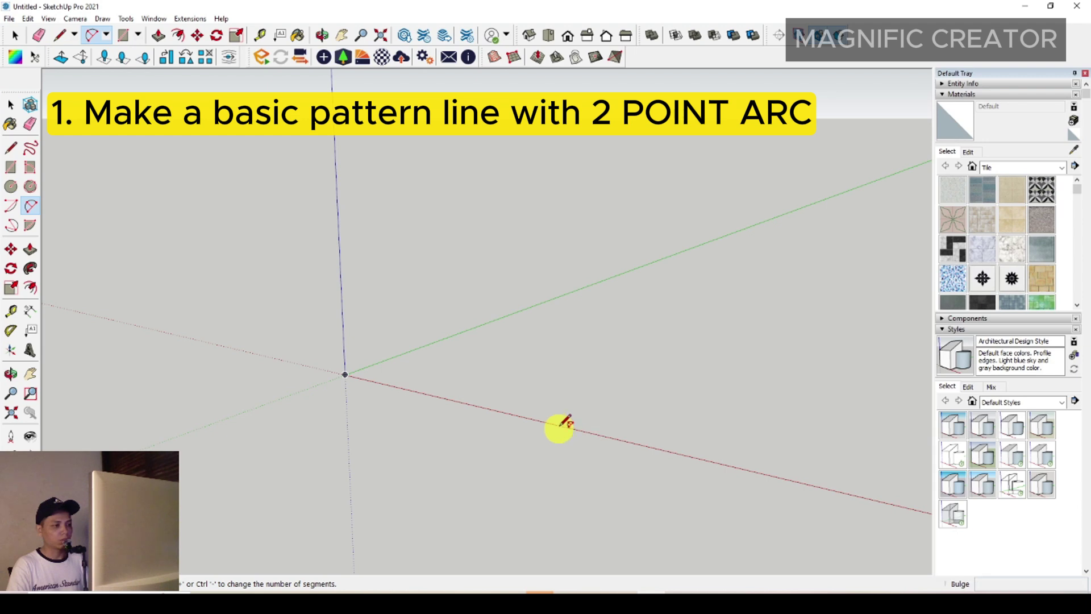
{"action": "left_click", "coordinate": [560, 425]}
{"action": "middle_click_drag", "start_coordinate": [575, 381], "coordinate": [563, 445]}
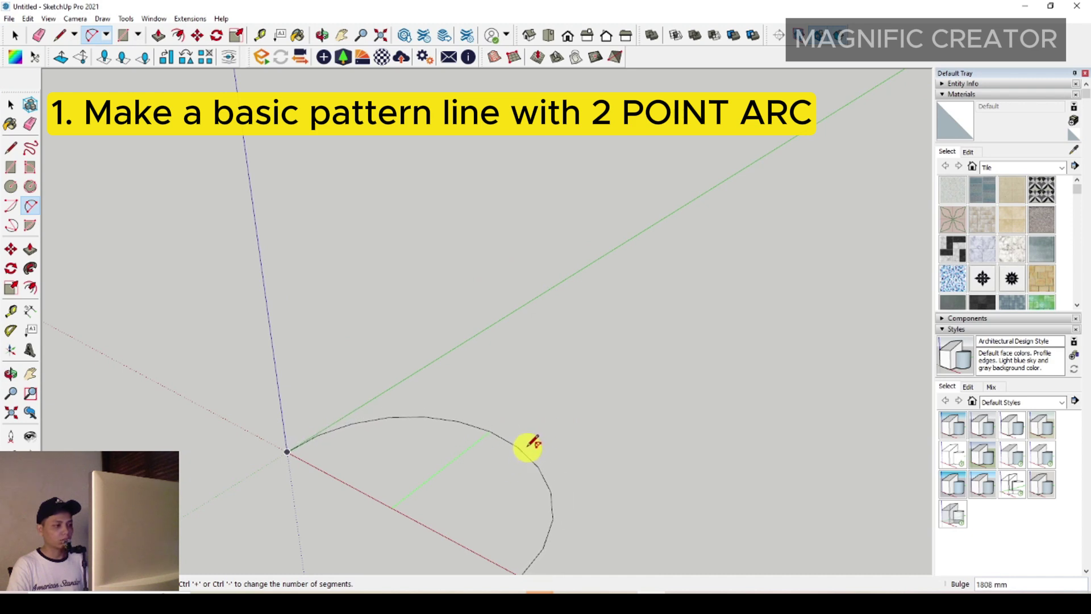
{"action": "middle_click_drag", "start_coordinate": [529, 447], "coordinate": [510, 426]}
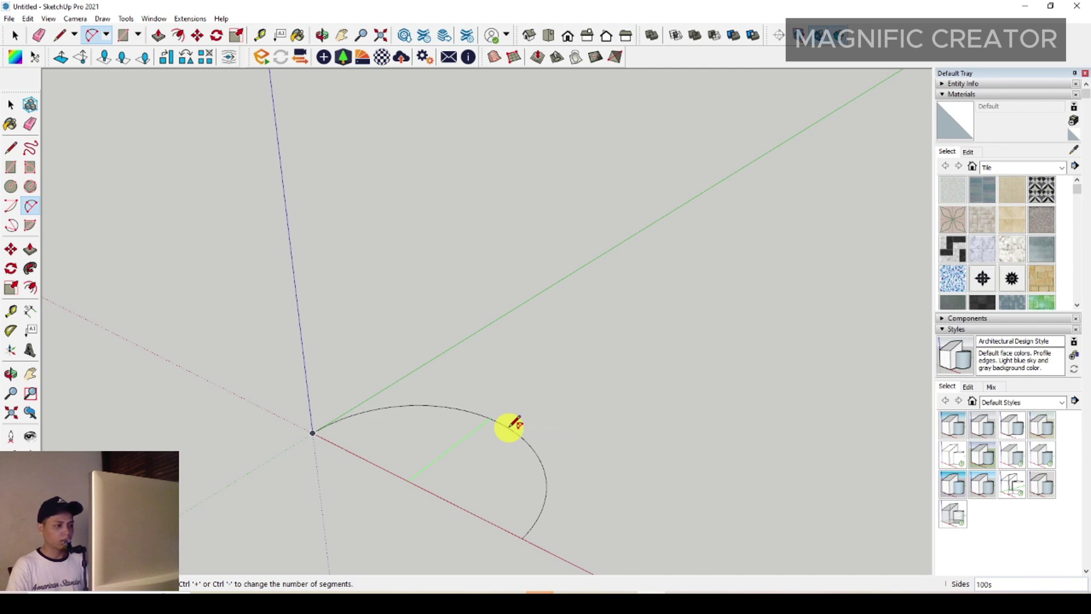
{"action": "key", "text": "Return"}
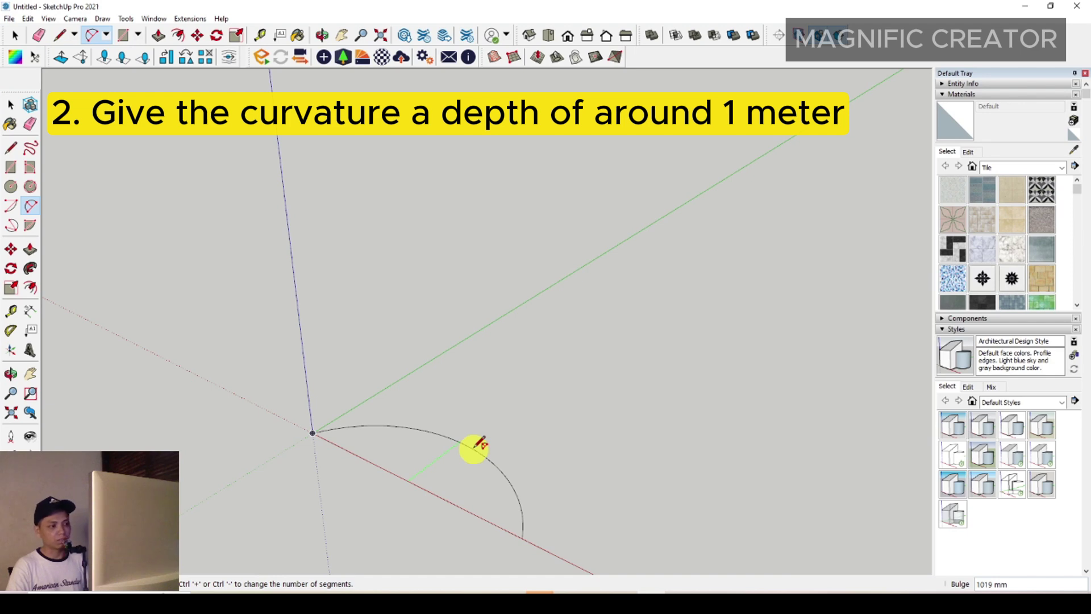
{"action": "left_click", "coordinate": [481, 443]}
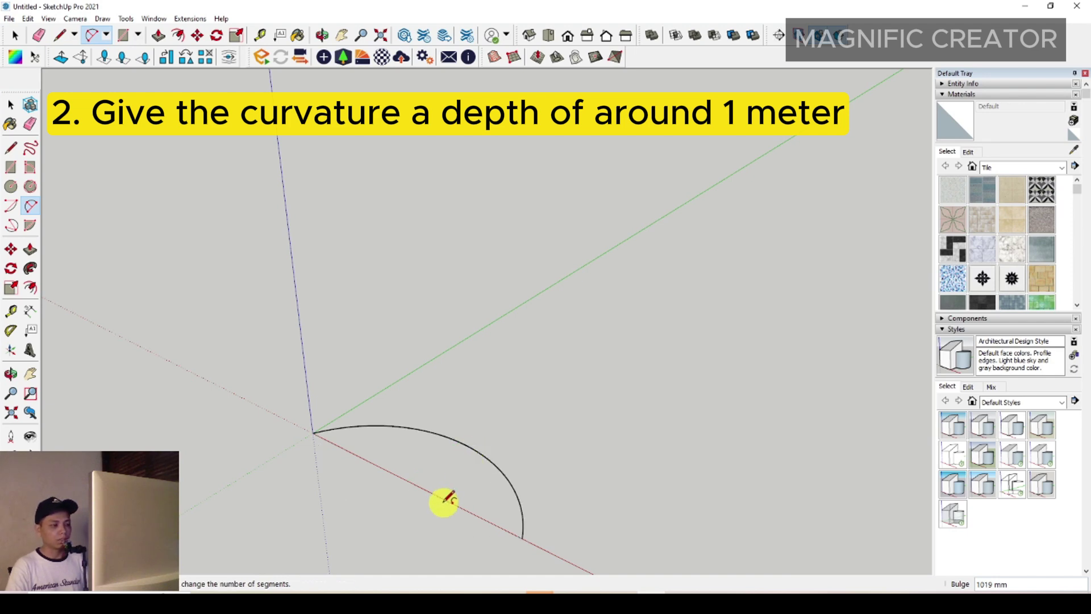
{"action": "key", "text": "space"}
- Offset the arc outward by 400 mm
{"action": "scroll", "coordinate": [308, 436], "scroll_direction": "up", "scroll_amount": 2}
{"action": "middle_click_drag", "start_coordinate": [308, 436], "coordinate": [382, 387], "text": "shift"}
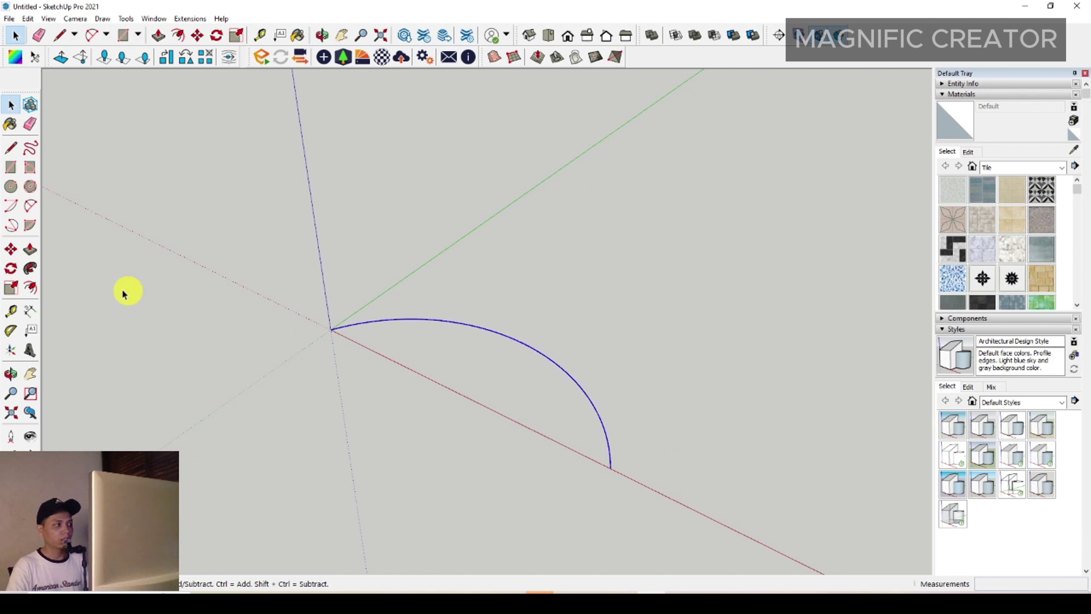
{"action": "left_click", "coordinate": [30, 288]}
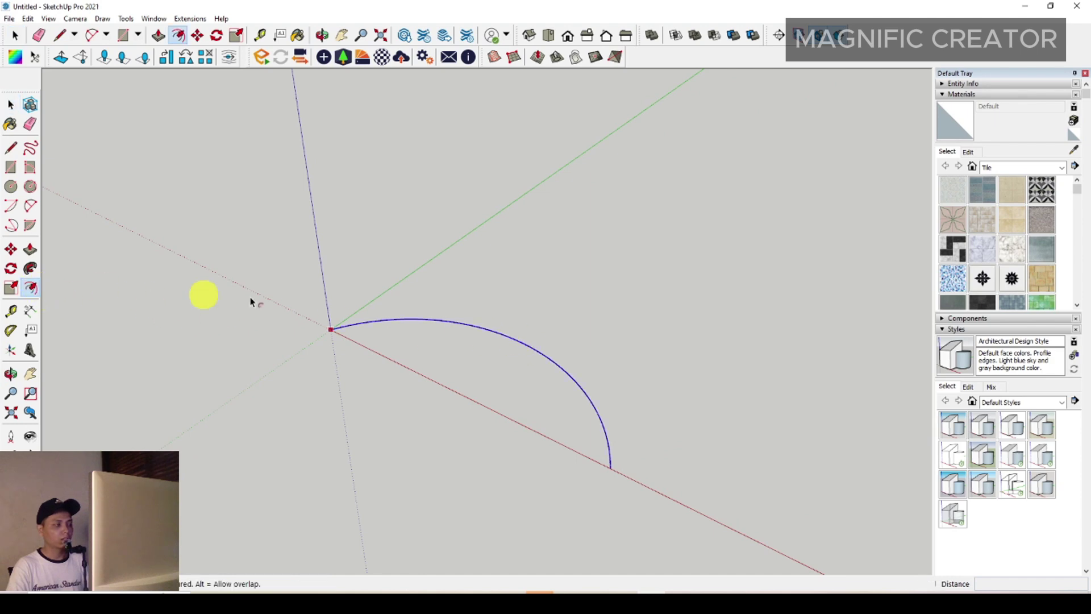
{"action": "left_click", "coordinate": [533, 349]}
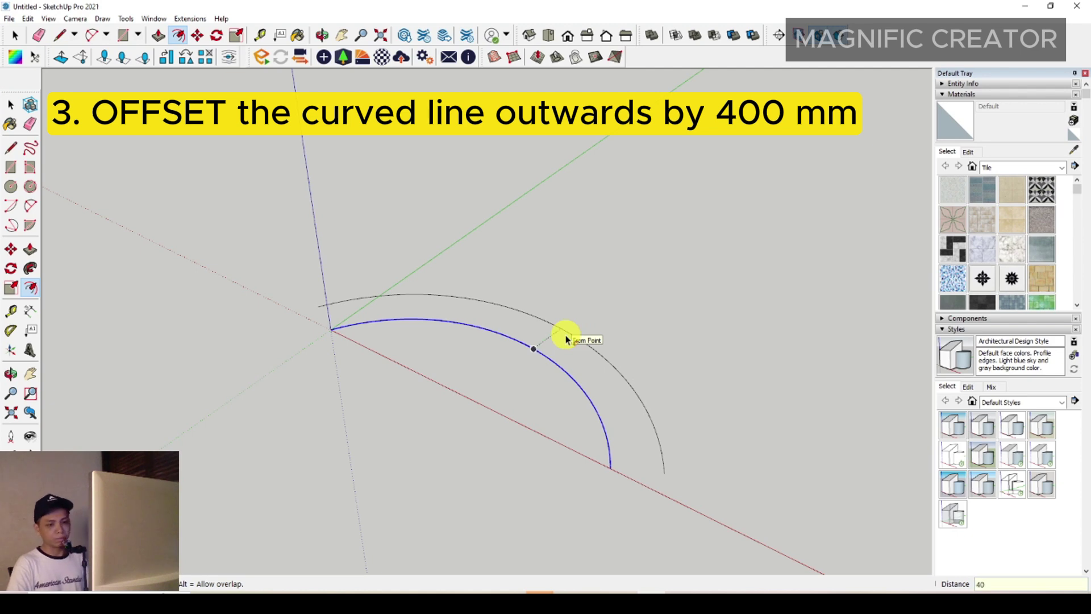
{"action": "key", "text": "Return"}
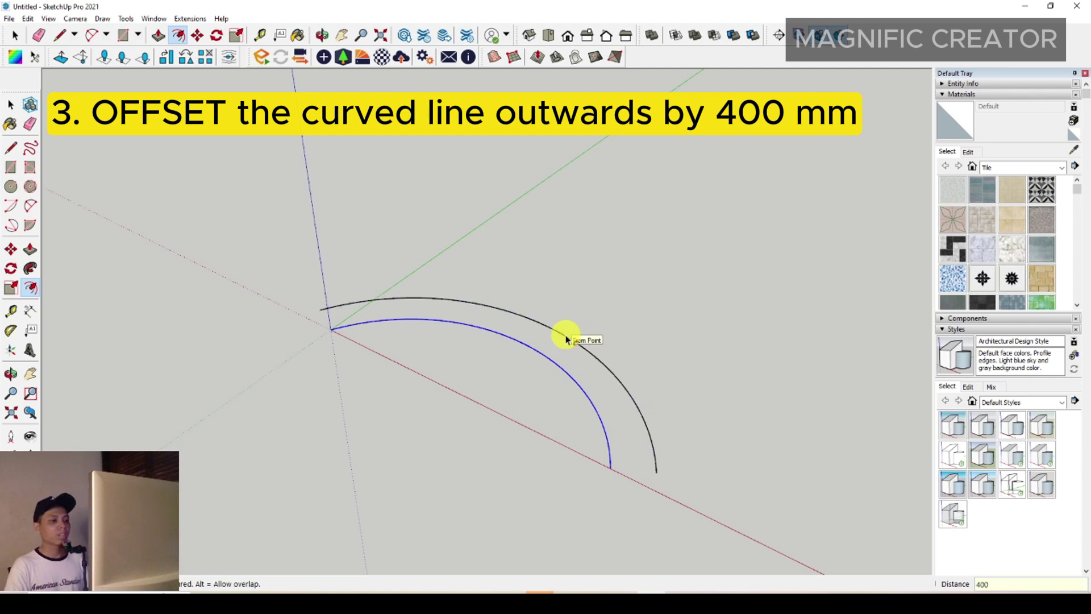
{"action": "key", "text": "space"}
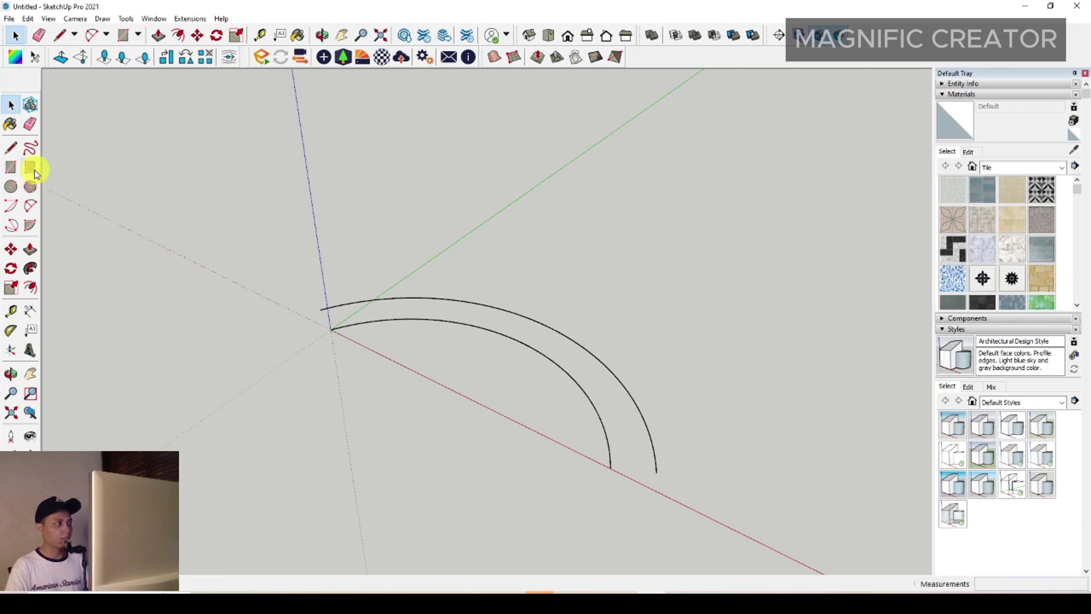
- Draw straight lines joining both pairs of arc endpoints to close the curved band into a face
{"action": "left_click", "coordinate": [13, 149]}
{"action": "left_click", "coordinate": [611, 468]}
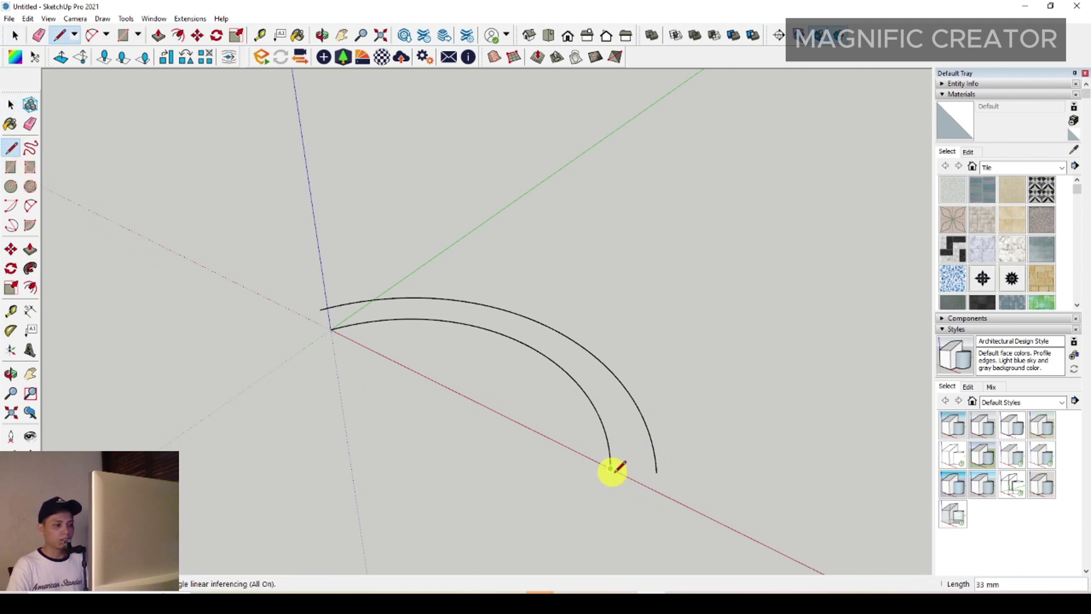
{"action": "left_click", "coordinate": [656, 467]}
{"action": "key", "text": "space"}
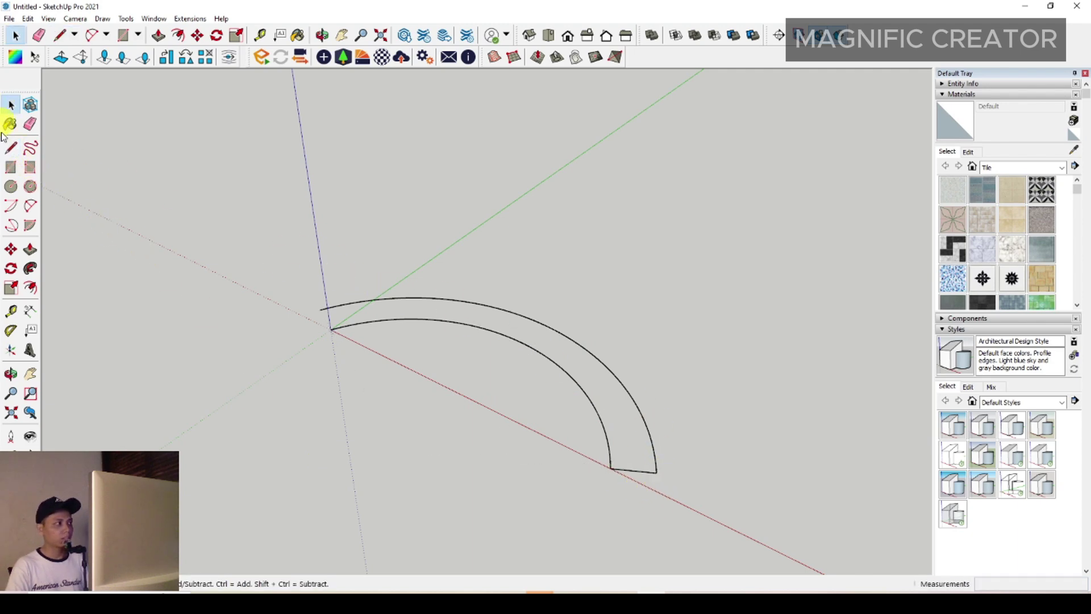
{"action": "left_click", "coordinate": [12, 153]}
{"action": "scroll", "coordinate": [332, 327], "scroll_direction": "up", "scroll_amount": 3}
{"action": "left_click", "coordinate": [331, 328]}
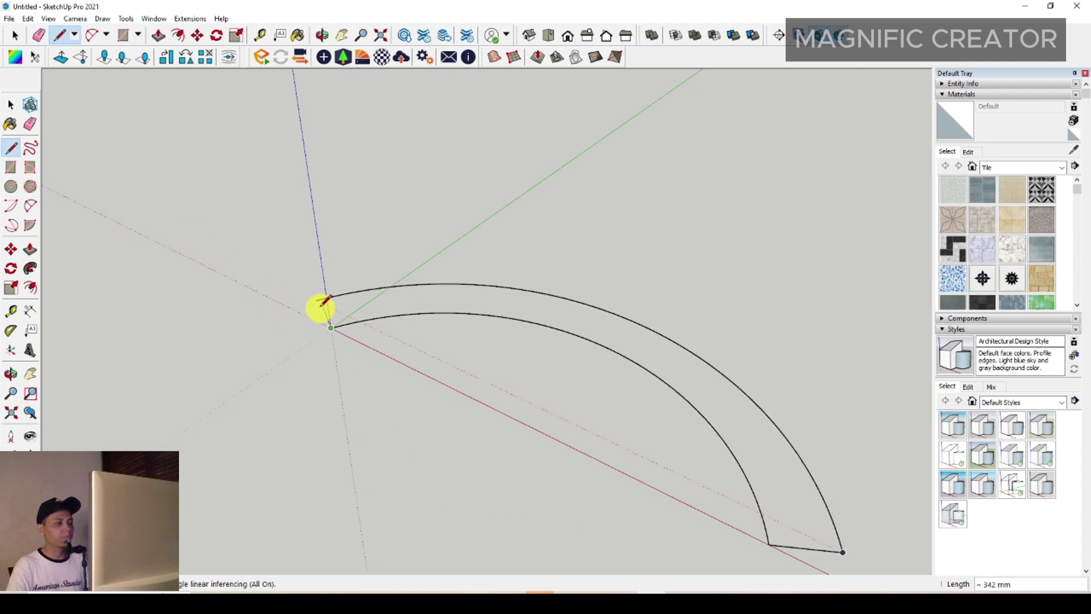
{"action": "left_click", "coordinate": [316, 301]}
{"action": "key", "text": "space"}
- Copy the curved face with its edges straight up along the blue axis by about 2651 mm
{"action": "middle_click_drag", "start_coordinate": [429, 318], "coordinate": [524, 292]}
{"action": "scroll", "coordinate": [487, 300], "scroll_direction": "down", "scroll_amount": 2}
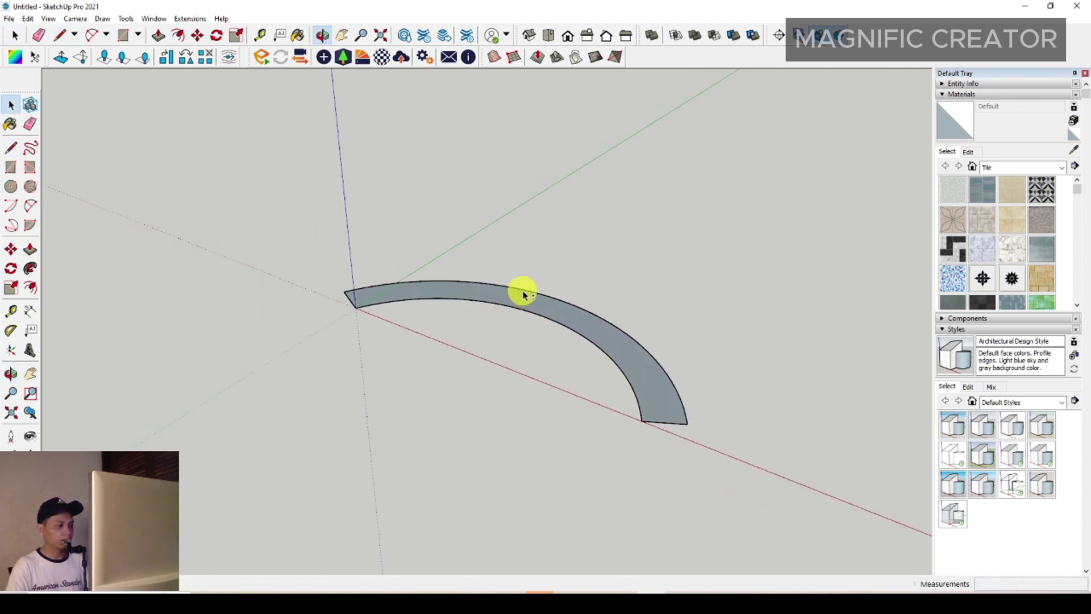
{"action": "double_click", "coordinate": [585, 324]}
{"action": "middle_click_drag", "start_coordinate": [585, 322], "coordinate": [563, 302]}
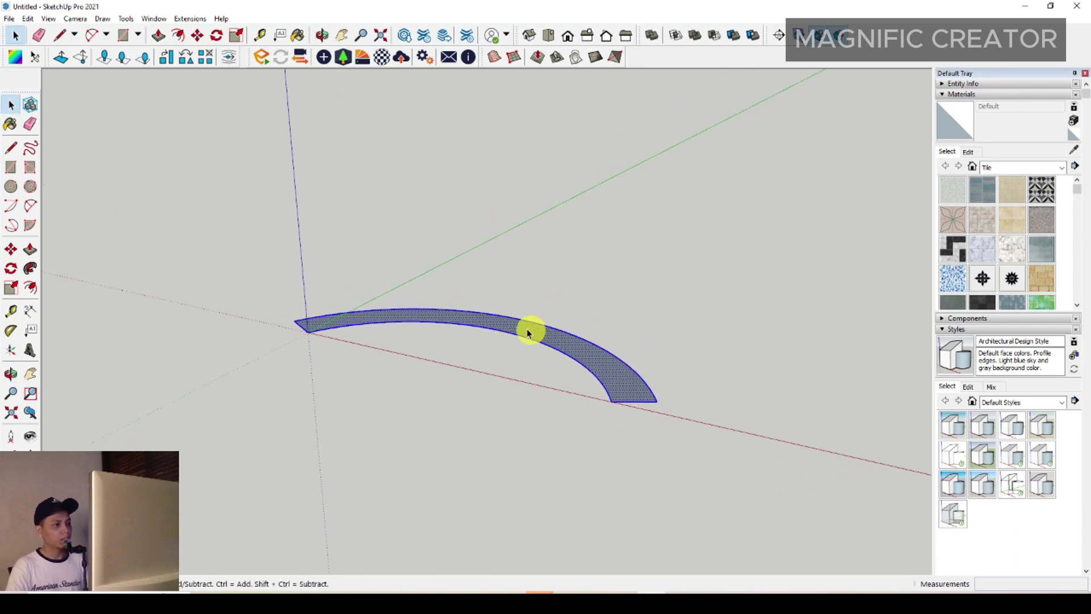
{"action": "left_click", "coordinate": [11, 251]}
{"action": "left_click", "coordinate": [614, 397]}
{"action": "key", "text": "ctrl"}
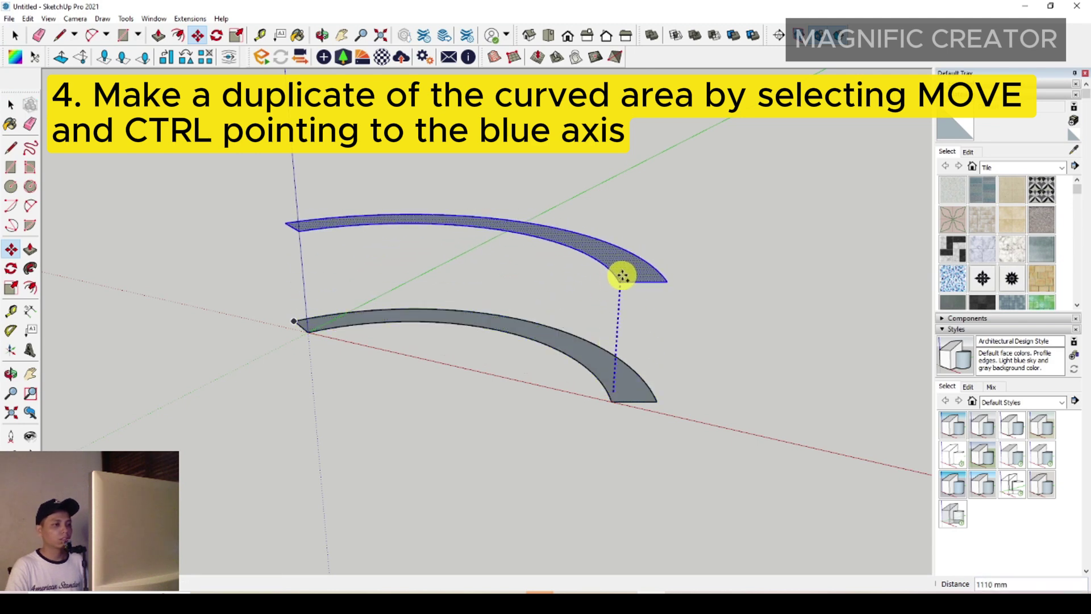
{"action": "left_click", "coordinate": [633, 87]}
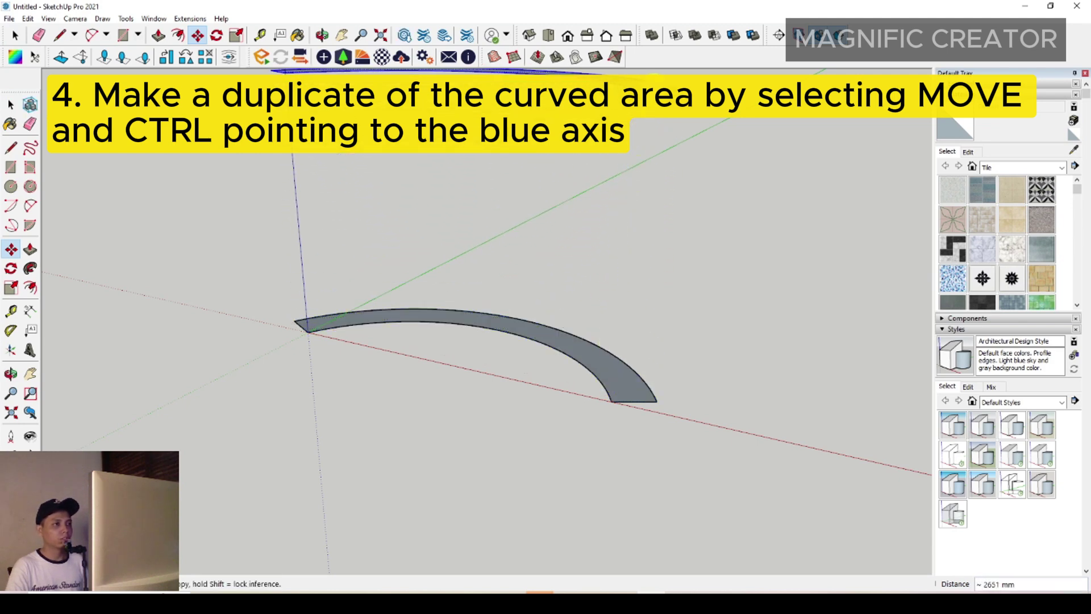
{"action": "key", "text": "space"}
- Push/Pull the lower curved face up to a height of 750 mm to form the bottom shelf
{"action": "middle_click_drag", "start_coordinate": [521, 333], "coordinate": [535, 378]}
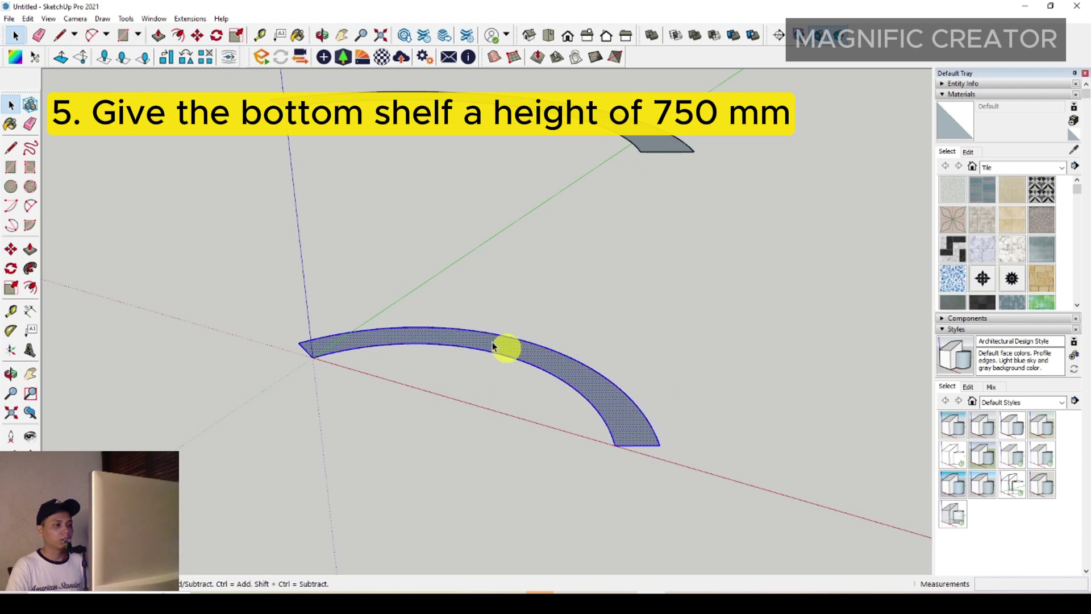
{"action": "left_click", "coordinate": [30, 249]}
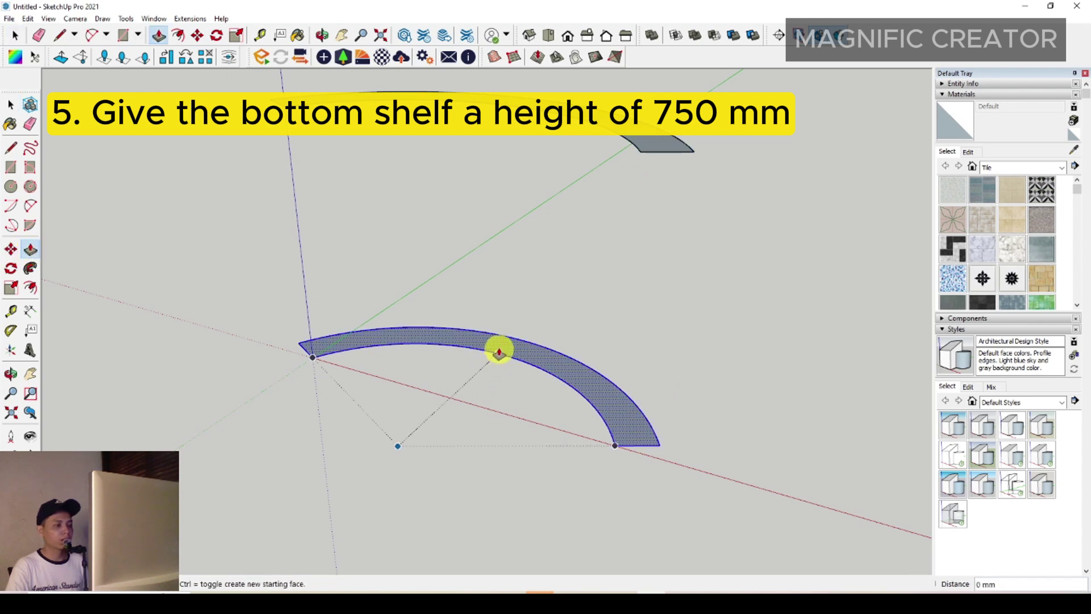
{"action": "left_click", "coordinate": [498, 352]}
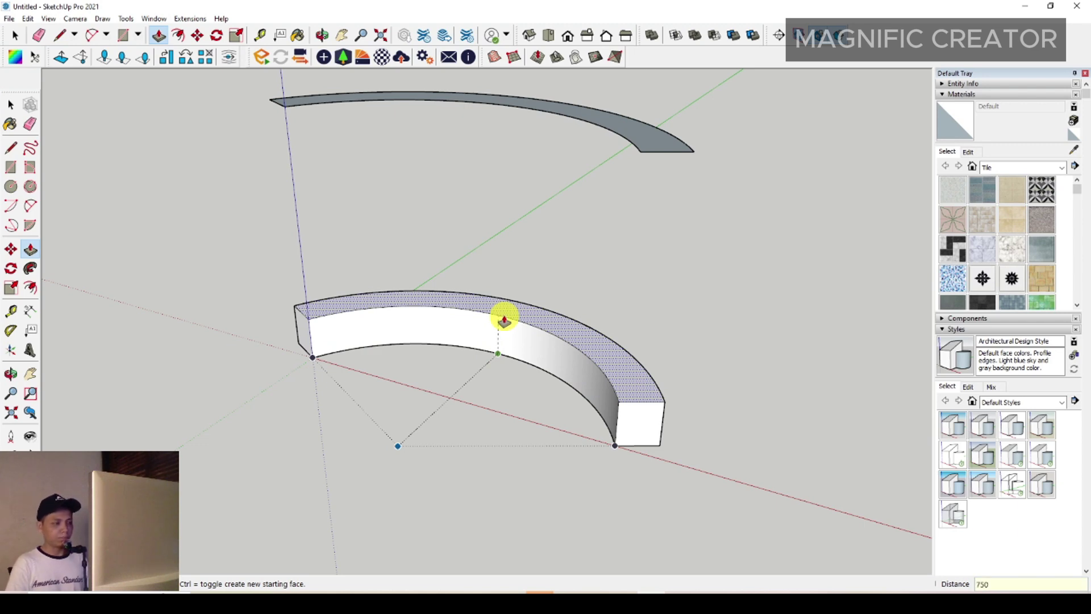
{"action": "key", "text": "Return"}
{"action": "key", "text": "space"}
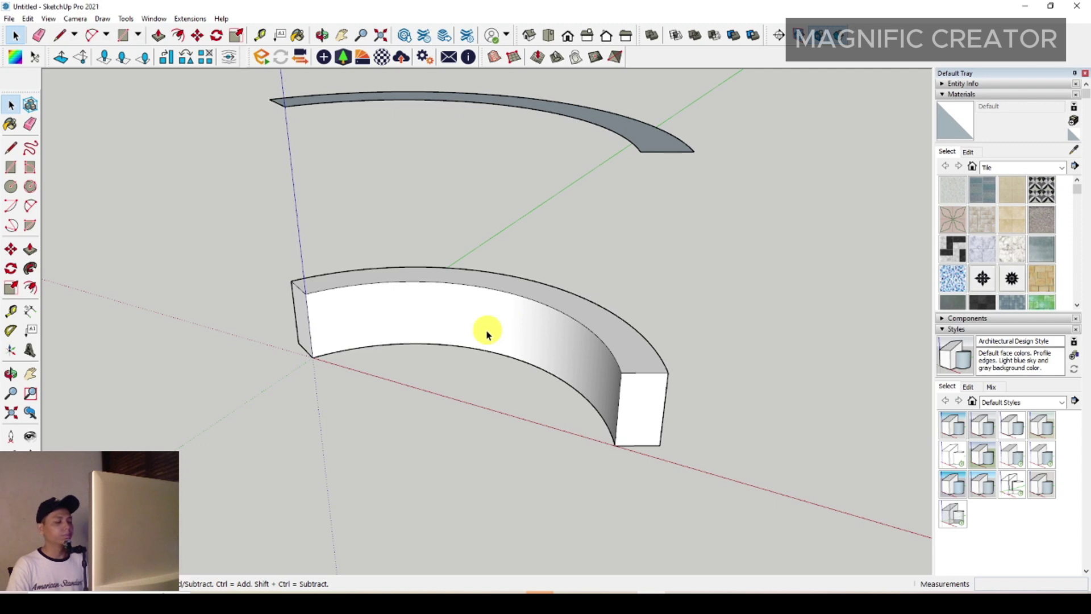
- Select all the geometry of the extruded curved base and make it a group
{"action": "middle_click_drag", "start_coordinate": [484, 339], "coordinate": [471, 319]}
{"action": "left_click", "coordinate": [477, 311]}
{"action": "double_click", "coordinate": [475, 311]}
{"action": "right_click", "coordinate": [475, 311]}
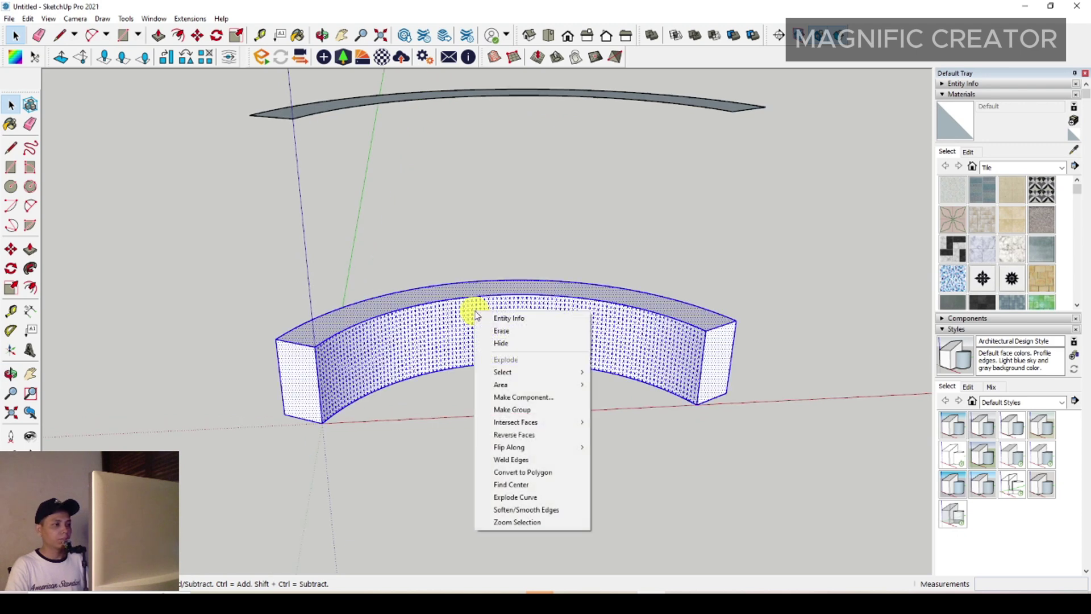
{"action": "left_click", "coordinate": [503, 410]}
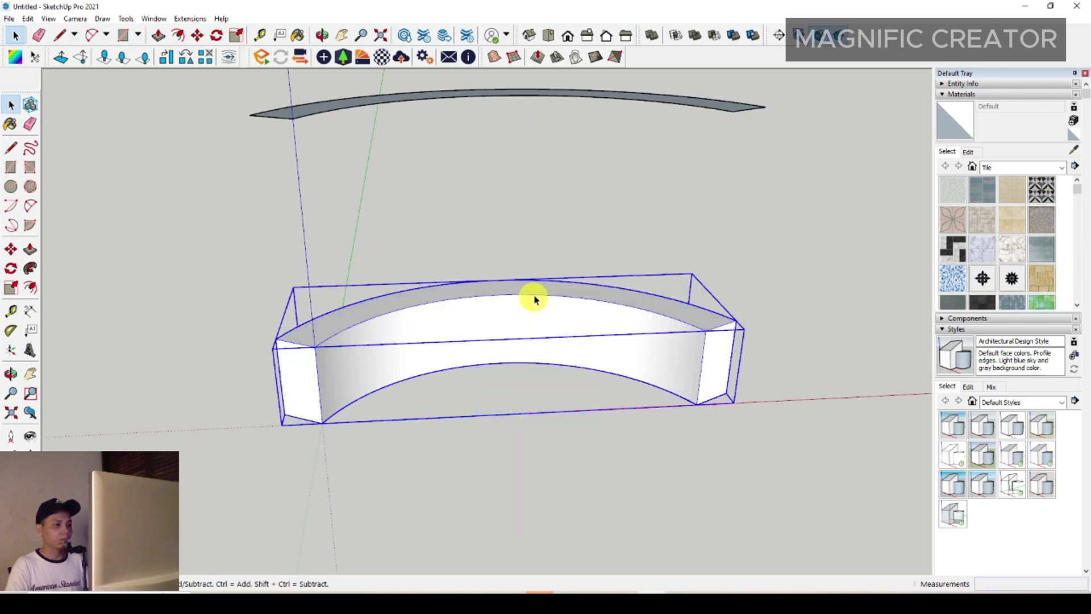
- Copy the upper curved face straight up along the blue axis to create a second floating face
{"action": "middle_click_drag", "start_coordinate": [530, 298], "coordinate": [588, 241]}
{"action": "left_click", "coordinate": [584, 265]}
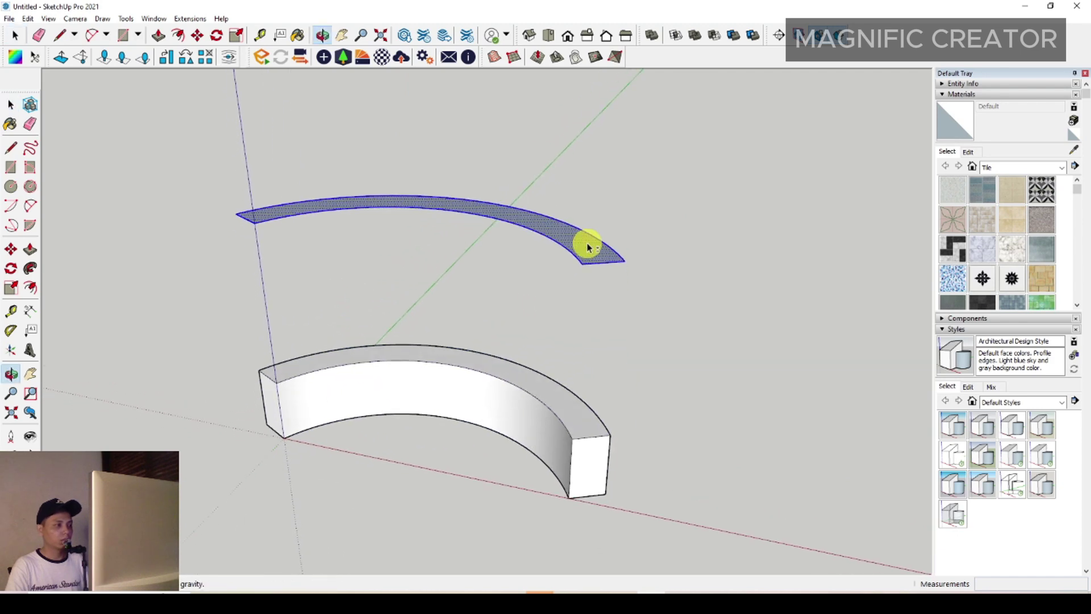
{"action": "left_click", "coordinate": [11, 249]}
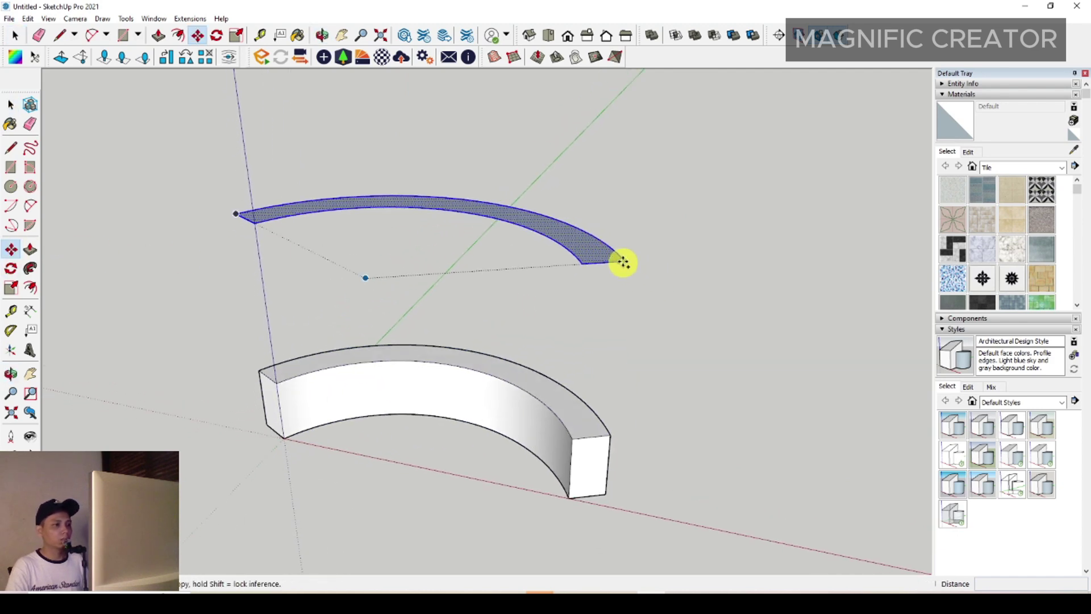
{"action": "left_click", "coordinate": [623, 259]}
{"action": "key", "text": "ctrl"}
{"action": "left_click", "coordinate": [633, 158]}
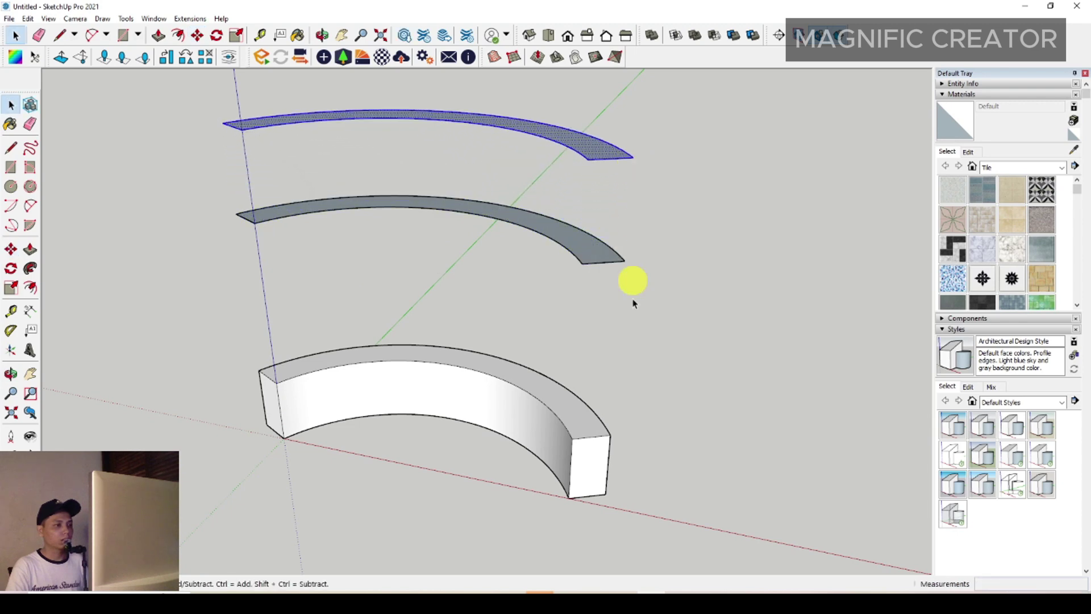
- Draw a guide line about 790 mm along the red axis from the base's outer bottom corner, continued by a vertical line up the blue axis
{"action": "middle_click_drag", "start_coordinate": [617, 414], "coordinate": [624, 334]}
{"action": "key", "text": "space"}
{"action": "key", "text": "l"}
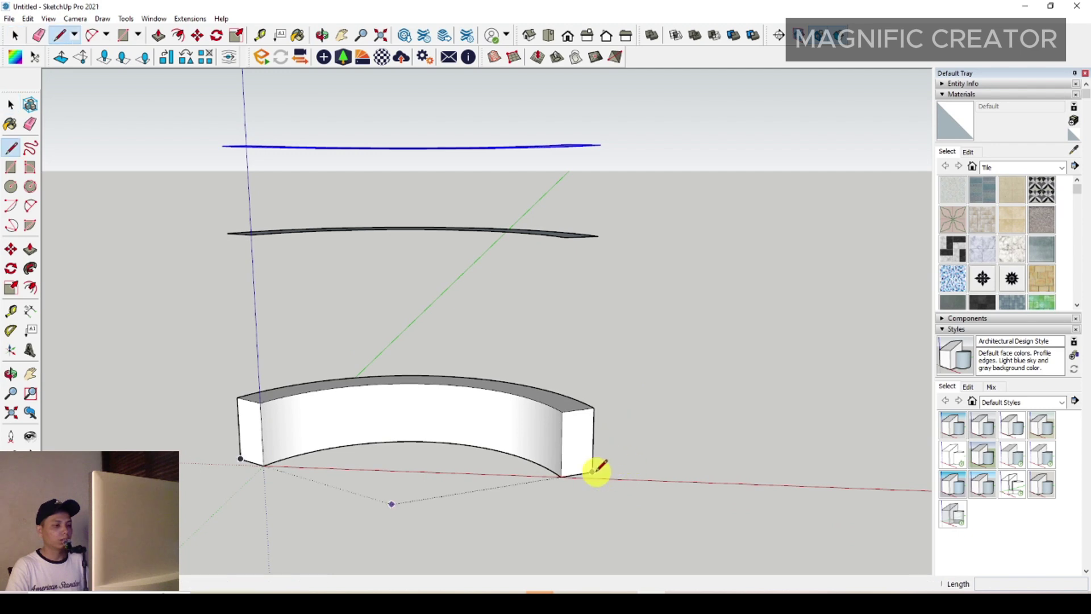
{"action": "left_click", "coordinate": [592, 472]}
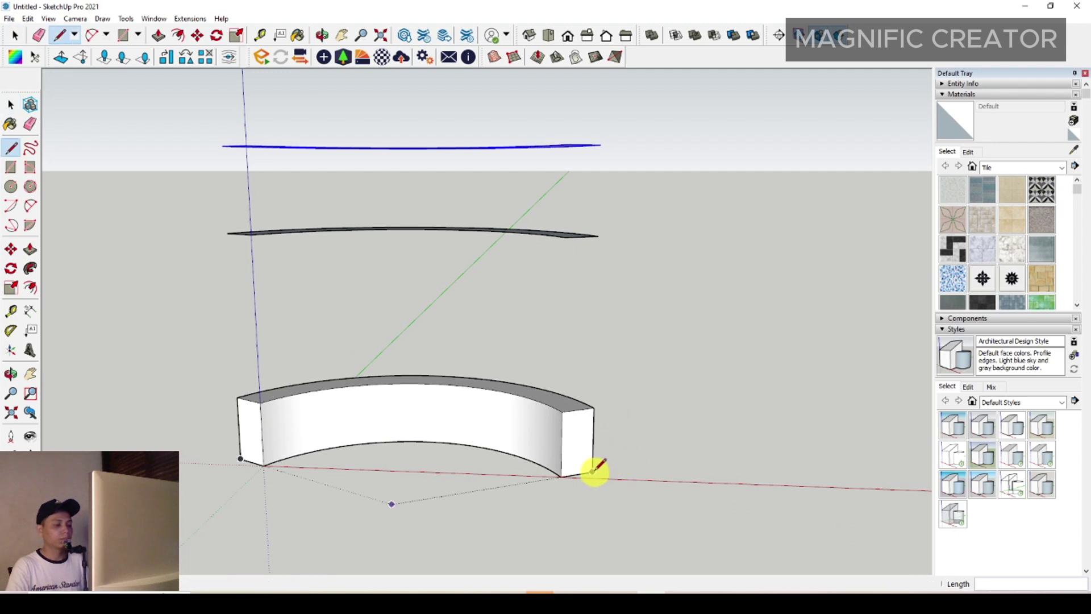
{"action": "left_click", "coordinate": [662, 474]}
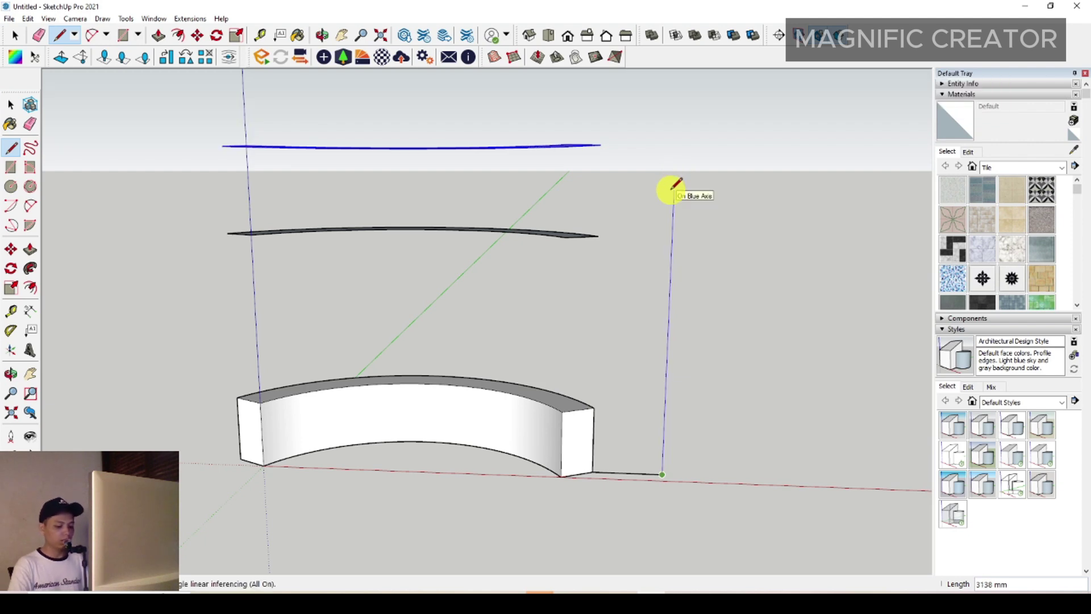
{"action": "key", "text": "Return"}
{"action": "key", "text": "space"}
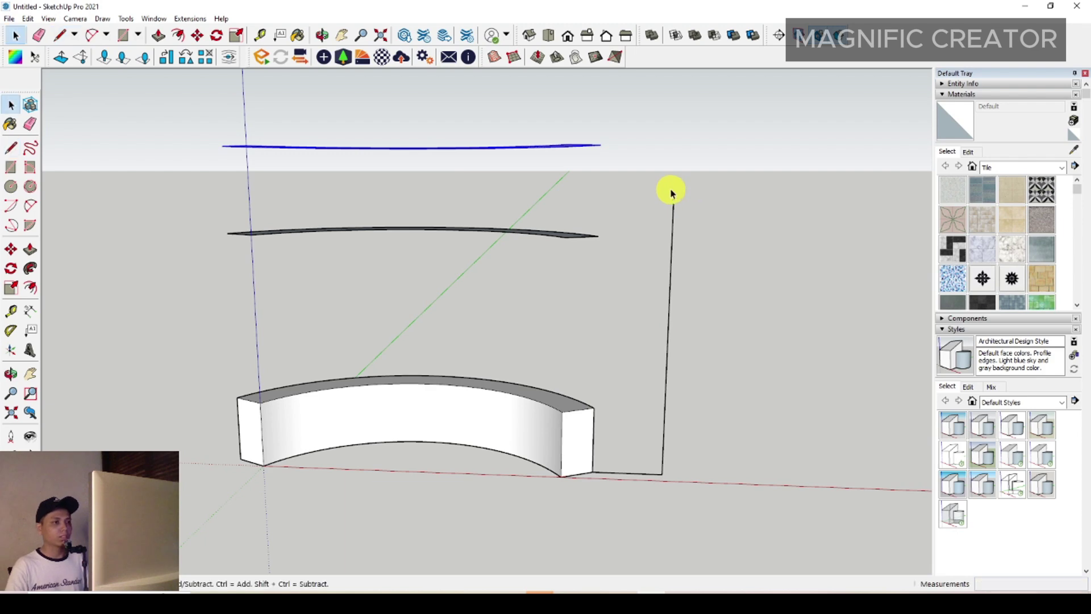
- Move the lower floating curved face vertically to the height of the guide line's top endpoint
{"action": "scroll", "coordinate": [568, 241], "scroll_direction": "up", "scroll_amount": 2}
{"action": "mouse_move", "coordinate": [568, 241]}
{"action": "middle_mouse_down"}
{"action": "mouse_move", "coordinate": [550, 239]}
{"action": "mouse_move", "coordinate": [519, 458]}
{"action": "mouse_move", "coordinate": [365, 358]}
{"action": "middle_mouse_up"}
{"action": "left_click", "coordinate": [551, 243]}
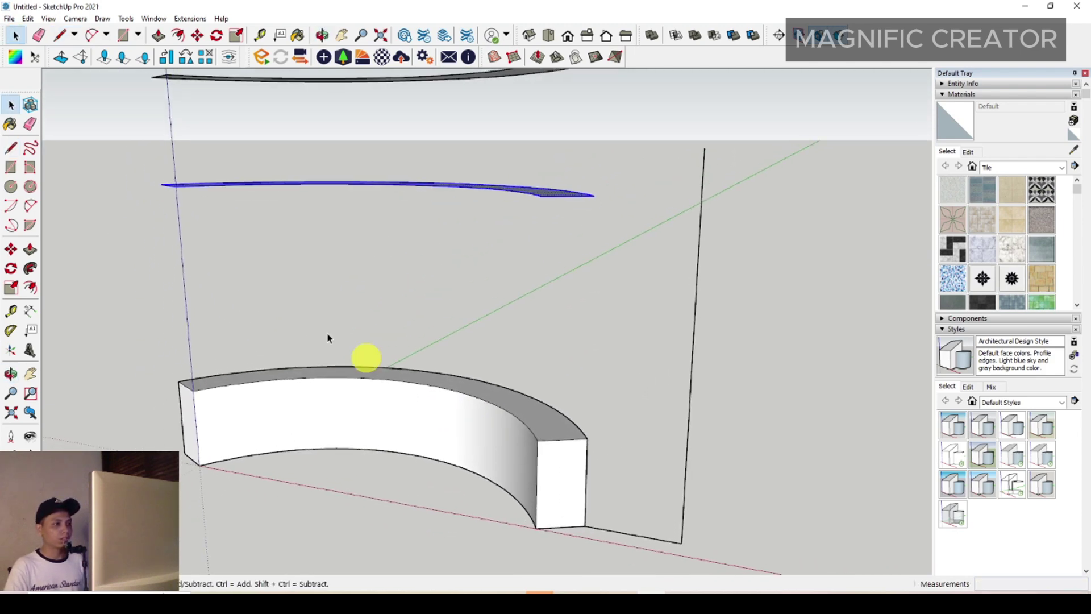
{"action": "left_click", "coordinate": [12, 249]}
{"action": "left_click", "coordinate": [593, 194]}
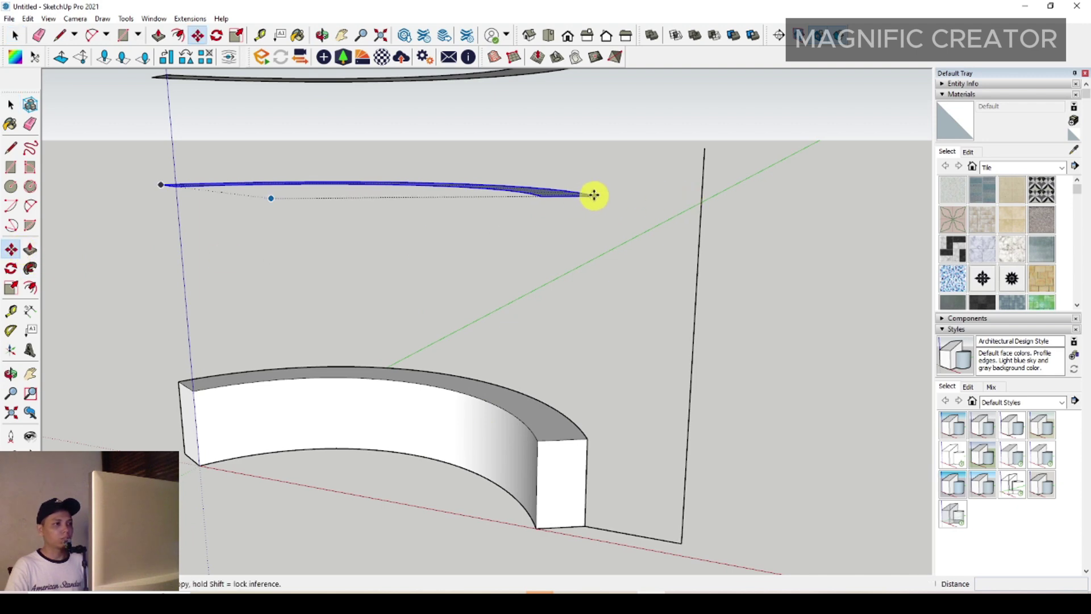
{"action": "left_click", "coordinate": [705, 152]}
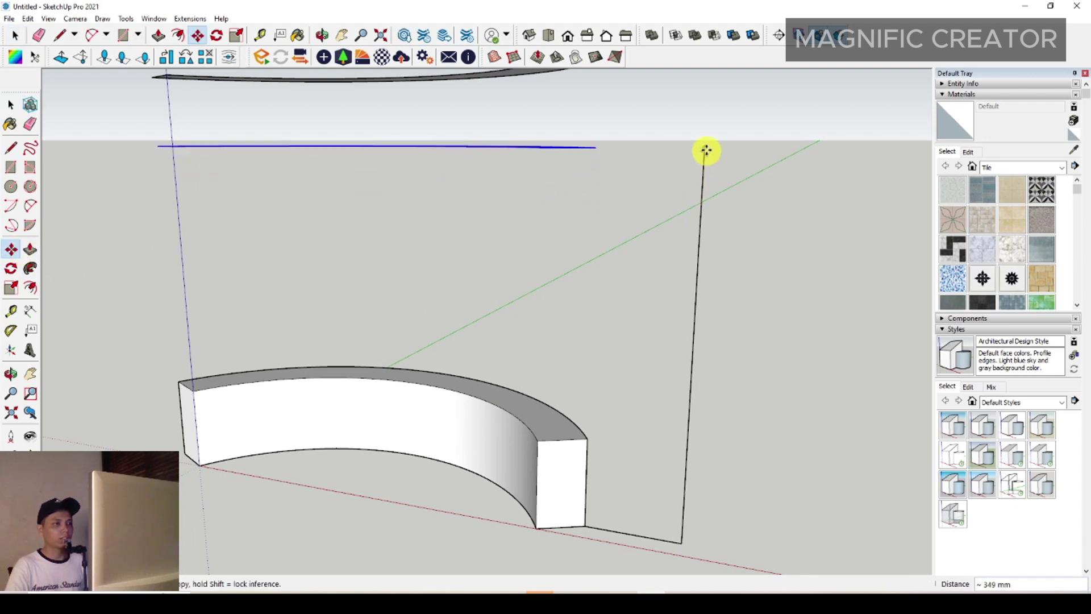
{"action": "key", "text": "space"}
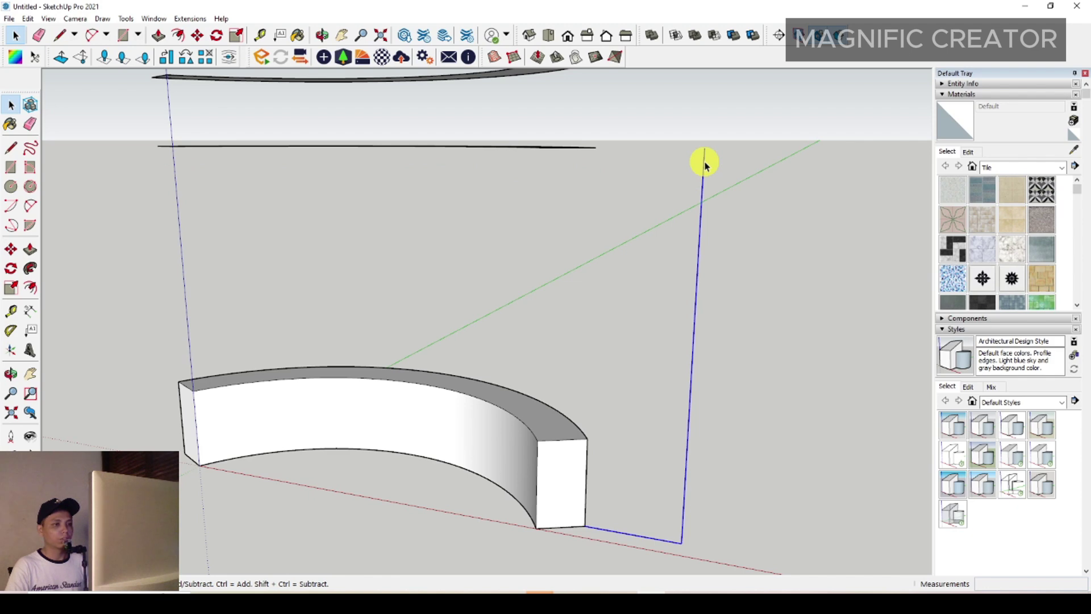
- Erase the guide lines running along the red and blue axes beside the base
{"action": "right_click", "coordinate": [704, 165]}
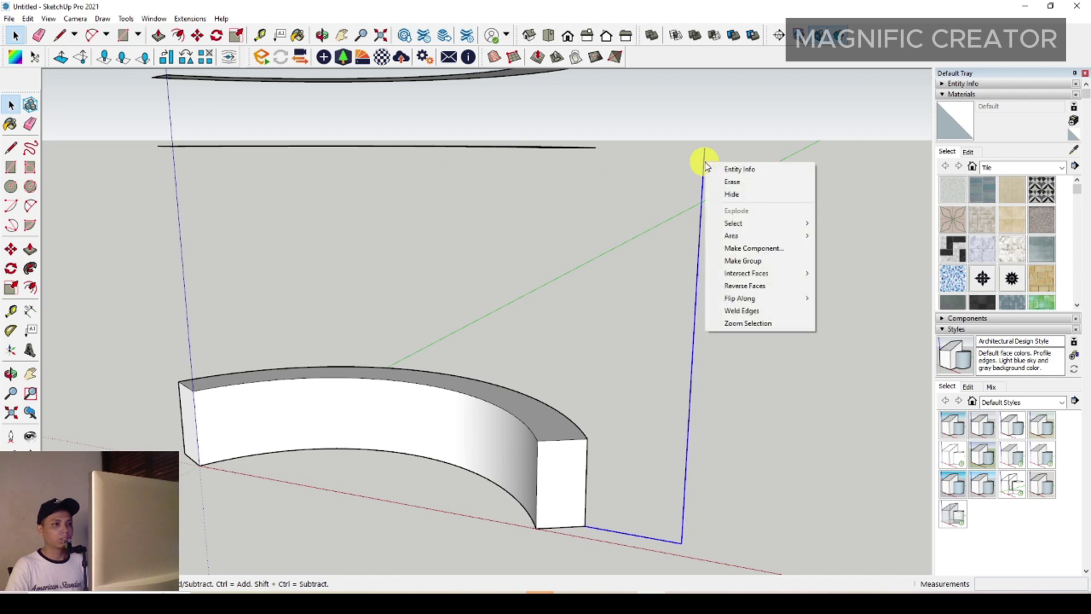
{"action": "left_click", "coordinate": [733, 186]}
{"action": "scroll", "coordinate": [373, 410], "scroll_direction": "down", "scroll_amount": 3}
{"action": "middle_click_drag", "start_coordinate": [372, 409], "coordinate": [687, 177]}
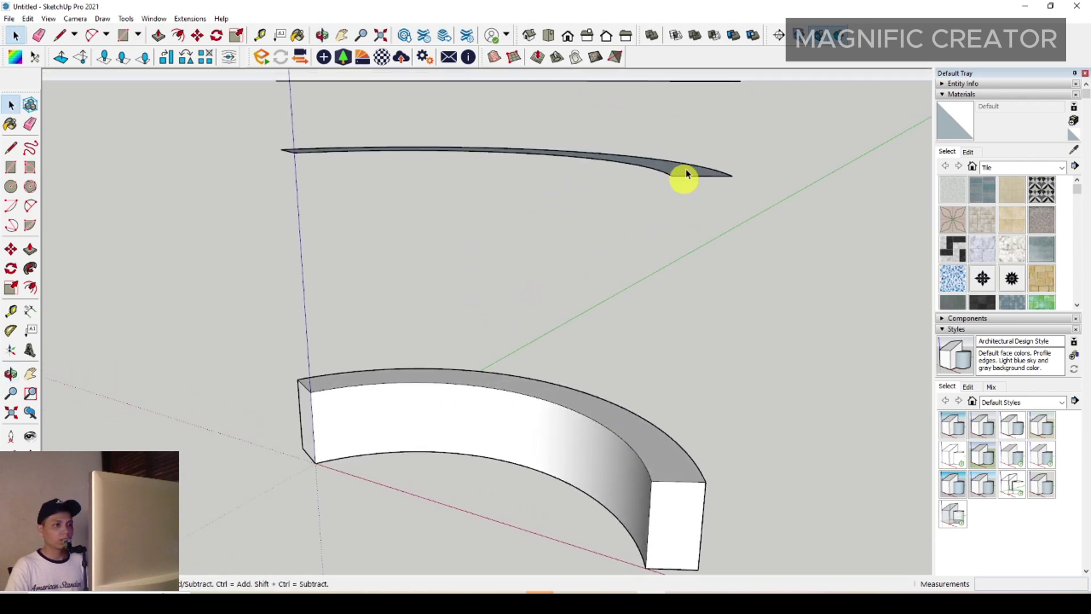
- Extrude the lower floating curved face 50 mm downward with Push/Pull
{"action": "scroll", "coordinate": [684, 174], "scroll_direction": "up", "scroll_amount": 5}
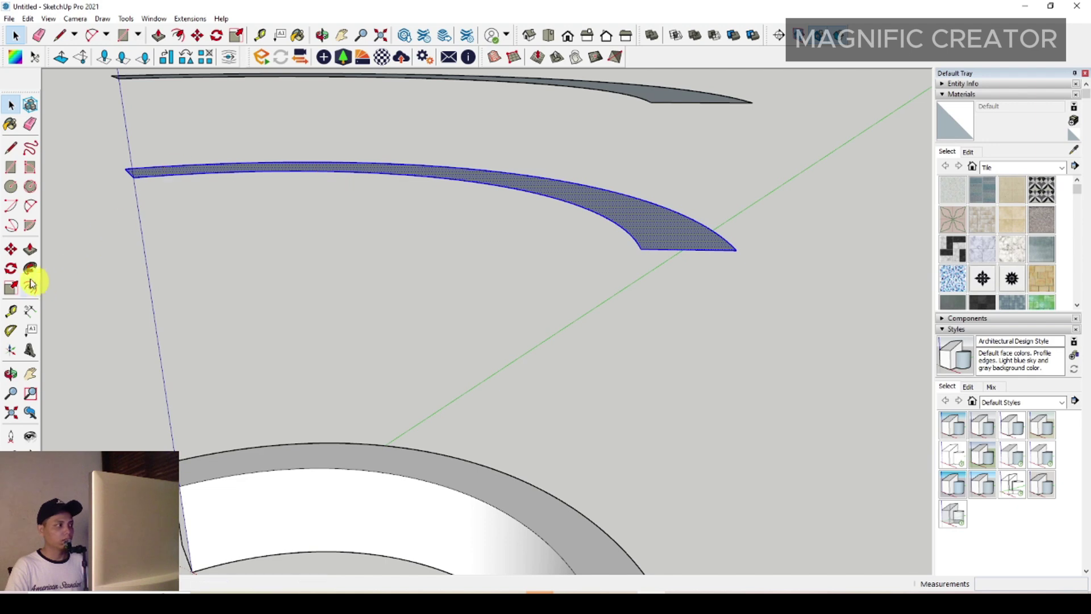
{"action": "left_click", "coordinate": [30, 249]}
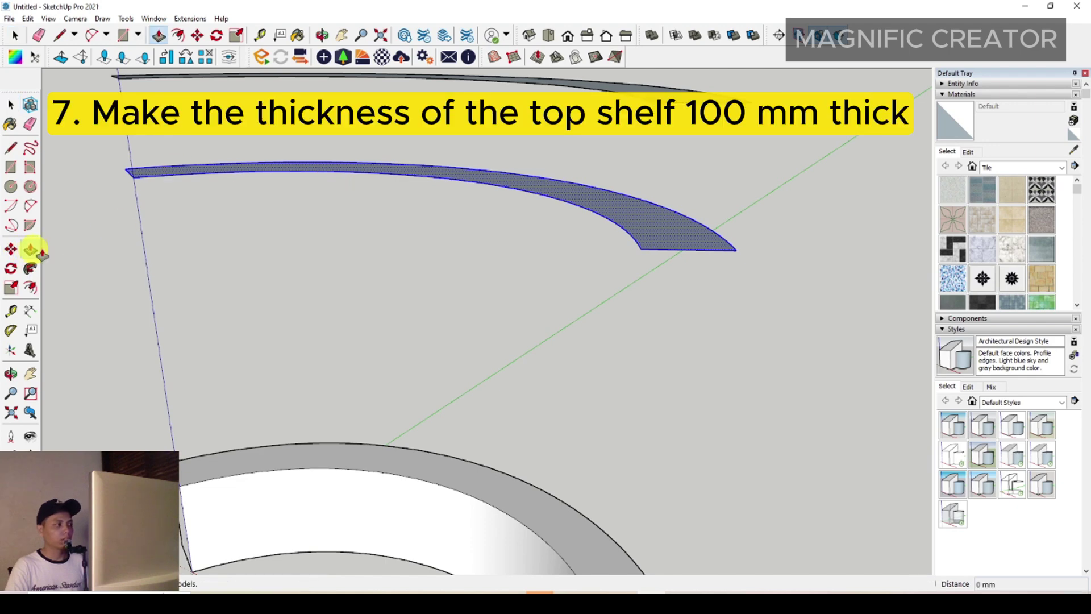
{"action": "left_click", "coordinate": [662, 226]}
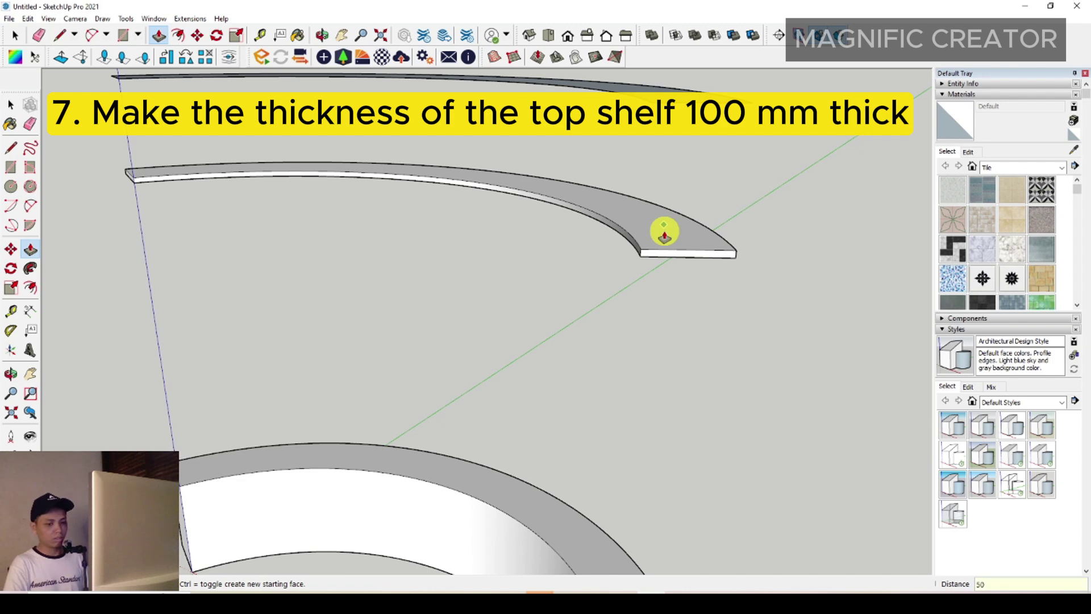
{"action": "type", "text": "100"}
{"action": "key", "text": "Return"}
{"action": "key", "text": "space"}
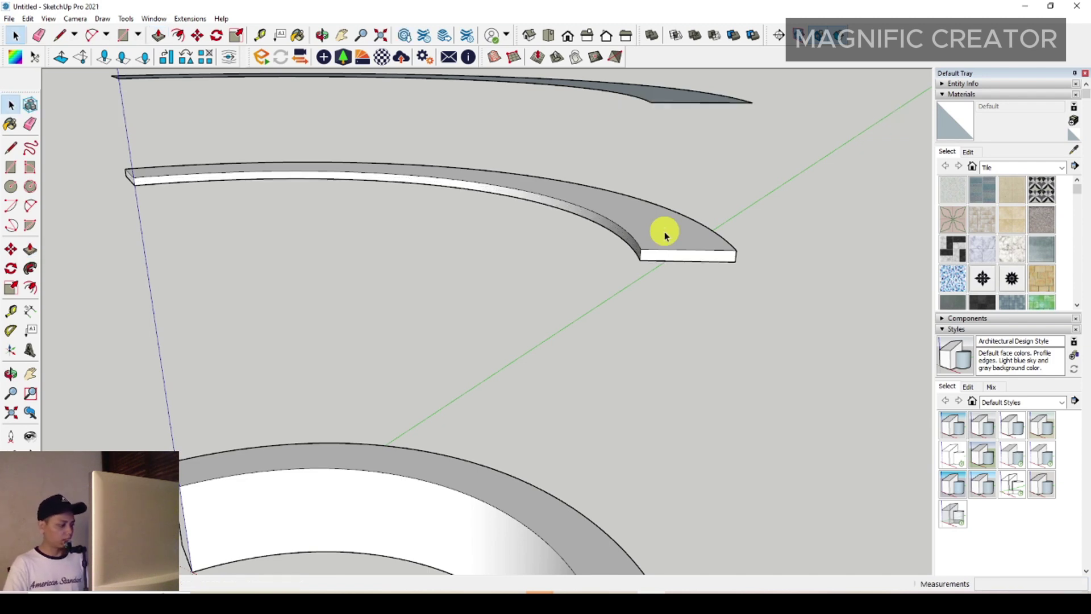
- Push the underside of the floating curved shelf down by another 50 mm
{"action": "middle_click_drag", "start_coordinate": [663, 233], "coordinate": [659, 159]}
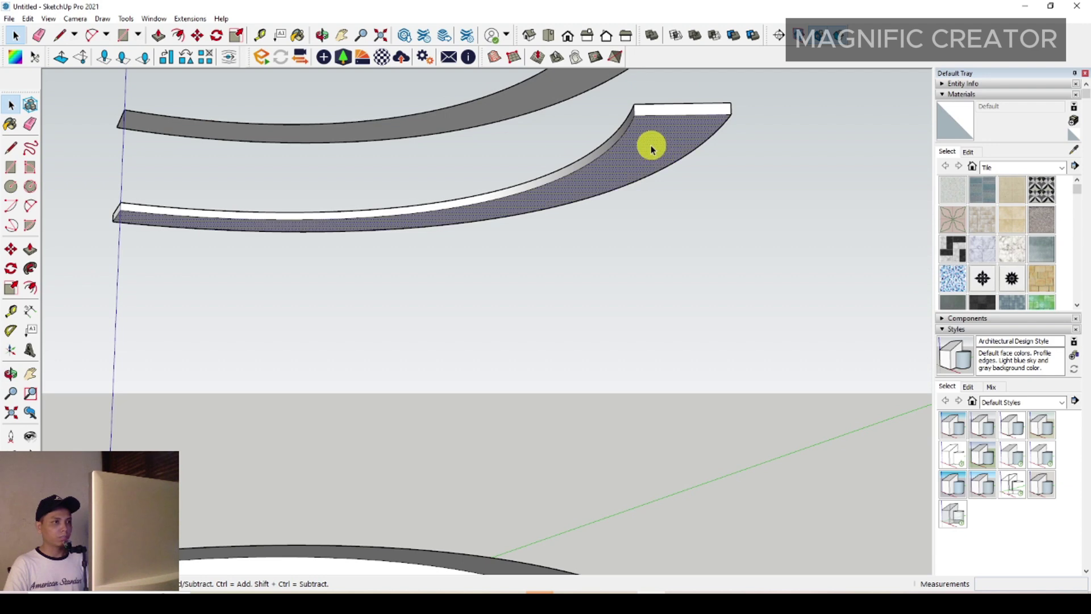
{"action": "key", "text": "p"}
{"action": "left_click", "coordinate": [653, 132]}
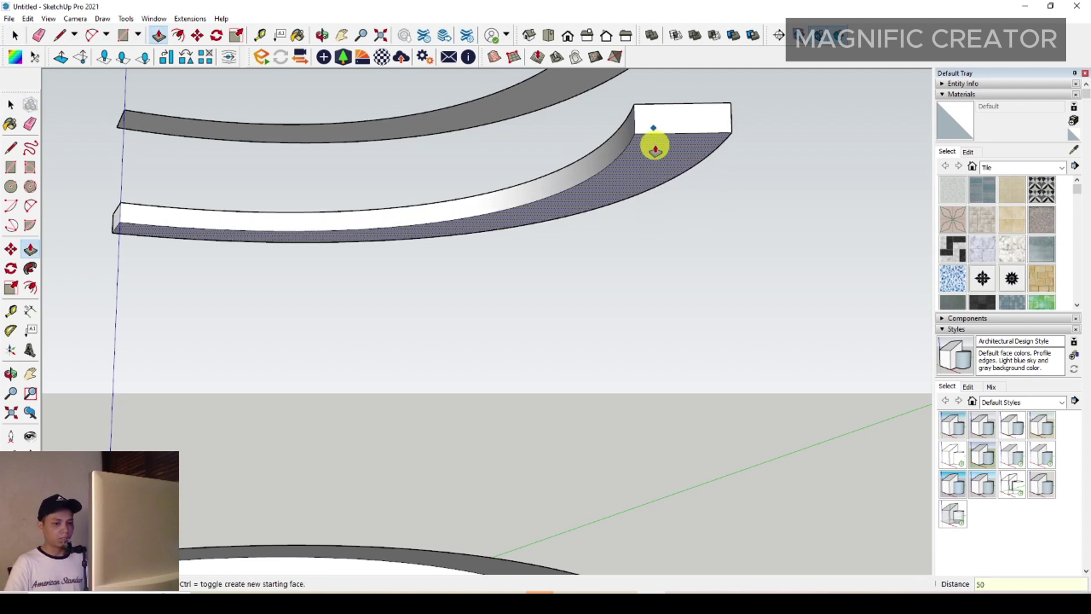
{"action": "key", "text": "Return"}
{"action": "key", "text": "space"}
- Select all the geometry of the extruded curved shelf and make it a group
{"action": "middle_click_drag", "start_coordinate": [645, 161], "coordinate": [624, 261]}
{"action": "triple_click", "coordinate": [644, 203]}
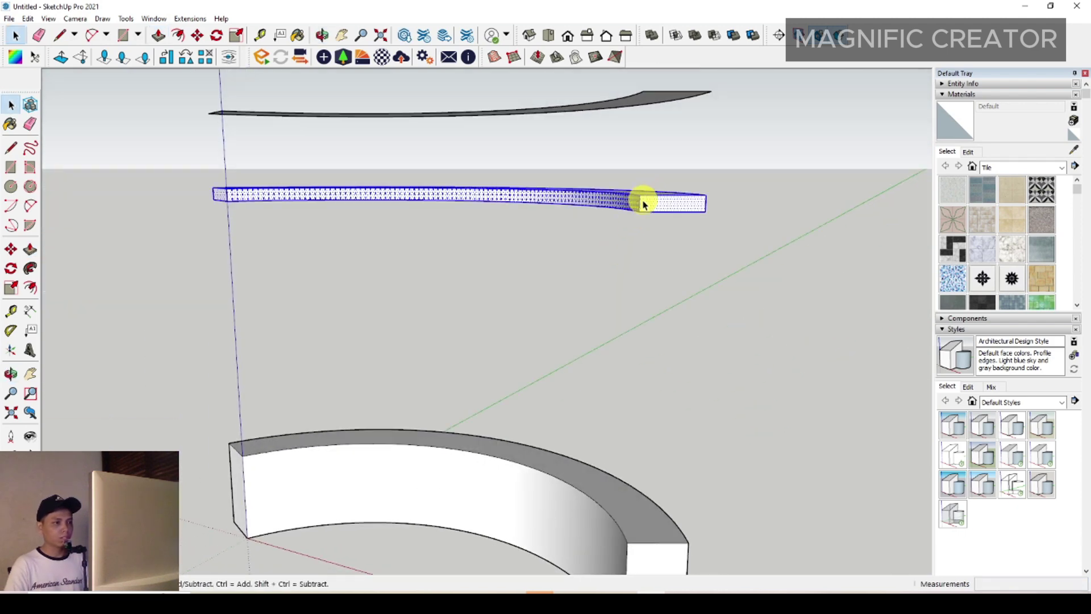
{"action": "right_click", "coordinate": [645, 200]}
{"action": "left_click", "coordinate": [671, 297]}
- Turn the grouped curved shelf into a component, keeping the default definition settings
{"action": "scroll", "coordinate": [625, 205], "scroll_direction": "down", "scroll_amount": 1}
{"action": "mouse_move", "coordinate": [619, 199]}
{"action": "middle_mouse_down"}
{"action": "mouse_move", "coordinate": [602, 186]}
{"action": "mouse_move", "coordinate": [637, 193]}
{"action": "middle_mouse_up"}
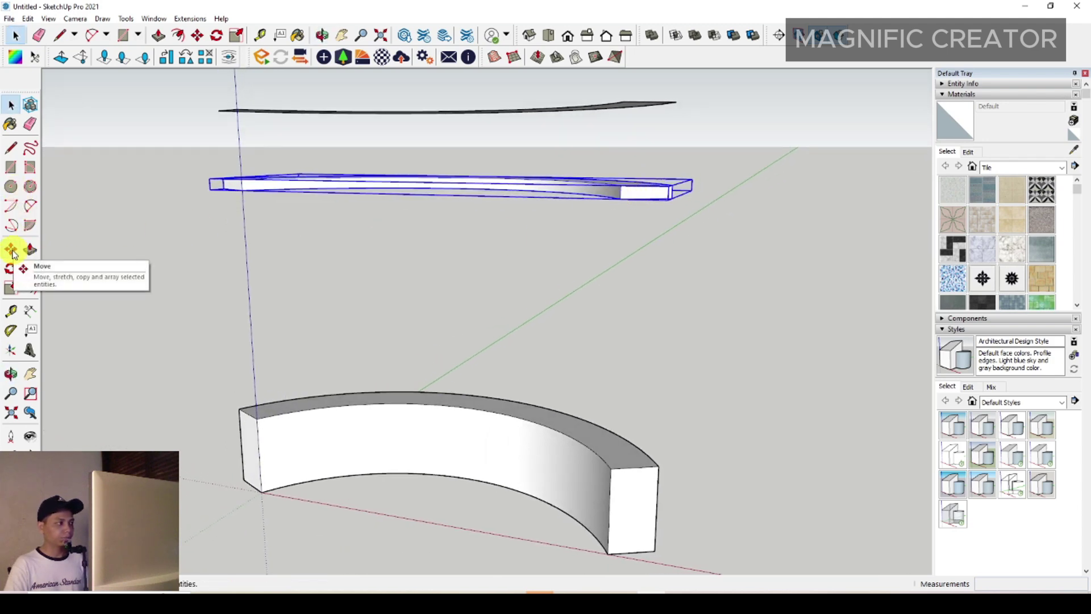
{"action": "scroll", "coordinate": [625, 210], "scroll_direction": "up", "scroll_amount": 3}
{"action": "right_click", "coordinate": [586, 208]}
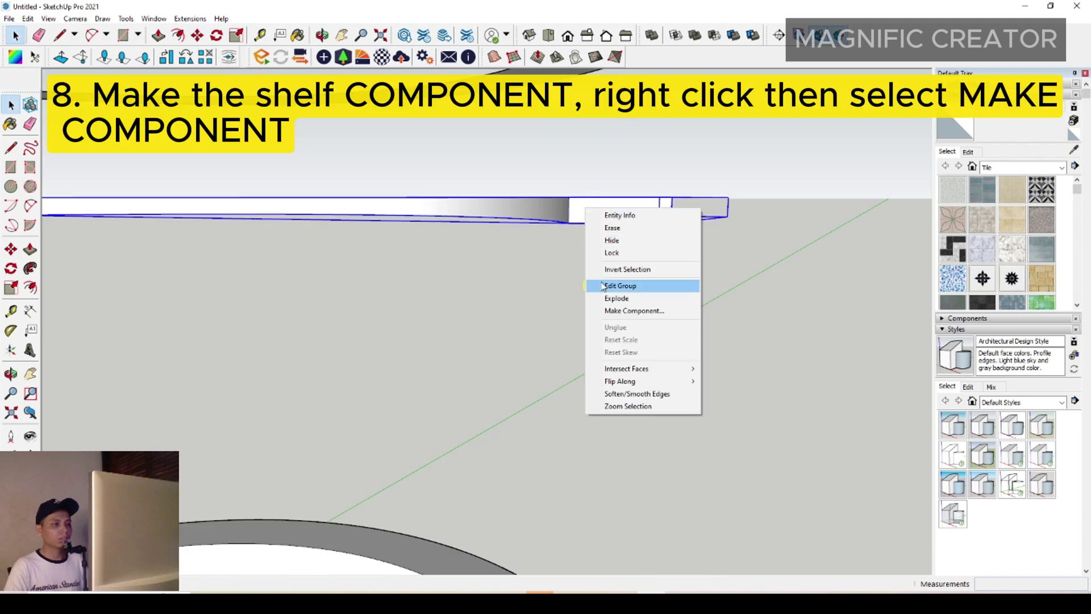
{"action": "left_click", "coordinate": [623, 311]}
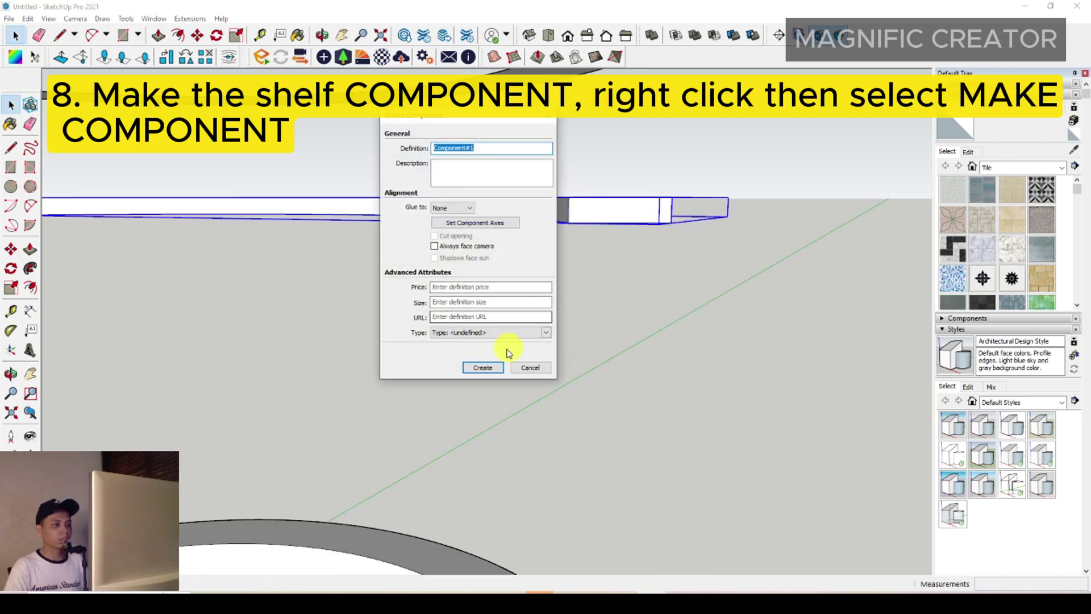
{"action": "left_click", "coordinate": [482, 368]}
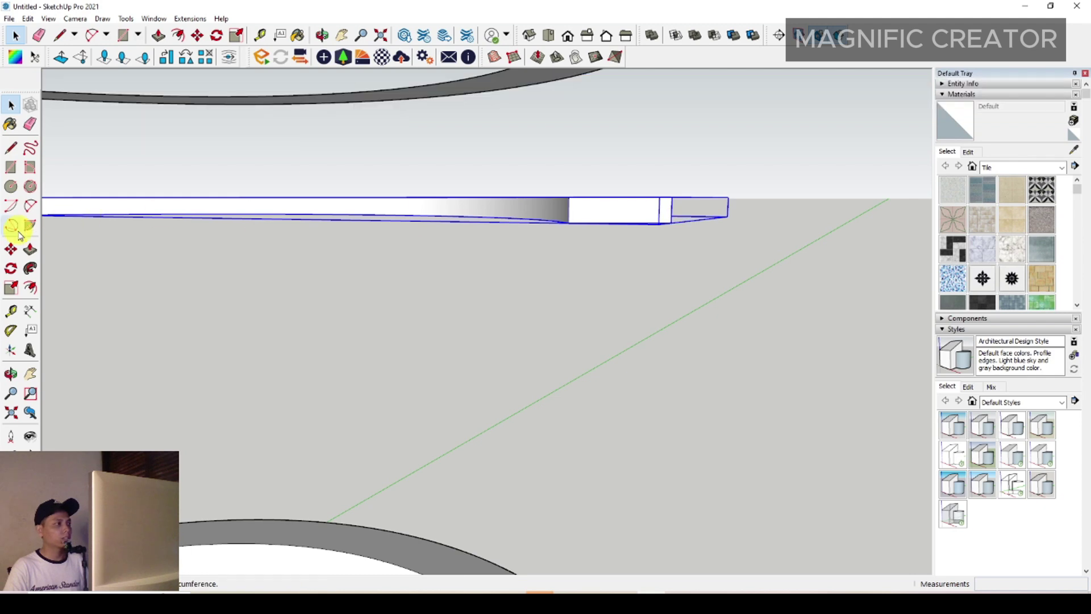
- Copy the shelf component down onto the top of the base and divide the distance into 4 equal intervals (4/)
{"action": "left_click", "coordinate": [10, 252]}
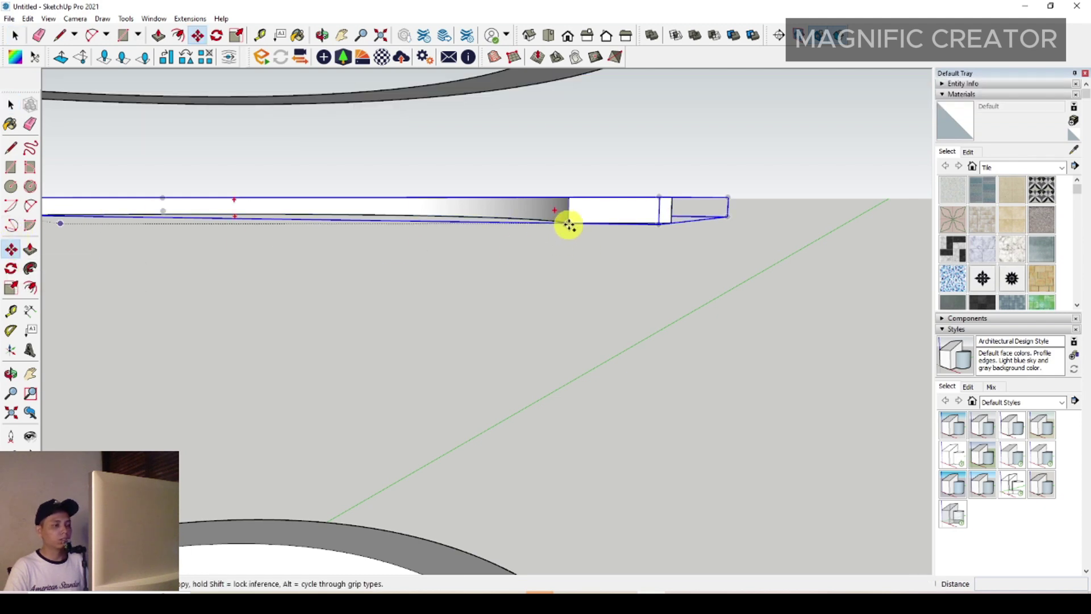
{"action": "left_click", "coordinate": [569, 225]}
{"action": "scroll", "coordinate": [569, 298], "scroll_direction": "down", "scroll_amount": 2}
{"action": "middle_click_drag", "start_coordinate": [573, 301], "coordinate": [560, 250], "text": "shift"}
{"action": "middle_click_drag", "start_coordinate": [560, 441], "coordinate": [558, 353], "text": "shift"}
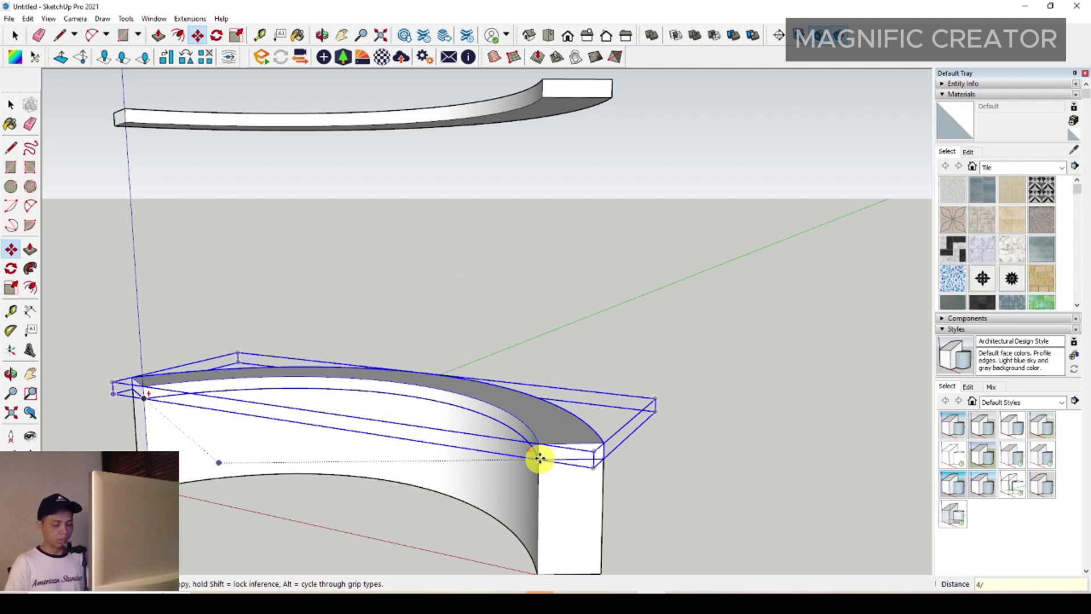
{"action": "key", "text": "Return"}
{"action": "key", "text": "space"}
- Make the topmost curved shelf component unique
{"action": "middle_click_drag", "start_coordinate": [551, 178], "coordinate": [541, 268]}
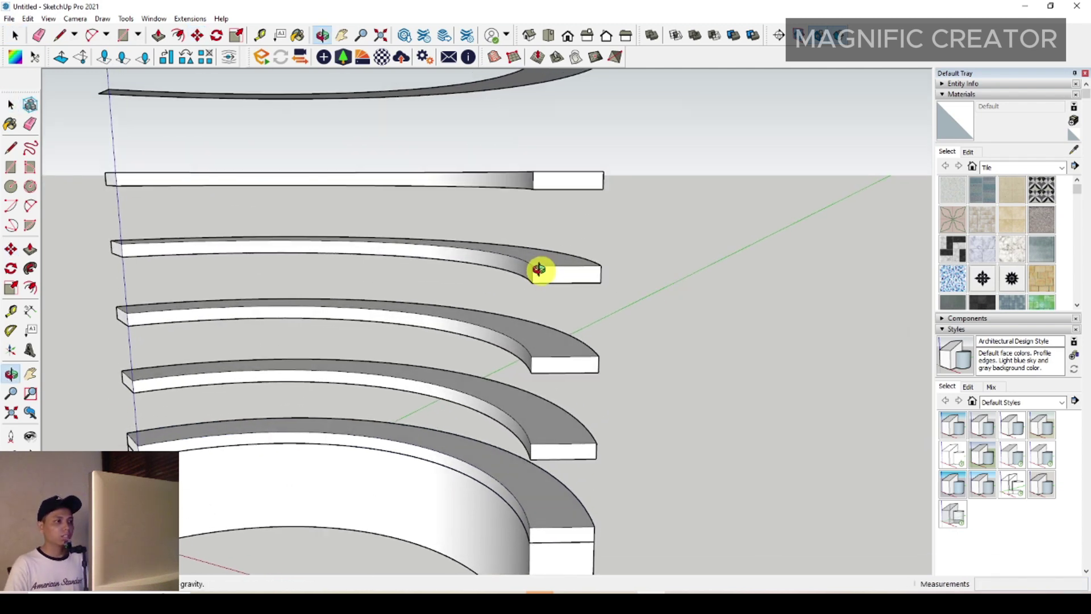
{"action": "right_click", "coordinate": [549, 178]}
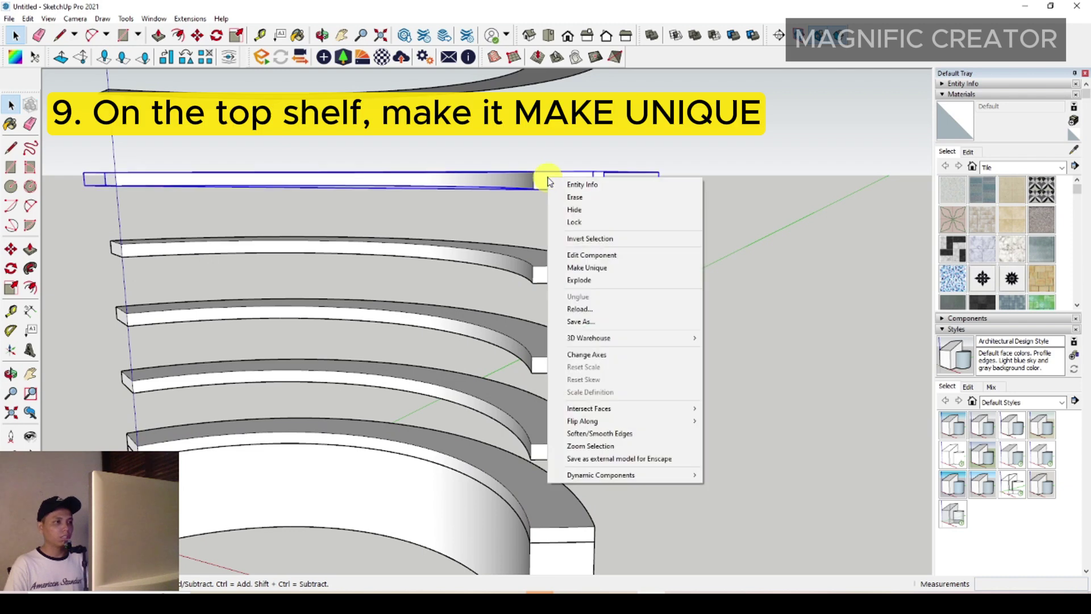
{"action": "left_click", "coordinate": [586, 268]}
- Erase the shelf copy that rests directly on the base
{"action": "middle_click_drag", "start_coordinate": [579, 268], "coordinate": [559, 402]}
{"action": "left_click", "coordinate": [560, 402]}
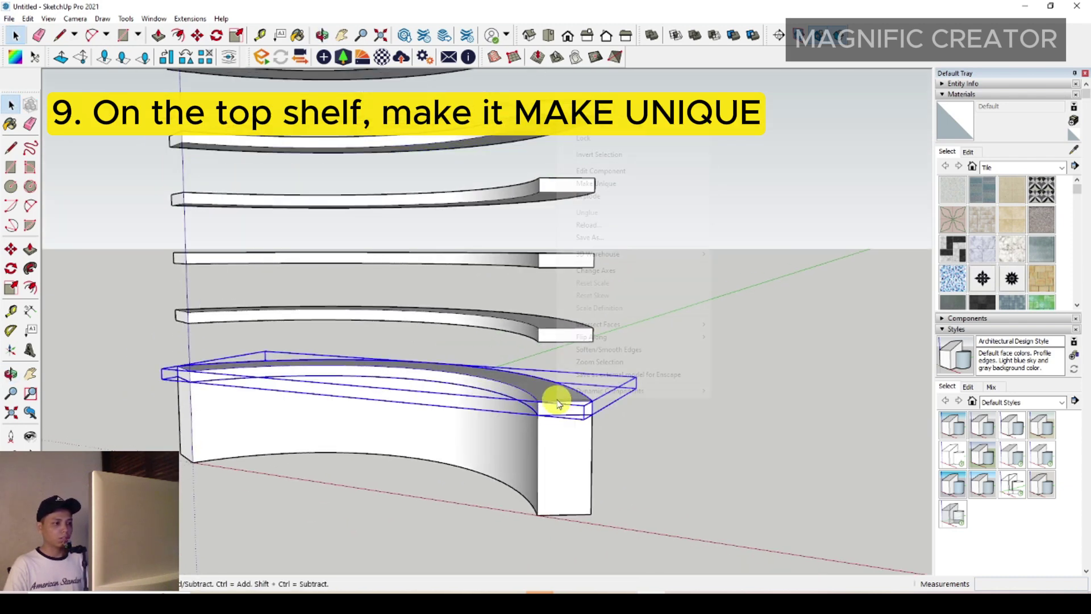
{"action": "right_click", "coordinate": [561, 402]}
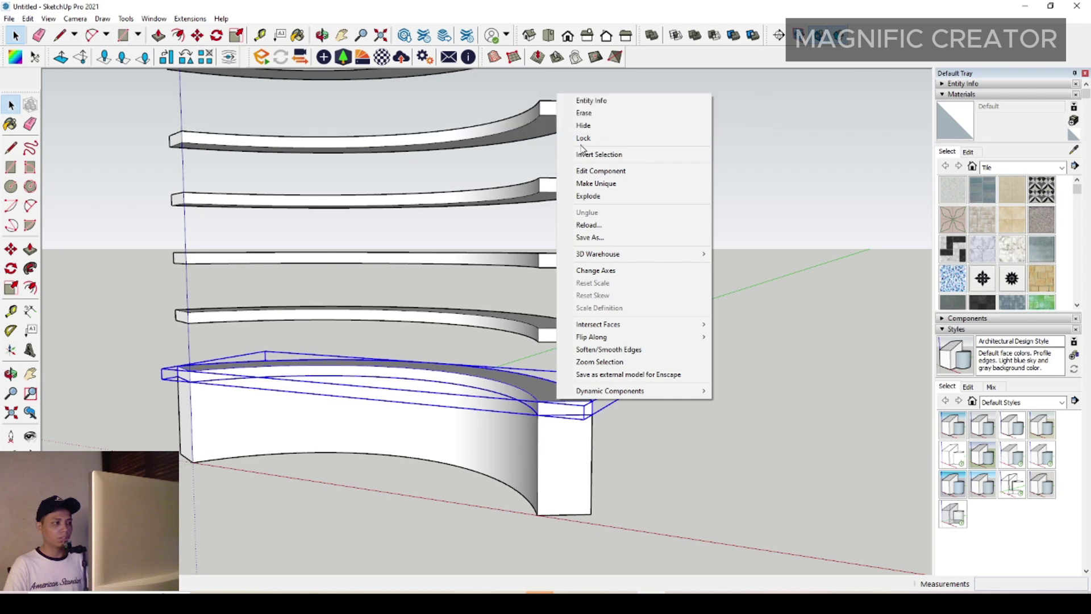
{"action": "left_click", "coordinate": [543, 300]}
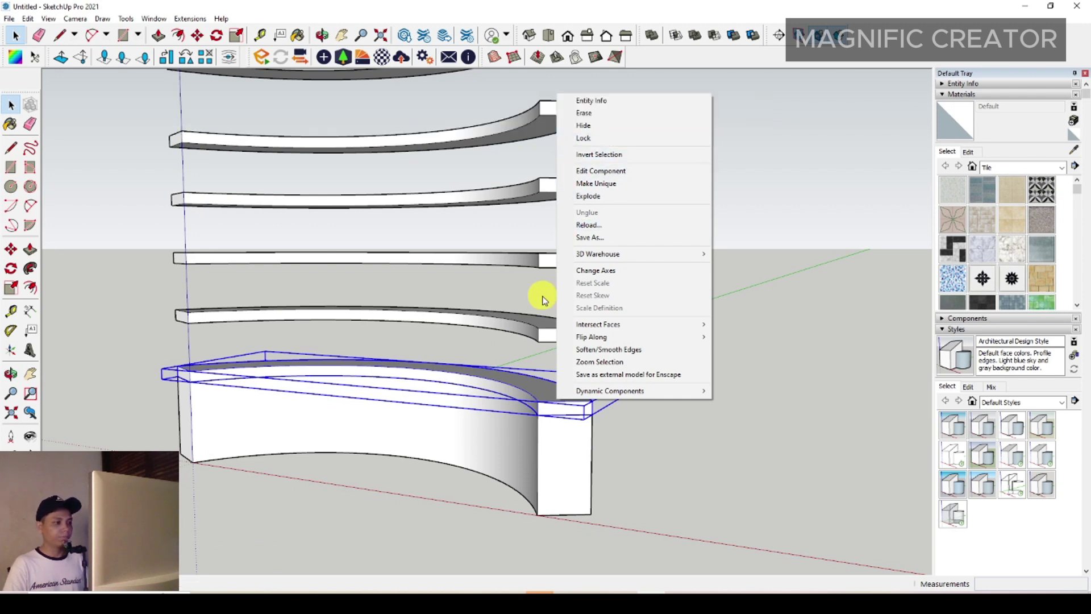
{"action": "left_click", "coordinate": [586, 114]}
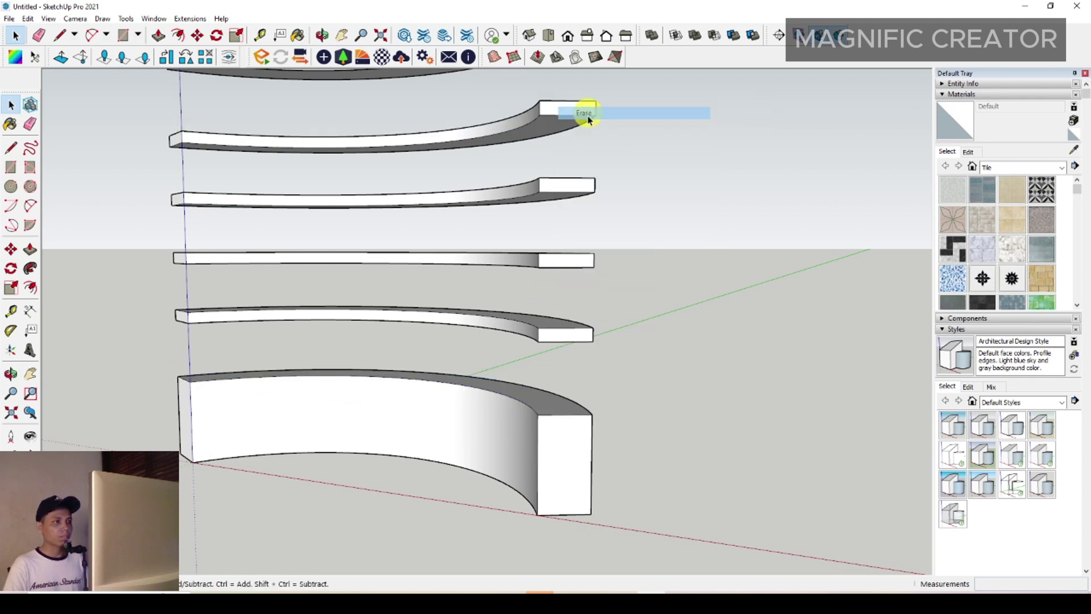
- Open one of the three middle shelf components for editing and push its underside up 50 mm to thin all of them
{"action": "scroll", "coordinate": [543, 418], "scroll_direction": "up", "scroll_amount": 1}
{"action": "middle_click_drag", "start_coordinate": [558, 205], "coordinate": [549, 255], "text": "shift"}
{"action": "double_click", "coordinate": [544, 209]}
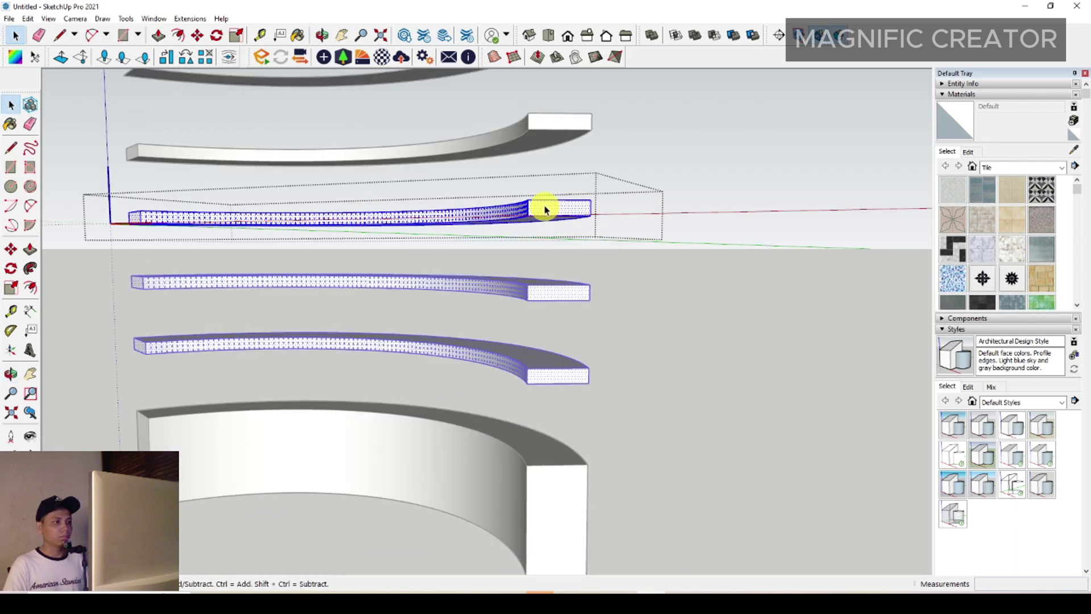
{"action": "middle_click_drag", "start_coordinate": [332, 325], "coordinate": [623, 319]}
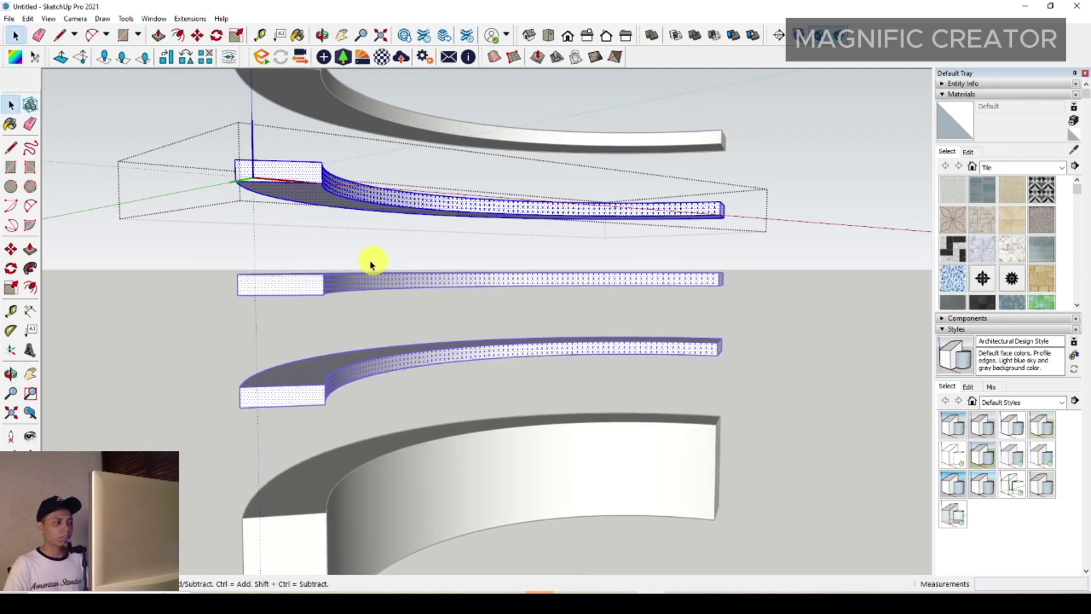
{"action": "middle_click_drag", "start_coordinate": [634, 373], "coordinate": [523, 229]}
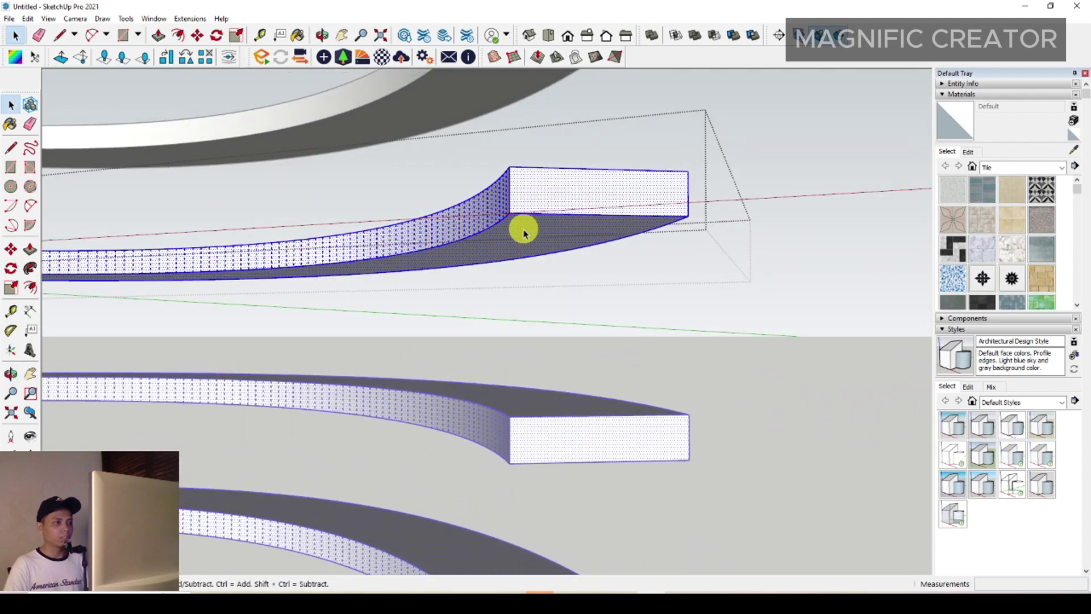
{"action": "left_click", "coordinate": [518, 233]}
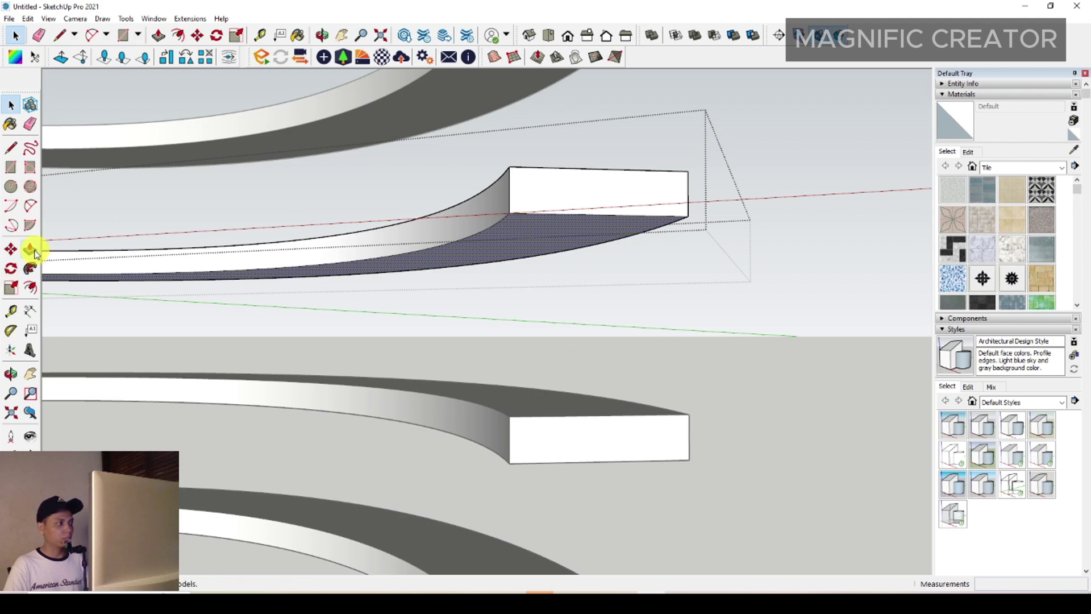
{"action": "left_click", "coordinate": [30, 249]}
{"action": "left_click", "coordinate": [507, 214]}
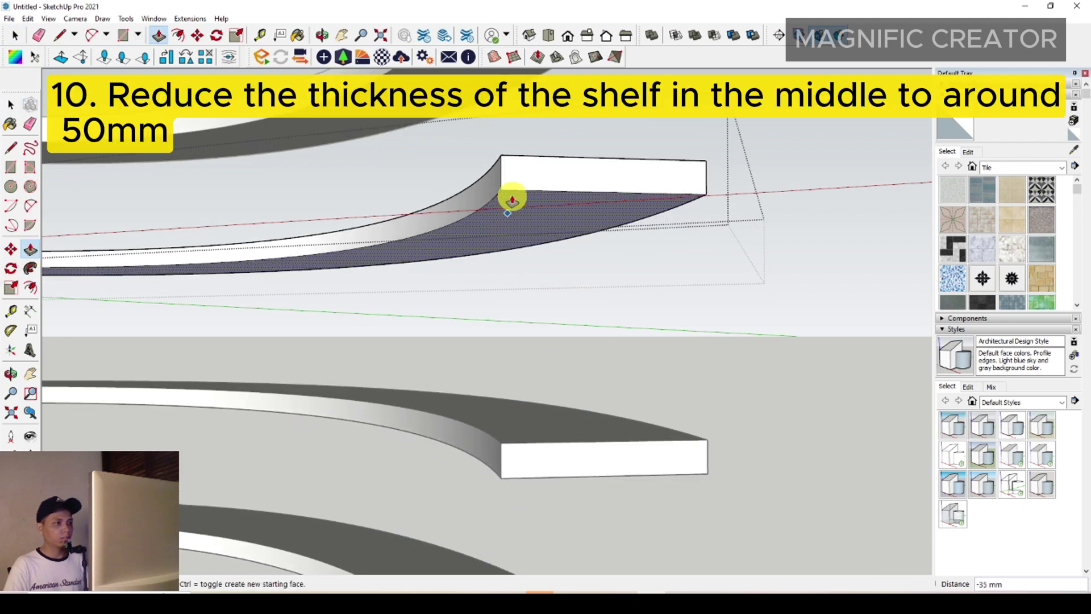
{"action": "scroll", "coordinate": [512, 199], "scroll_direction": "down", "scroll_amount": 1}
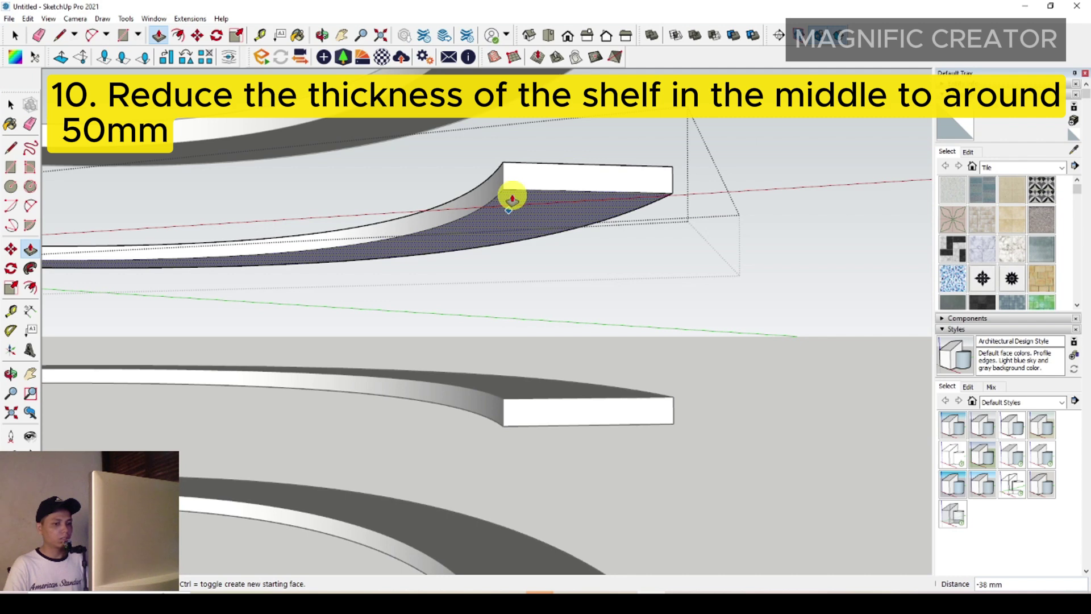
{"action": "type", "text": "50"}
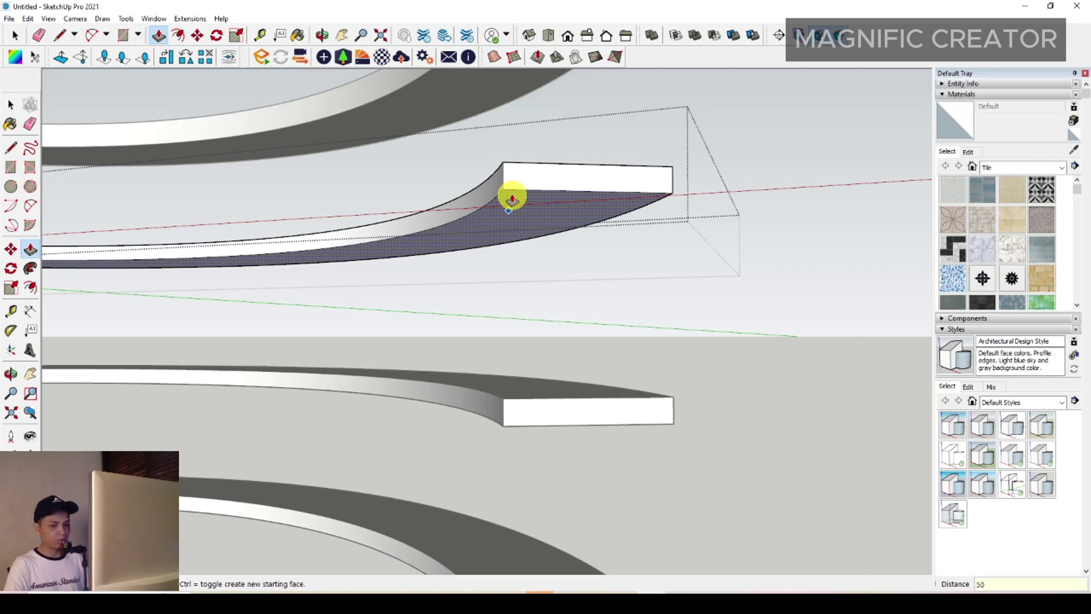
{"action": "key", "text": "Return"}
{"action": "key", "text": "space"}
- Draw a vertical rectangle from the inner bottom corner of the base's end face up to the top shelf's outer corner
{"action": "scroll", "coordinate": [514, 215], "scroll_direction": "down", "scroll_amount": 5}
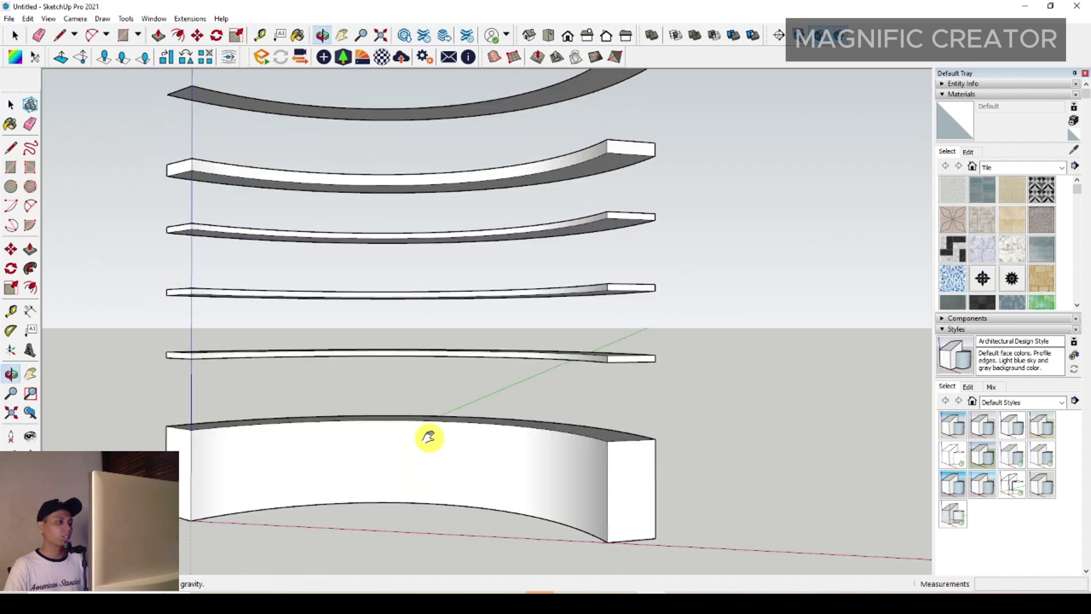
{"action": "middle_click_drag", "start_coordinate": [426, 438], "coordinate": [533, 427]}
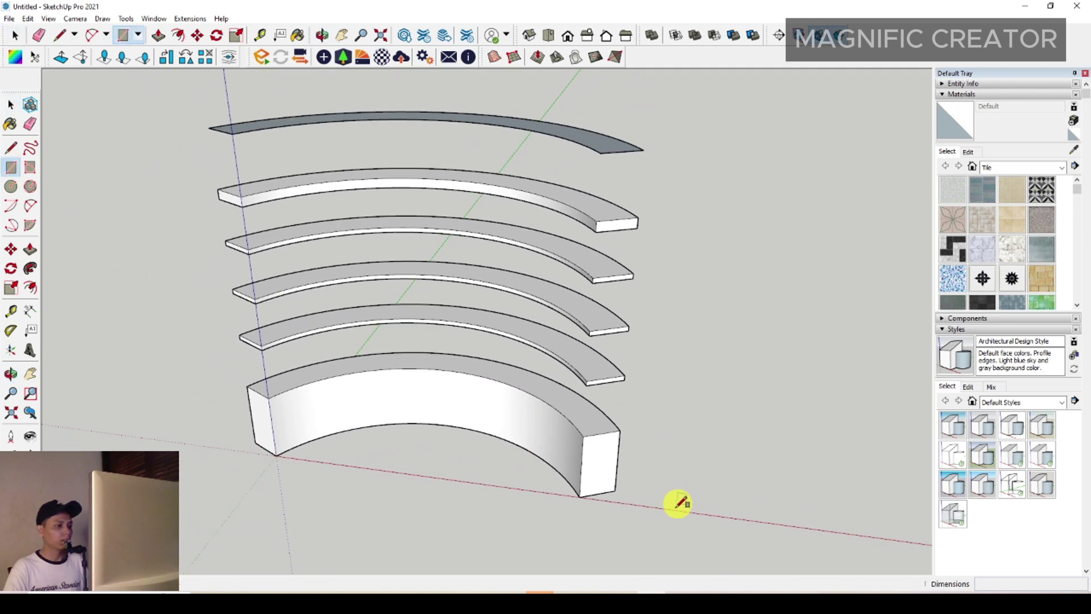
{"action": "scroll", "coordinate": [678, 503], "scroll_direction": "up", "scroll_amount": 1}
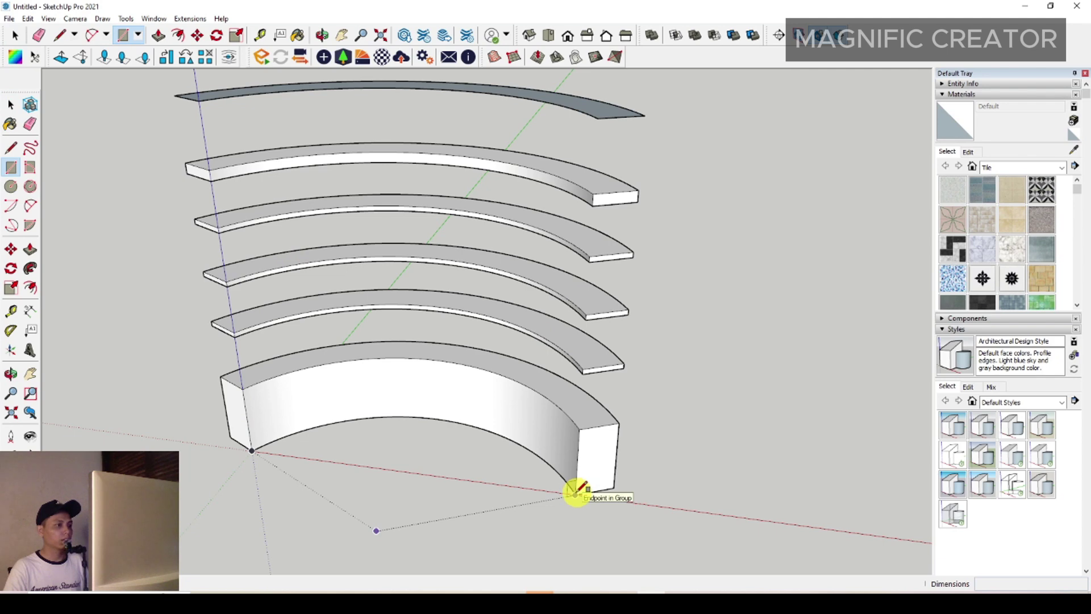
{"action": "left_click", "coordinate": [576, 491]}
{"action": "scroll", "coordinate": [606, 423], "scroll_direction": "up", "scroll_amount": 1}
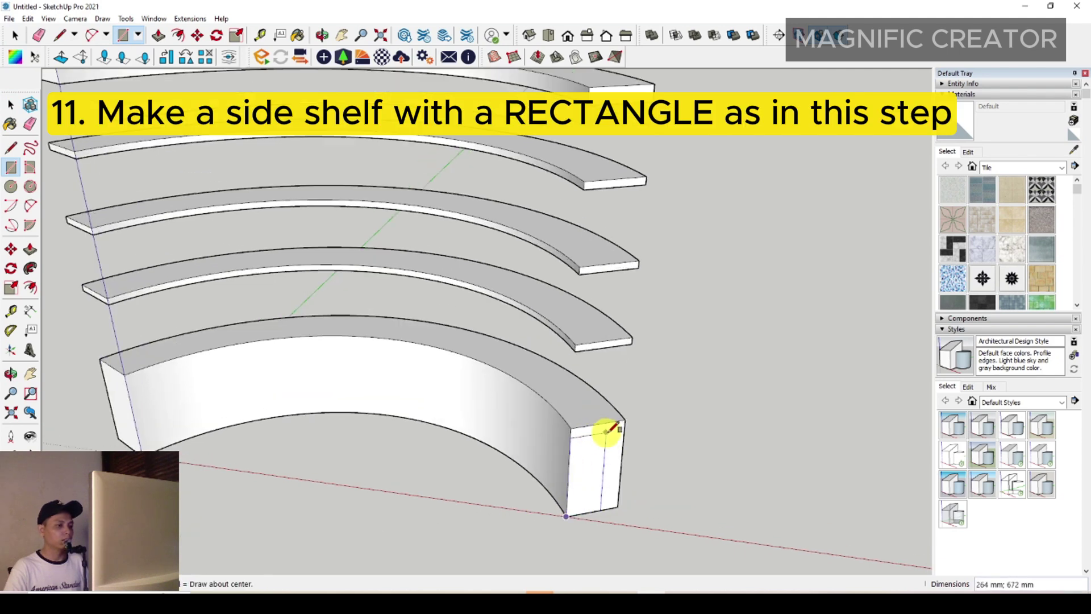
{"action": "scroll", "coordinate": [627, 427], "scroll_direction": "down", "scroll_amount": 2}
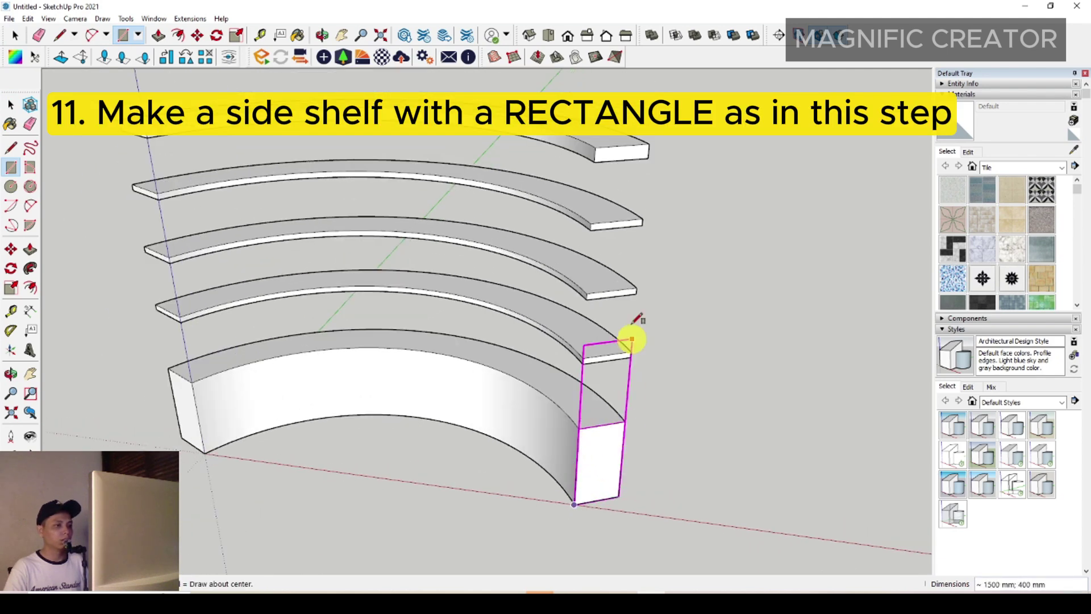
{"action": "left_click", "coordinate": [648, 158]}
{"action": "key", "text": "space"}
- Extrude the vertical rectangle at the base's end face outward by 100 mm to form a side panel
{"action": "middle_click_drag", "start_coordinate": [597, 311], "coordinate": [650, 411]}
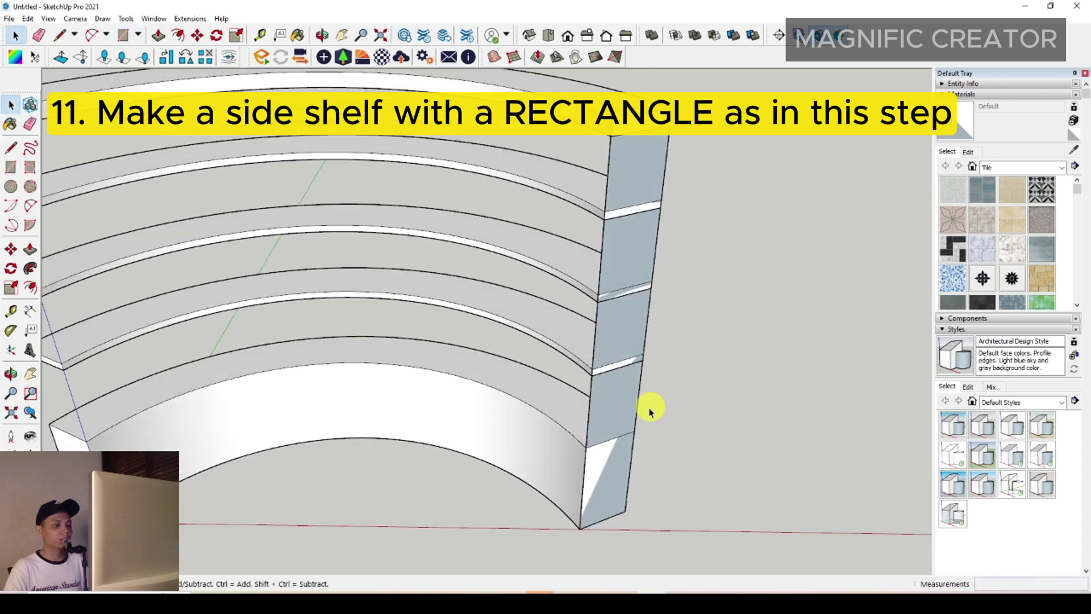
{"action": "left_click", "coordinate": [615, 395]}
{"action": "left_click", "coordinate": [28, 250]}
{"action": "scroll", "coordinate": [609, 394], "scroll_direction": "up", "scroll_amount": 2}
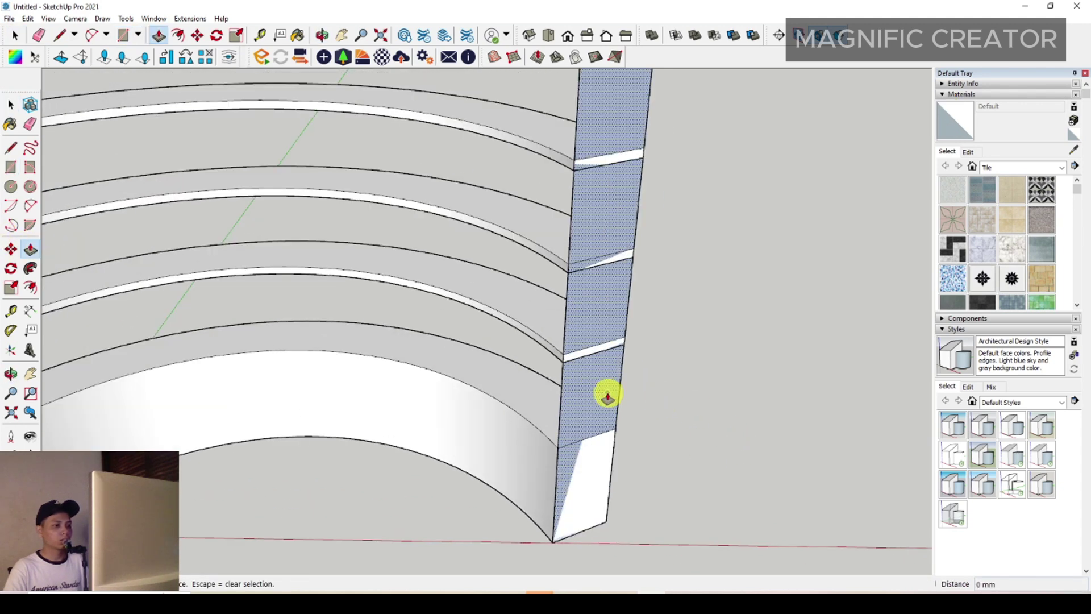
{"action": "left_click", "coordinate": [602, 394]}
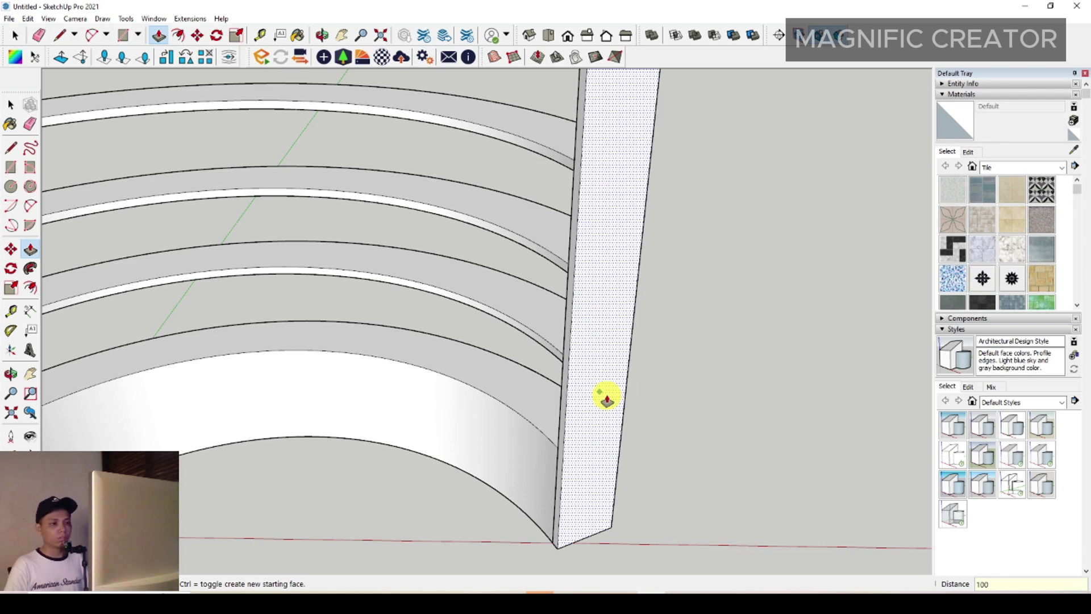
{"action": "key", "text": "Return"}
{"action": "key", "text": "space"}
- Group the whole side panel and convert the group into a component with the default settings
{"action": "triple_click", "coordinate": [603, 389]}
{"action": "right_click", "coordinate": [603, 389]}
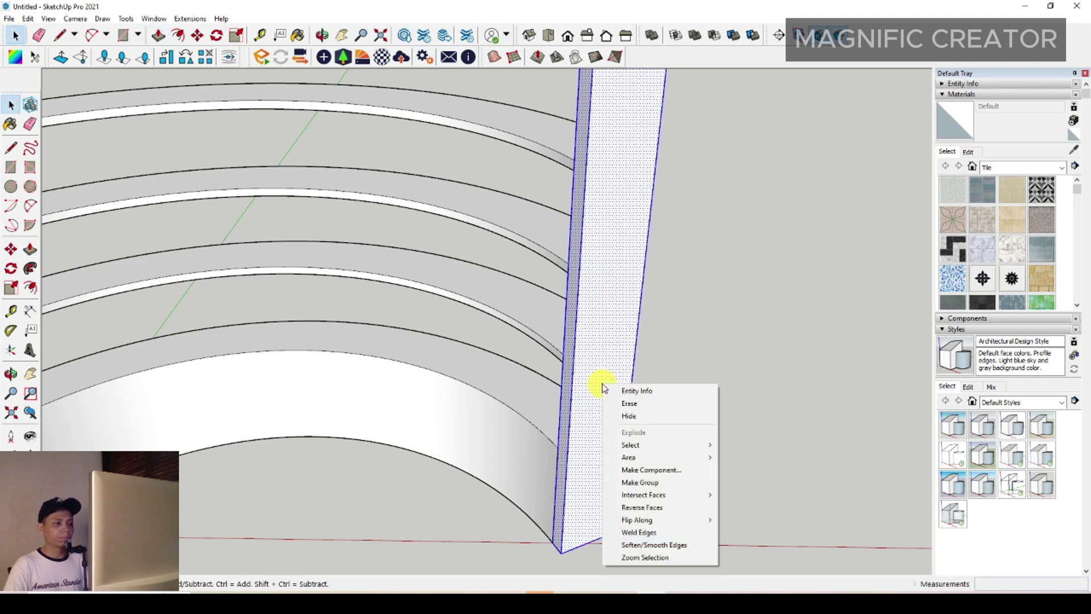
{"action": "left_click", "coordinate": [625, 469]}
{"action": "scroll", "coordinate": [608, 460], "scroll_direction": "down", "scroll_amount": 3}
{"action": "middle_click_drag", "start_coordinate": [591, 454], "coordinate": [639, 398], "text": "shift"}
{"action": "right_click", "coordinate": [645, 298]}
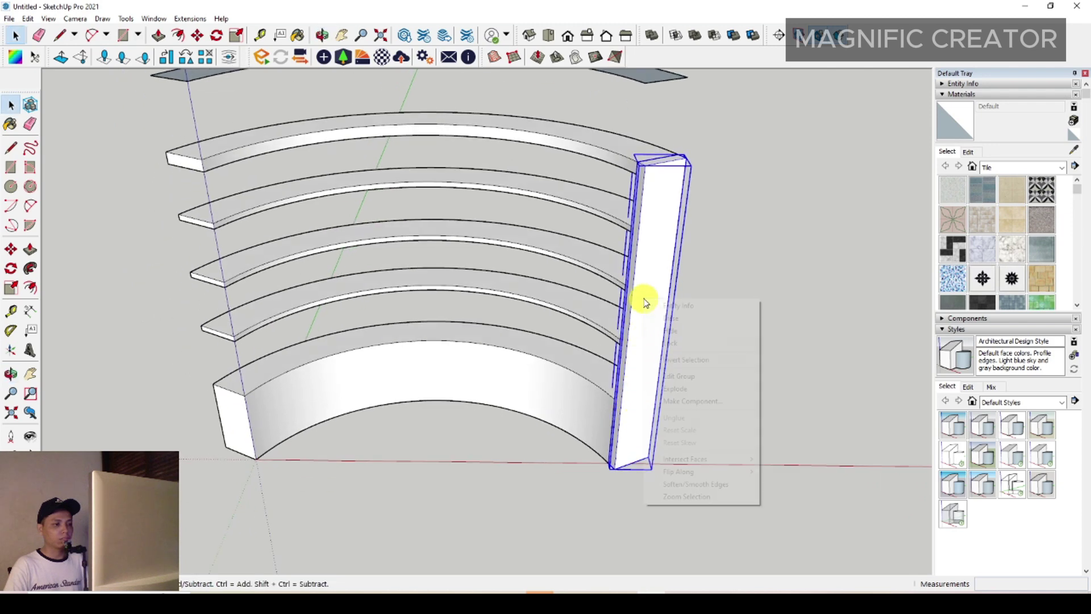
{"action": "left_click", "coordinate": [683, 401]}
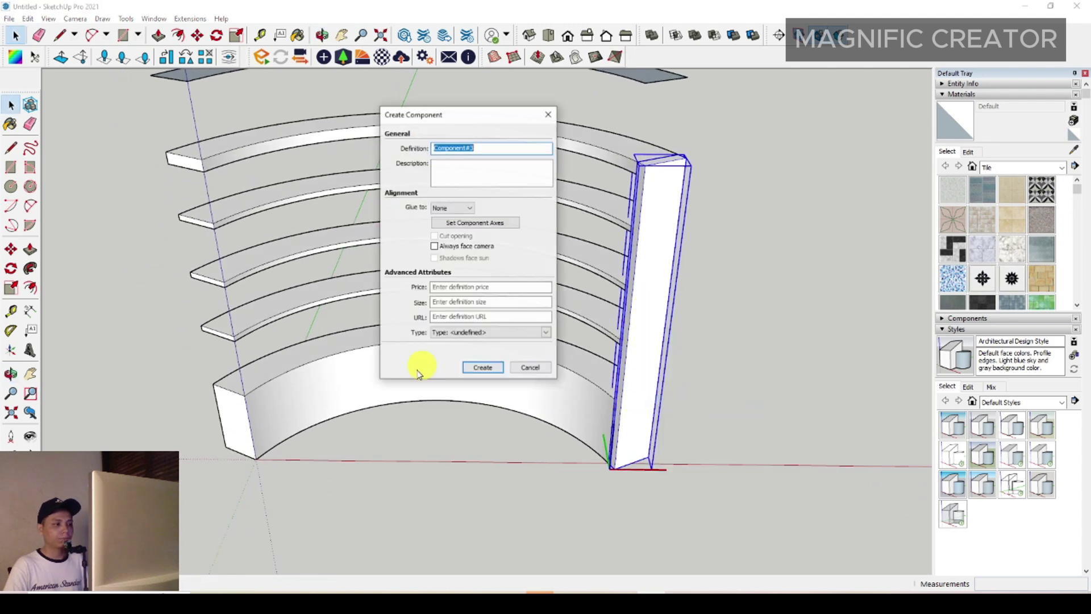
{"action": "left_click", "coordinate": [482, 369]}
- Copy the side panel along the red axis to just beyond the opposite end of the base
{"action": "middle_click_drag", "start_coordinate": [597, 414], "coordinate": [638, 444]}
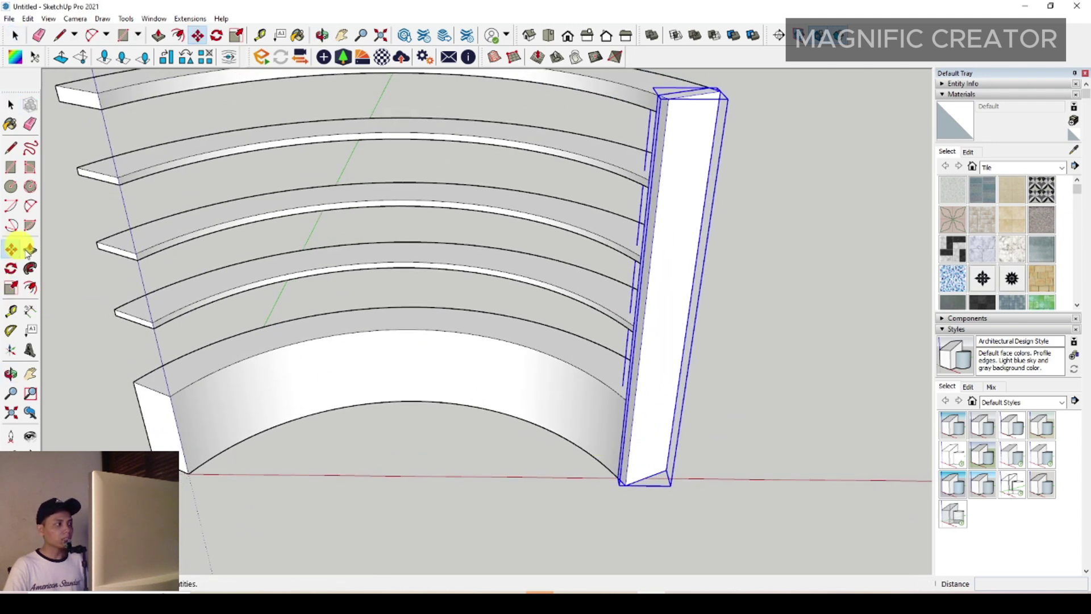
{"action": "left_click", "coordinate": [622, 483]}
{"action": "key", "text": "ctrl"}
{"action": "scroll", "coordinate": [591, 486], "scroll_direction": "down", "scroll_amount": 3}
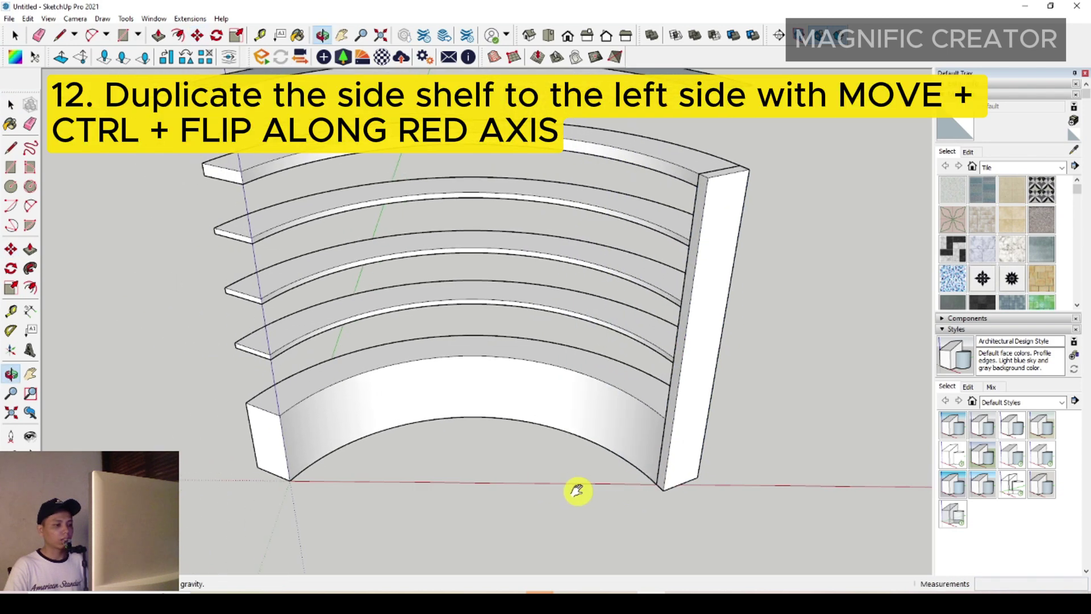
{"action": "left_click", "coordinate": [221, 476]}
{"action": "key", "text": "space"}
- Flip the copied side panel along the component's red axis
{"action": "right_click", "coordinate": [223, 474]}
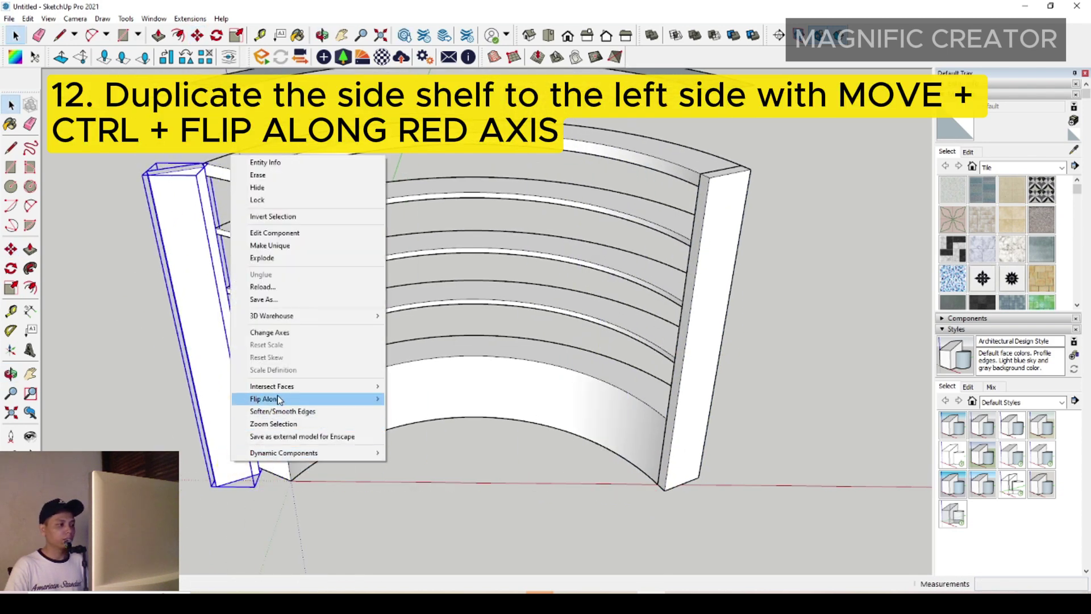
{"action": "mouse_move", "coordinate": [295, 404]}
{"action": "left_click", "coordinate": [418, 399]}
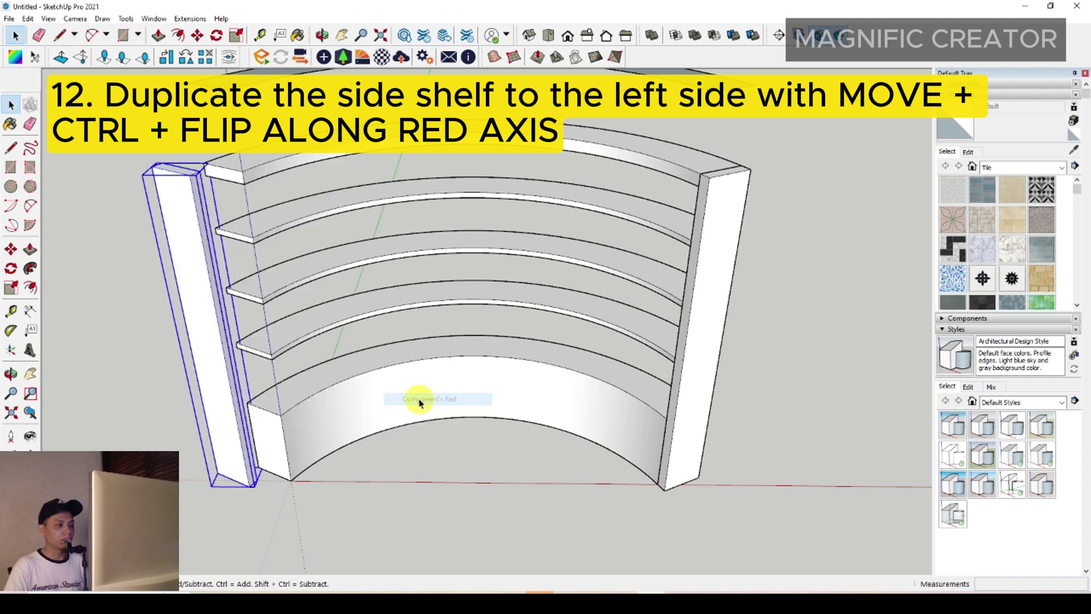
- Move the flipped panel from its inner bottom corner to the base's inner bottom corner at the origin
{"action": "scroll", "coordinate": [227, 476], "scroll_direction": "up", "scroll_amount": 5}
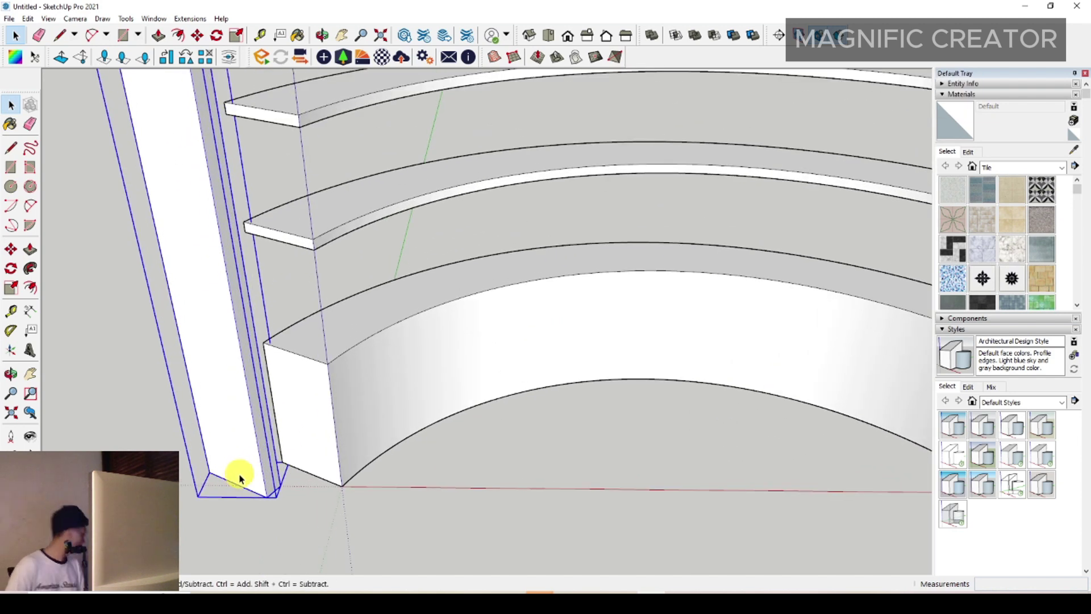
{"action": "scroll", "coordinate": [246, 484], "scroll_direction": "up", "scroll_amount": 3}
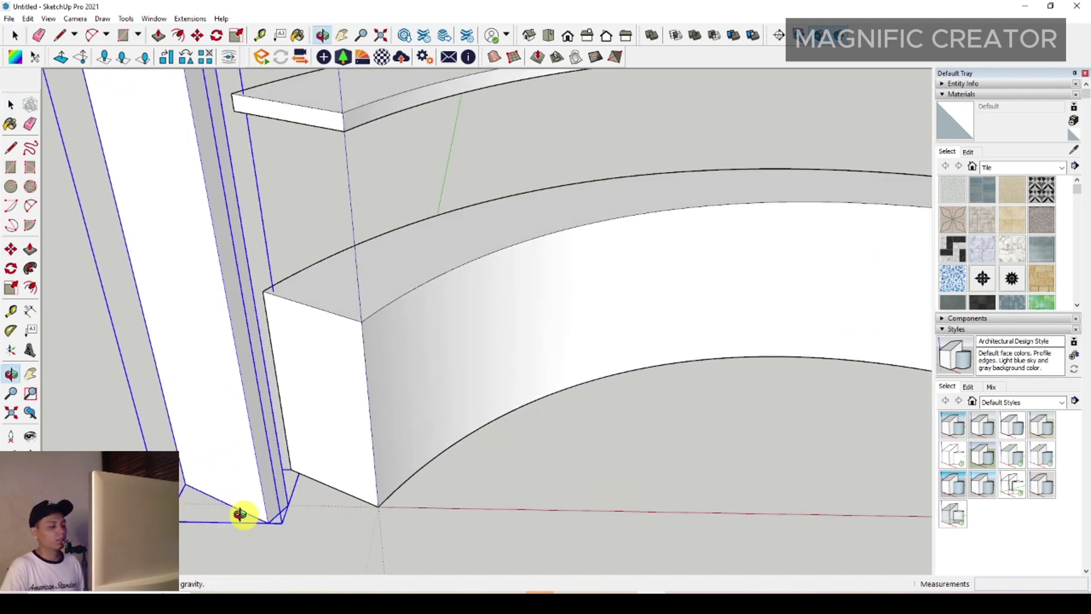
{"action": "left_click", "coordinate": [8, 253]}
{"action": "scroll", "coordinate": [279, 487], "scroll_direction": "up", "scroll_amount": 2}
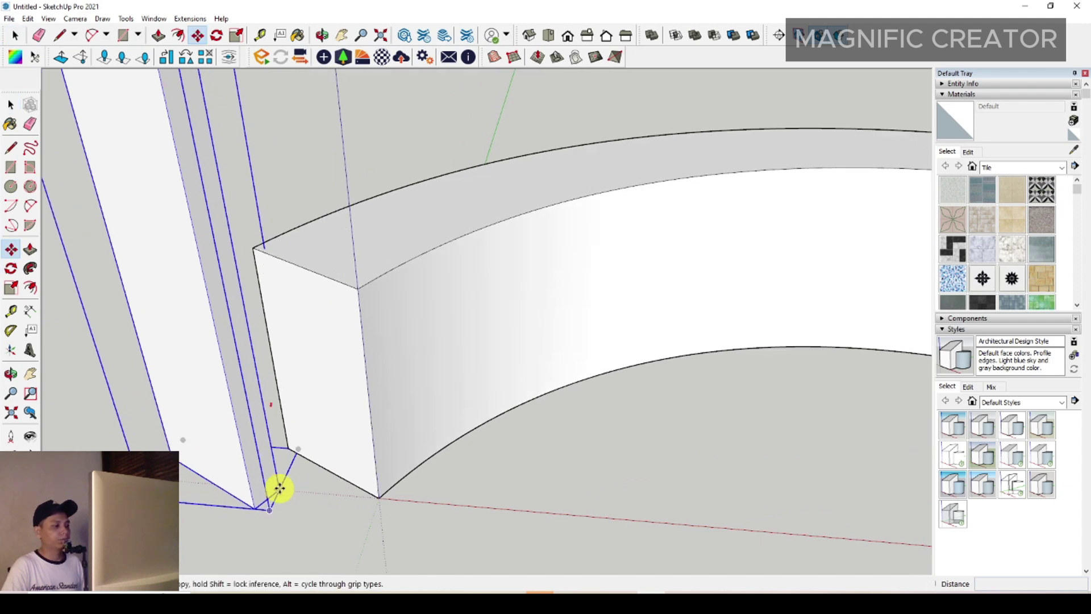
{"action": "left_click", "coordinate": [282, 487]}
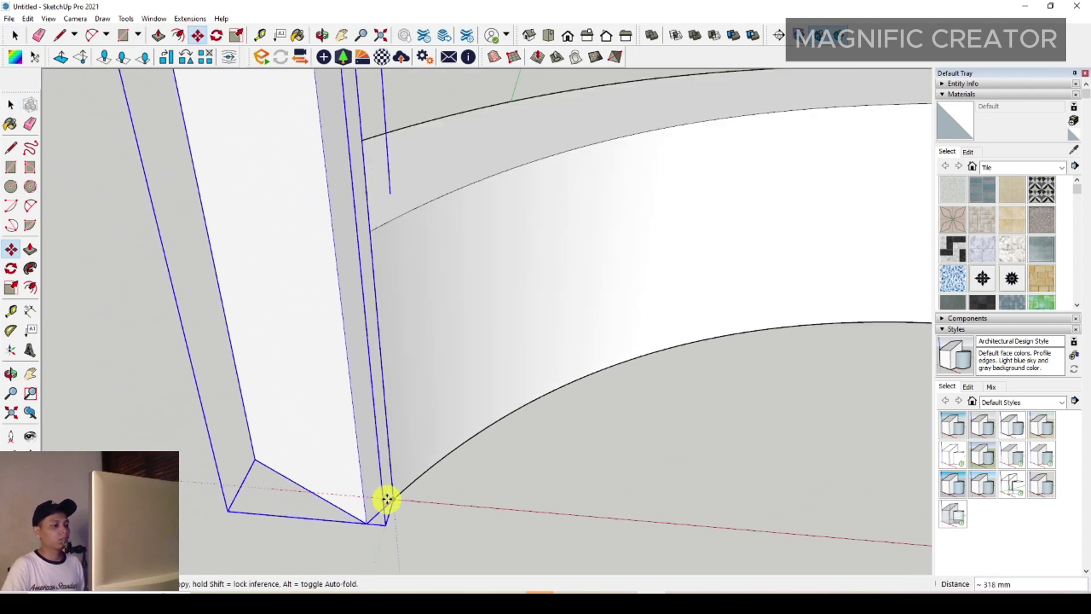
{"action": "left_click", "coordinate": [391, 499]}
{"action": "key", "text": "space"}
{"action": "scroll", "coordinate": [401, 496], "scroll_direction": "down", "scroll_amount": 1}
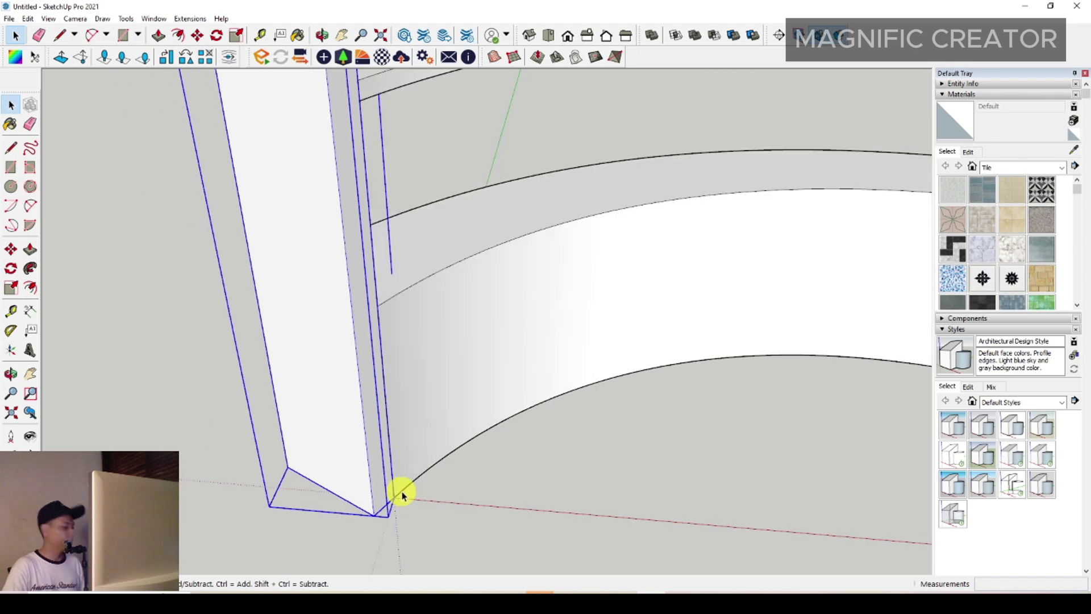
{"action": "scroll", "coordinate": [378, 494], "scroll_direction": "down", "scroll_amount": 4}
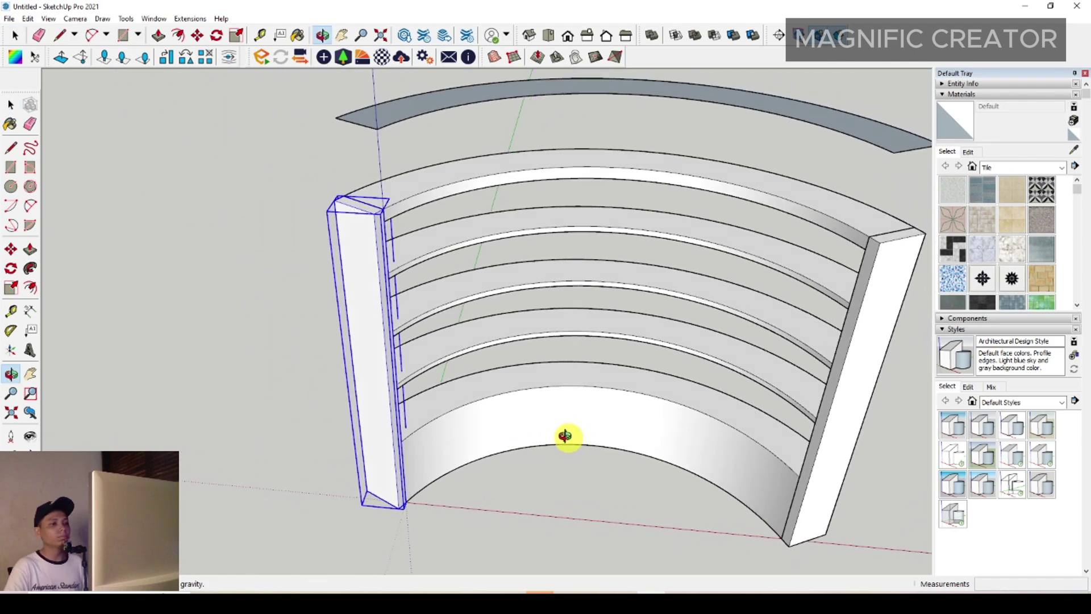
- Open the top shelf component for editing and copy the outer arc edge of its upper face
{"action": "middle_click_drag", "start_coordinate": [567, 438], "coordinate": [608, 369]}
{"action": "mouse_move", "coordinate": [413, 264]}
{"action": "middle_mouse_down"}
{"action": "mouse_move", "coordinate": [424, 275]}
{"action": "mouse_move", "coordinate": [409, 276]}
{"action": "middle_mouse_up"}
{"action": "middle_click_drag", "start_coordinate": [240, 353], "coordinate": [613, 361]}
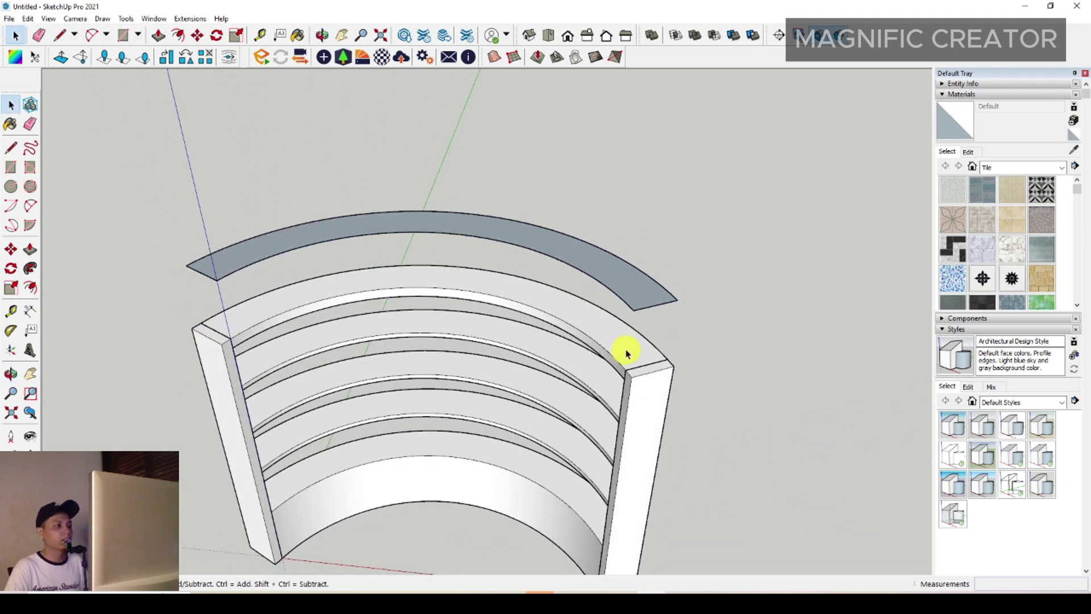
{"action": "scroll", "coordinate": [612, 271], "scroll_direction": "up", "scroll_amount": 5}
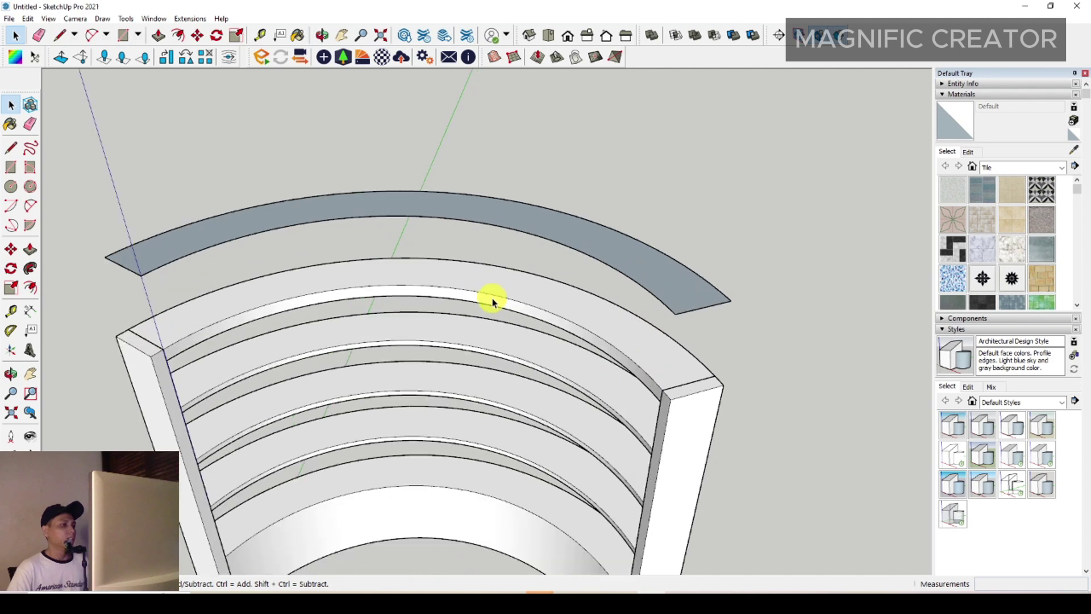
{"action": "double_click", "coordinate": [614, 320]}
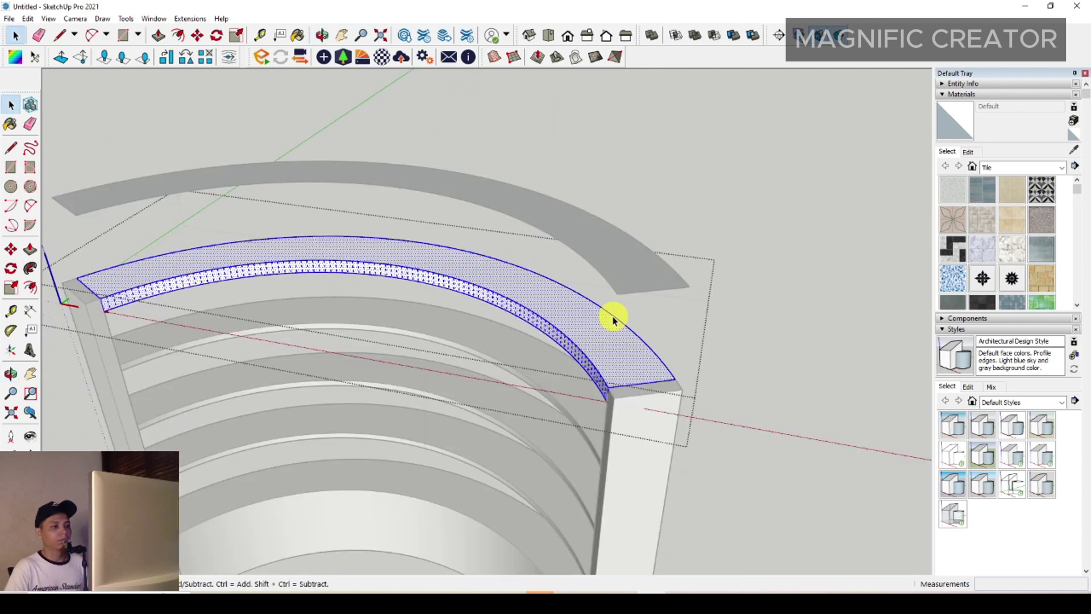
{"action": "key", "text": "Escape"}
{"action": "scroll", "coordinate": [608, 312], "scroll_direction": "up", "scroll_amount": 3}
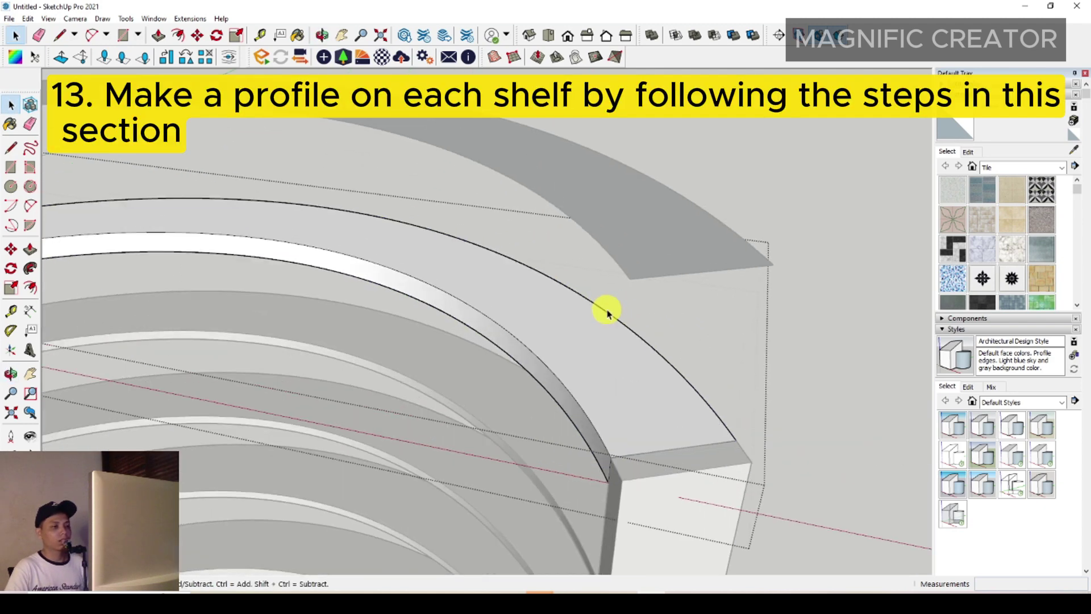
{"action": "scroll", "coordinate": [608, 341], "scroll_direction": "down", "scroll_amount": 4}
{"action": "middle_click_drag", "start_coordinate": [597, 353], "coordinate": [438, 268]}
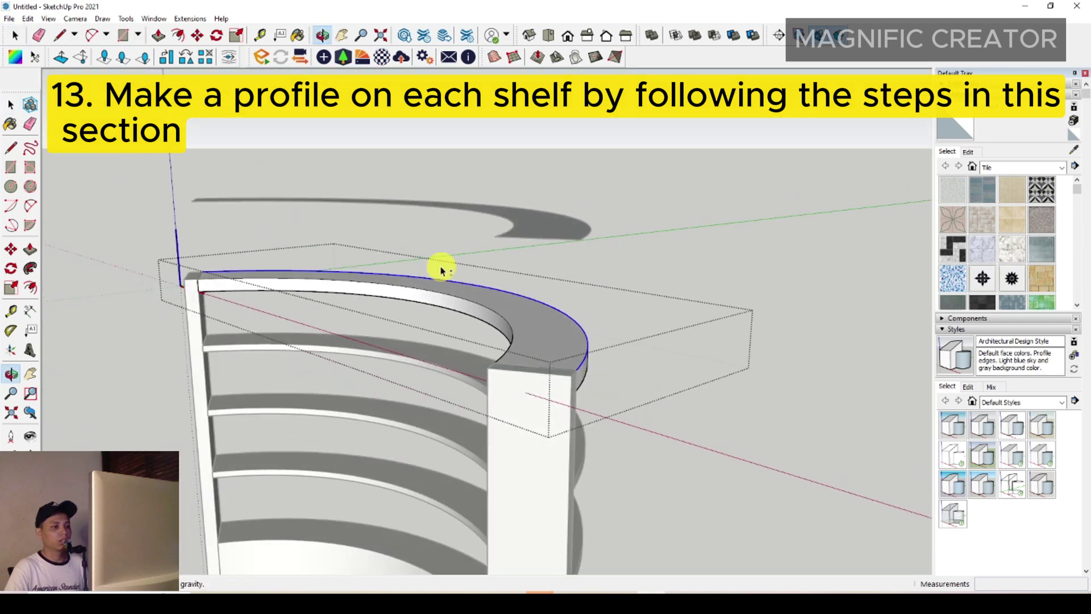
{"action": "scroll", "coordinate": [388, 303], "scroll_direction": "up", "scroll_amount": 3}
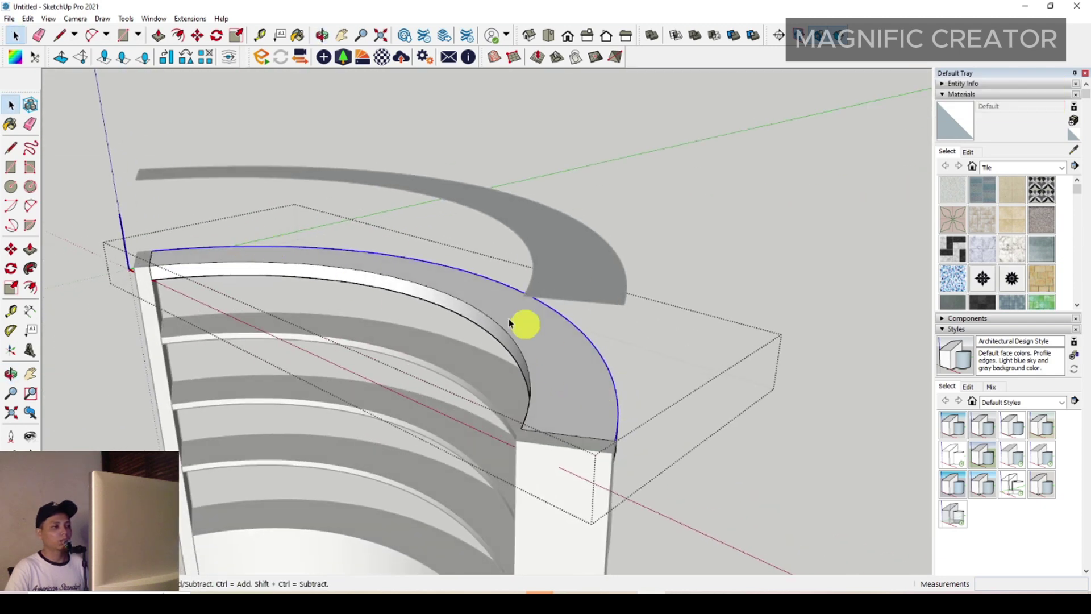
{"action": "middle_click_drag", "start_coordinate": [595, 373], "coordinate": [229, 142]}
{"action": "left_click", "coordinate": [39, 27]}
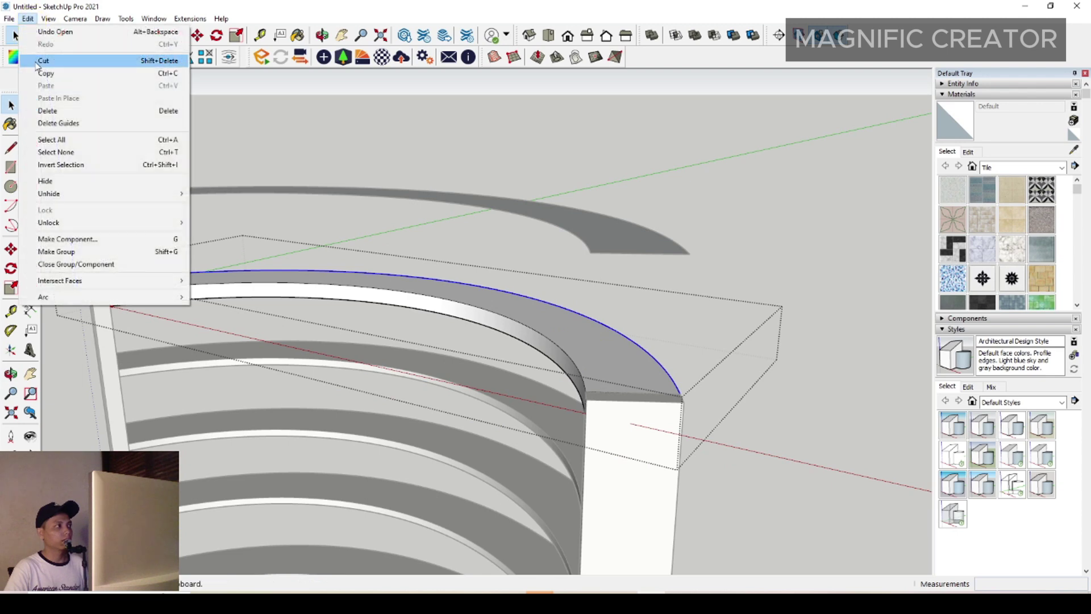
{"action": "left_click", "coordinate": [48, 71]}
- Close the shelf component, paste the copied arc in place outside it and offset the arc 150 mm outward
{"action": "left_click", "coordinate": [750, 176]}
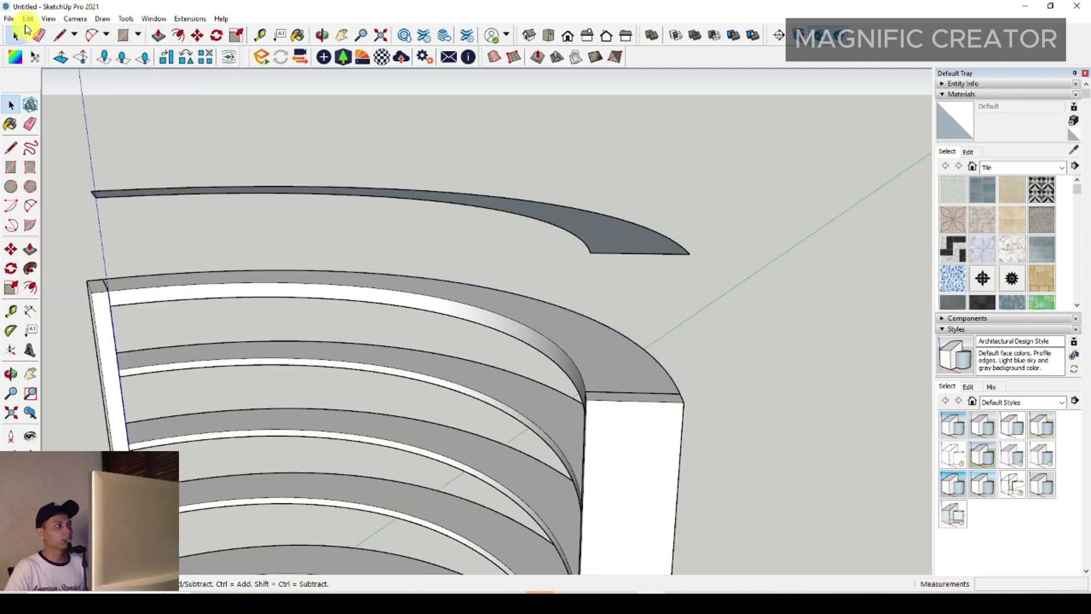
{"action": "left_click", "coordinate": [26, 22]}
{"action": "left_click", "coordinate": [51, 98]}
{"action": "middle_click_drag", "start_coordinate": [609, 370], "coordinate": [538, 382]}
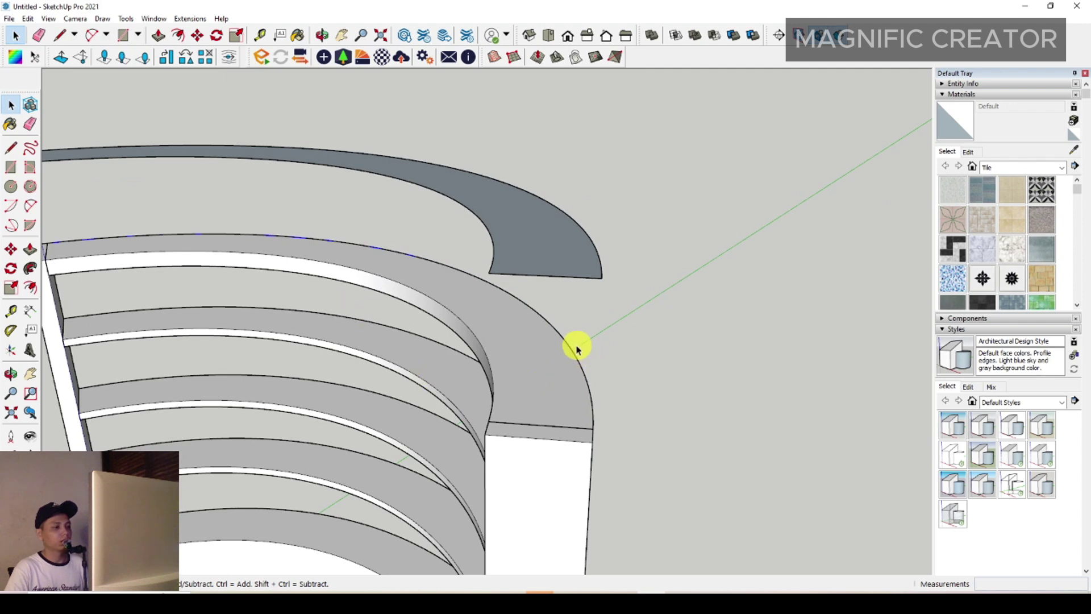
{"action": "left_click", "coordinate": [30, 288]}
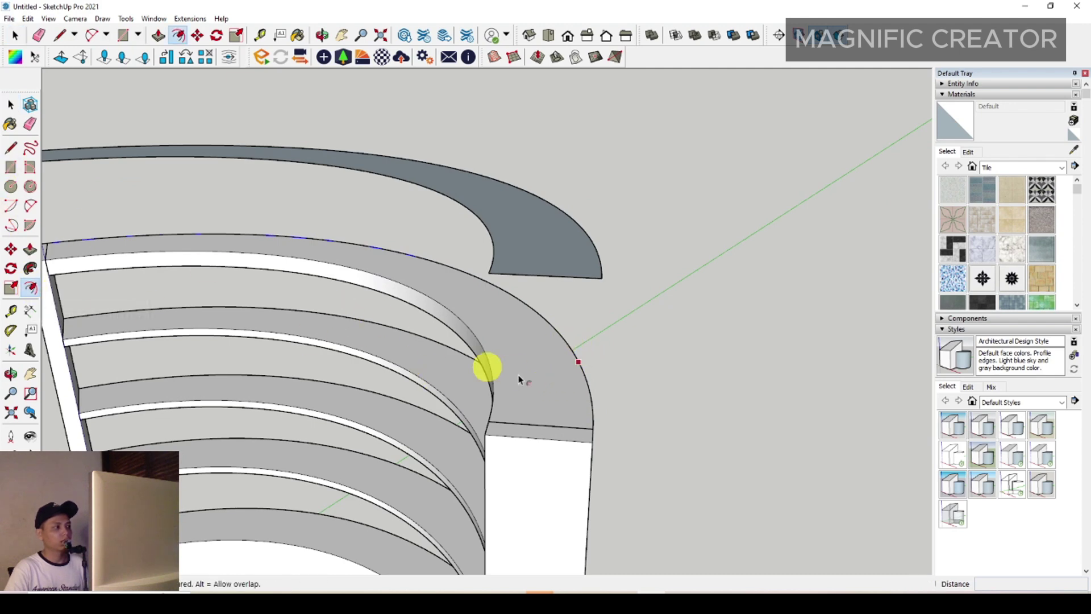
{"action": "middle_click_drag", "start_coordinate": [487, 366], "coordinate": [574, 359]}
{"action": "left_click", "coordinate": [566, 357]}
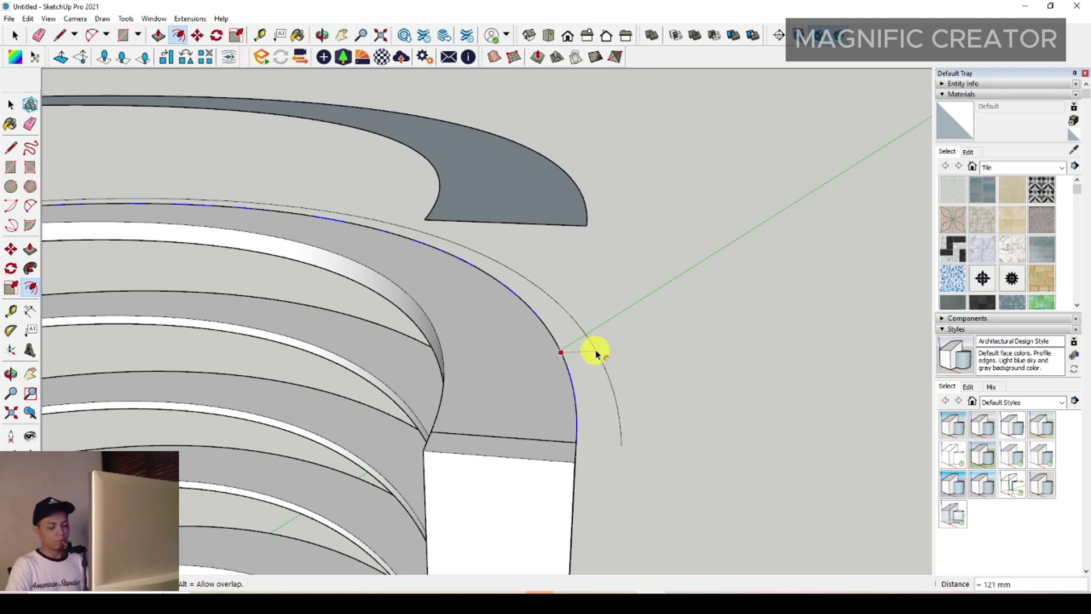
{"action": "left_click", "coordinate": [595, 353]}
{"action": "key", "text": "space"}
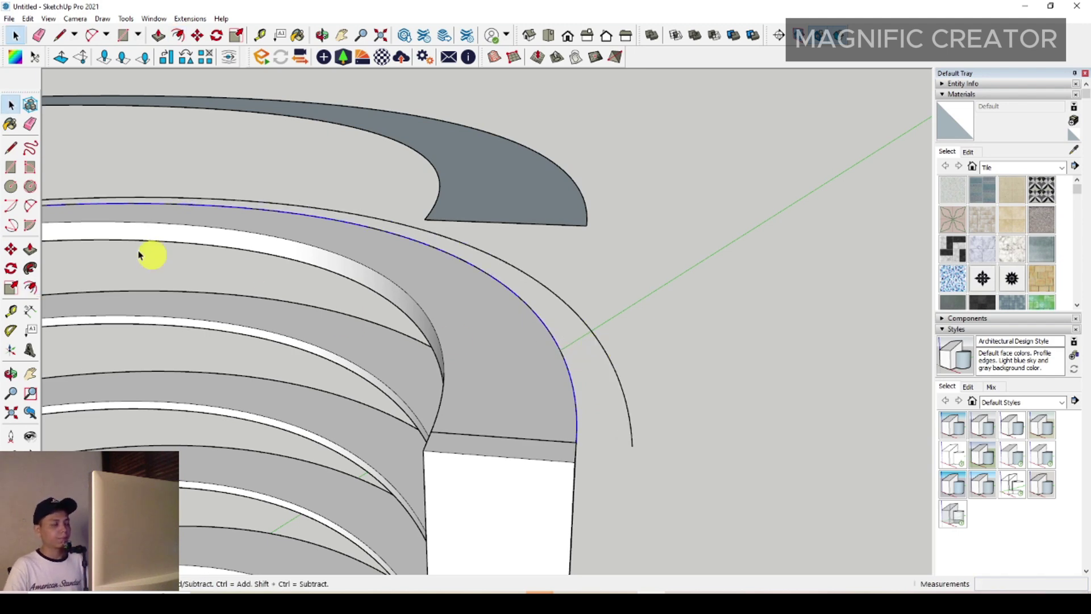
- Try to join the shelf's outer corner to the end of the offset arc with a straight line
{"action": "left_click", "coordinate": [12, 149]}
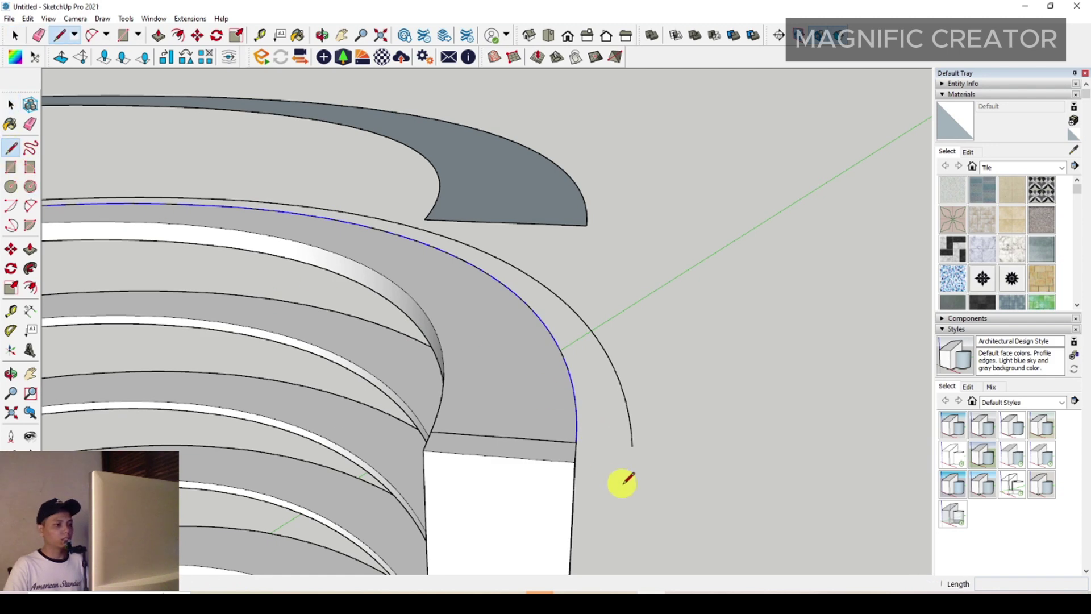
{"action": "left_click", "coordinate": [577, 442]}
{"action": "left_click", "coordinate": [633, 444]}
{"action": "key", "text": "space"}
{"action": "scroll", "coordinate": [568, 445], "scroll_direction": "up", "scroll_amount": 4}
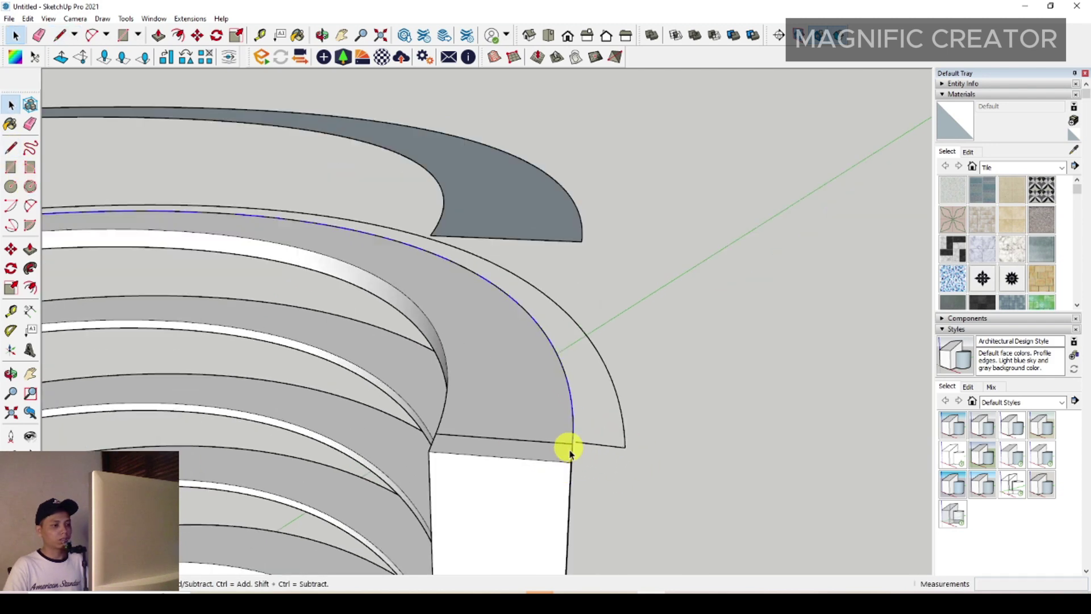
{"action": "scroll", "coordinate": [556, 479], "scroll_direction": "down", "scroll_amount": 3}
- Draw a line from the top shelf's outer corner beside the first side panel to the offset arc's end
{"action": "key", "text": "l"}
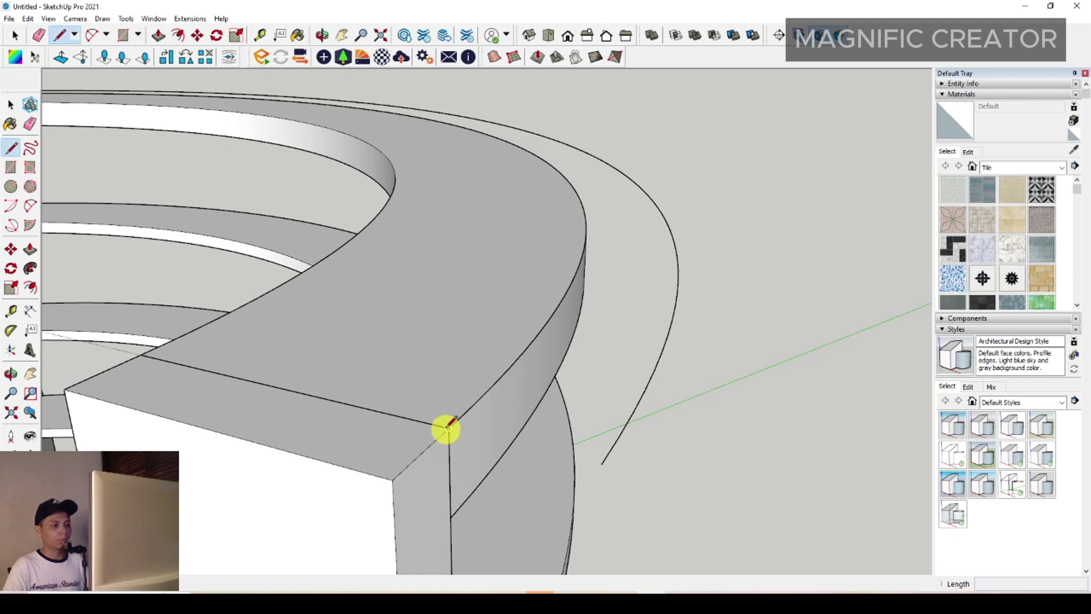
{"action": "left_click", "coordinate": [449, 427]}
{"action": "left_click", "coordinate": [601, 463]}
{"action": "key", "text": "space"}
{"action": "scroll", "coordinate": [600, 402], "scroll_direction": "down", "scroll_amount": 5}
- Draw a 150 mm line joining the two arcs' ends beside the flipped side panel to close the profile face
{"action": "middle_click_drag", "start_coordinate": [599, 404], "coordinate": [777, 490]}
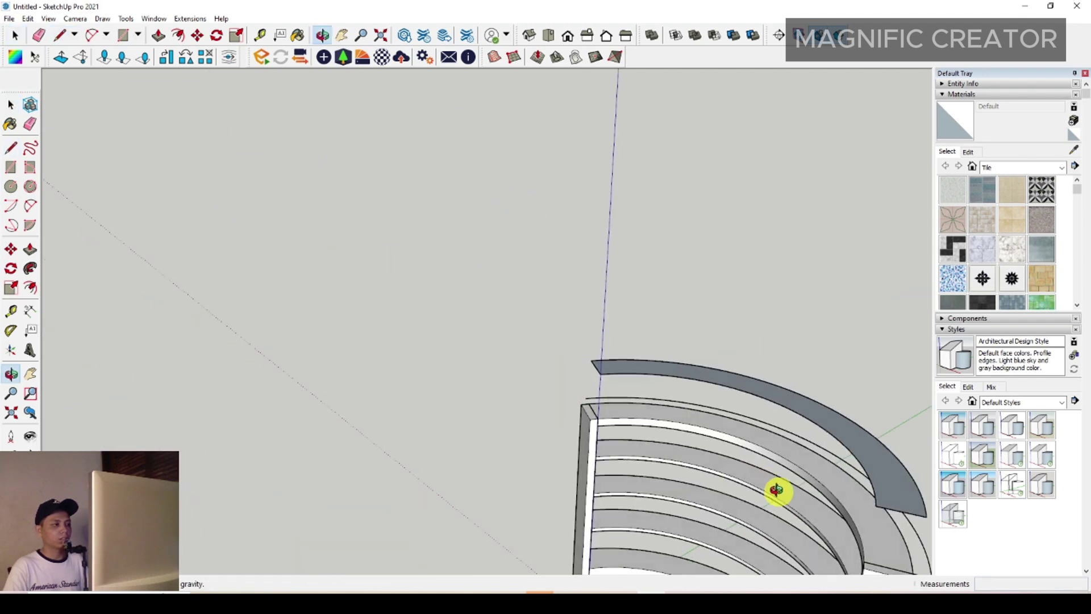
{"action": "scroll", "coordinate": [571, 381], "scroll_direction": "up", "scroll_amount": 4}
{"action": "scroll", "coordinate": [567, 426], "scroll_direction": "up", "scroll_amount": 3}
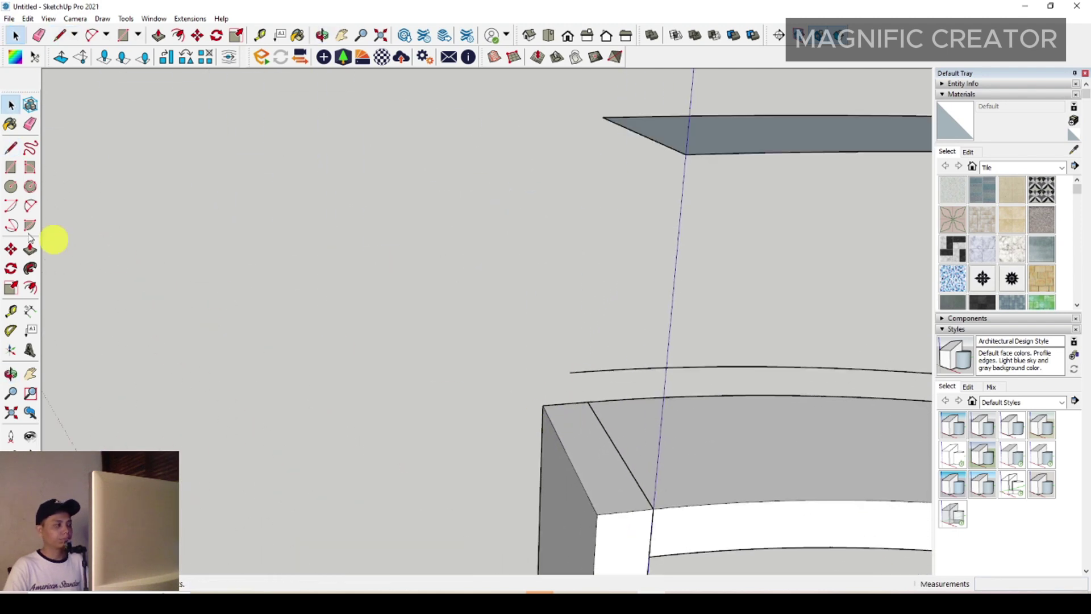
{"action": "left_click", "coordinate": [12, 149]}
{"action": "scroll", "coordinate": [617, 450], "scroll_direction": "up", "scroll_amount": 3}
{"action": "left_click", "coordinate": [577, 391]}
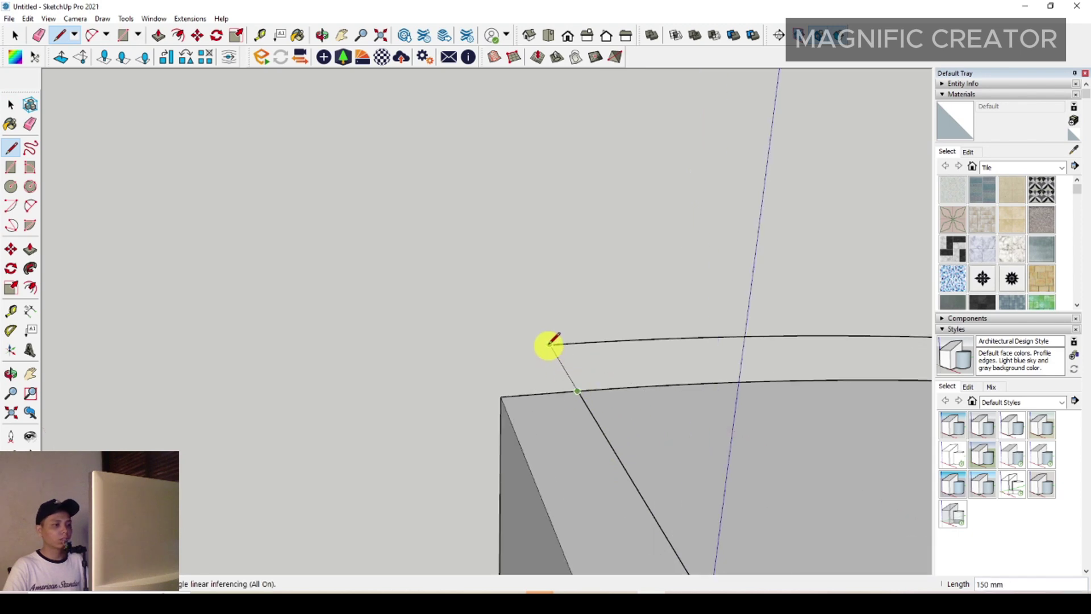
{"action": "left_click", "coordinate": [551, 343]}
{"action": "key", "text": "space"}
{"action": "scroll", "coordinate": [568, 357], "scroll_direction": "down", "scroll_amount": 10}
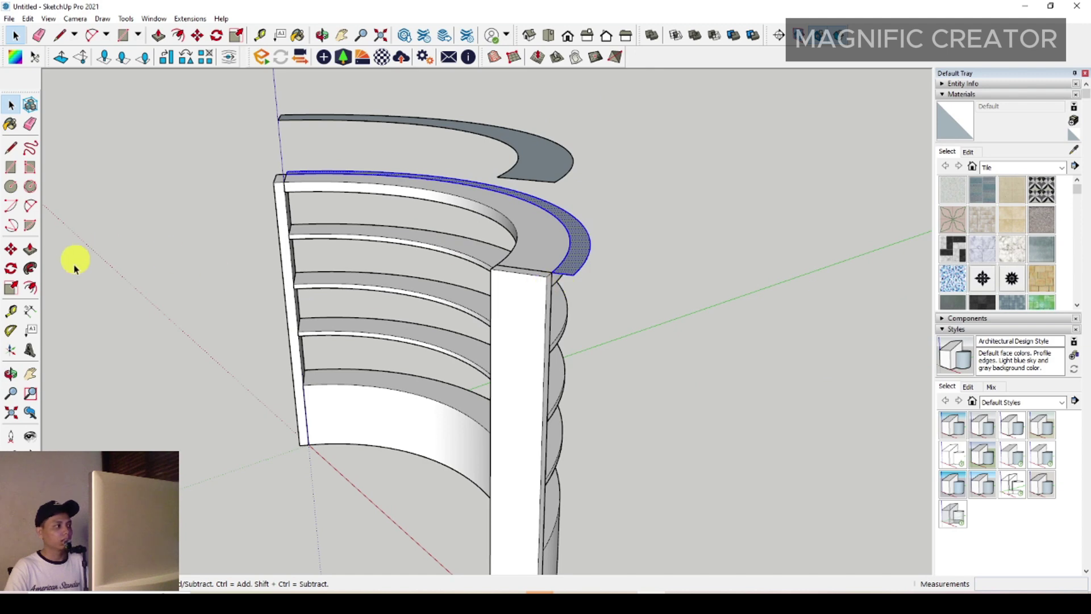
- Extrude the 150 mm profile face behind the shelves down to the bottom of the side panels to form a curved back panel
{"action": "left_click", "coordinate": [31, 250]}
{"action": "left_click", "coordinate": [578, 278]}
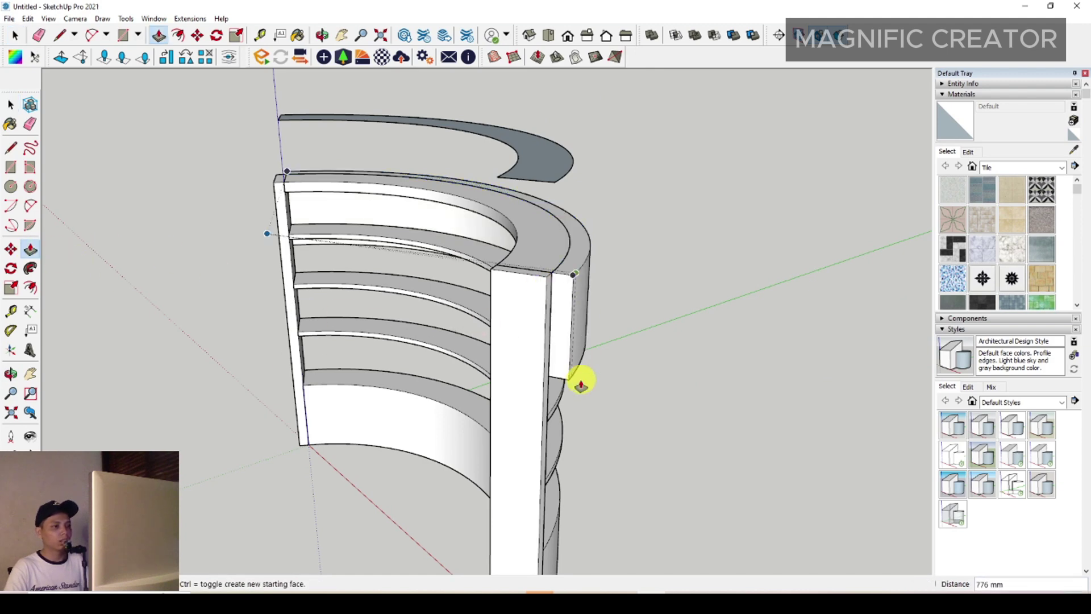
{"action": "scroll", "coordinate": [580, 383], "scroll_direction": "down", "scroll_amount": 2}
{"action": "middle_click_drag", "start_coordinate": [580, 383], "coordinate": [536, 437]}
{"action": "scroll", "coordinate": [517, 393], "scroll_direction": "up", "scroll_amount": 2}
{"action": "key", "text": "space"}
{"action": "scroll", "coordinate": [525, 408], "scroll_direction": "down", "scroll_amount": 1}
{"action": "scroll", "coordinate": [535, 304], "scroll_direction": "up", "scroll_amount": 1}
{"action": "scroll", "coordinate": [544, 327], "scroll_direction": "up", "scroll_amount": 2}
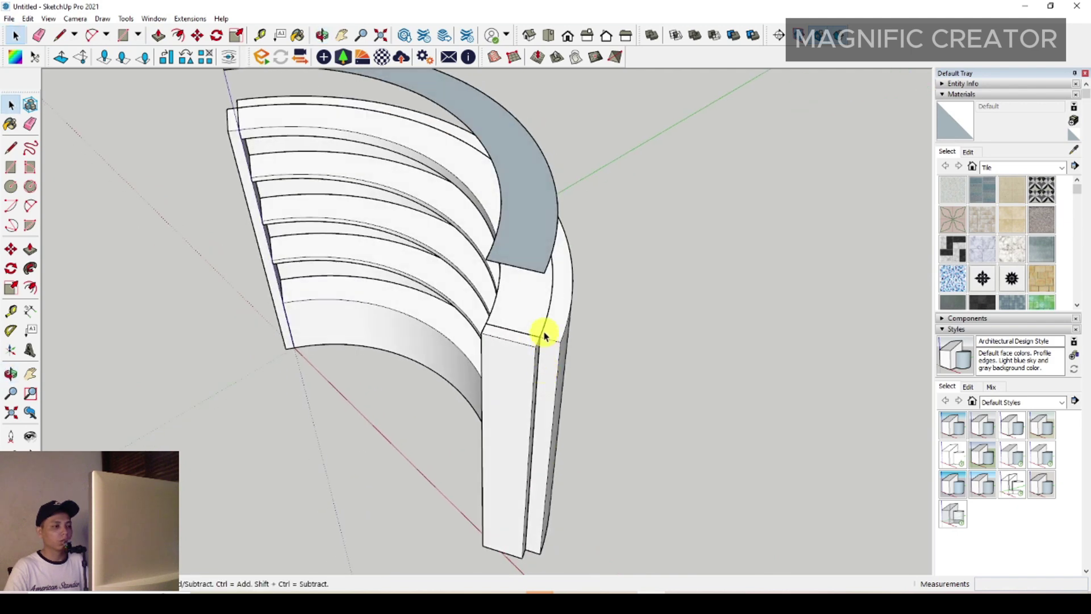
- Select the whole extruded back panel geometry and make it a group
{"action": "left_click", "coordinate": [549, 352]}
{"action": "scroll", "coordinate": [546, 356], "scroll_direction": "up", "scroll_amount": 2}
{"action": "right_click", "coordinate": [549, 343]}
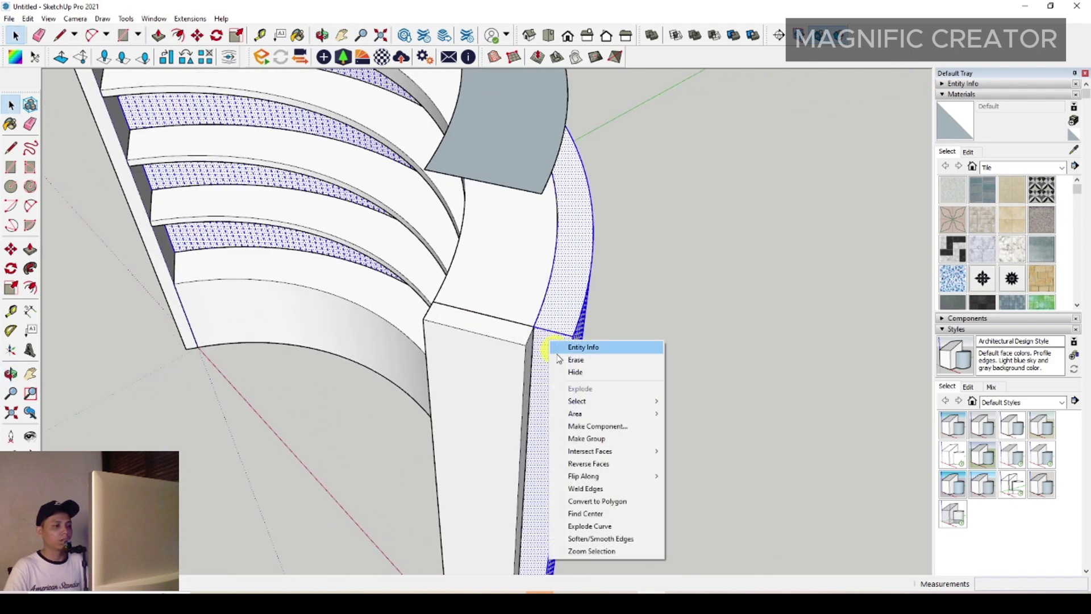
{"action": "left_click", "coordinate": [581, 440]}
- Open the back panel group and extend its end face 100 mm, flush with the adjacent side panel's face
{"action": "triple_click", "coordinate": [550, 362]}
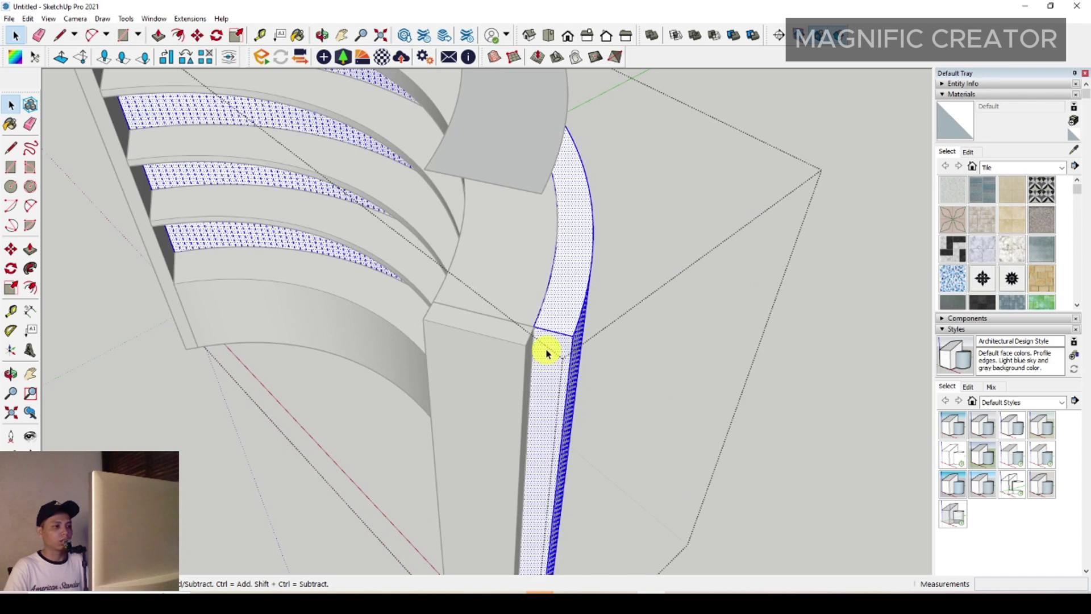
{"action": "left_click", "coordinate": [547, 351]}
{"action": "key", "text": "p"}
{"action": "left_click", "coordinate": [549, 340]}
{"action": "left_click", "coordinate": [514, 353]}
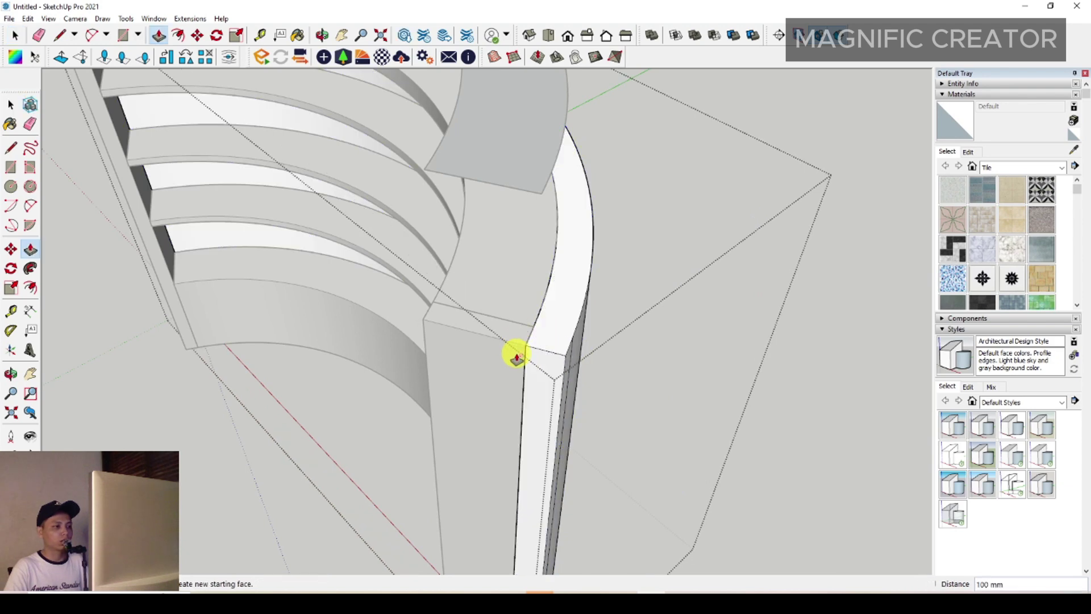
{"action": "key", "text": "space"}
- Extend the back panel's opposite end face flush with the other side panel and close the group
{"action": "scroll", "coordinate": [490, 355], "scroll_direction": "down", "scroll_amount": 3}
{"action": "middle_click_drag", "start_coordinate": [490, 355], "coordinate": [610, 309]}
{"action": "scroll", "coordinate": [378, 271], "scroll_direction": "up", "scroll_amount": 4}
{"action": "scroll", "coordinate": [379, 271], "scroll_direction": "up", "scroll_amount": 3}
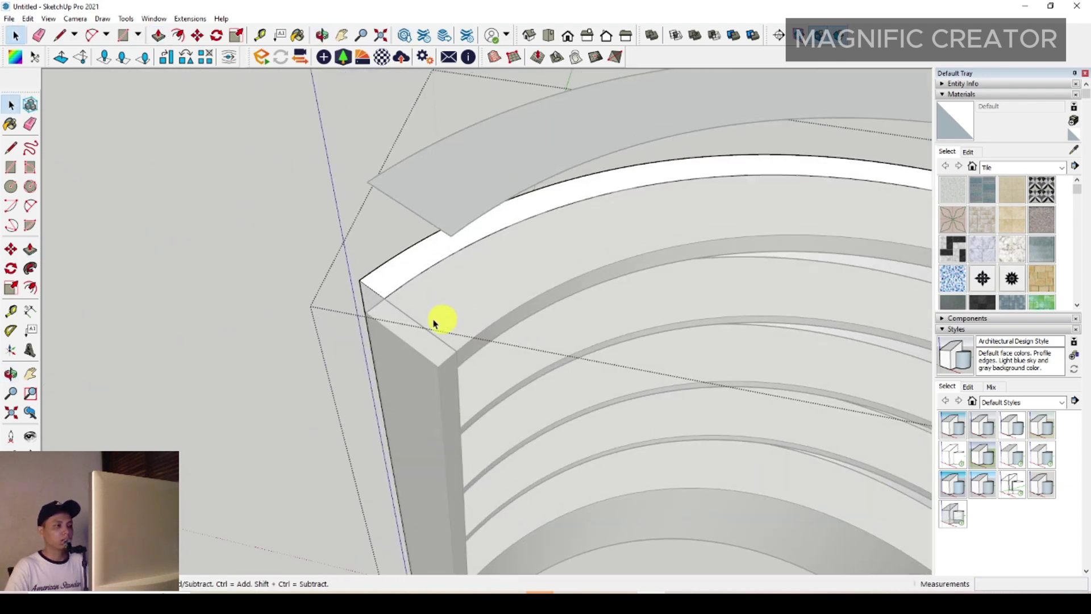
{"action": "key", "text": "p"}
{"action": "left_click", "coordinate": [358, 290]}
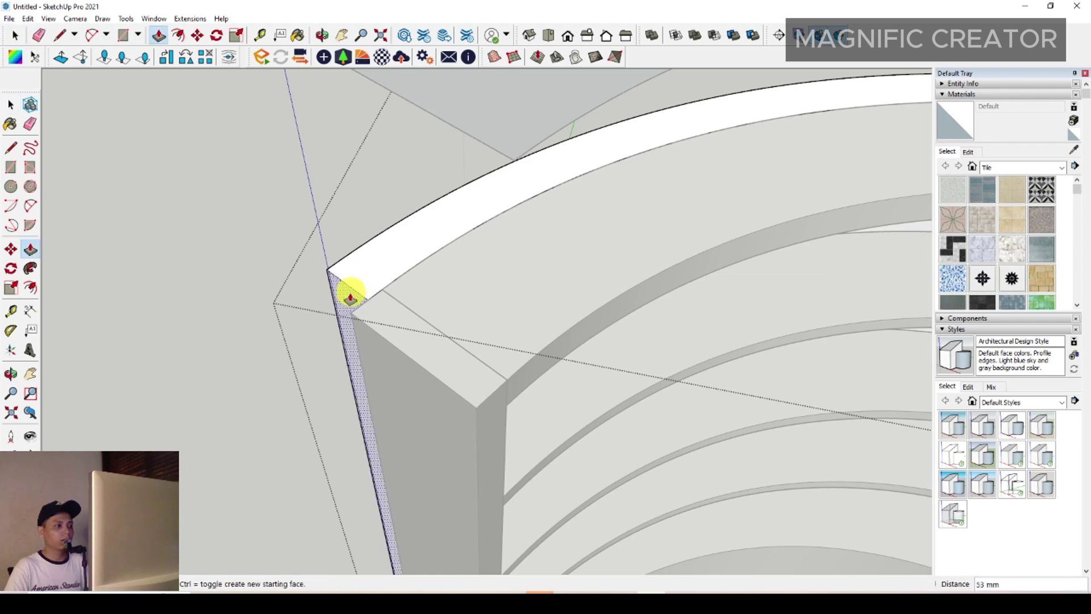
{"action": "left_click", "coordinate": [350, 314]}
{"action": "key", "text": "space"}
{"action": "scroll", "coordinate": [384, 321], "scroll_direction": "down", "scroll_amount": 3}
{"action": "left_click", "coordinate": [229, 292]}
{"action": "scroll", "coordinate": [498, 300], "scroll_direction": "down", "scroll_amount": 3}
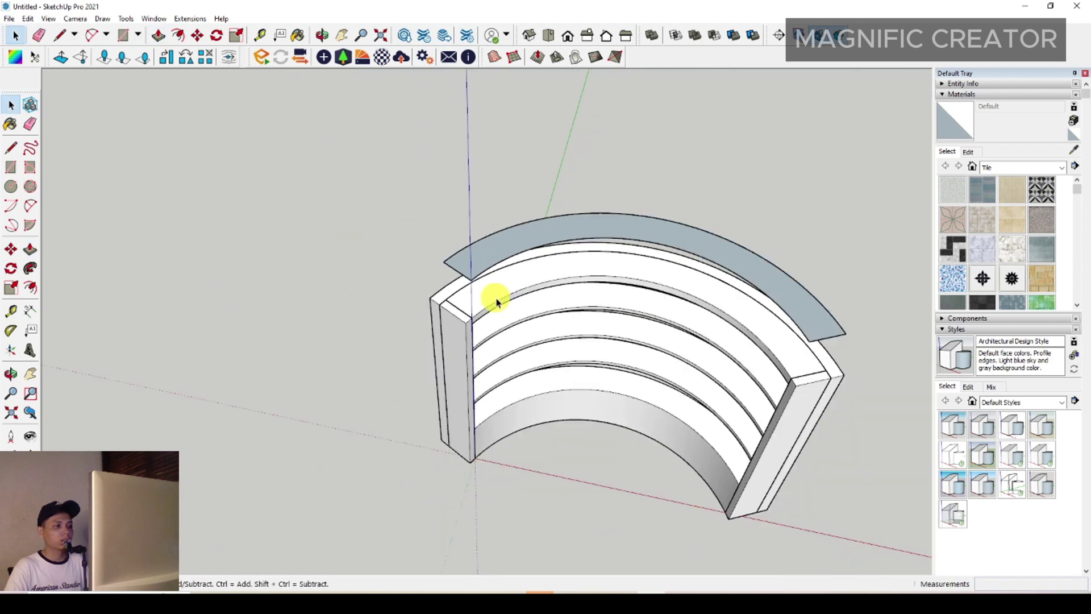
- Open the upper middle shelf component and offset the front edge arc on its underside inward, toward the back panel
{"action": "middle_click_drag", "start_coordinate": [498, 299], "coordinate": [609, 199]}
{"action": "middle_click_drag", "start_coordinate": [432, 415], "coordinate": [540, 317], "text": "shift"}
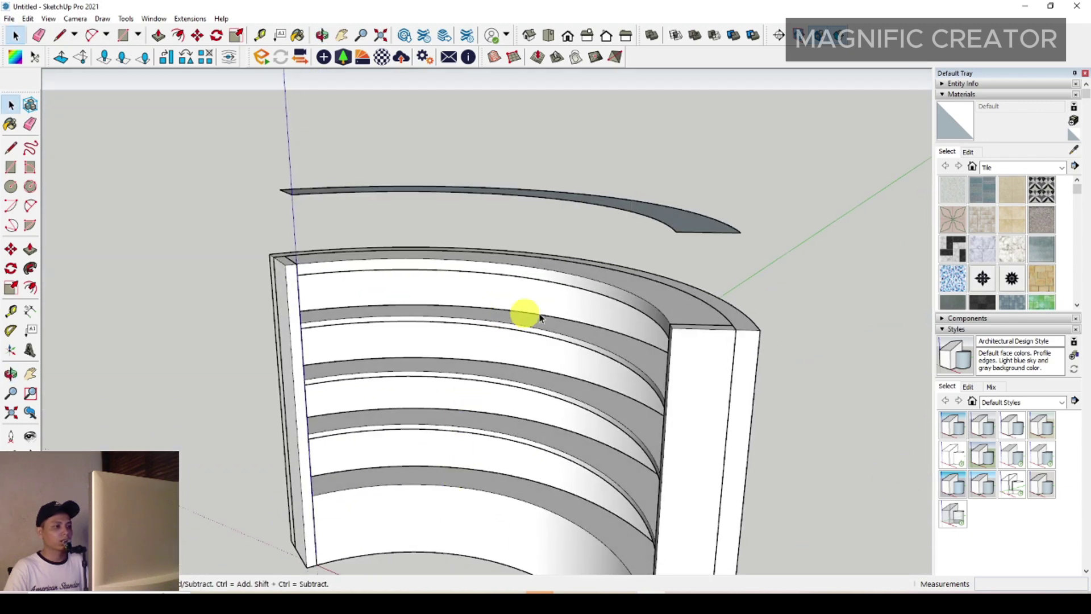
{"action": "scroll", "coordinate": [540, 317], "scroll_direction": "up", "scroll_amount": 5}
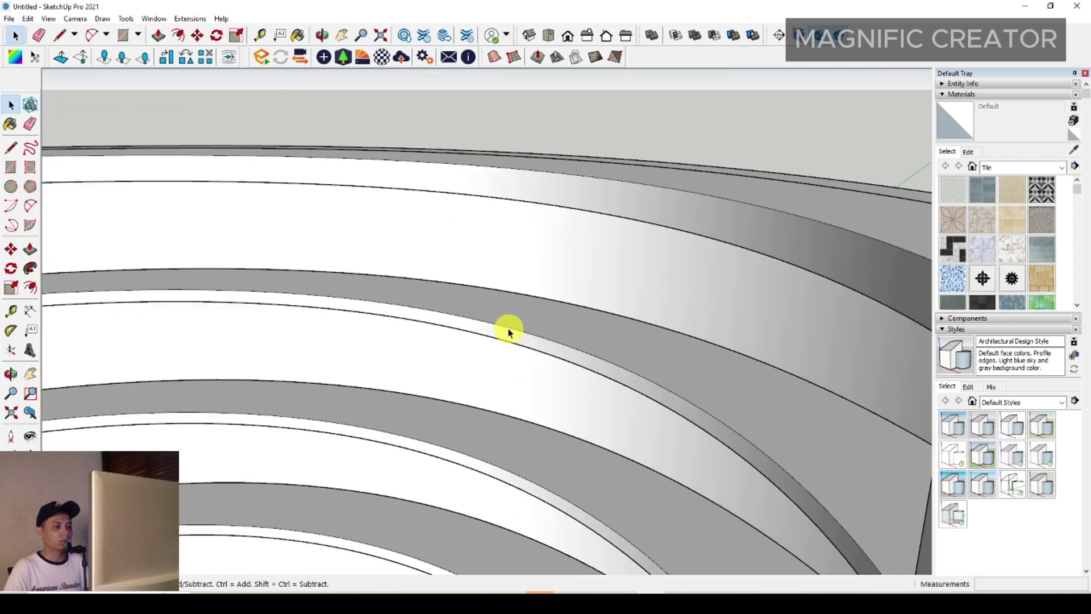
{"action": "triple_click", "coordinate": [508, 332]}
{"action": "middle_click_drag", "start_coordinate": [501, 337], "coordinate": [479, 280]}
{"action": "left_click", "coordinate": [484, 272]}
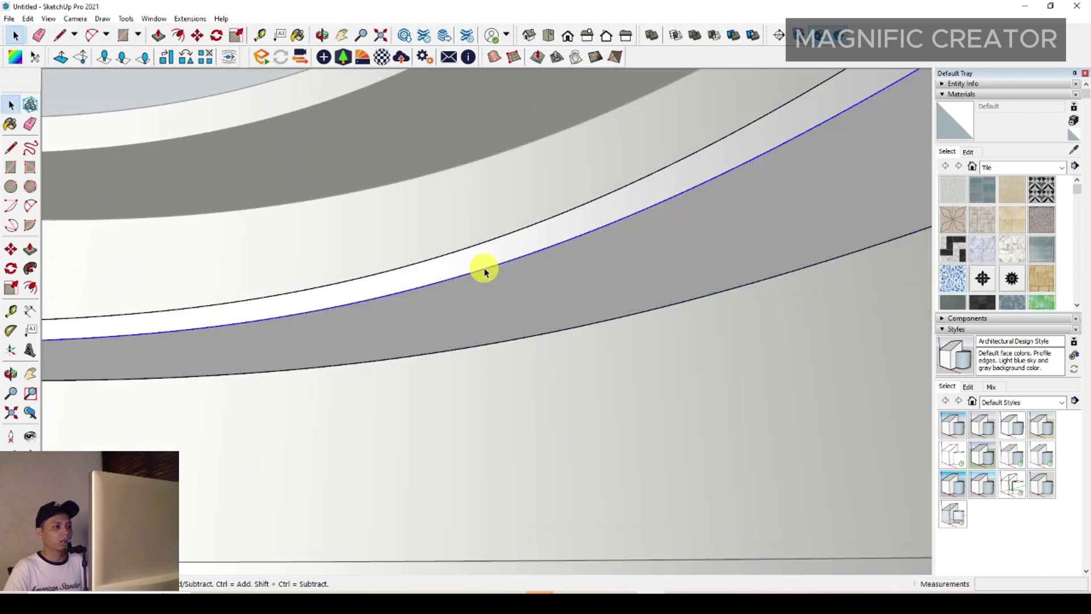
{"action": "left_click", "coordinate": [30, 287]}
{"action": "scroll", "coordinate": [537, 259], "scroll_direction": "up", "scroll_amount": 1}
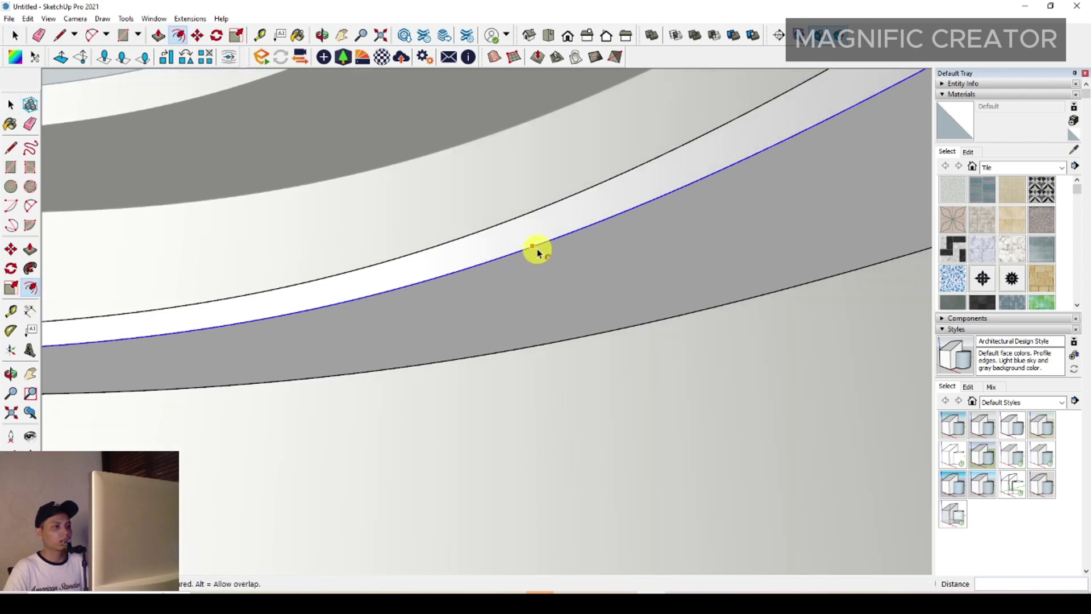
{"action": "left_click", "coordinate": [538, 253]}
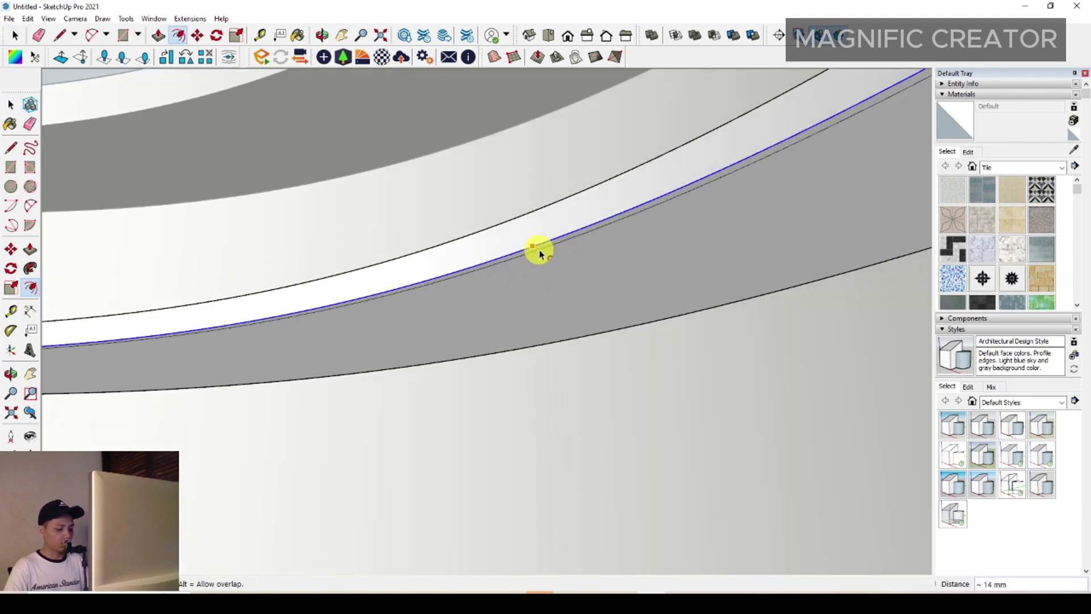
{"action": "key", "text": "Return"}
{"action": "key", "text": "space"}
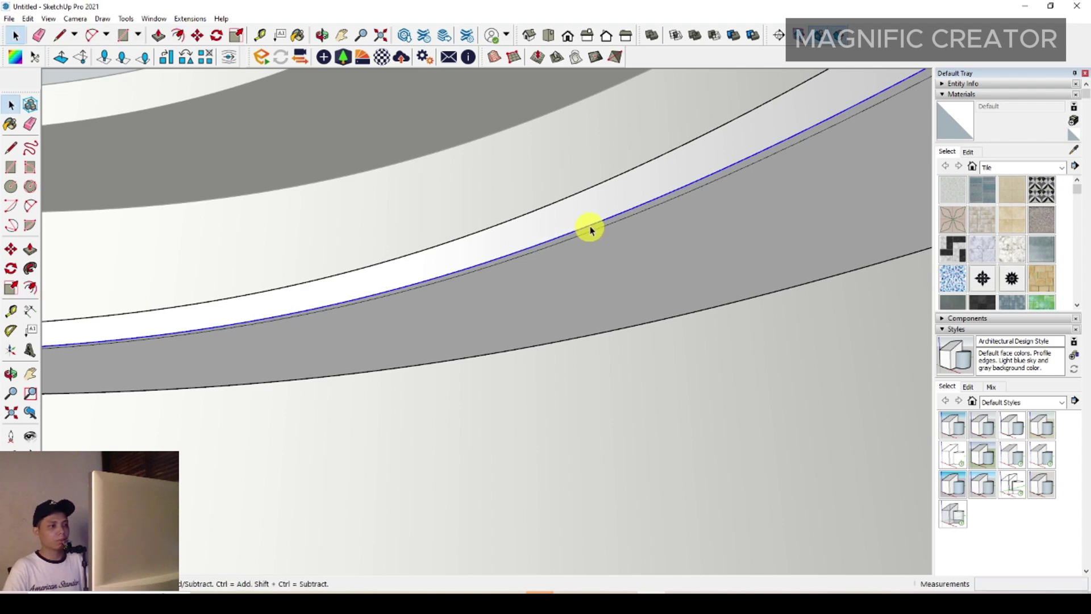
- Push the thin strip along the underside's front edge up into the shelf to form a recess, and close the component
{"action": "scroll", "coordinate": [591, 229], "scroll_direction": "up", "scroll_amount": 2}
{"action": "left_click", "coordinate": [594, 229]}
{"action": "left_click", "coordinate": [30, 249]}
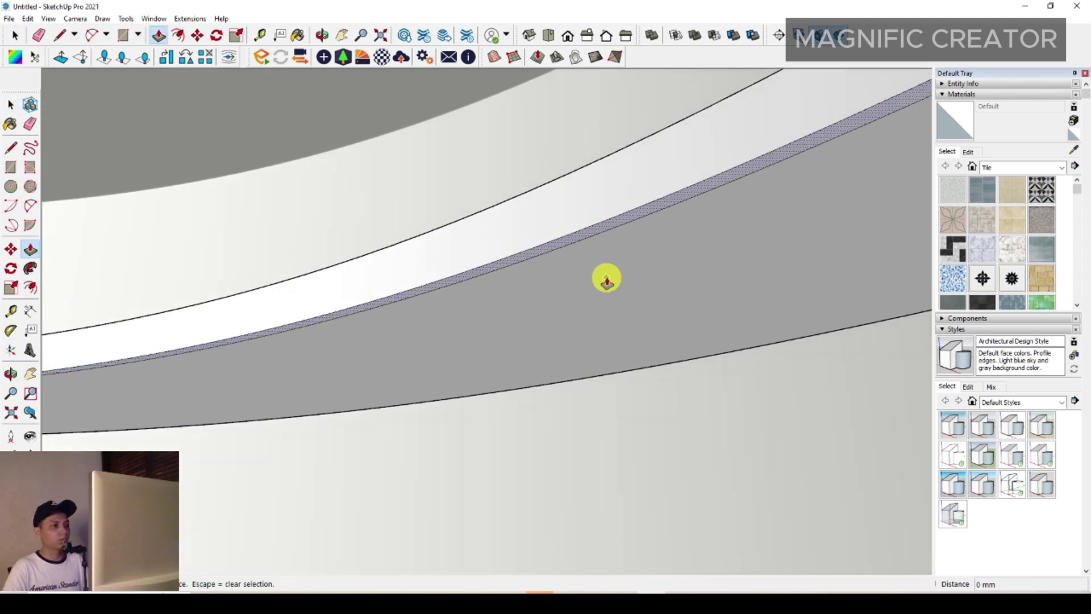
{"action": "scroll", "coordinate": [602, 279], "scroll_direction": "up", "scroll_amount": 1}
{"action": "left_click", "coordinate": [592, 226]}
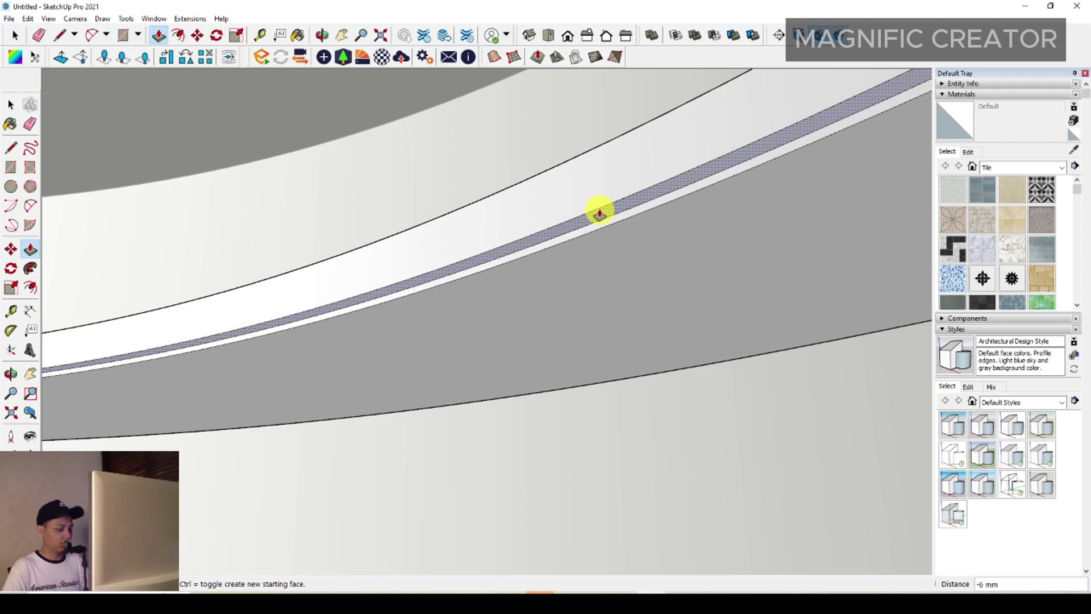
{"action": "key", "text": "Return"}
{"action": "key", "text": "space"}
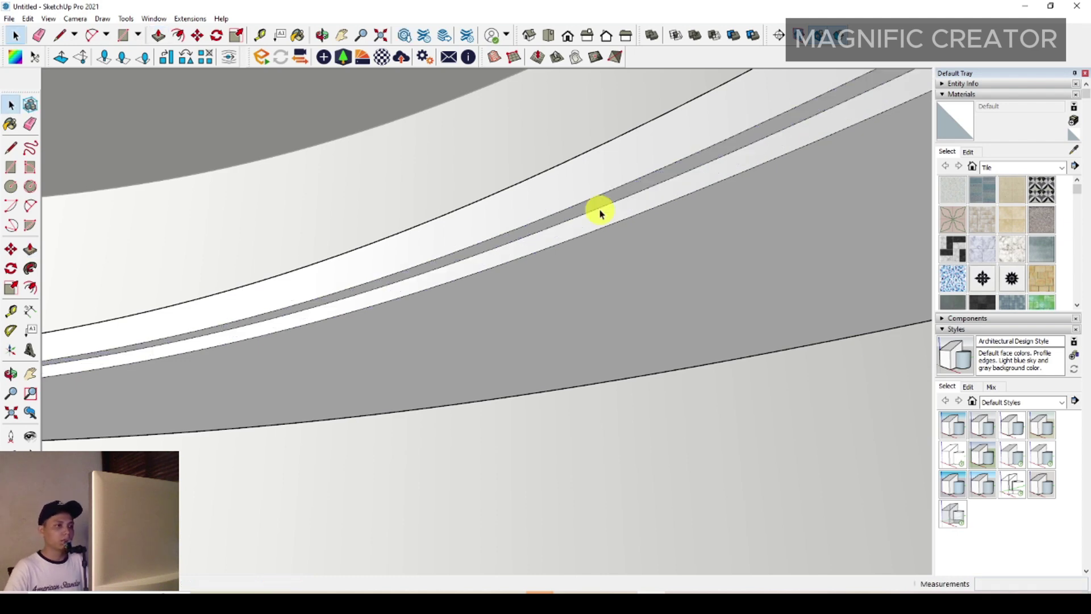
{"action": "scroll", "coordinate": [553, 231], "scroll_direction": "down", "scroll_amount": 1}
{"action": "middle_click_drag", "start_coordinate": [553, 232], "coordinate": [611, 321]}
{"action": "scroll", "coordinate": [613, 324], "scroll_direction": "down", "scroll_amount": 10}
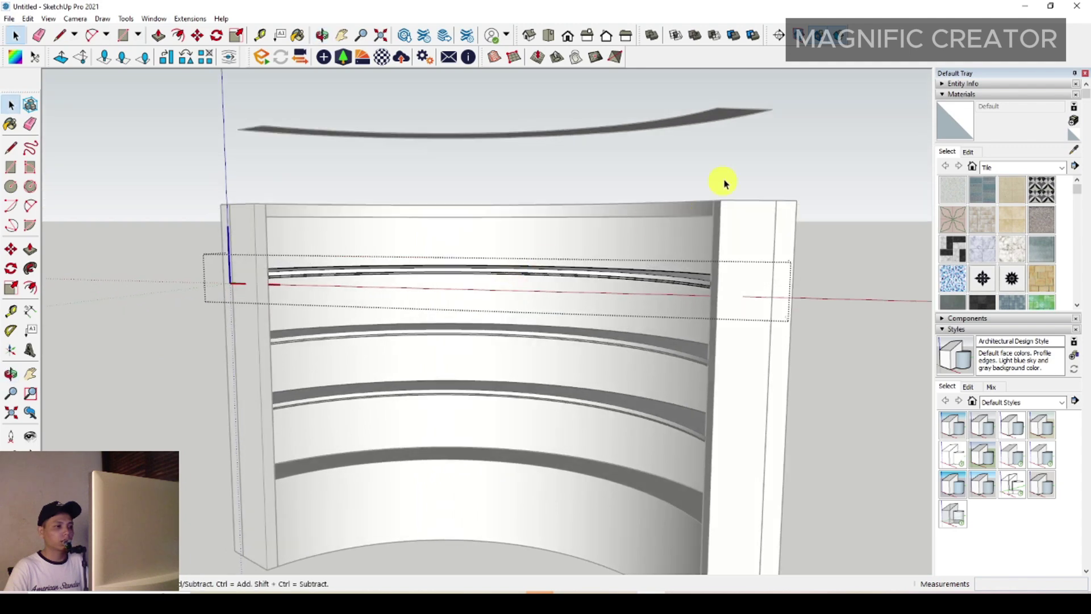
{"action": "left_click", "coordinate": [748, 154]}
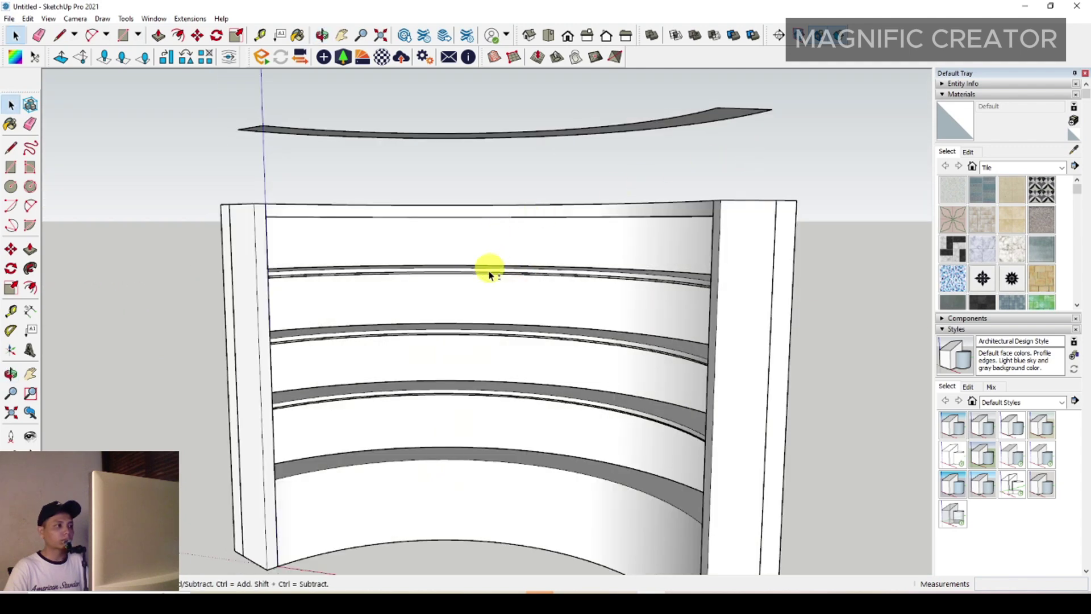
- Open the top shelf for editing and copy the upper arc of its front edge
{"action": "scroll", "coordinate": [646, 251], "scroll_direction": "up", "scroll_amount": 5}
{"action": "middle_click_drag", "start_coordinate": [694, 236], "coordinate": [614, 368]}
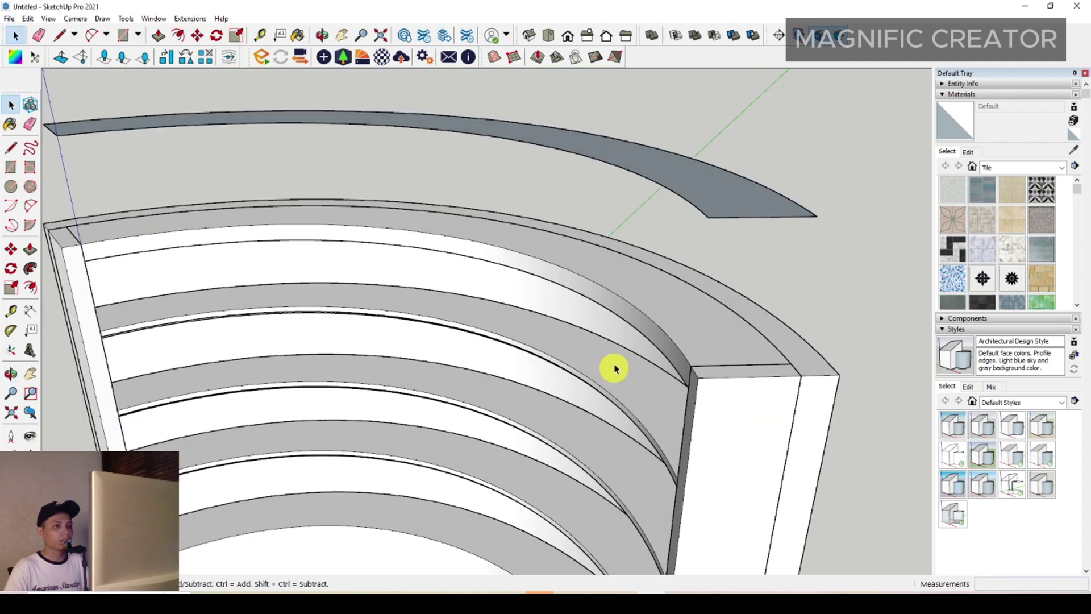
{"action": "scroll", "coordinate": [678, 355], "scroll_direction": "up", "scroll_amount": 2}
{"action": "scroll", "coordinate": [687, 346], "scroll_direction": "down", "scroll_amount": 4}
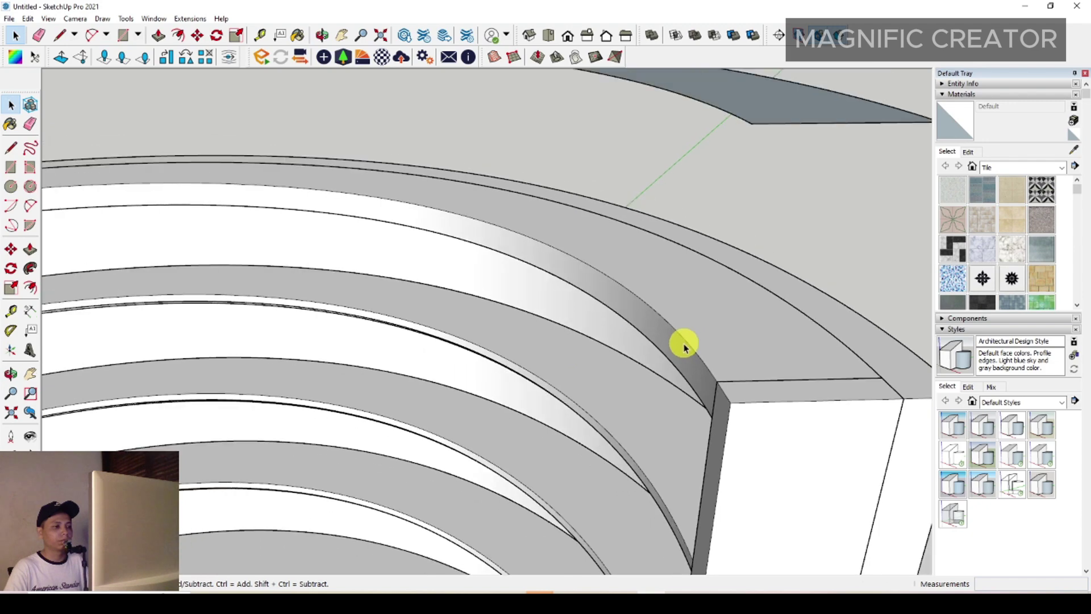
{"action": "middle_click_drag", "start_coordinate": [689, 358], "coordinate": [506, 211]}
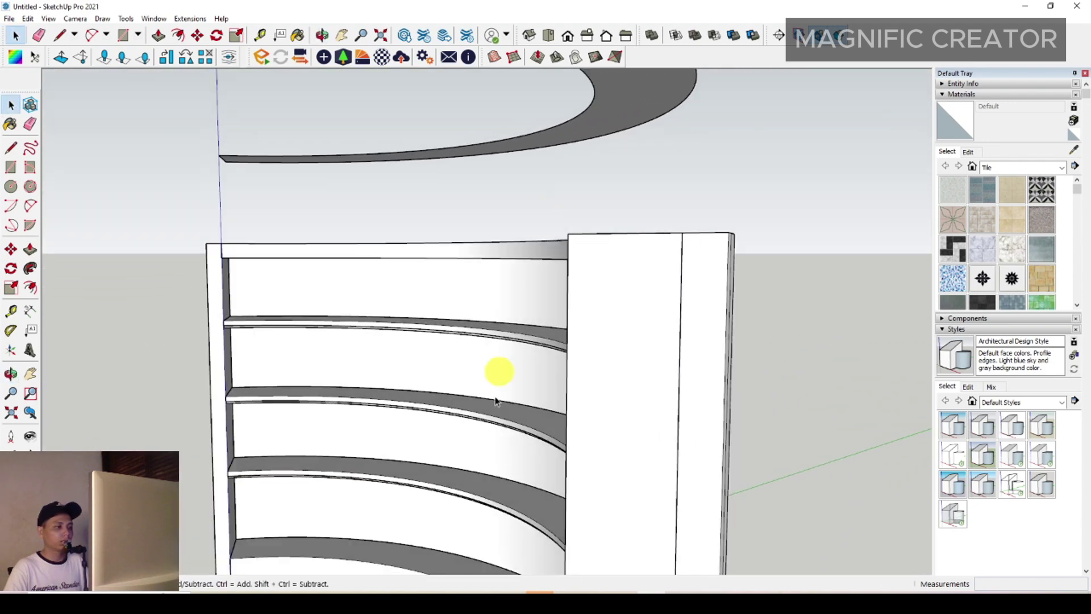
{"action": "middle_click_drag", "start_coordinate": [499, 369], "coordinate": [518, 506]}
{"action": "scroll", "coordinate": [624, 343], "scroll_direction": "up", "scroll_amount": 4}
{"action": "mouse_move", "coordinate": [624, 344]}
{"action": "middle_mouse_down"}
{"action": "mouse_move", "coordinate": [656, 369]}
{"action": "mouse_move", "coordinate": [567, 302]}
{"action": "mouse_move", "coordinate": [609, 328]}
{"action": "middle_mouse_up"}
{"action": "triple_click", "coordinate": [529, 328]}
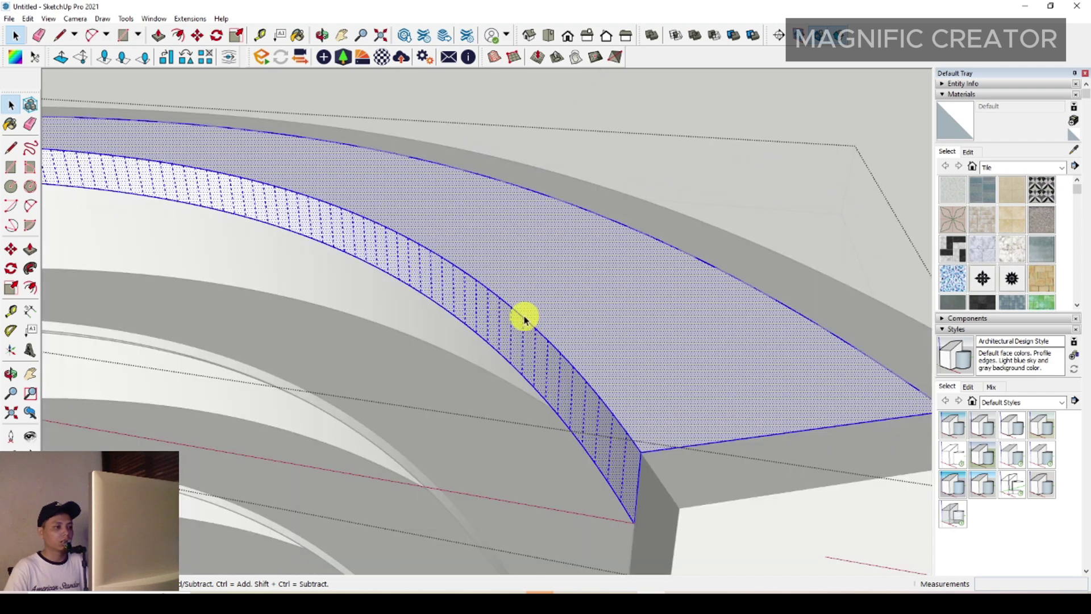
{"action": "left_click", "coordinate": [521, 316]}
{"action": "scroll", "coordinate": [522, 319], "scroll_direction": "down", "scroll_amount": 2}
{"action": "scroll", "coordinate": [512, 363], "scroll_direction": "up", "scroll_amount": 1}
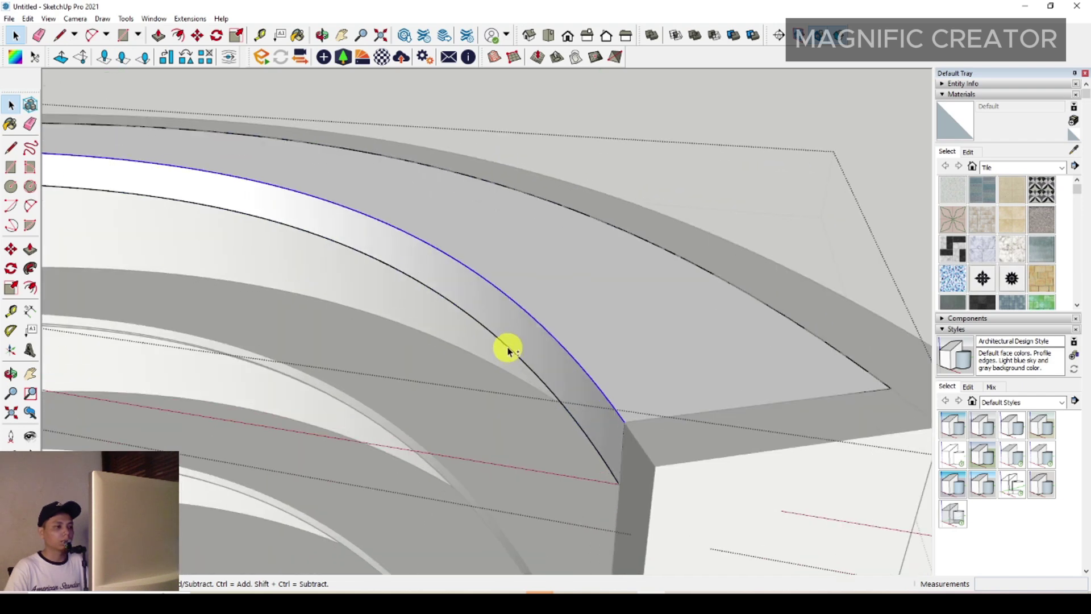
{"action": "middle_click_drag", "start_coordinate": [546, 340], "coordinate": [541, 349]}
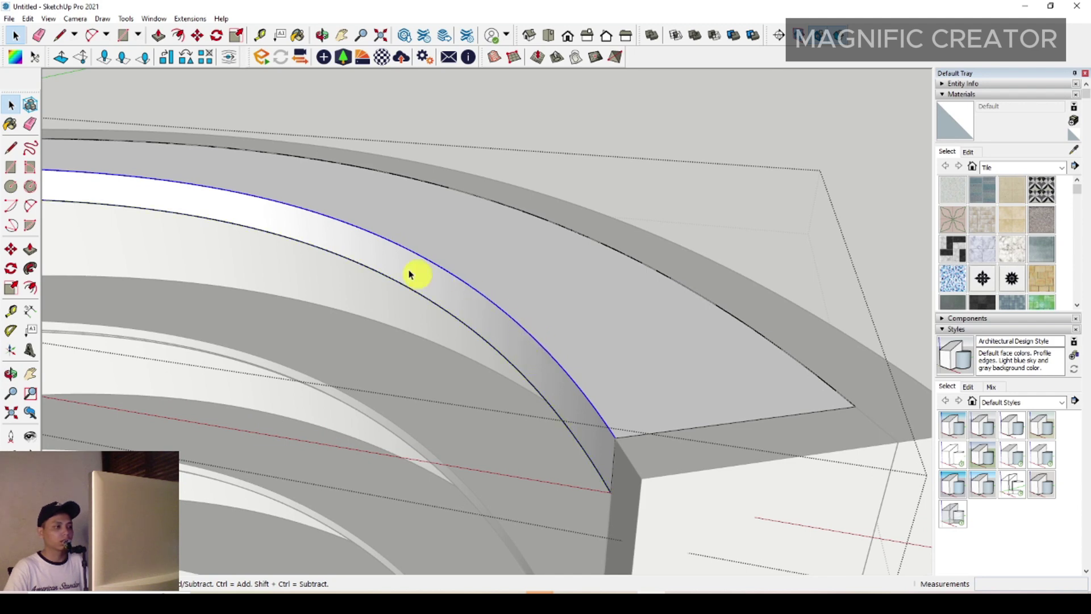
{"action": "left_click", "coordinate": [28, 18]}
{"action": "left_click", "coordinate": [44, 74]}
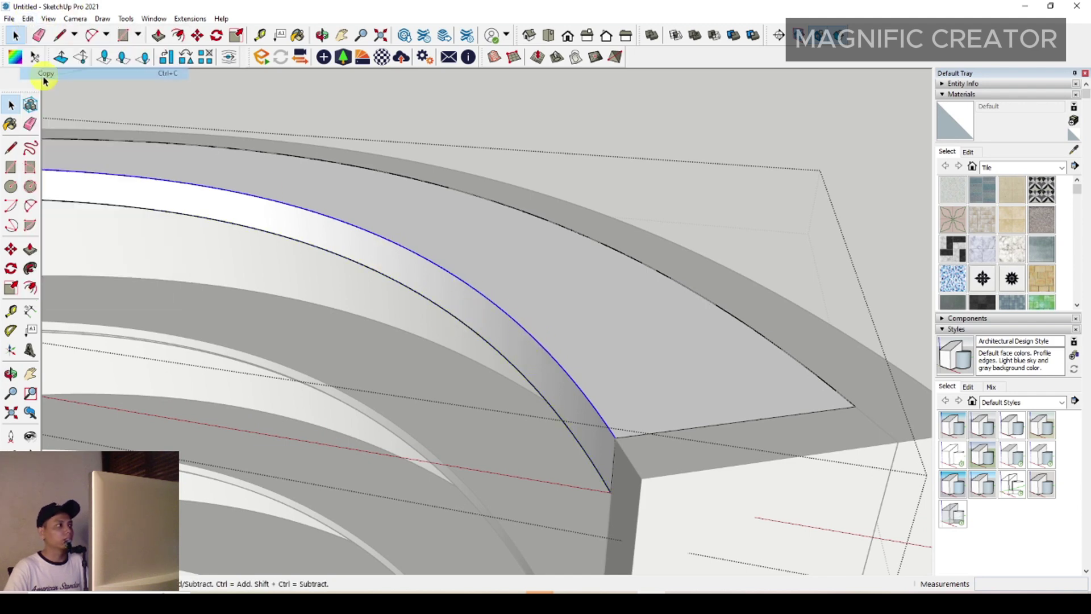
- Close the top shelf, paste the copied arc in place outside it and offset the arc 20 mm toward the front
{"action": "left_click", "coordinate": [675, 145]}
{"action": "left_click", "coordinate": [27, 19]}
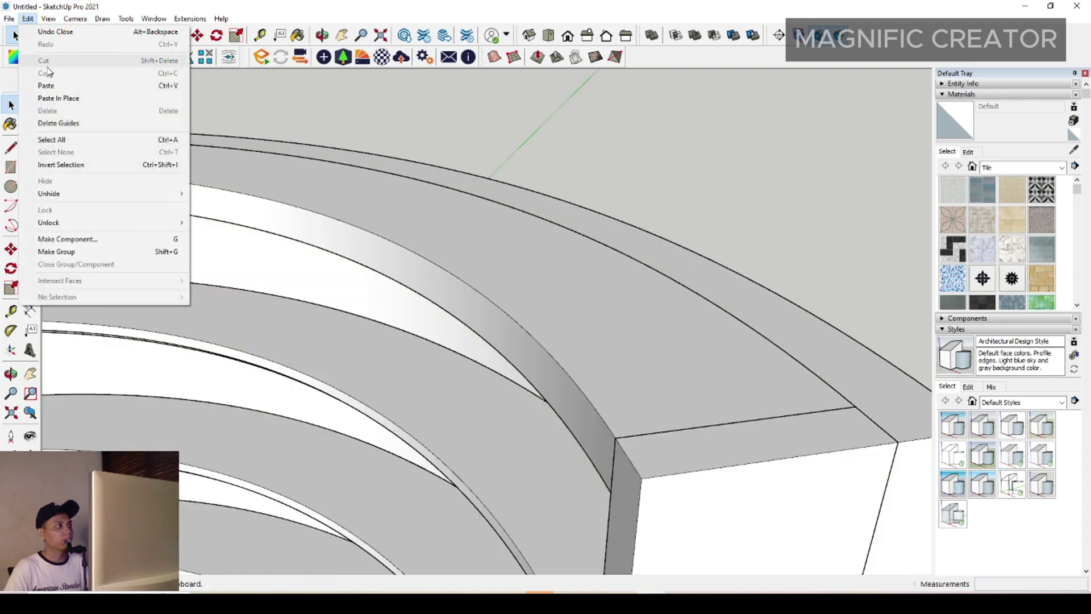
{"action": "left_click", "coordinate": [61, 101]}
{"action": "middle_click_drag", "start_coordinate": [512, 340], "coordinate": [344, 288]}
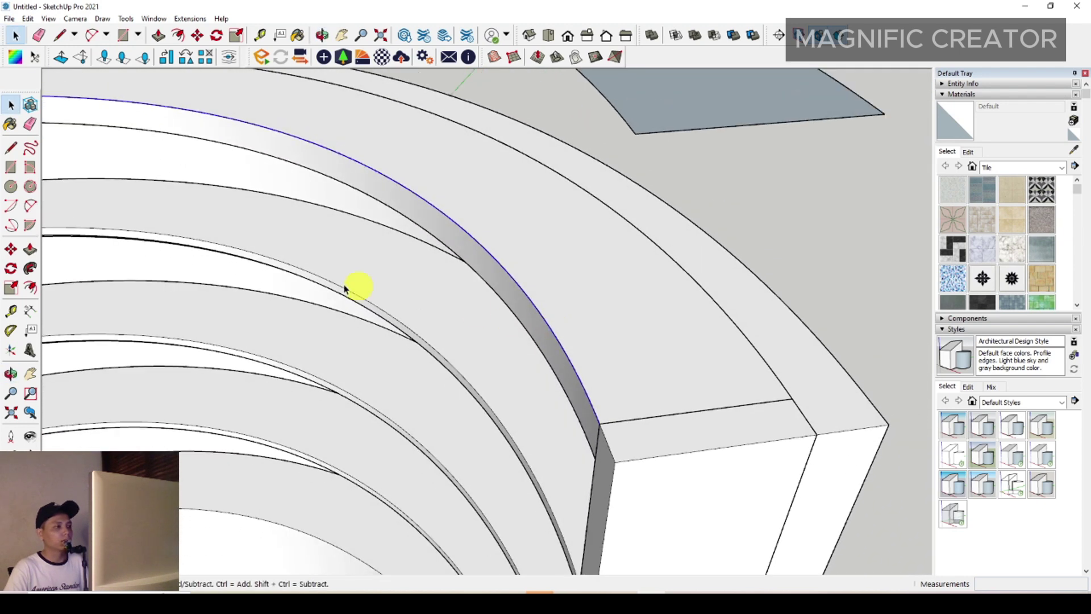
{"action": "middle_click_drag", "start_coordinate": [597, 426], "coordinate": [619, 398]}
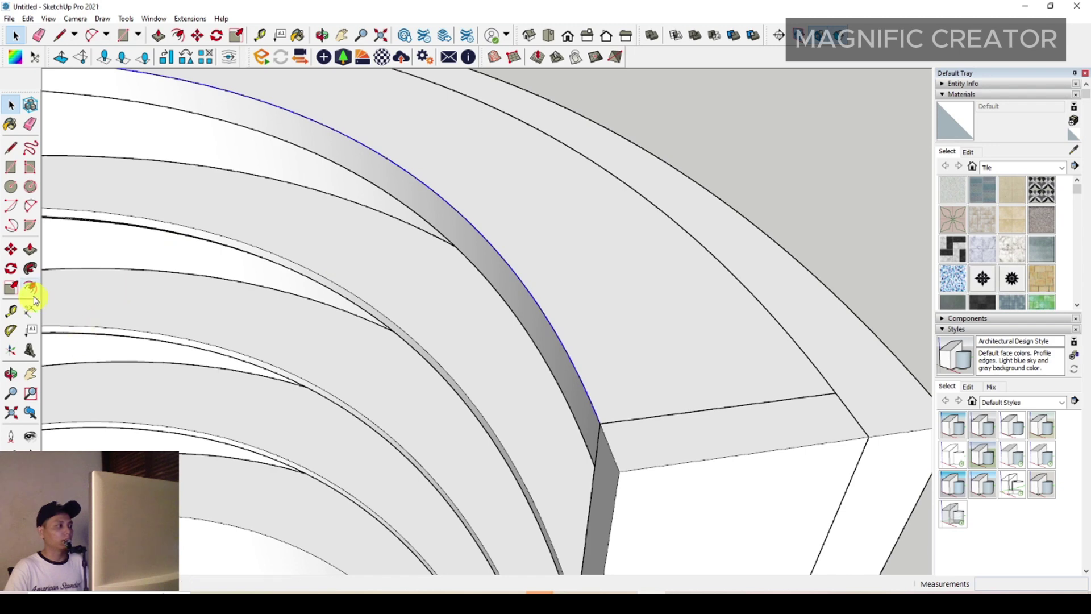
{"action": "left_click", "coordinate": [575, 398]}
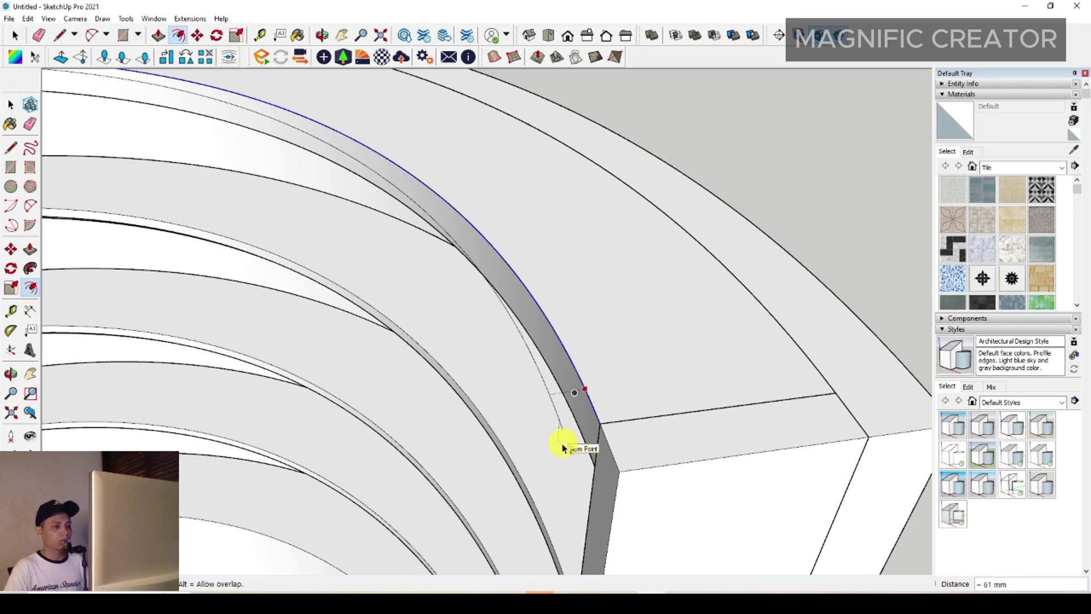
{"action": "middle_click_drag", "start_coordinate": [562, 449], "coordinate": [513, 466], "text": "shift"}
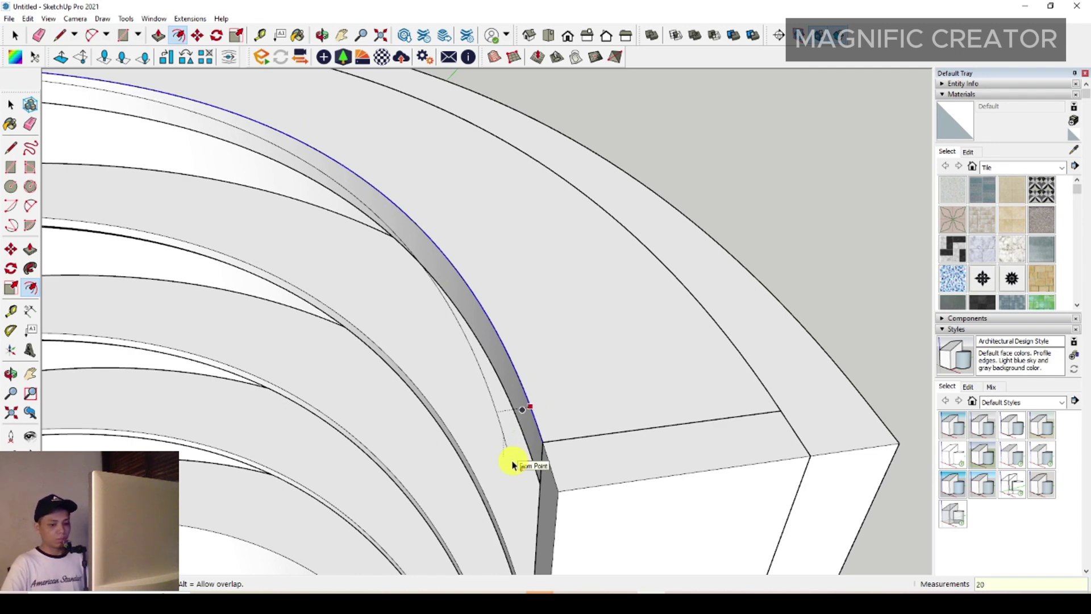
{"action": "type", "text": "20"}
{"action": "key", "text": "Return"}
{"action": "key", "text": "space"}
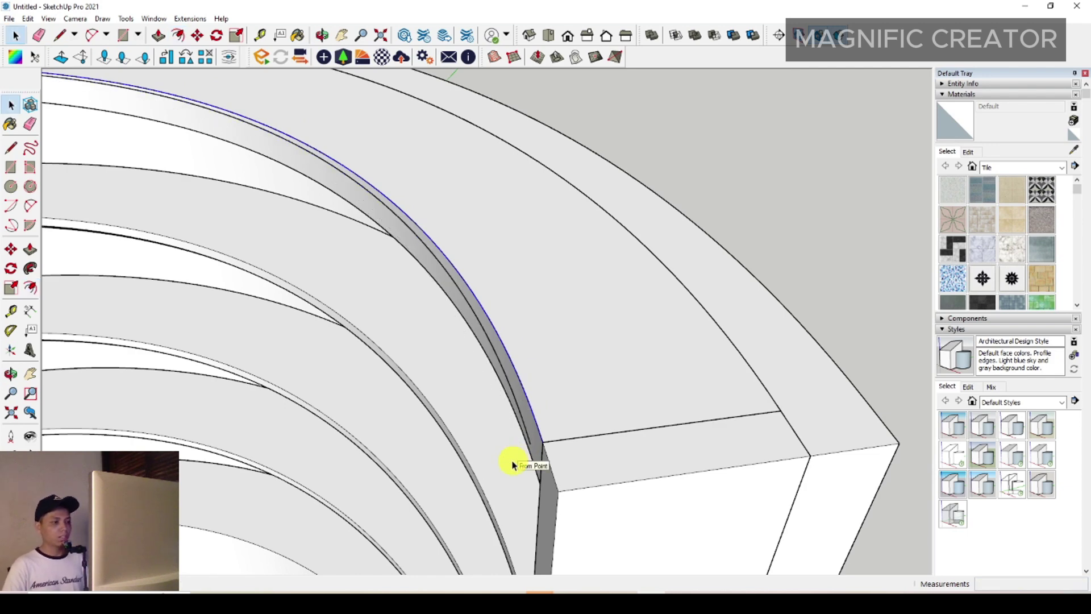
- Draw a short line joining the ends of the pasted and offset arcs beside the first side panel
{"action": "left_click", "coordinate": [20, 147]}
{"action": "scroll", "coordinate": [523, 442], "scroll_direction": "up", "scroll_amount": 2}
{"action": "left_click", "coordinate": [522, 442]}
{"action": "middle_click_drag", "start_coordinate": [522, 442], "coordinate": [463, 451]}
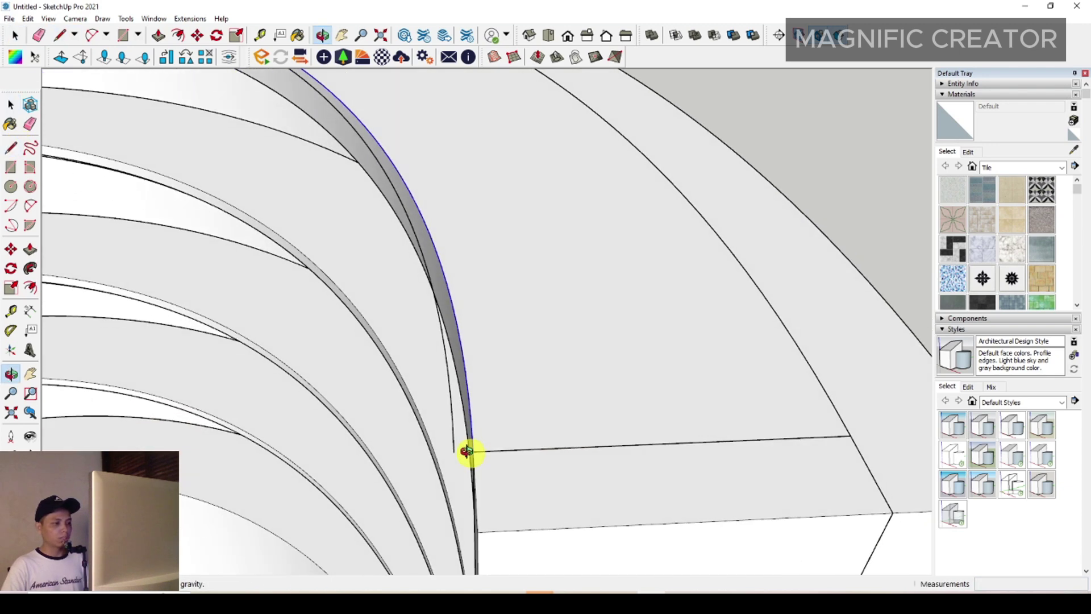
{"action": "left_click", "coordinate": [454, 452]}
{"action": "key", "text": "space"}
{"action": "scroll", "coordinate": [540, 392], "scroll_direction": "down", "scroll_amount": 4}
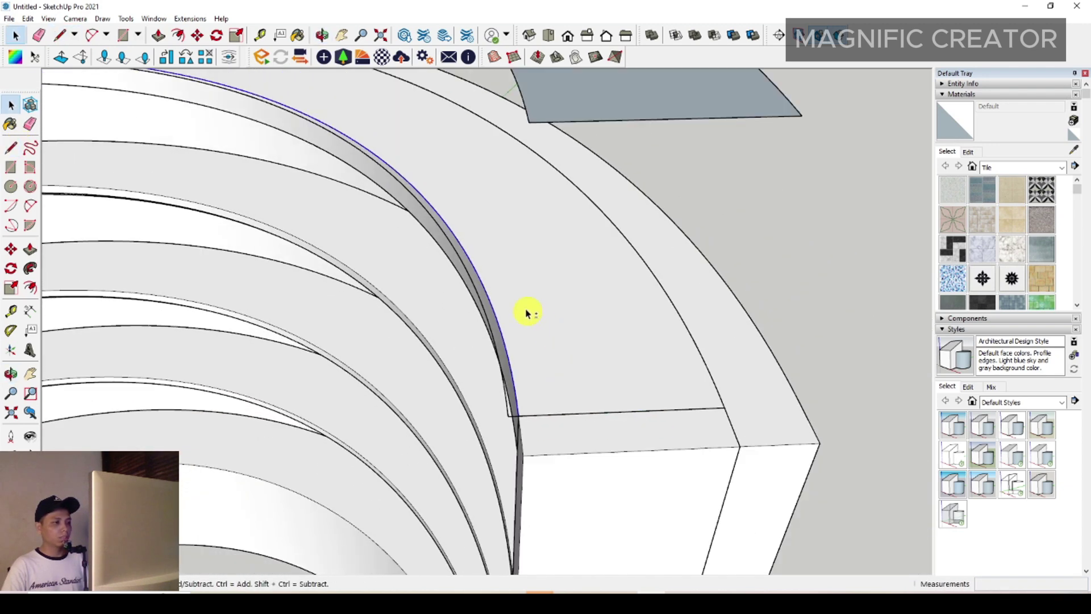
- Draw a short line joining the pasted and offset arcs at the opposite end to close the curved front strip
{"action": "middle_click_drag", "start_coordinate": [526, 312], "coordinate": [877, 482], "text": "shift"}
{"action": "scroll", "coordinate": [484, 364], "scroll_direction": "down", "scroll_amount": 2}
{"action": "middle_click_drag", "start_coordinate": [194, 325], "coordinate": [546, 353], "text": "shift"}
{"action": "scroll", "coordinate": [382, 297], "scroll_direction": "up", "scroll_amount": 7}
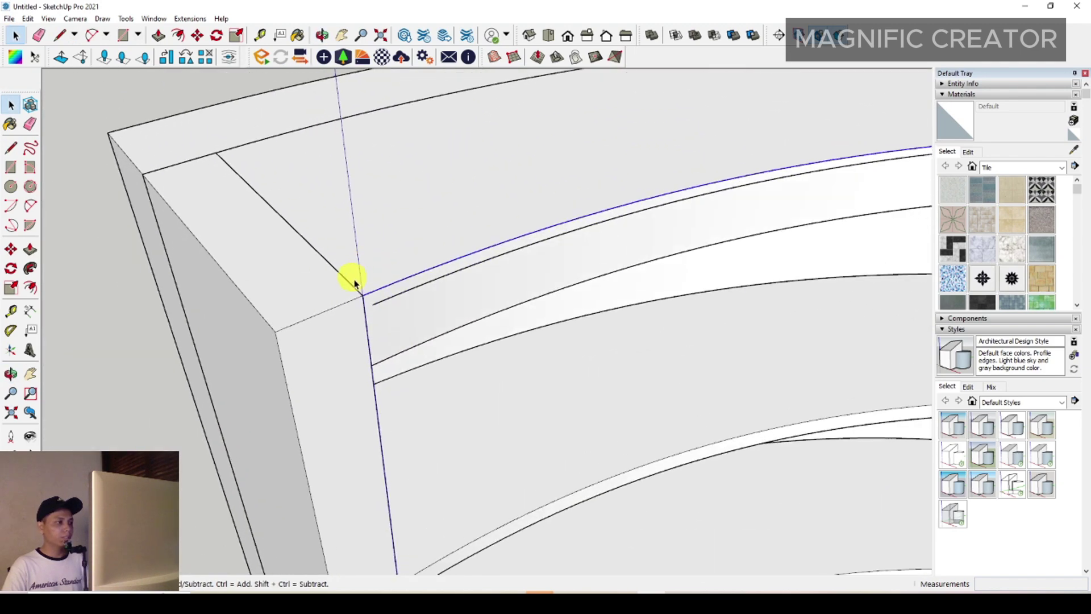
{"action": "left_click", "coordinate": [12, 149]}
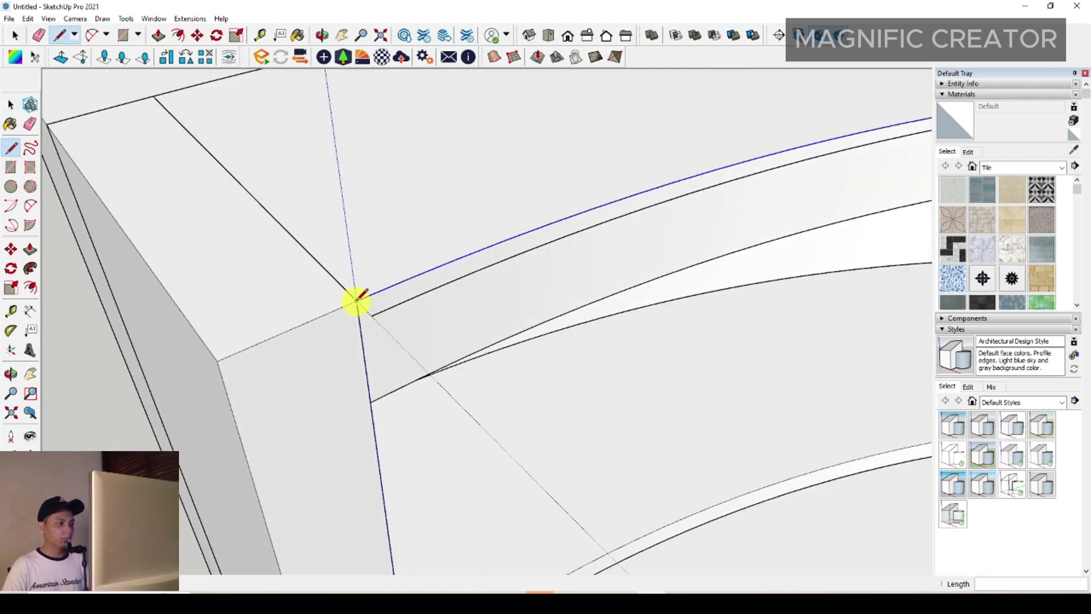
{"action": "left_click", "coordinate": [371, 314]}
{"action": "key", "text": "space"}
- Push/Pull the closed curved strip face downward 20 mm along the top shelf's front edge
{"action": "left_click", "coordinate": [373, 301]}
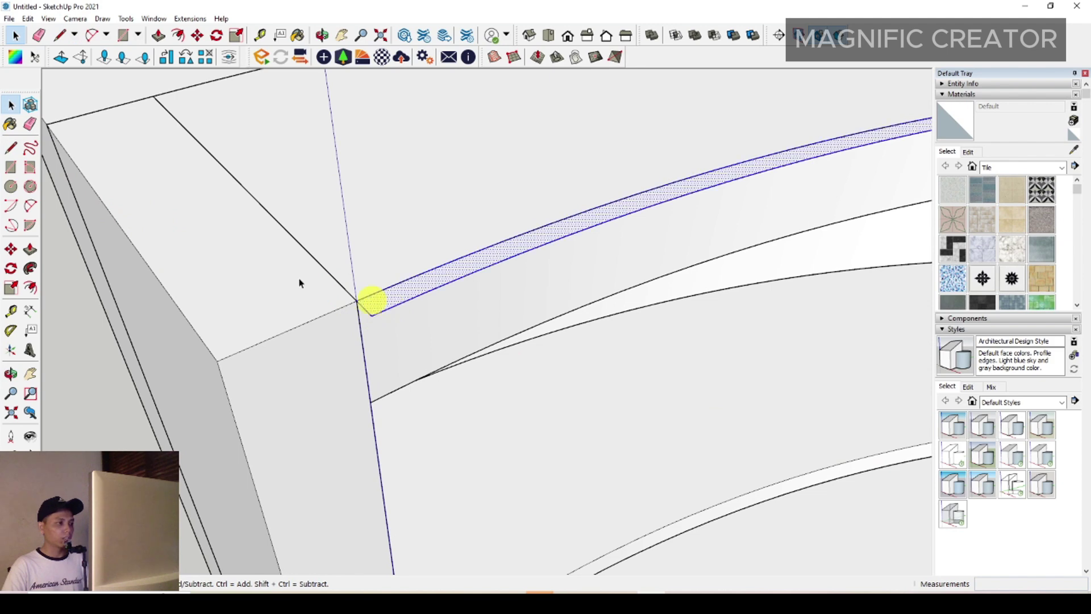
{"action": "left_click", "coordinate": [30, 252]}
{"action": "middle_click_drag", "start_coordinate": [341, 336], "coordinate": [385, 303]}
{"action": "left_click", "coordinate": [380, 300]}
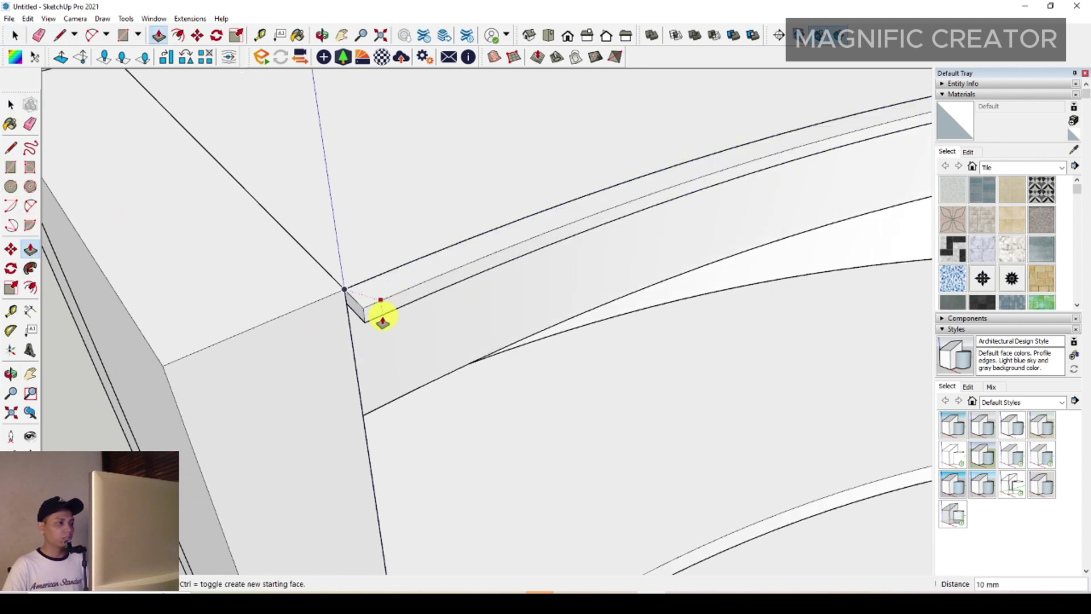
{"action": "type", "text": "20"}
{"action": "key", "text": "Return"}
{"action": "key", "text": "space"}
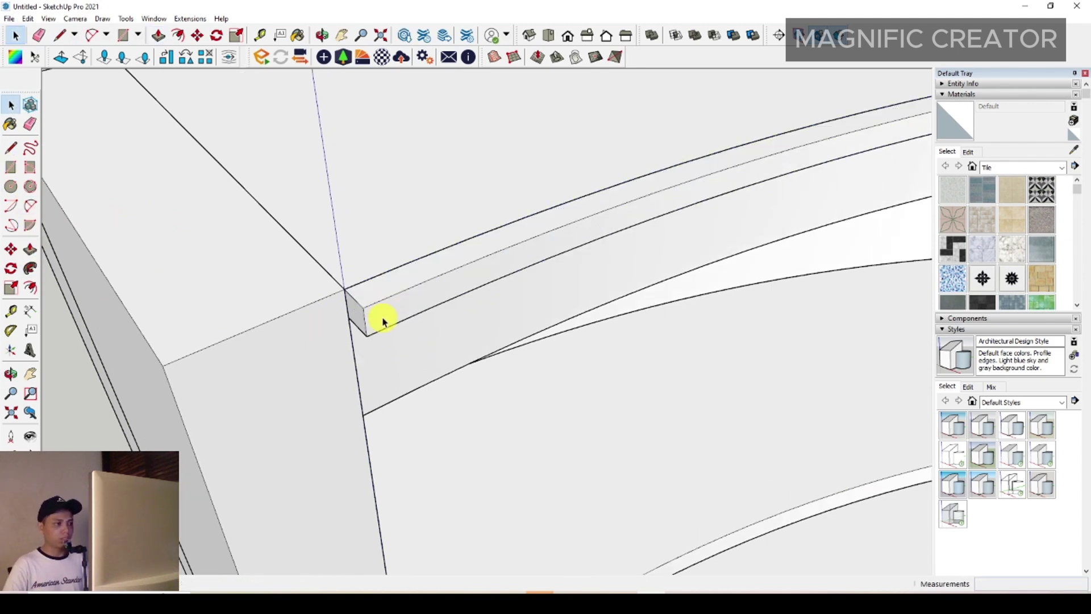
- Group the whole curved front trim and turn the group into a component
{"action": "triple_click", "coordinate": [410, 295]}
{"action": "right_click", "coordinate": [410, 295]}
{"action": "left_click", "coordinate": [463, 390]}
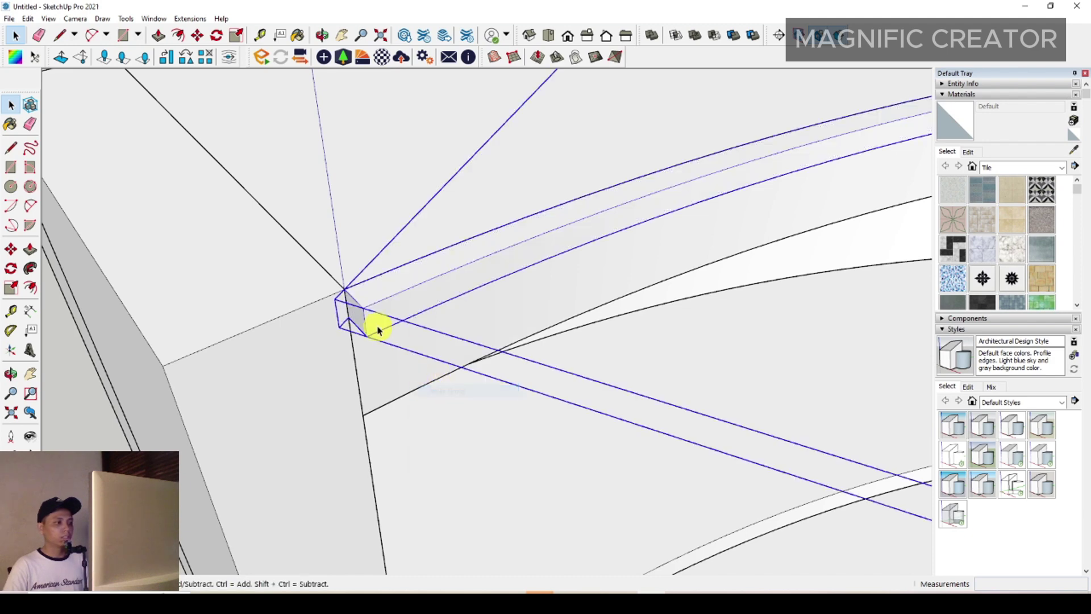
{"action": "middle_click_drag", "start_coordinate": [377, 324], "coordinate": [411, 181]}
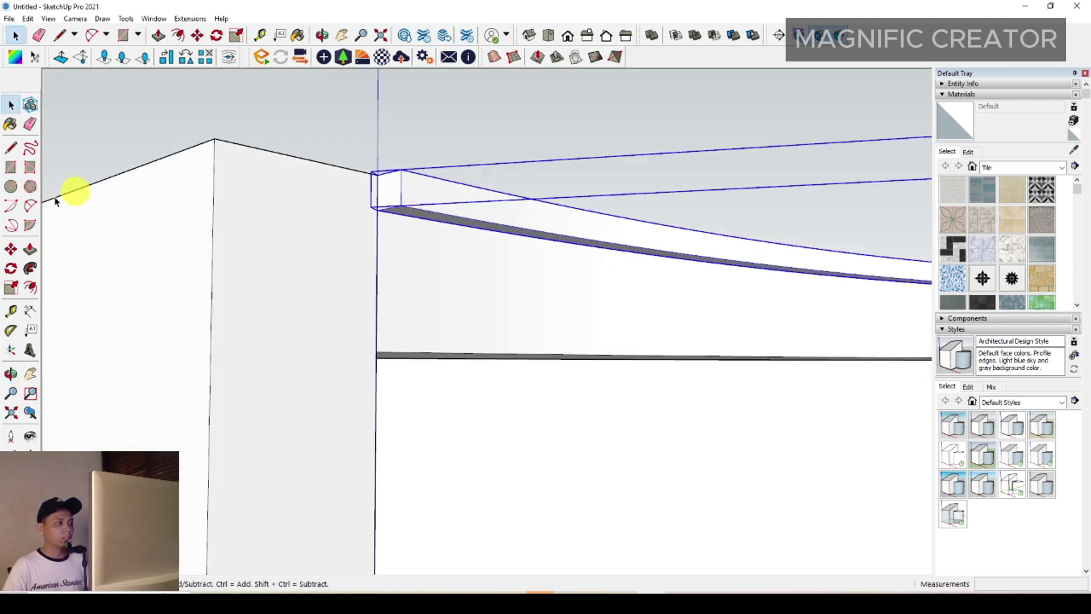
{"action": "right_click", "coordinate": [430, 206]}
{"action": "left_click", "coordinate": [458, 306]}
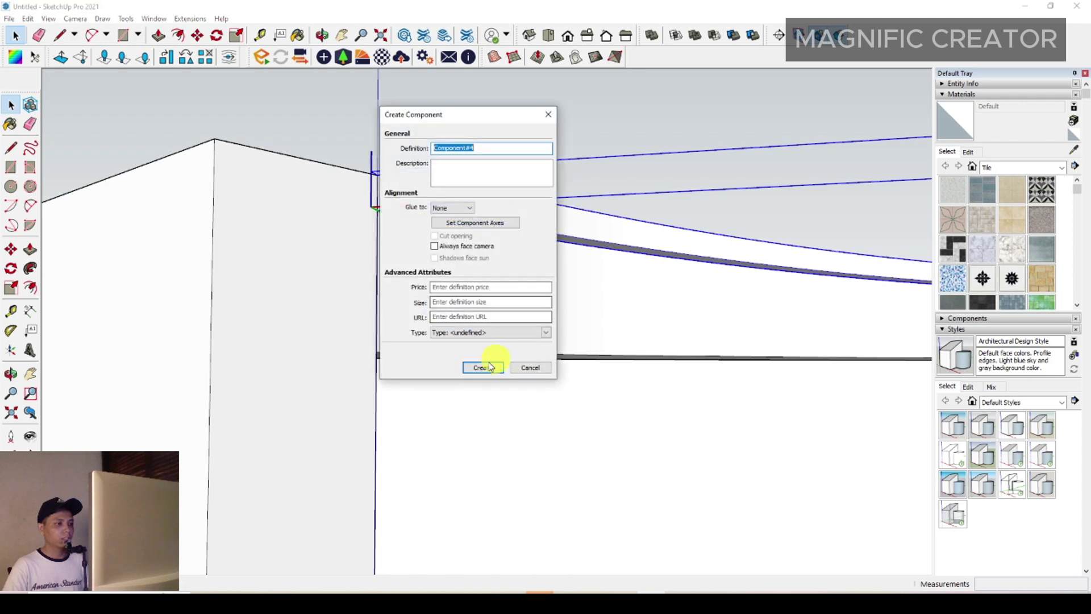
{"action": "left_click", "coordinate": [482, 367]}
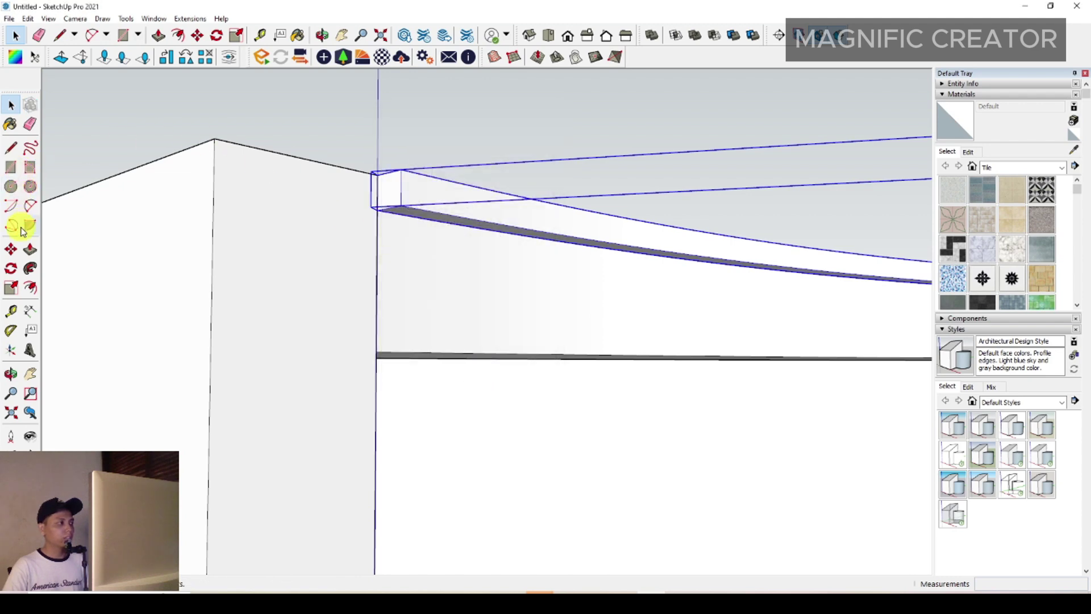
- Copy the curved trim component straight down to the lower front edge of the top shelf
{"action": "left_click", "coordinate": [12, 250]}
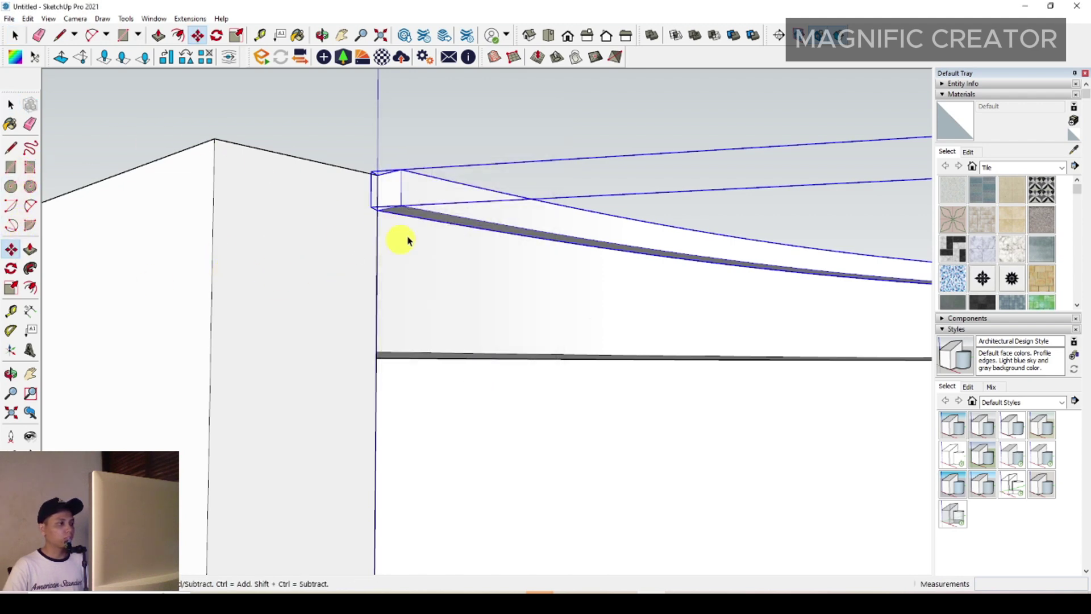
{"action": "key", "text": "space"}
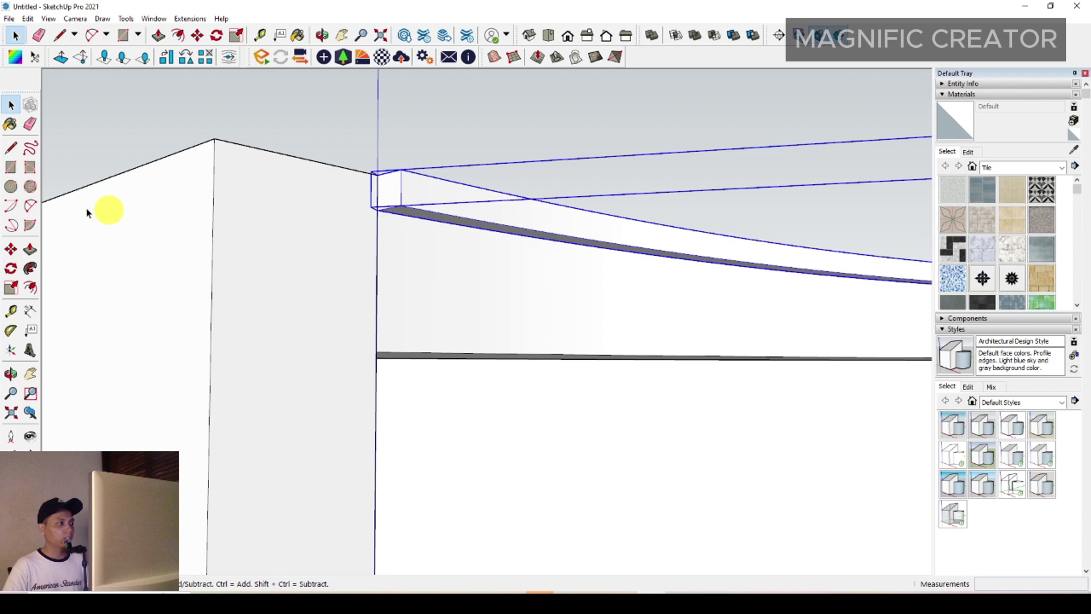
{"action": "left_click", "coordinate": [11, 249]}
{"action": "left_click", "coordinate": [377, 210]}
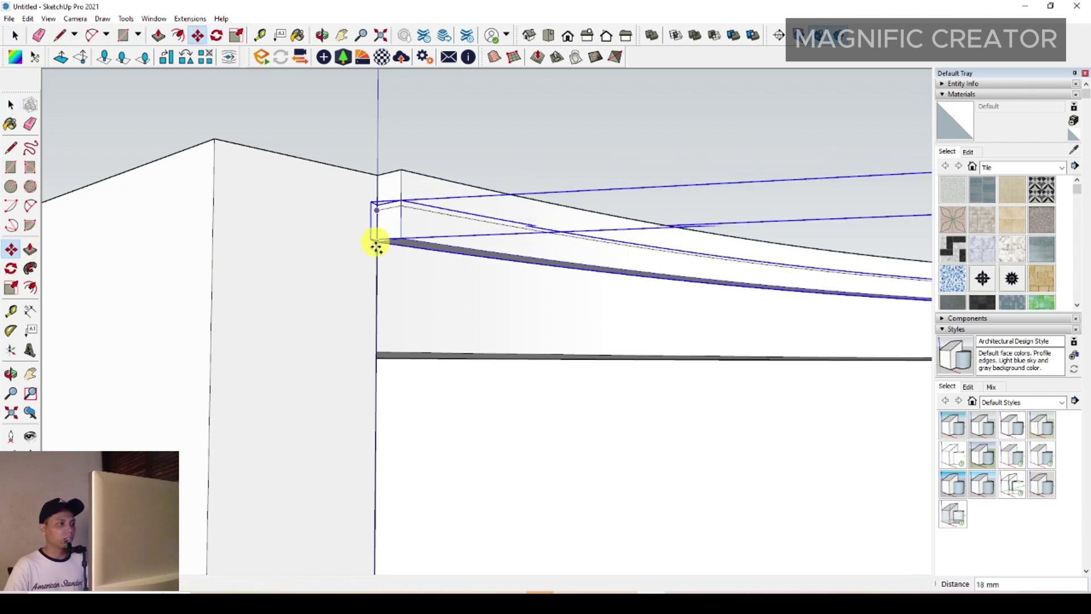
{"action": "left_click", "coordinate": [378, 341]}
{"action": "key", "text": "space"}
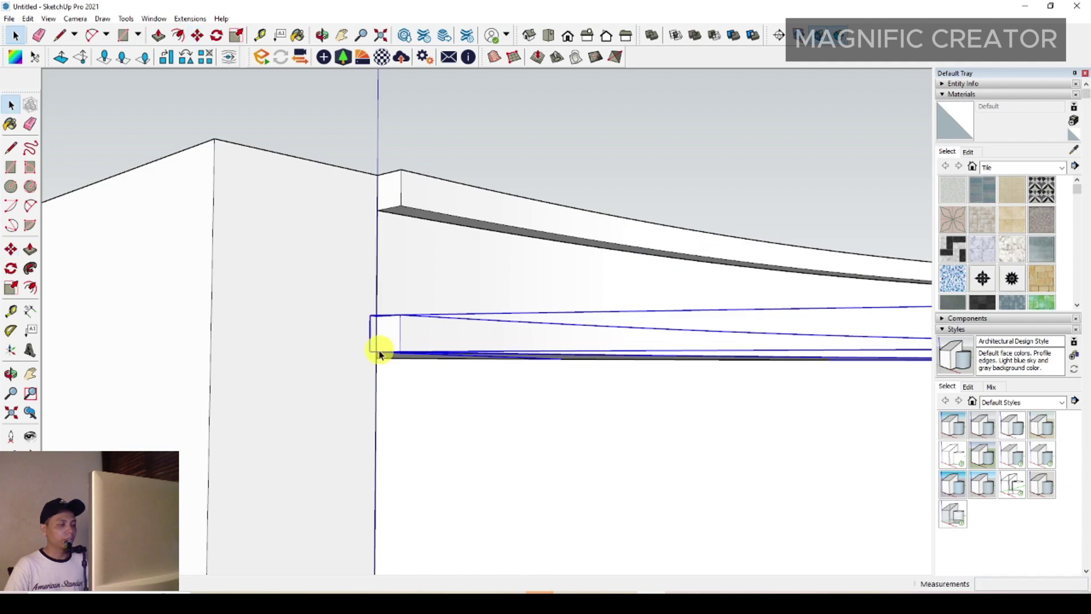
- Draw lines from the upper trim's end along the side panel's top front edge and its outer edge to the back corner
{"action": "scroll", "coordinate": [369, 327], "scroll_direction": "down", "scroll_amount": 3}
{"action": "scroll", "coordinate": [375, 305], "scroll_direction": "down", "scroll_amount": 3}
{"action": "middle_click_drag", "start_coordinate": [375, 358], "coordinate": [482, 274]}
{"action": "scroll", "coordinate": [396, 404], "scroll_direction": "down", "scroll_amount": 2}
{"action": "scroll", "coordinate": [396, 404], "scroll_direction": "up", "scroll_amount": 1}
{"action": "middle_click_drag", "start_coordinate": [397, 404], "coordinate": [374, 432]}
{"action": "scroll", "coordinate": [305, 315], "scroll_direction": "up", "scroll_amount": 3}
{"action": "scroll", "coordinate": [335, 341], "scroll_direction": "up", "scroll_amount": 3}
{"action": "middle_click_drag", "start_coordinate": [336, 351], "coordinate": [443, 324]}
{"action": "scroll", "coordinate": [350, 363], "scroll_direction": "up", "scroll_amount": 1}
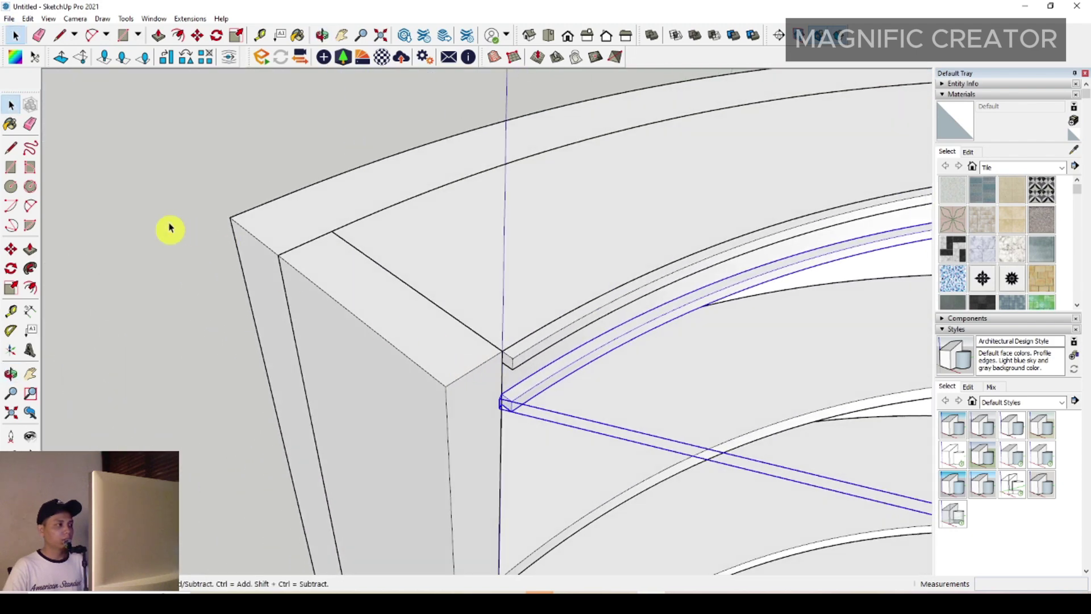
{"action": "left_click", "coordinate": [171, 229]}
{"action": "mouse_move", "coordinate": [511, 374]}
{"action": "middle_mouse_down"}
{"action": "mouse_move", "coordinate": [550, 348]}
{"action": "mouse_move", "coordinate": [527, 316]}
{"action": "middle_mouse_up"}
{"action": "left_click", "coordinate": [10, 148]}
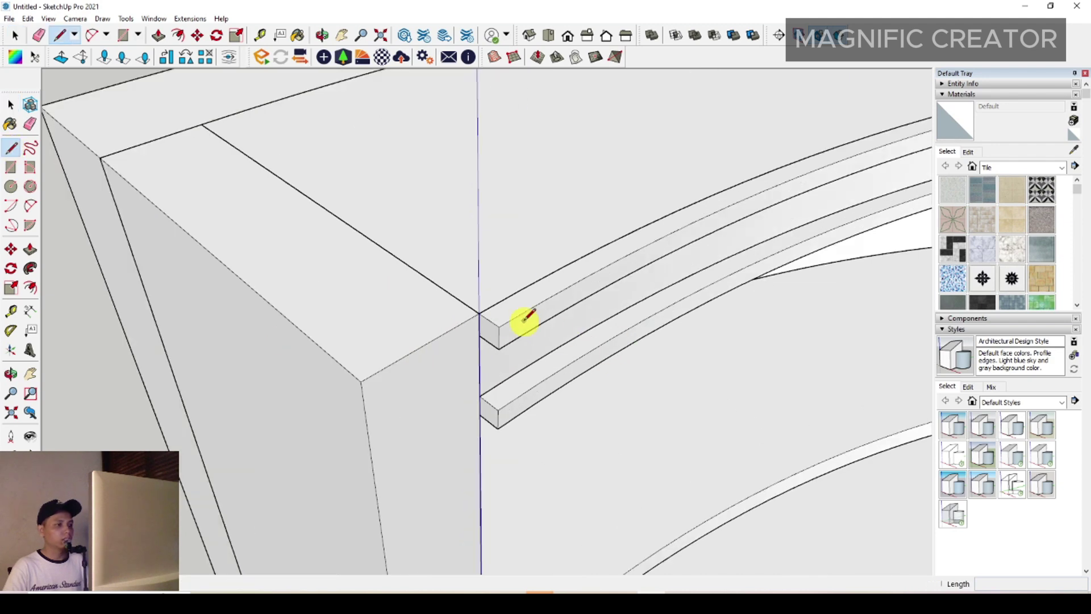
{"action": "left_click", "coordinate": [479, 312]}
{"action": "left_click", "coordinate": [361, 379]}
{"action": "middle_click_drag", "start_coordinate": [362, 380], "coordinate": [208, 221]}
{"action": "key", "text": "space"}
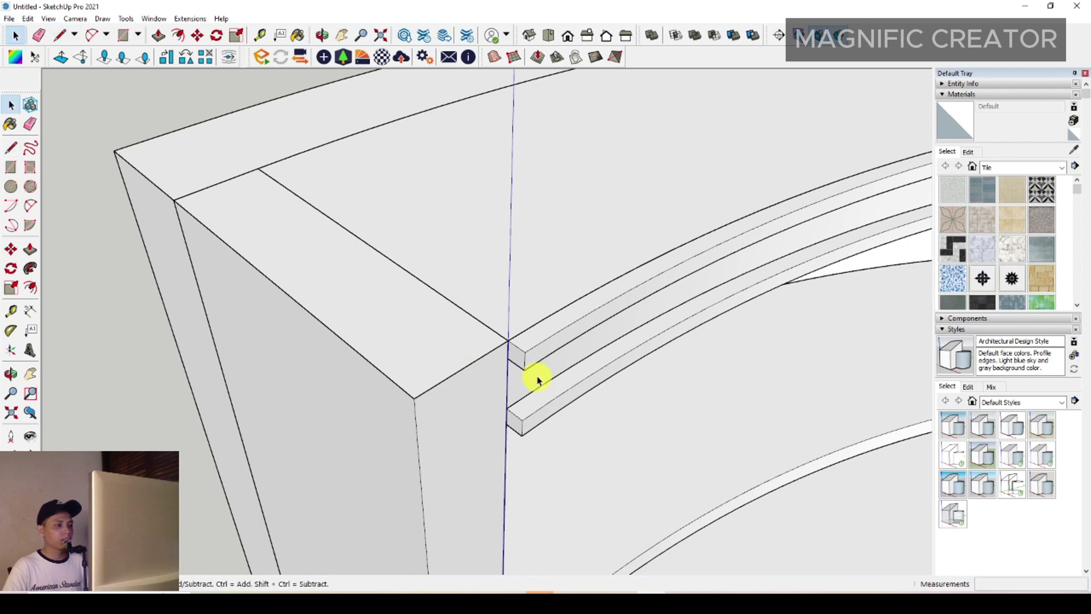
- Open the upper curved trim for editing and copy its end face beside the side panel
{"action": "scroll", "coordinate": [523, 361], "scroll_direction": "up", "scroll_amount": 5}
{"action": "left_click", "coordinate": [527, 364]}
{"action": "left_click", "coordinate": [531, 367]}
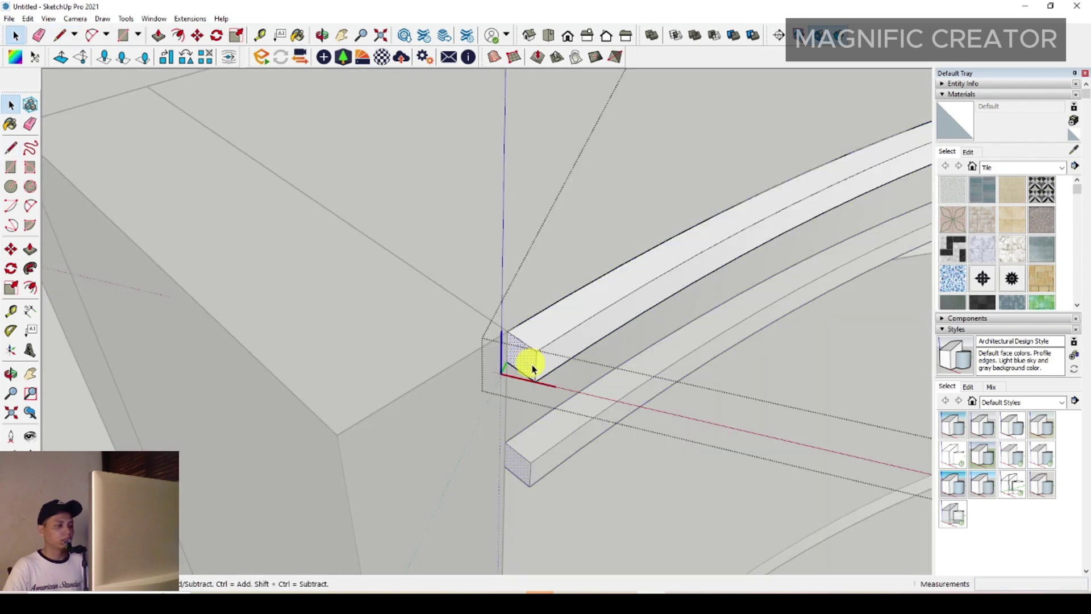
{"action": "scroll", "coordinate": [496, 361], "scroll_direction": "up", "scroll_amount": 1}
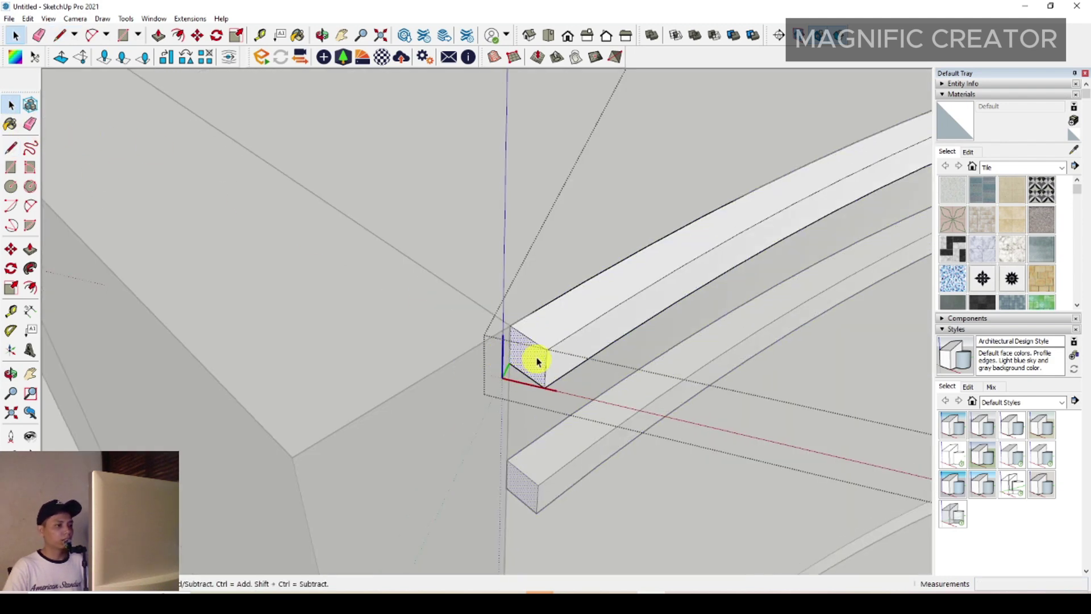
{"action": "scroll", "coordinate": [537, 362], "scroll_direction": "up", "scroll_amount": 1}
{"action": "left_click", "coordinate": [27, 18]}
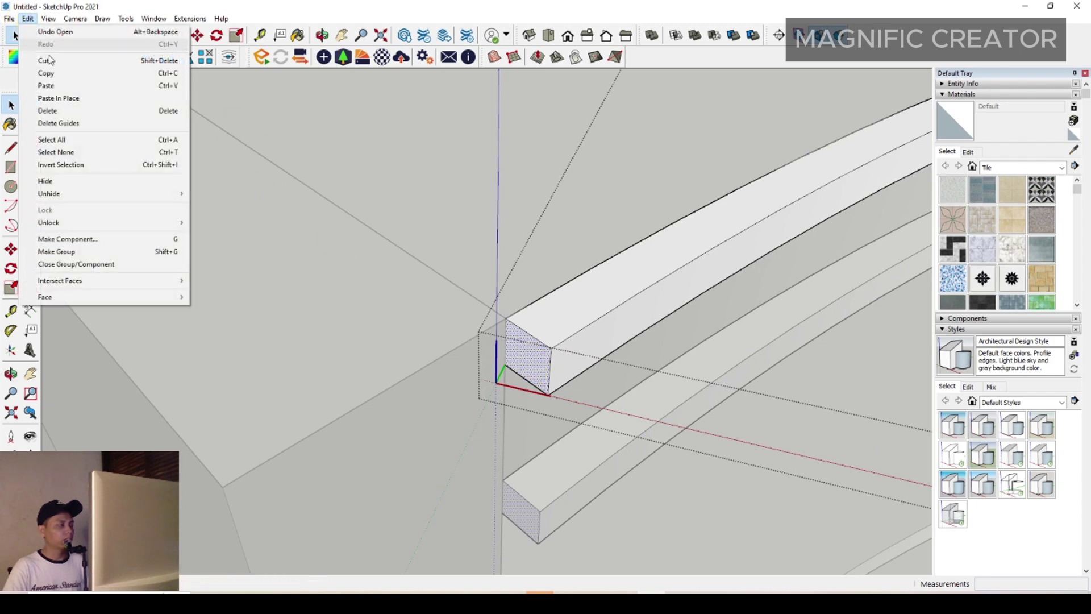
{"action": "left_click", "coordinate": [46, 73]}
- Close the curved trim component and paste the copied end face in place outside it
{"action": "scroll", "coordinate": [559, 358], "scroll_direction": "down", "scroll_amount": 5}
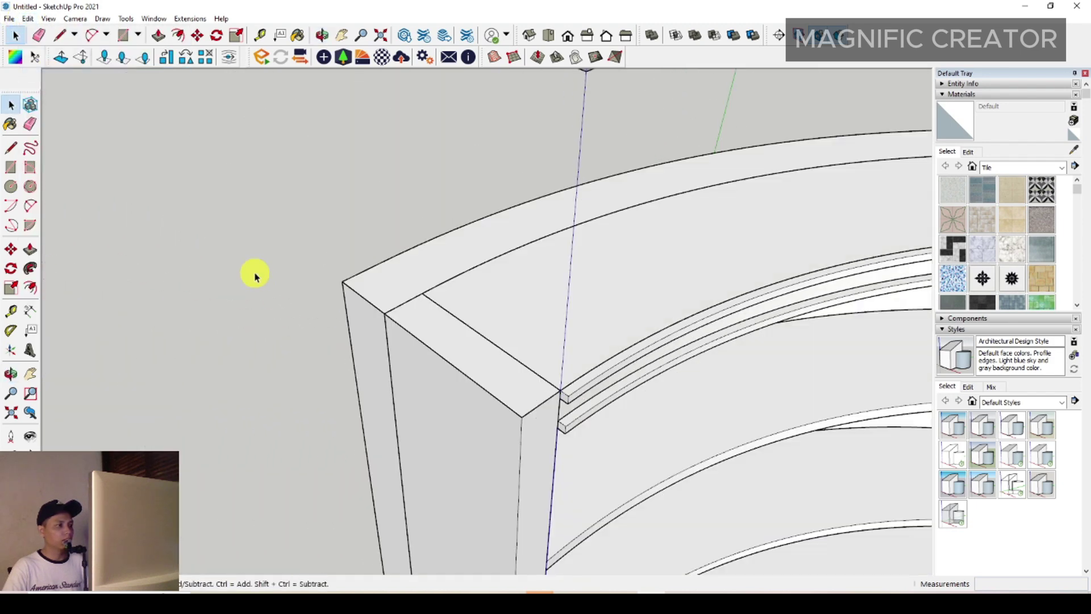
{"action": "scroll", "coordinate": [512, 378], "scroll_direction": "up", "scroll_amount": 3}
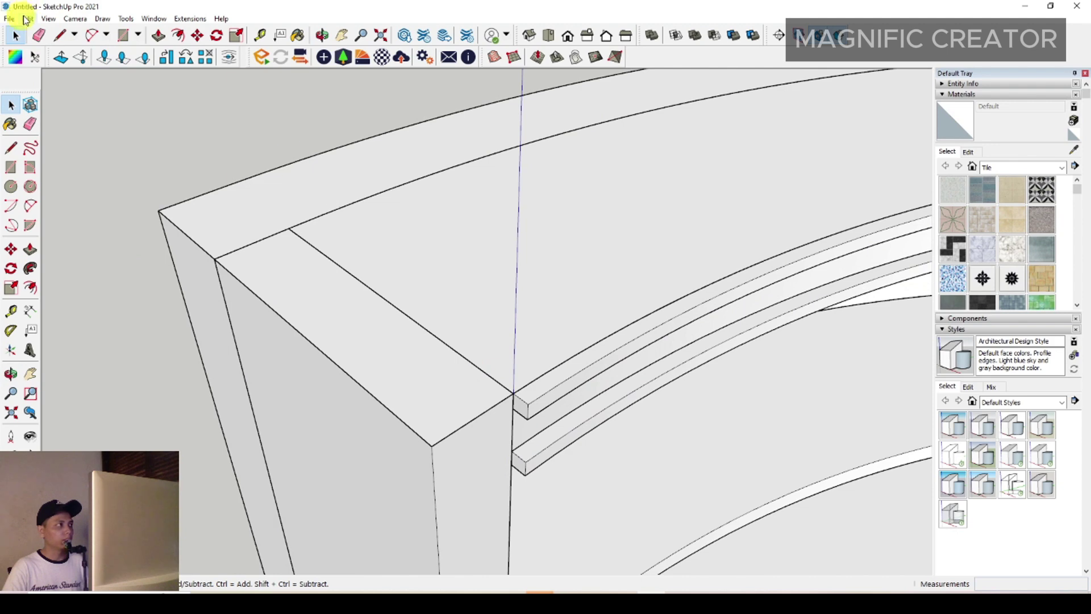
{"action": "left_click", "coordinate": [26, 18]}
{"action": "left_click", "coordinate": [51, 99]}
{"action": "scroll", "coordinate": [512, 405], "scroll_direction": "up", "scroll_amount": 3}
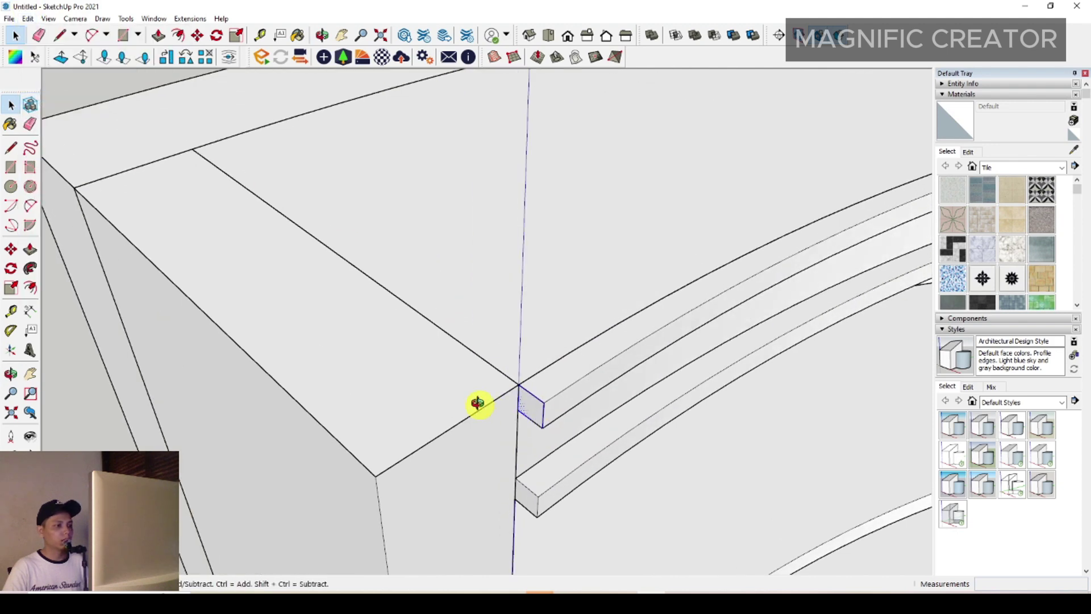
- Sweep the pasted end face along the side panel's top edge lines with Follow Me
{"action": "middle_click_drag", "start_coordinate": [478, 402], "coordinate": [497, 383]}
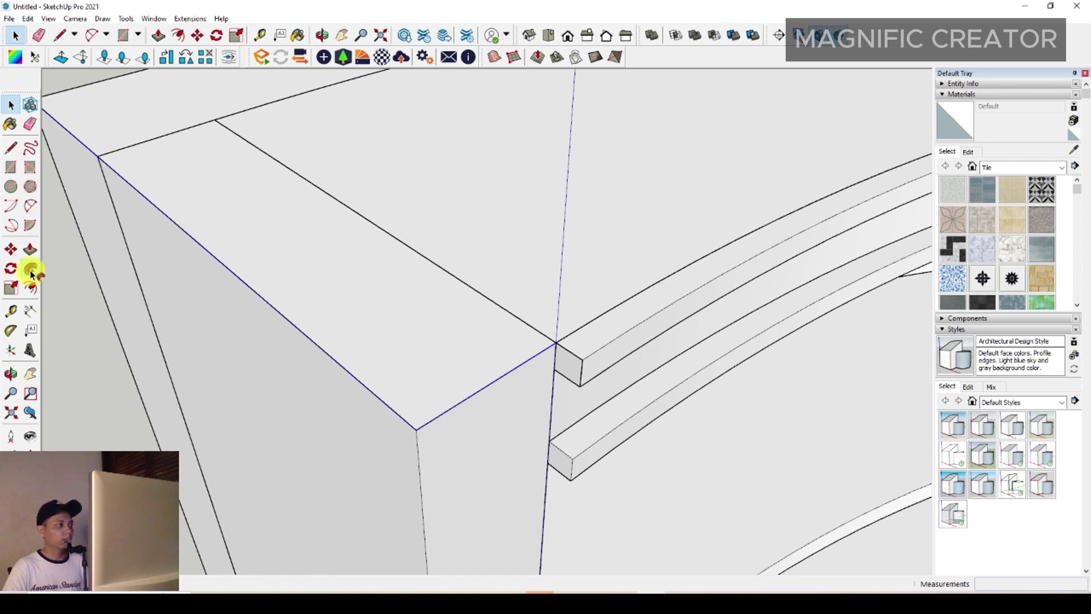
{"action": "left_click", "coordinate": [570, 372]}
{"action": "scroll", "coordinate": [565, 372], "scroll_direction": "down", "scroll_amount": 4}
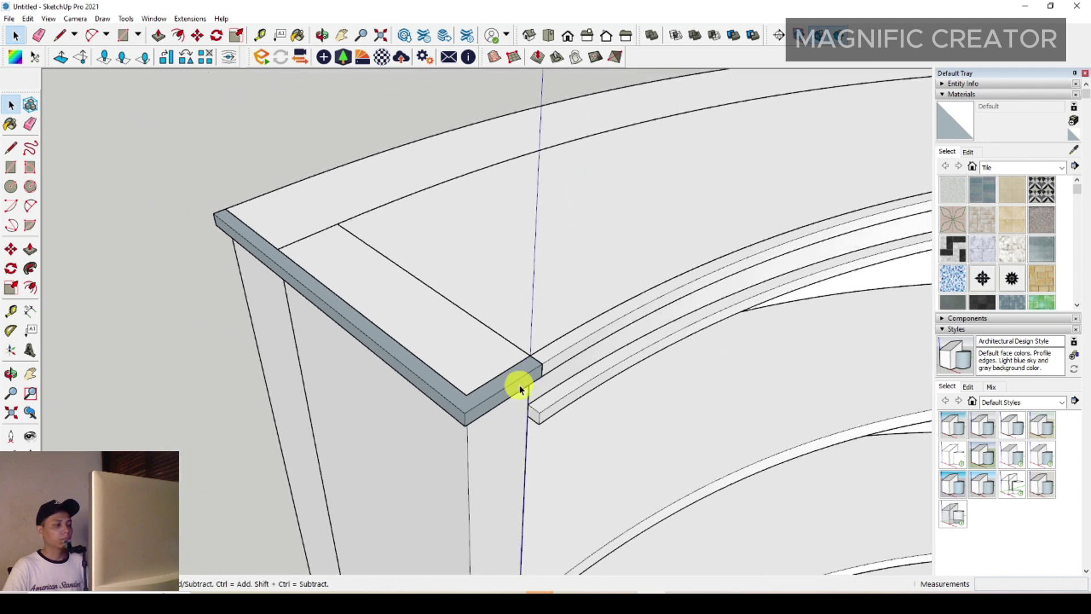
- Group the swept side panel trim and turn the group into a component
{"action": "triple_click", "coordinate": [523, 363]}
{"action": "right_click", "coordinate": [523, 363]}
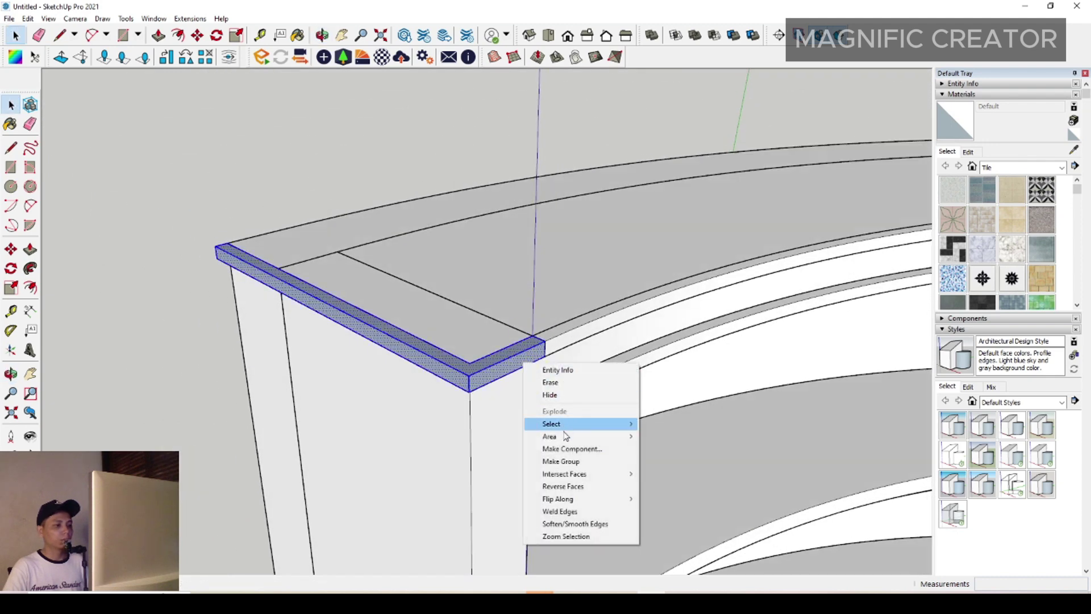
{"action": "left_click", "coordinate": [557, 464]}
{"action": "middle_click_drag", "start_coordinate": [516, 378], "coordinate": [455, 301]}
{"action": "right_click", "coordinate": [454, 299]}
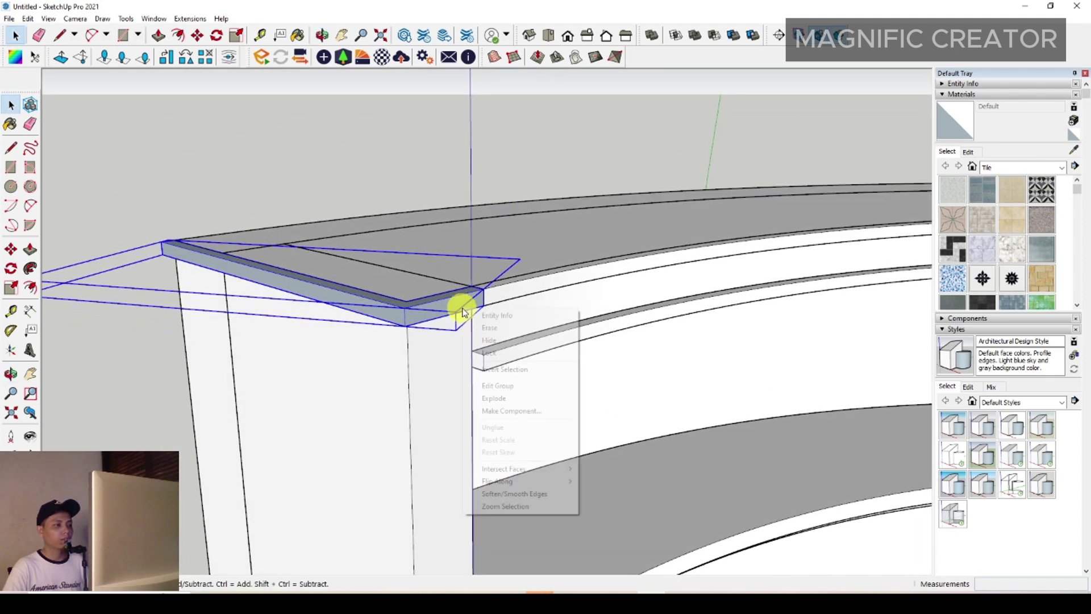
{"action": "left_click", "coordinate": [489, 408]}
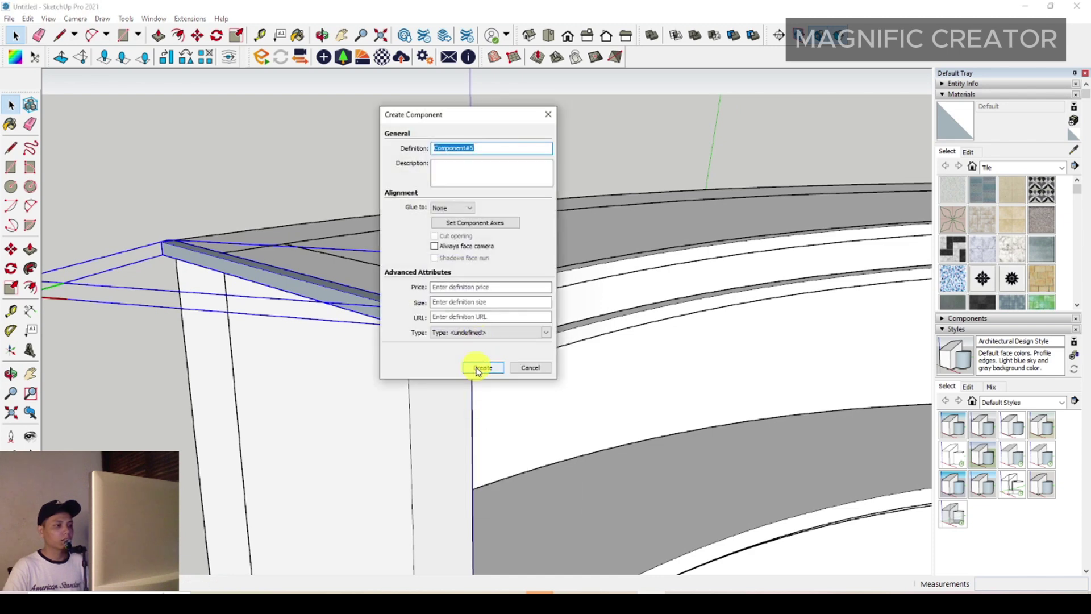
{"action": "left_click", "coordinate": [482, 368]}
- Copy the side panel trim down 80 mm to line up with the lower curved trim
{"action": "scroll", "coordinate": [466, 307], "scroll_direction": "up", "scroll_amount": 3}
{"action": "scroll", "coordinate": [372, 336], "scroll_direction": "up", "scroll_amount": 2}
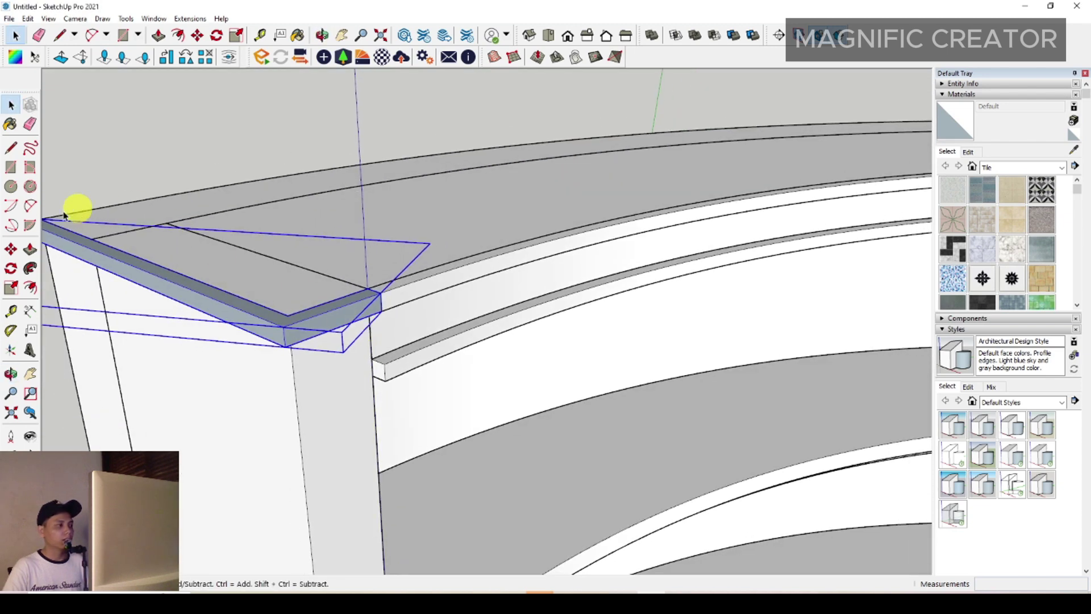
{"action": "left_click", "coordinate": [11, 250]}
{"action": "scroll", "coordinate": [397, 351], "scroll_direction": "up", "scroll_amount": 1}
{"action": "left_click", "coordinate": [396, 352]}
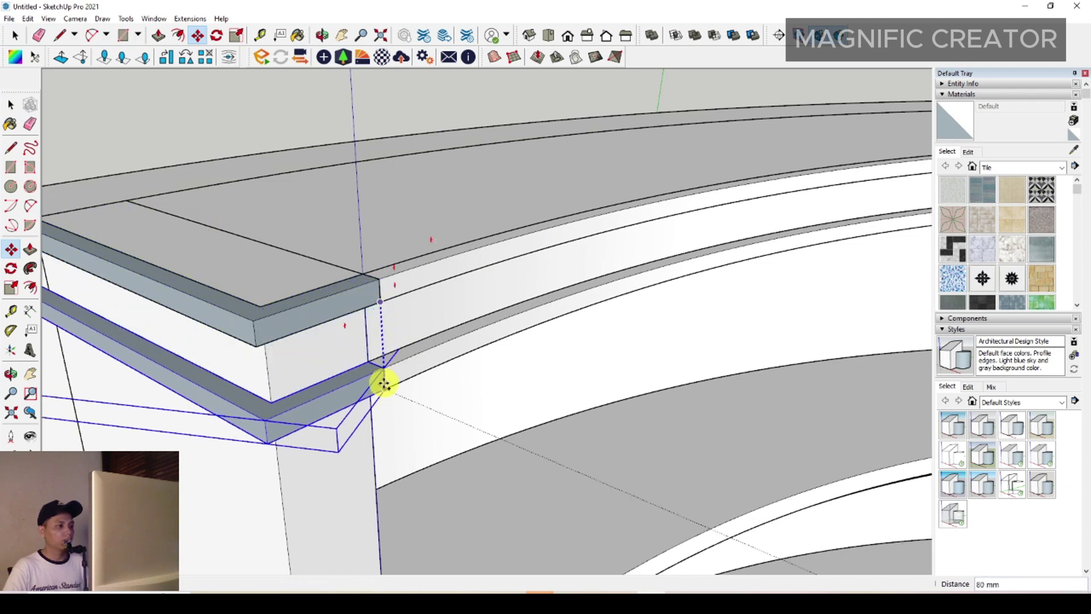
{"action": "left_click", "coordinate": [384, 380]}
{"action": "key", "text": "space"}
- Select the upper and lower side panel trims and combine them into one group
{"action": "scroll", "coordinate": [385, 382], "scroll_direction": "down", "scroll_amount": 3}
{"action": "left_click", "coordinate": [325, 346], "text": "shift"}
{"action": "right_click", "coordinate": [329, 348]}
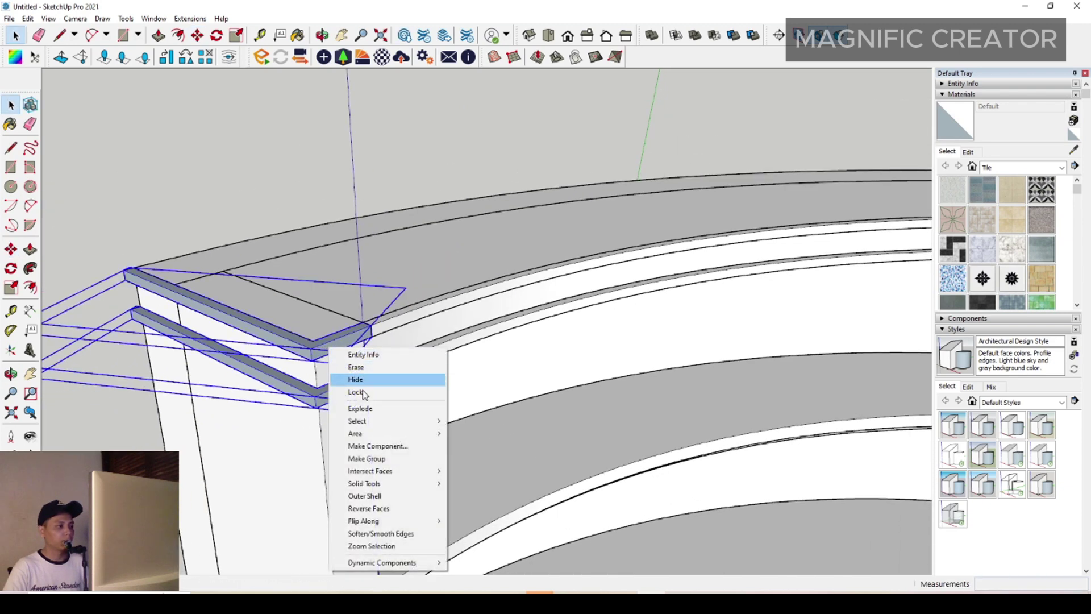
{"action": "left_click", "coordinate": [368, 459]}
{"action": "middle_click_drag", "start_coordinate": [329, 396], "coordinate": [293, 351]}
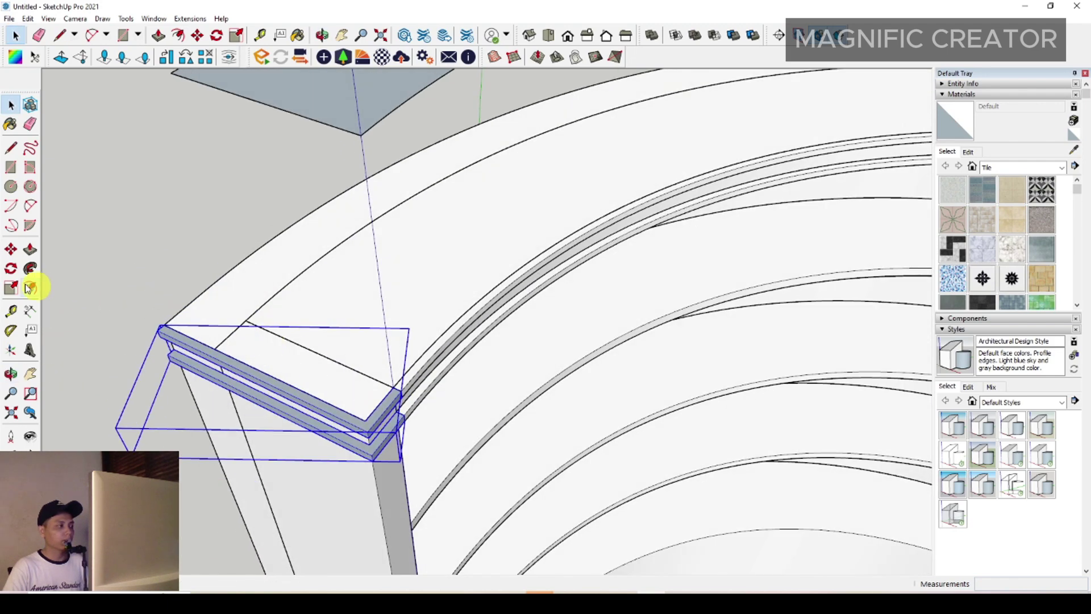
- Copy the side trim group across to the opposite side panel at the far end of the shelf
{"action": "left_click", "coordinate": [15, 254]}
{"action": "left_click", "coordinate": [334, 343]}
{"action": "key", "text": "ctrl"}
{"action": "scroll", "coordinate": [376, 345], "scroll_direction": "down", "scroll_amount": 3}
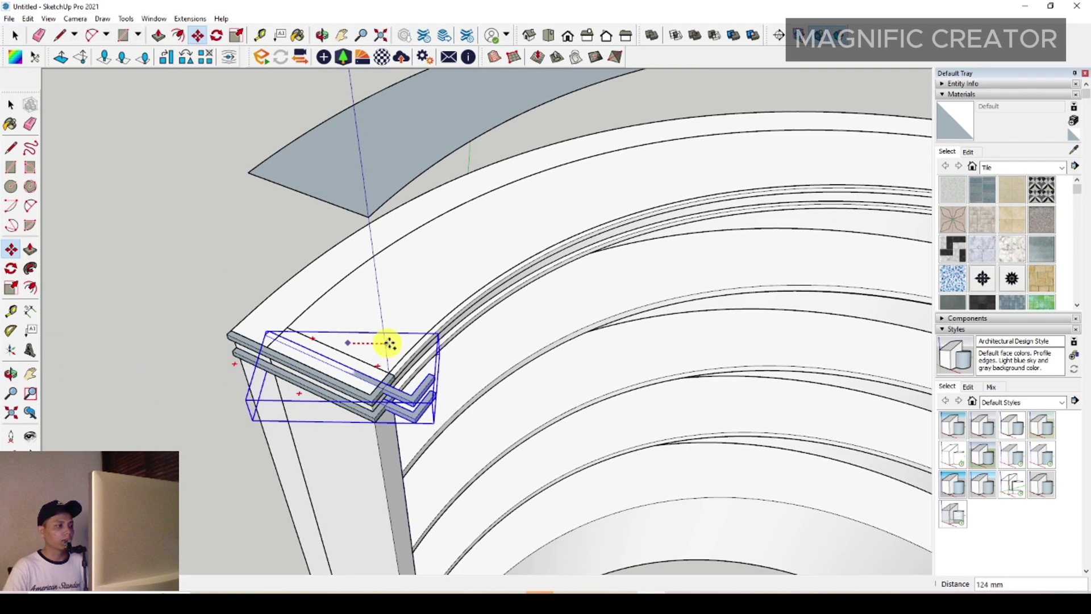
{"action": "middle_click_drag", "start_coordinate": [903, 367], "coordinate": [507, 371], "text": "shift"}
{"action": "scroll", "coordinate": [574, 373], "scroll_direction": "up", "scroll_amount": 3}
{"action": "left_click", "coordinate": [576, 372]}
{"action": "key", "text": "space"}
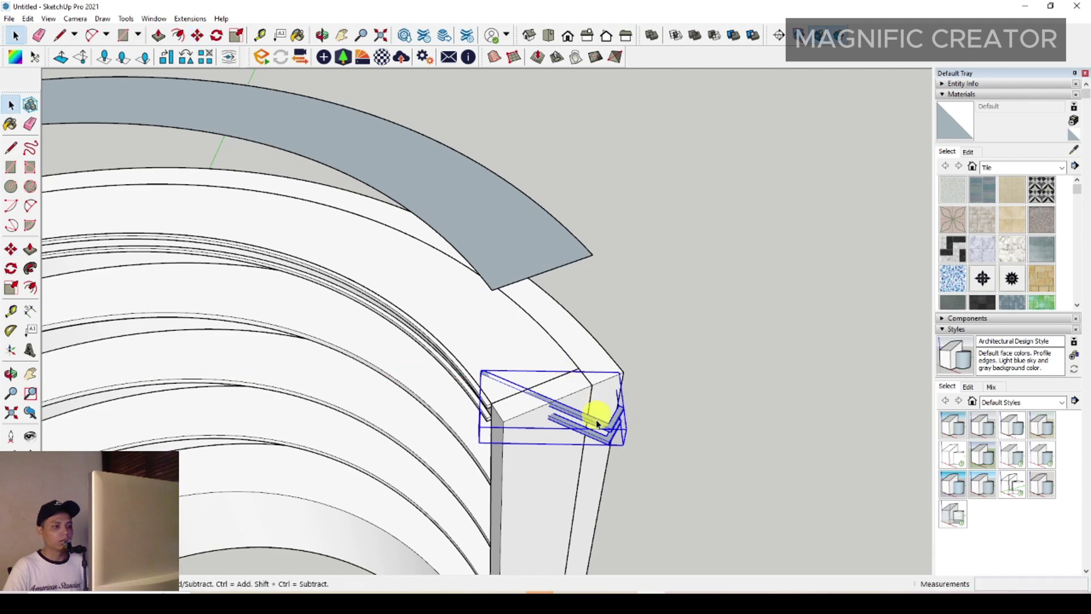
- Flip the copied side trim group along the group's red axis to mirror it
{"action": "right_click", "coordinate": [609, 426]}
{"action": "mouse_move", "coordinate": [642, 404]}
{"action": "left_click", "coordinate": [750, 405]}
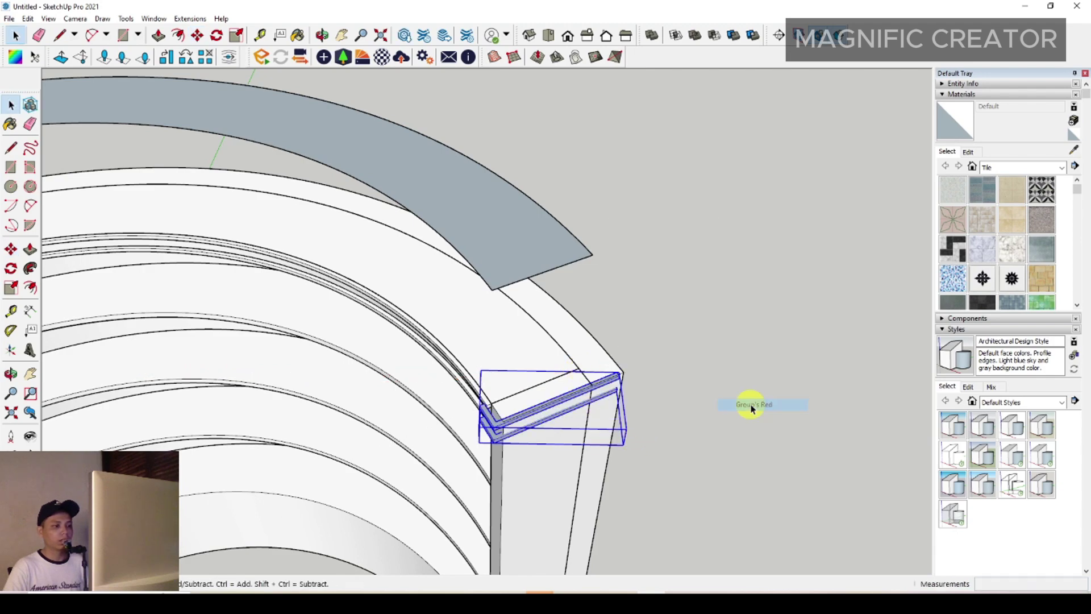
{"action": "scroll", "coordinate": [479, 405], "scroll_direction": "up", "scroll_amount": 3}
{"action": "middle_click_drag", "start_coordinate": [479, 405], "coordinate": [500, 438]}
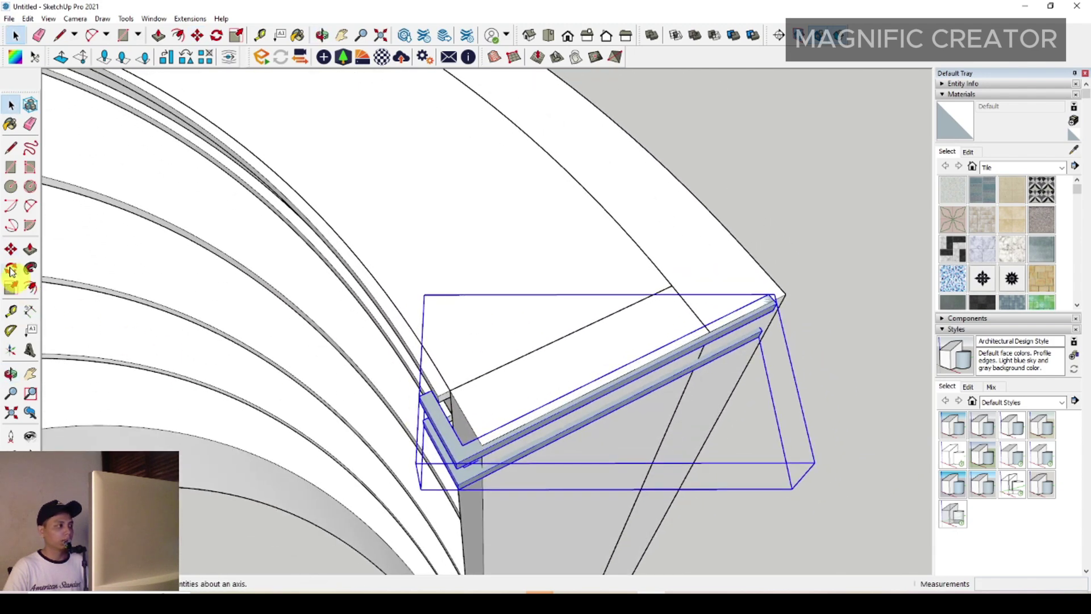
- Move the flipped side trim group so it fits around the front corner of the far side panel
{"action": "scroll", "coordinate": [484, 468], "scroll_direction": "up", "scroll_amount": 3}
{"action": "left_click_drag", "start_coordinate": [467, 450], "coordinate": [498, 448]}
{"action": "key", "text": "space"}
{"action": "scroll", "coordinate": [689, 390], "scroll_direction": "down", "scroll_amount": 6}
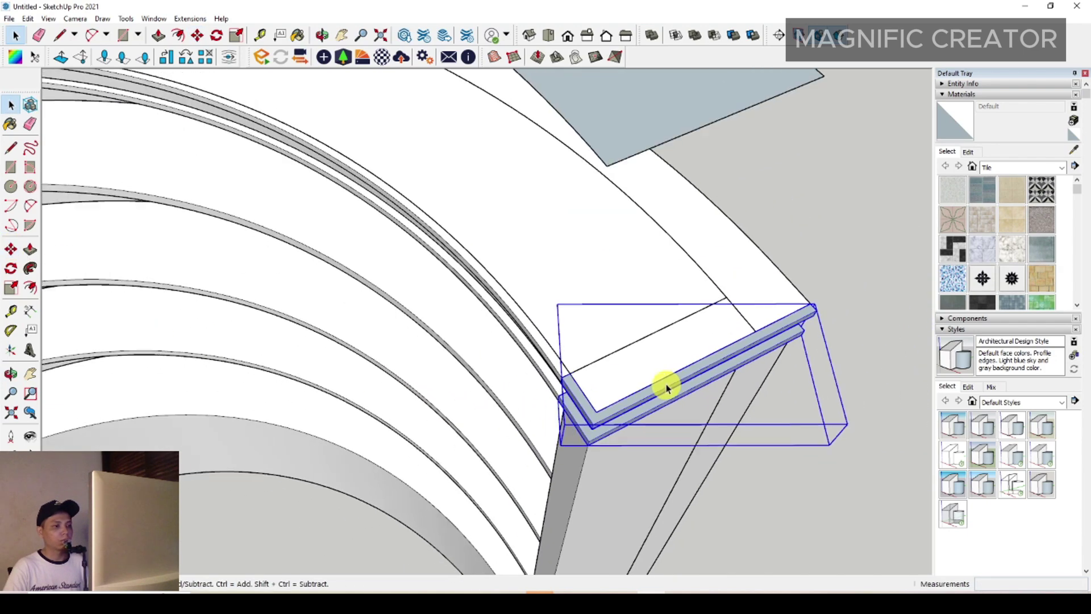
{"action": "middle_click_drag", "start_coordinate": [651, 397], "coordinate": [733, 229]}
{"action": "scroll", "coordinate": [702, 230], "scroll_direction": "down", "scroll_amount": 5}
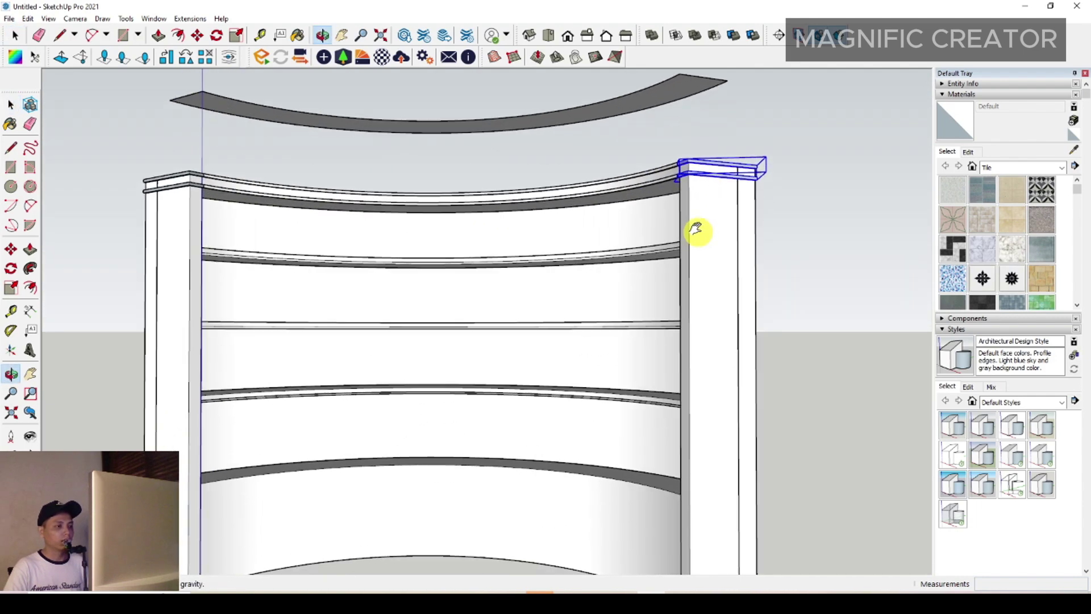
- Add the top curved trims and the other side trim group to the selection and copy everything down 2867 mm to the unit's base
{"action": "middle_click_drag", "start_coordinate": [699, 227], "coordinate": [418, 268]}
{"action": "scroll", "coordinate": [640, 228], "scroll_direction": "up", "scroll_amount": 5}
{"action": "left_click", "coordinate": [639, 221], "text": "shift"}
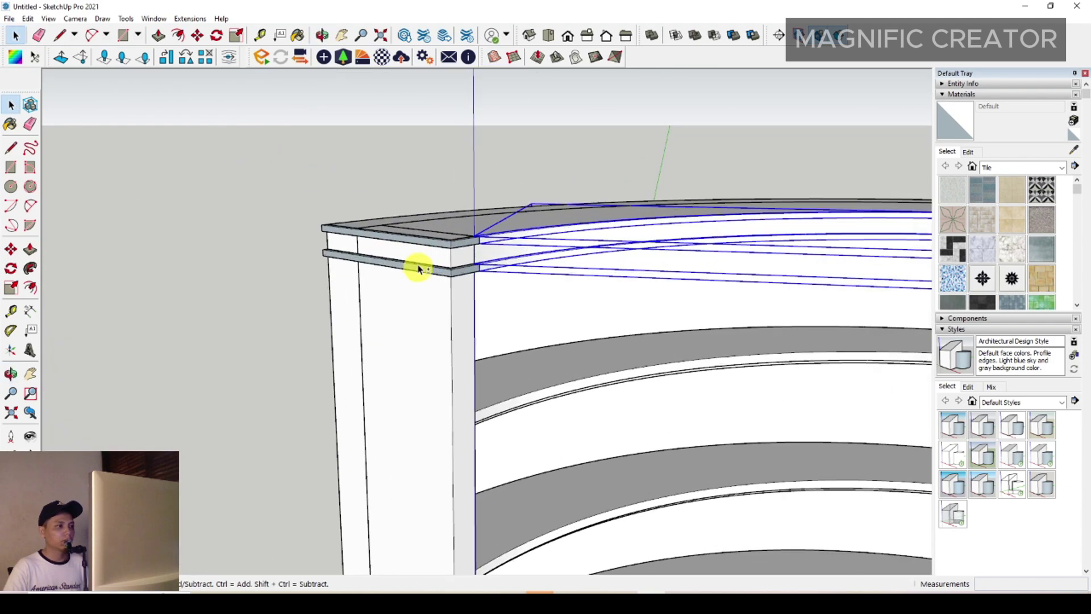
{"action": "left_click", "coordinate": [10, 249]}
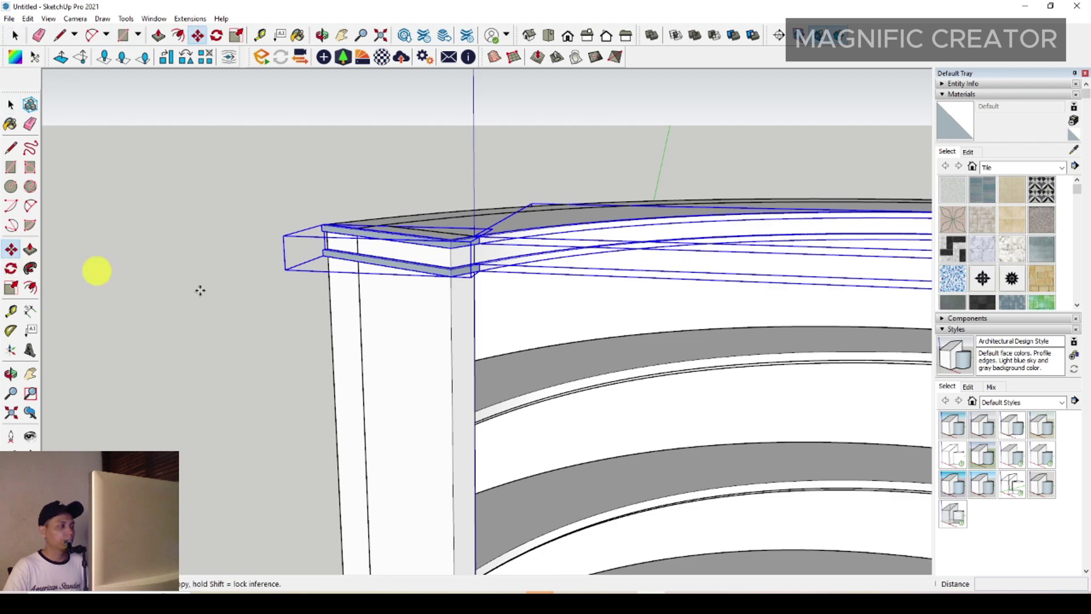
{"action": "scroll", "coordinate": [430, 273], "scroll_direction": "up", "scroll_amount": 2}
{"action": "middle_click_drag", "start_coordinate": [457, 253], "coordinate": [499, 389]}
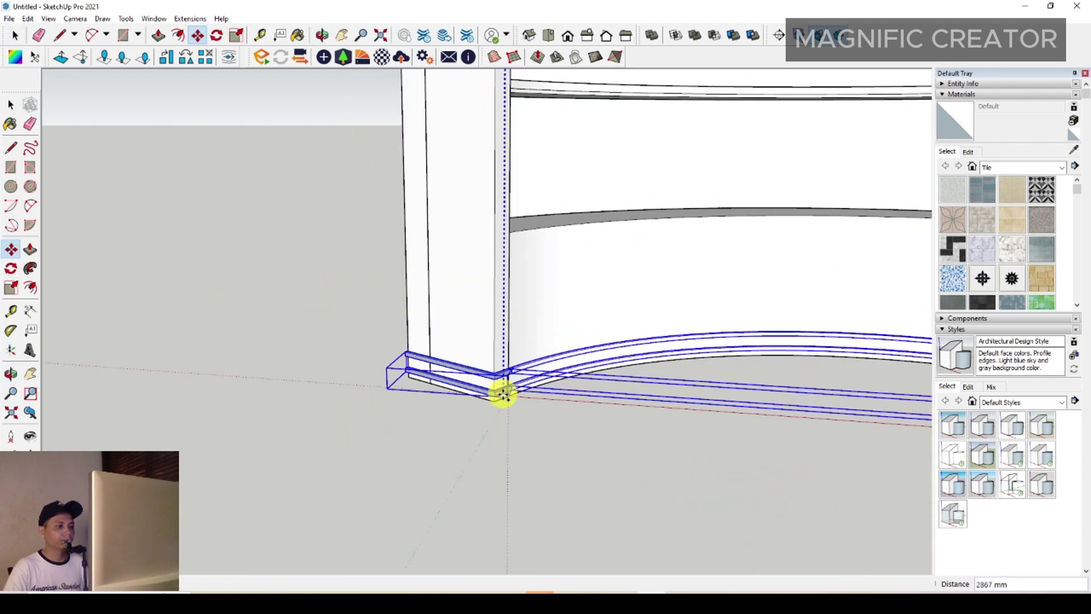
{"action": "key", "text": "space"}
- Inspect the copied base trims along the curved front and around both side panels
{"action": "scroll", "coordinate": [490, 398], "scroll_direction": "down", "scroll_amount": 4}
{"action": "middle_click_drag", "start_coordinate": [623, 331], "coordinate": [504, 397]}
{"action": "scroll", "coordinate": [510, 357], "scroll_direction": "up", "scroll_amount": 2}
{"action": "middle_click_drag", "start_coordinate": [664, 382], "coordinate": [626, 451]}
{"action": "scroll", "coordinate": [617, 410], "scroll_direction": "down", "scroll_amount": 3}
{"action": "scroll", "coordinate": [616, 407], "scroll_direction": "down", "scroll_amount": 2}
{"action": "left_click", "coordinate": [829, 318]}
{"action": "scroll", "coordinate": [611, 369], "scroll_direction": "up", "scroll_amount": 2}
{"action": "scroll", "coordinate": [625, 452], "scroll_direction": "up", "scroll_amount": 3}
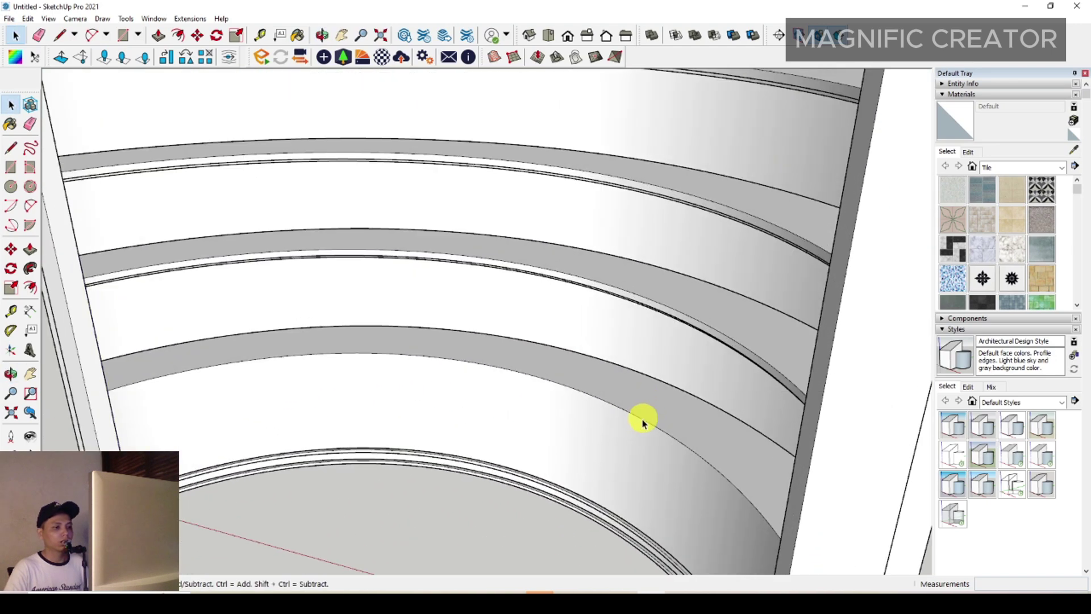
{"action": "scroll", "coordinate": [603, 415], "scroll_direction": "down", "scroll_amount": 4}
{"action": "scroll", "coordinate": [700, 179], "scroll_direction": "up", "scroll_amount": 2}
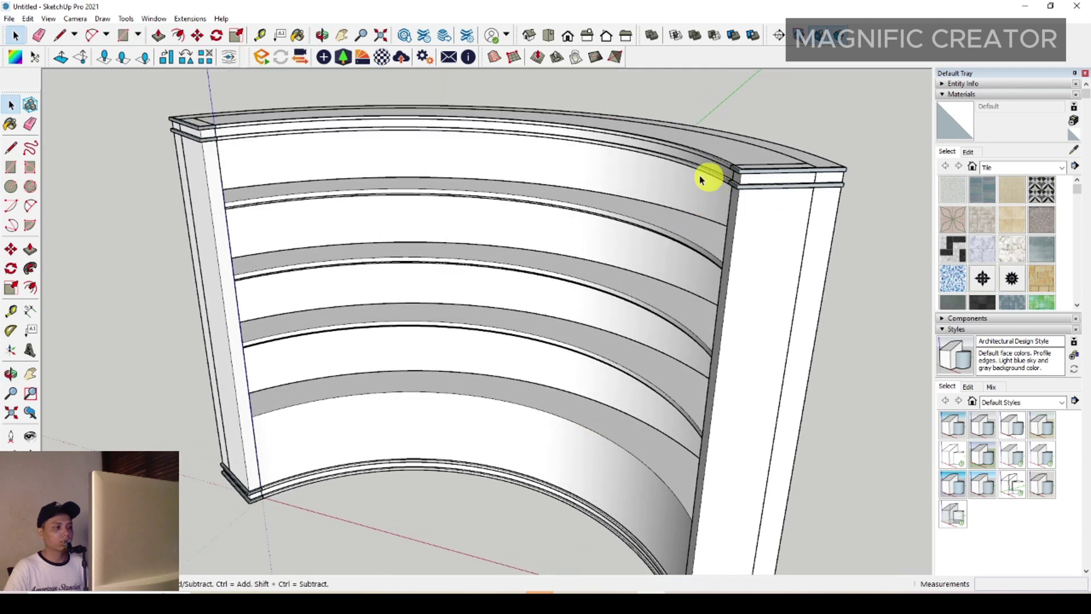
- Select both top curved trims and both side trim groups and copy them down 2250 mm to the lowest shelf's edge
{"action": "left_click", "coordinate": [704, 171]}
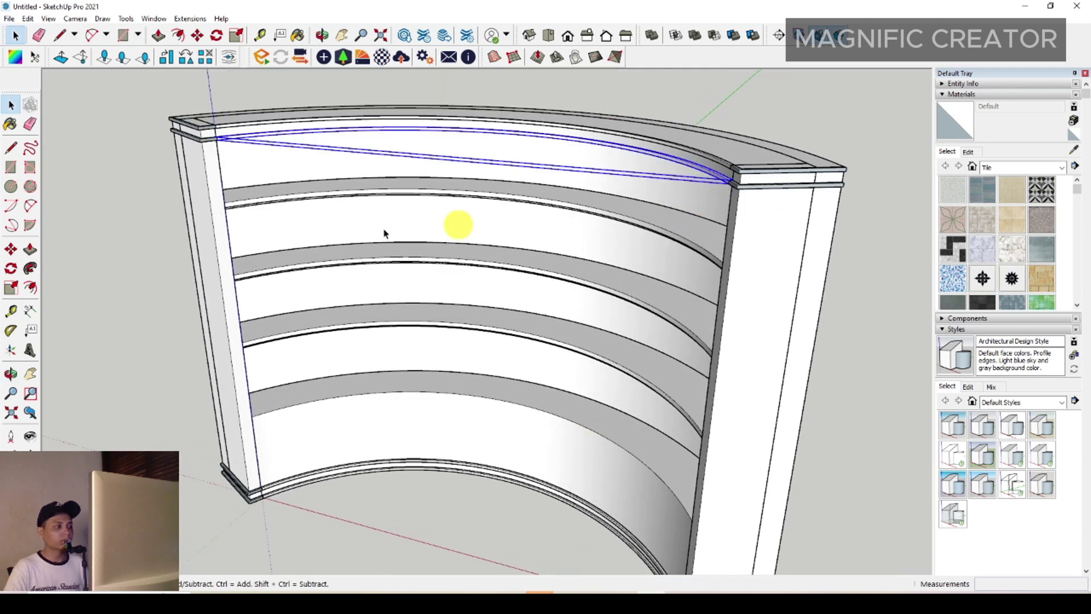
{"action": "left_click", "coordinate": [699, 152], "text": "ctrl"}
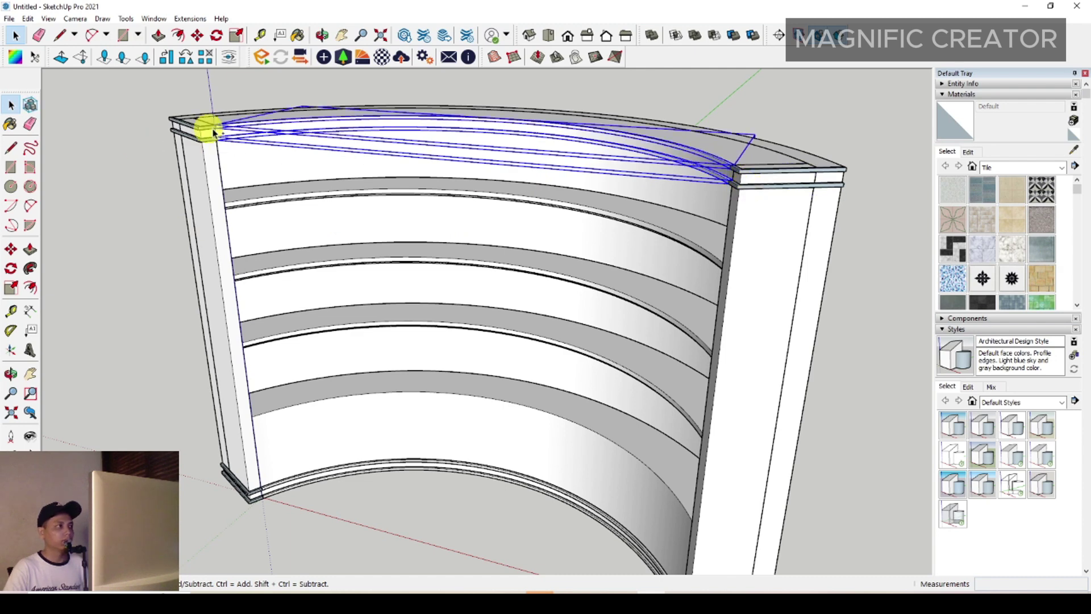
{"action": "left_click", "coordinate": [766, 192], "text": "ctrl"}
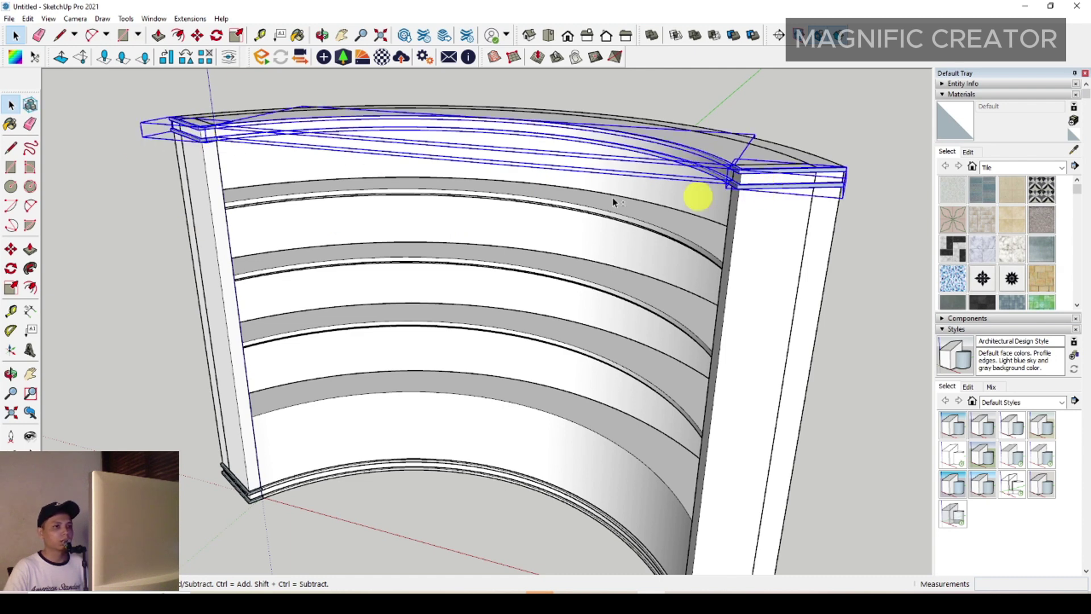
{"action": "left_click", "coordinate": [11, 251]}
{"action": "scroll", "coordinate": [732, 190], "scroll_direction": "up", "scroll_amount": 4}
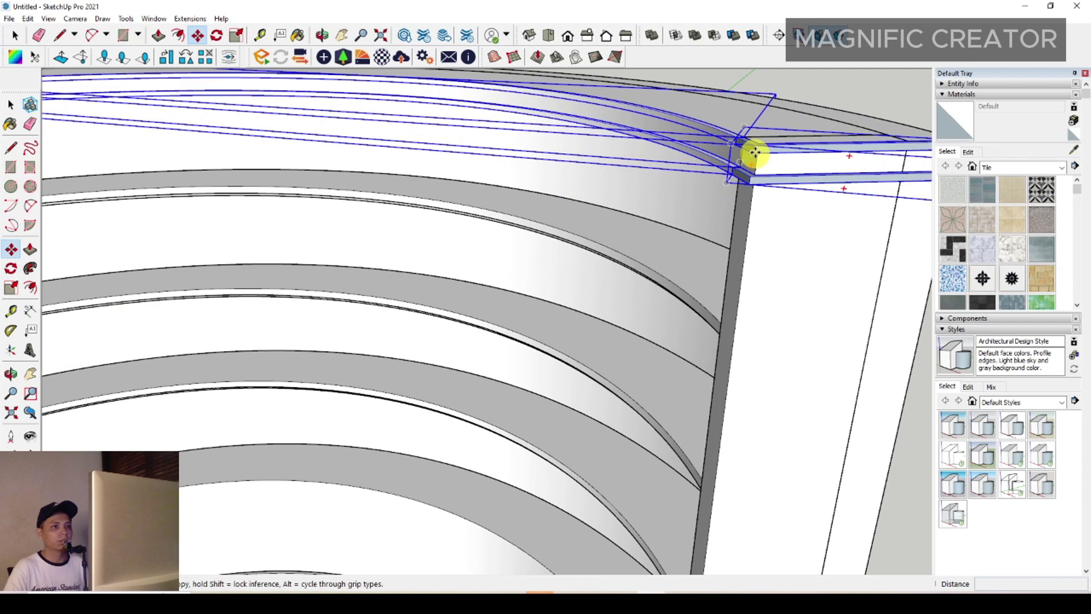
{"action": "left_click", "coordinate": [756, 147]}
{"action": "scroll", "coordinate": [731, 237], "scroll_direction": "down", "scroll_amount": 5}
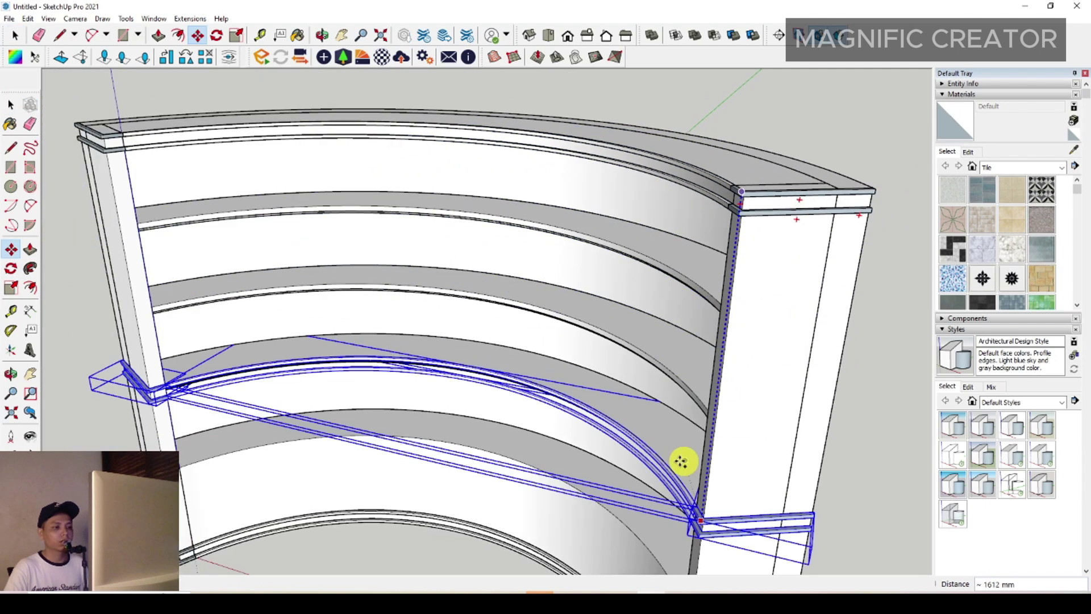
{"action": "scroll", "coordinate": [679, 367], "scroll_direction": "up", "scroll_amount": 3}
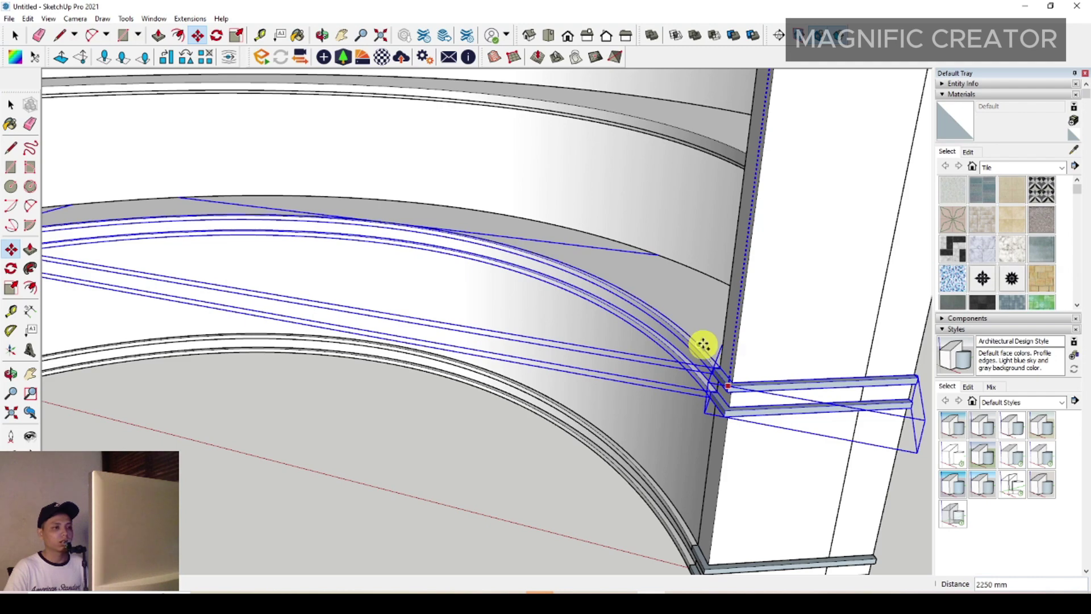
{"action": "key", "text": "space"}
- Check the whole shelf unit from above and from the front with its three levels of trims
{"action": "scroll", "coordinate": [460, 307], "scroll_direction": "down", "scroll_amount": 3}
{"action": "middle_click_drag", "start_coordinate": [373, 305], "coordinate": [608, 292]}
{"action": "scroll", "coordinate": [565, 409], "scroll_direction": "down", "scroll_amount": 2}
{"action": "middle_click_drag", "start_coordinate": [789, 287], "coordinate": [616, 348]}
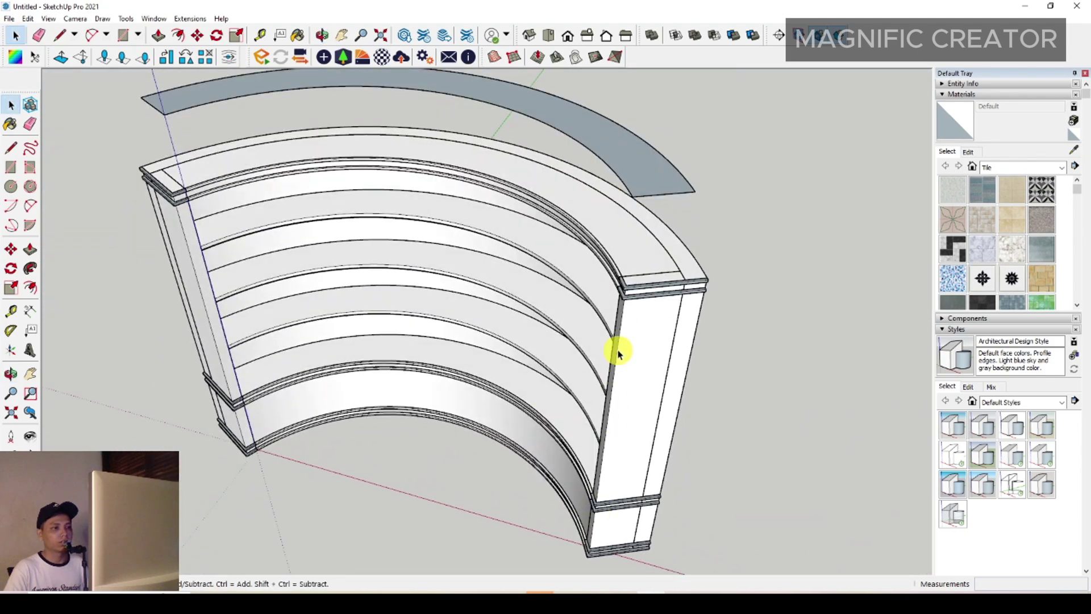
{"action": "scroll", "coordinate": [570, 319], "scroll_direction": "up", "scroll_amount": 2}
{"action": "scroll", "coordinate": [569, 319], "scroll_direction": "up", "scroll_amount": 2}
{"action": "middle_click_drag", "start_coordinate": [536, 322], "coordinate": [621, 223]}
{"action": "scroll", "coordinate": [621, 259], "scroll_direction": "down", "scroll_amount": 3}
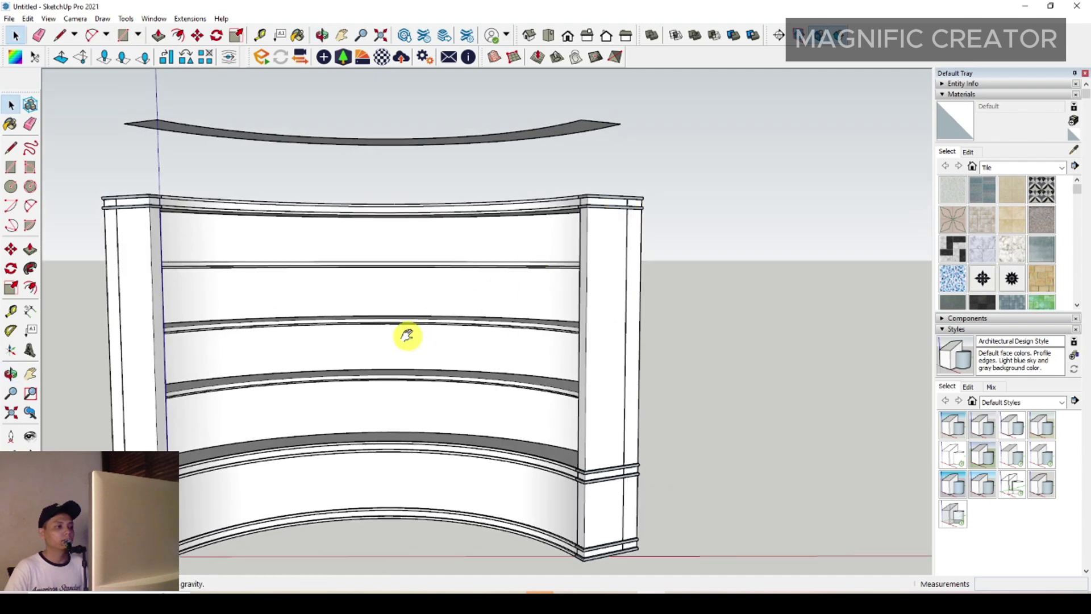
{"action": "scroll", "coordinate": [601, 280], "scroll_direction": "up", "scroll_amount": 2}
{"action": "middle_click_drag", "start_coordinate": [601, 280], "coordinate": [455, 347]}
{"action": "key", "text": "space"}
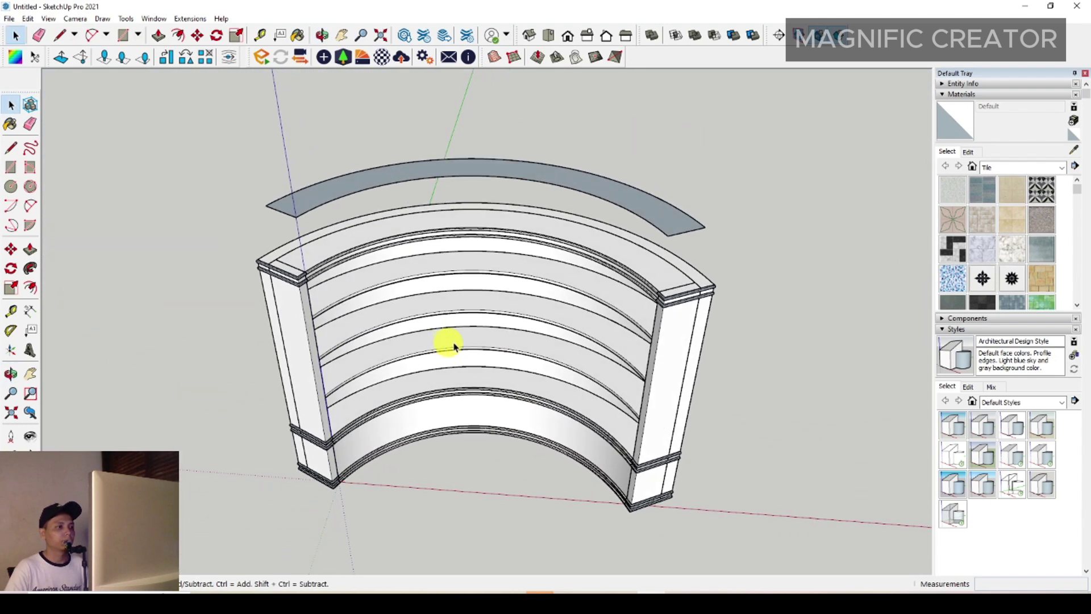
- Draw a horizontal rectangle of about 5271 by 2089 mm on the top surface of the shelf unit
{"action": "left_click", "coordinate": [11, 169]}
{"action": "scroll", "coordinate": [355, 223], "scroll_direction": "up", "scroll_amount": 2}
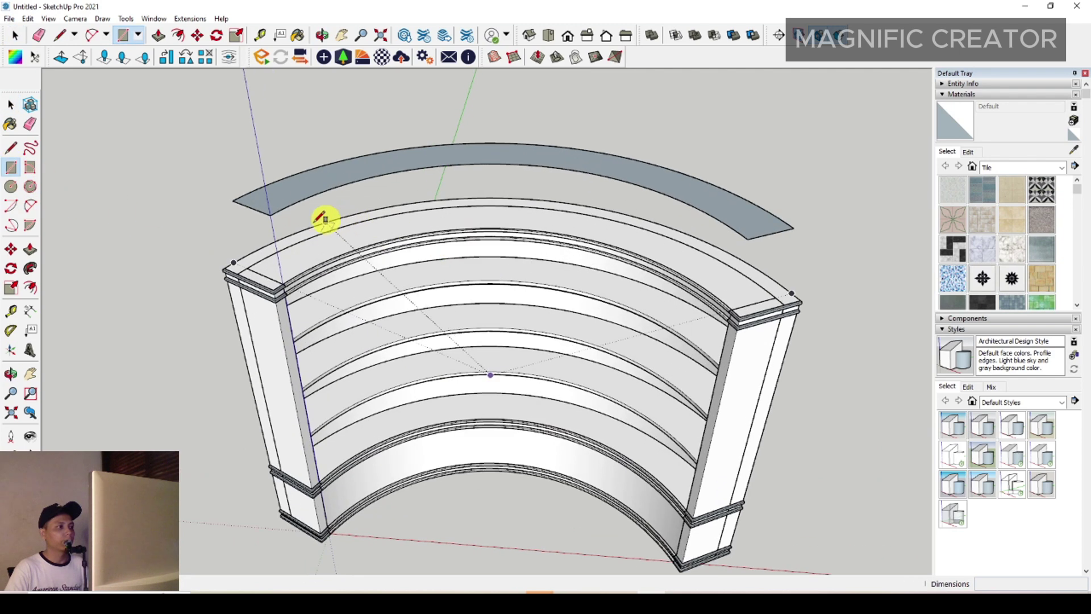
{"action": "scroll", "coordinate": [297, 227], "scroll_direction": "down", "scroll_amount": 2}
{"action": "left_click", "coordinate": [295, 232]}
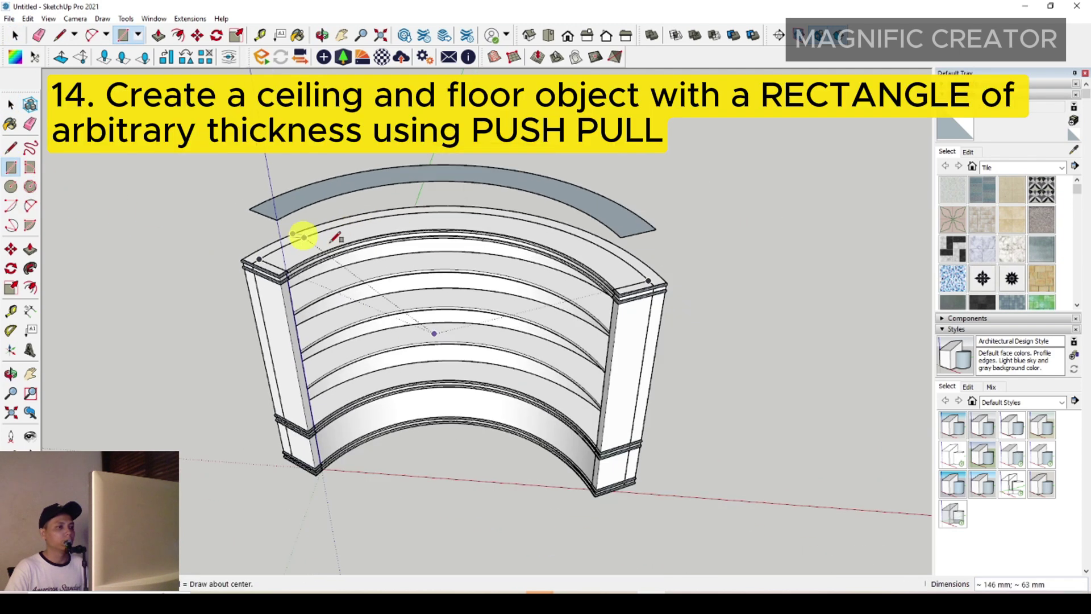
{"action": "left_click", "coordinate": [820, 388]}
{"action": "key", "text": "space"}
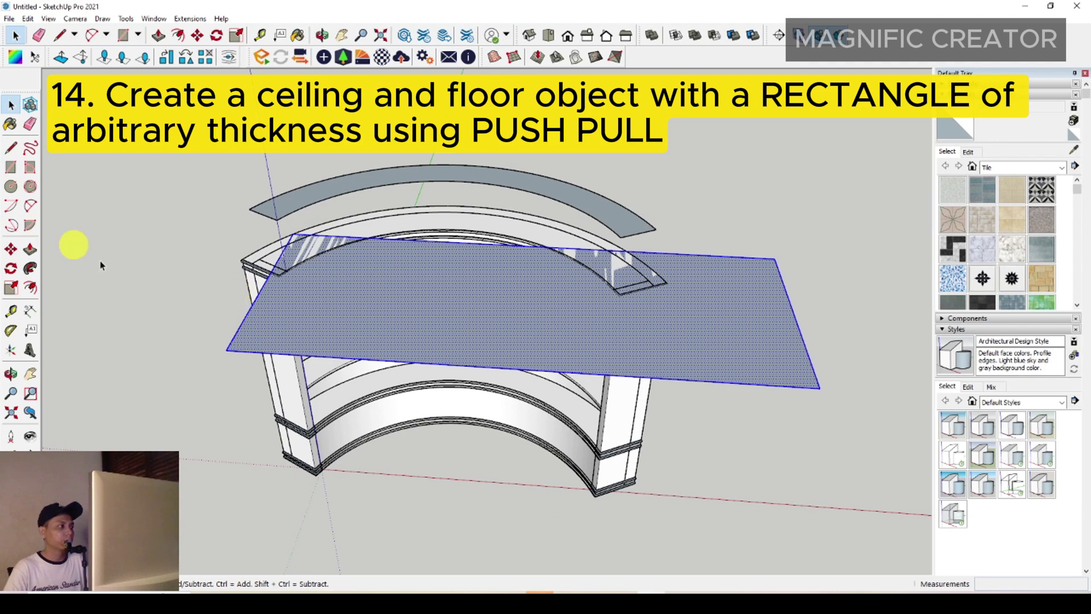
- Scale the rectangle beyond the side panel near the origin and by about 1.56 along the green axis past the unit's back
{"action": "left_click", "coordinate": [237, 36]}
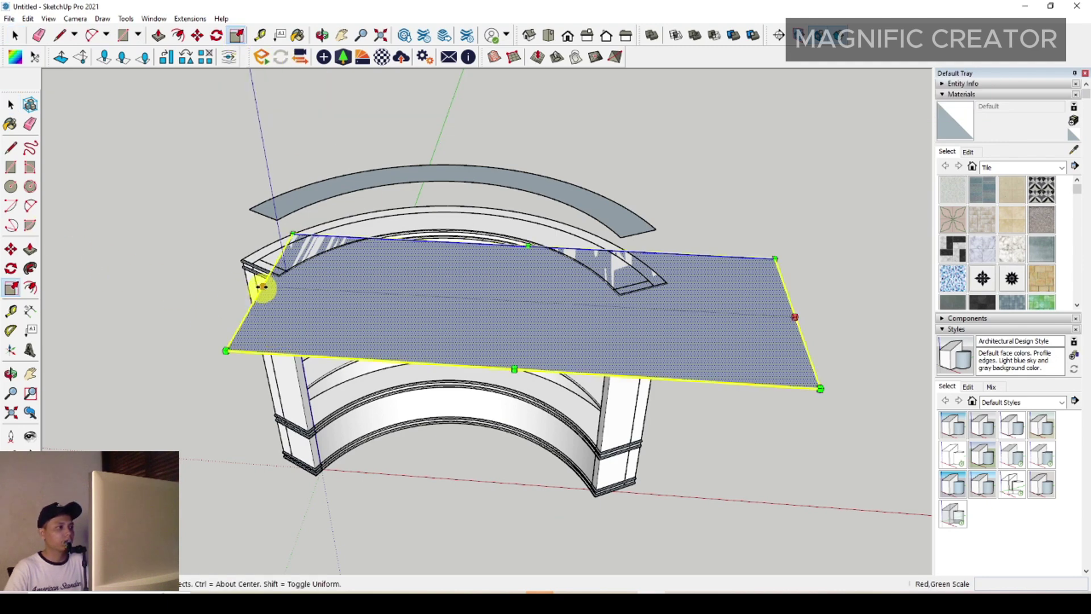
{"action": "left_click_drag", "start_coordinate": [262, 287], "coordinate": [134, 280]}
{"action": "left_click_drag", "start_coordinate": [446, 243], "coordinate": [470, 192]}
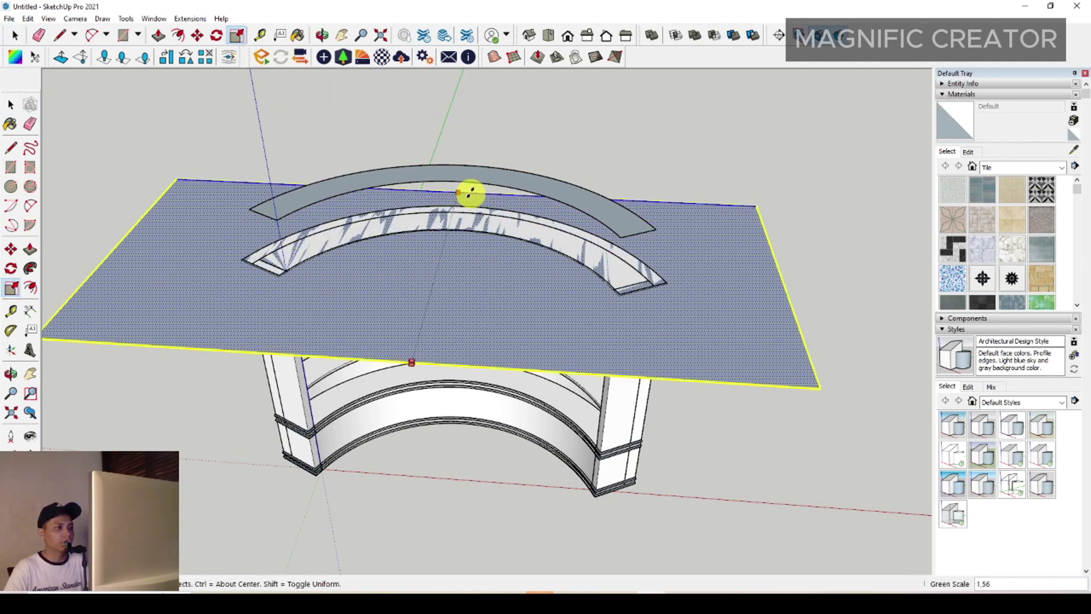
{"action": "key", "text": "space"}
- Push/Pull the rectangle upward into a thin ceiling slab of arbitrary thickness
{"action": "middle_click_drag", "start_coordinate": [563, 268], "coordinate": [591, 201]}
{"action": "scroll", "coordinate": [713, 336], "scroll_direction": "up", "scroll_amount": 1}
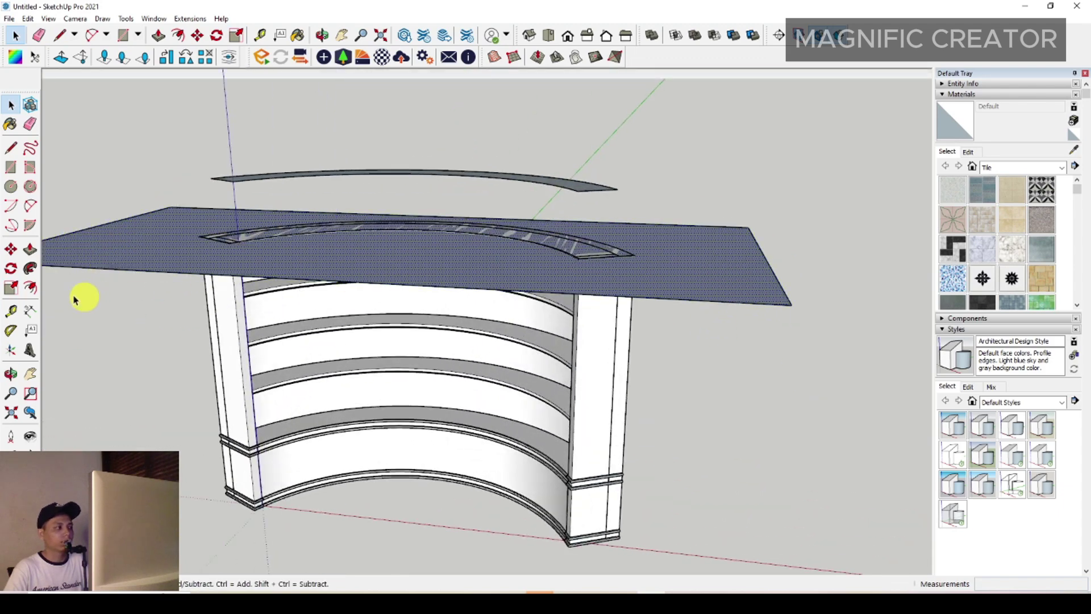
{"action": "left_click", "coordinate": [29, 249]}
{"action": "scroll", "coordinate": [684, 256], "scroll_direction": "up", "scroll_amount": 1}
{"action": "left_click_drag", "start_coordinate": [669, 281], "coordinate": [677, 267]}
{"action": "key", "text": "space"}
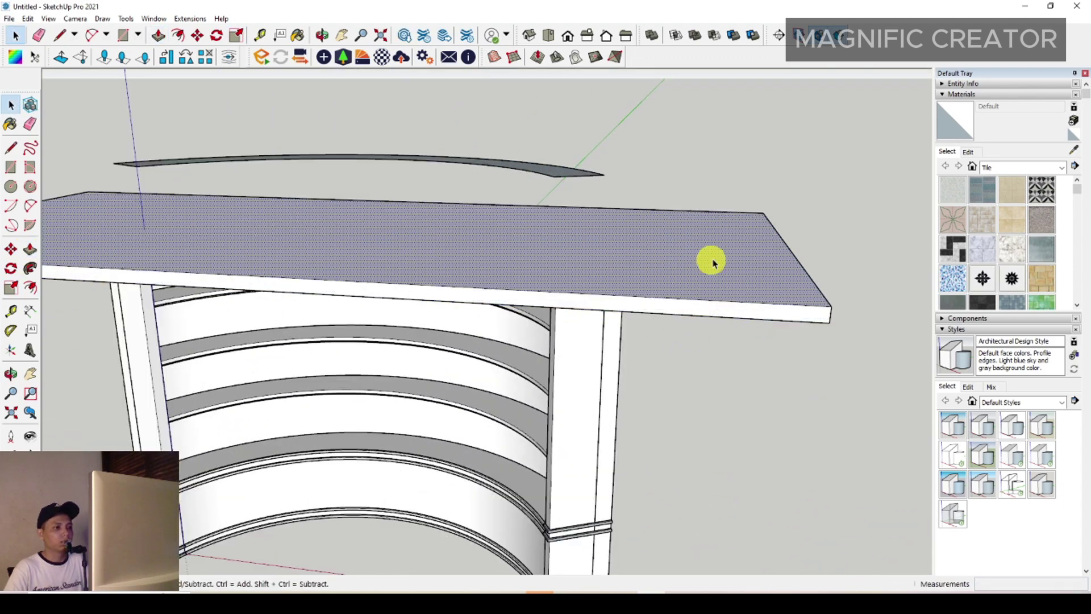
- Select the entire ceiling slab and make it a group
{"action": "triple_click", "coordinate": [714, 260]}
{"action": "right_click", "coordinate": [714, 261]}
{"action": "left_click", "coordinate": [751, 357]}
{"action": "middle_click_drag", "start_coordinate": [751, 357], "coordinate": [84, 262]}
- Copy the ceiling slab straight down and align its top face with the bottom of the shelf unit as a floor
{"action": "left_click", "coordinate": [10, 249]}
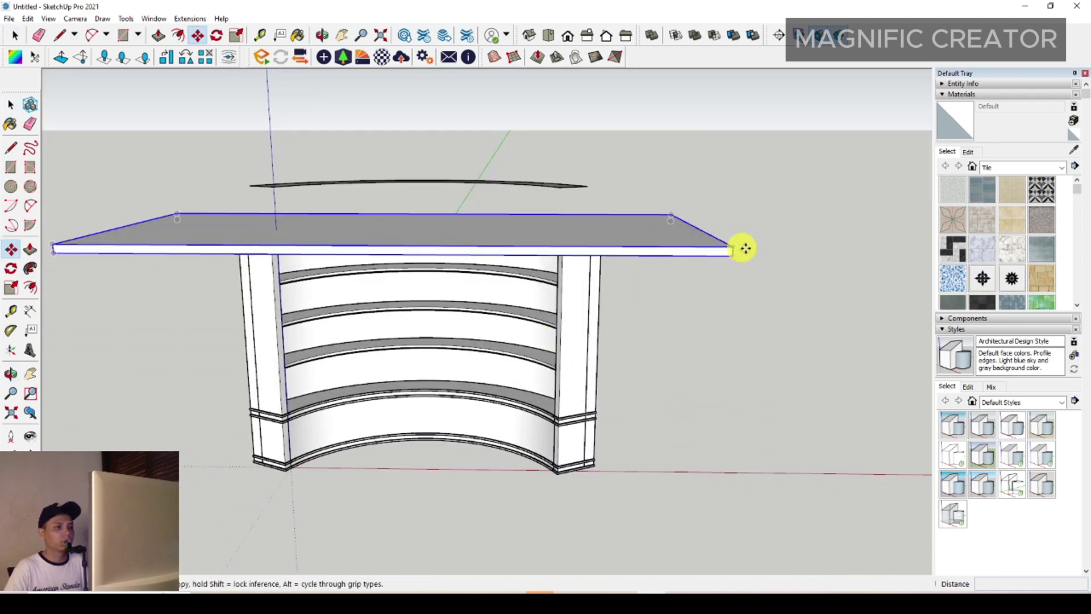
{"action": "left_click", "coordinate": [734, 250]}
{"action": "scroll", "coordinate": [534, 495], "scroll_direction": "up", "scroll_amount": 4}
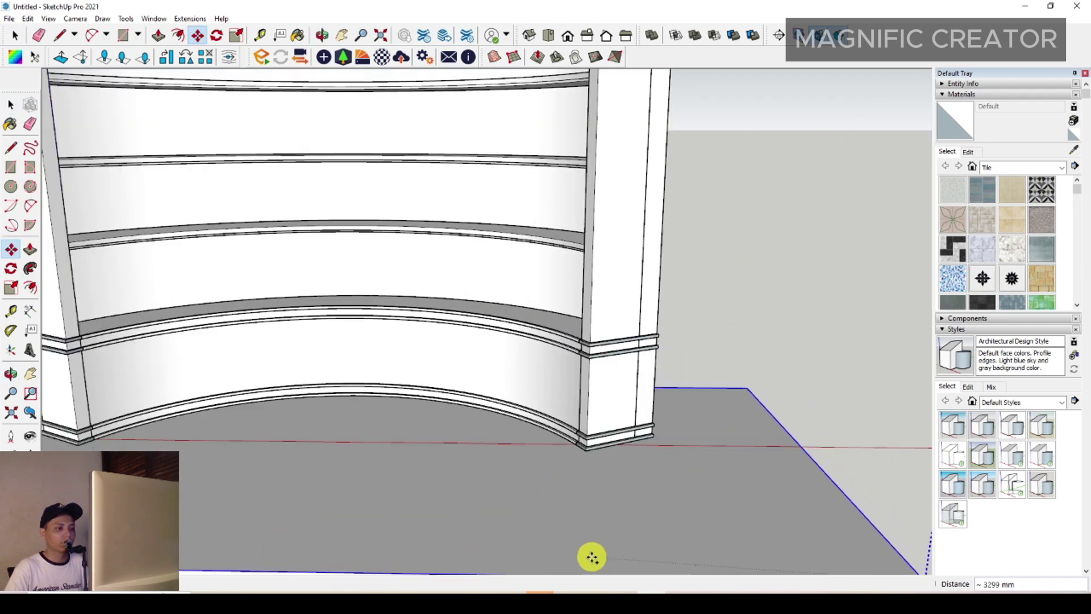
{"action": "left_click", "coordinate": [587, 536]}
{"action": "scroll", "coordinate": [587, 537], "scroll_direction": "up", "scroll_amount": 6}
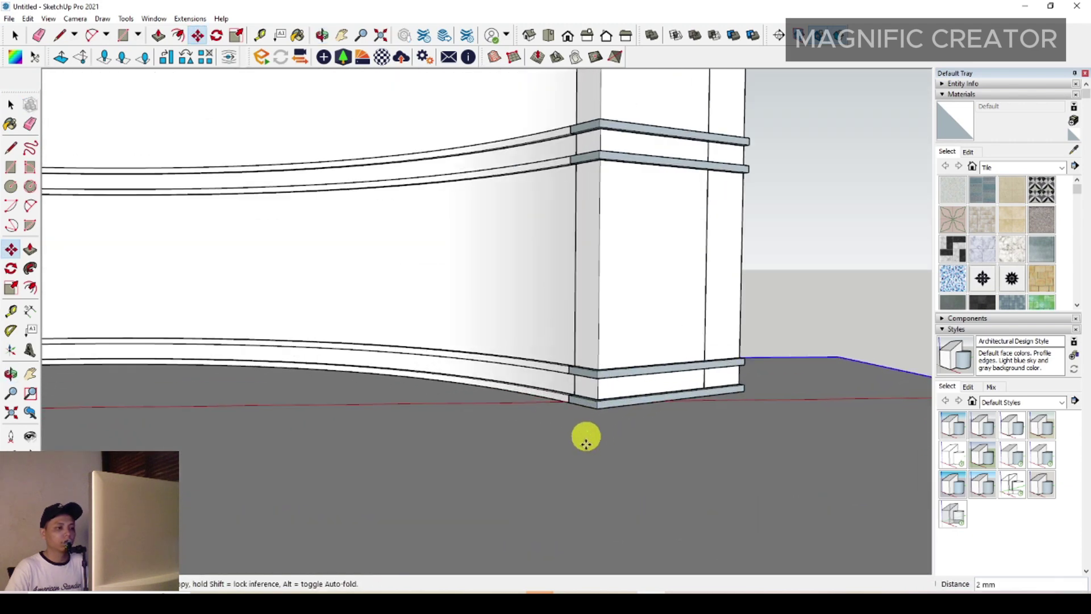
{"action": "left_click", "coordinate": [599, 388]}
{"action": "key", "text": "space"}
{"action": "scroll", "coordinate": [609, 382], "scroll_direction": "down", "scroll_amount": 8}
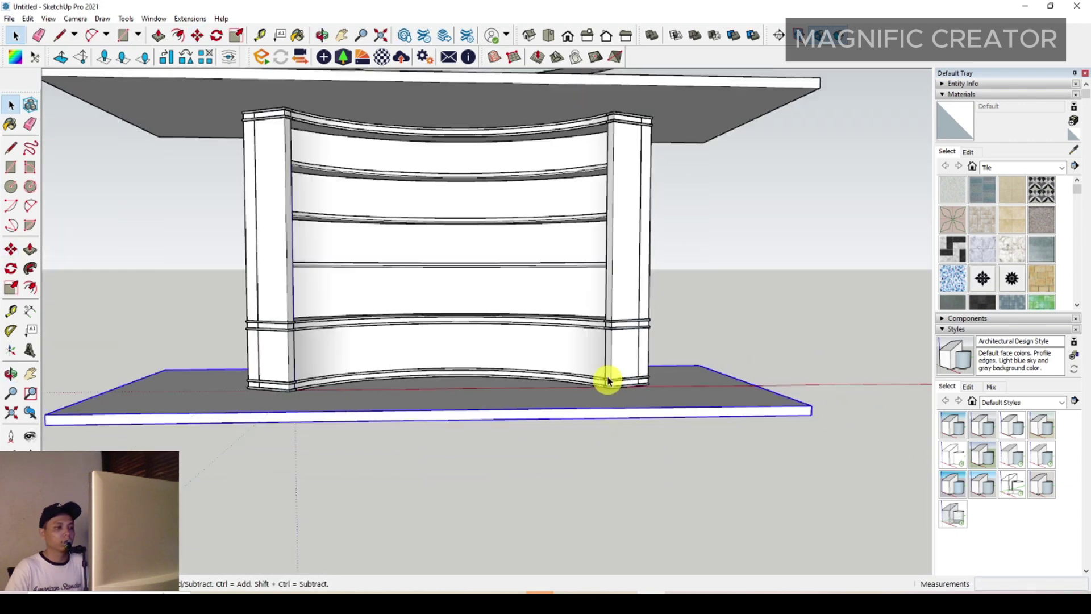
{"action": "middle_click_drag", "start_coordinate": [609, 383], "coordinate": [667, 362]}
{"action": "scroll", "coordinate": [598, 325], "scroll_direction": "up", "scroll_amount": 3}
{"action": "middle_click_drag", "start_coordinate": [597, 324], "coordinate": [605, 369], "text": "shift"}
{"action": "key", "text": "space"}
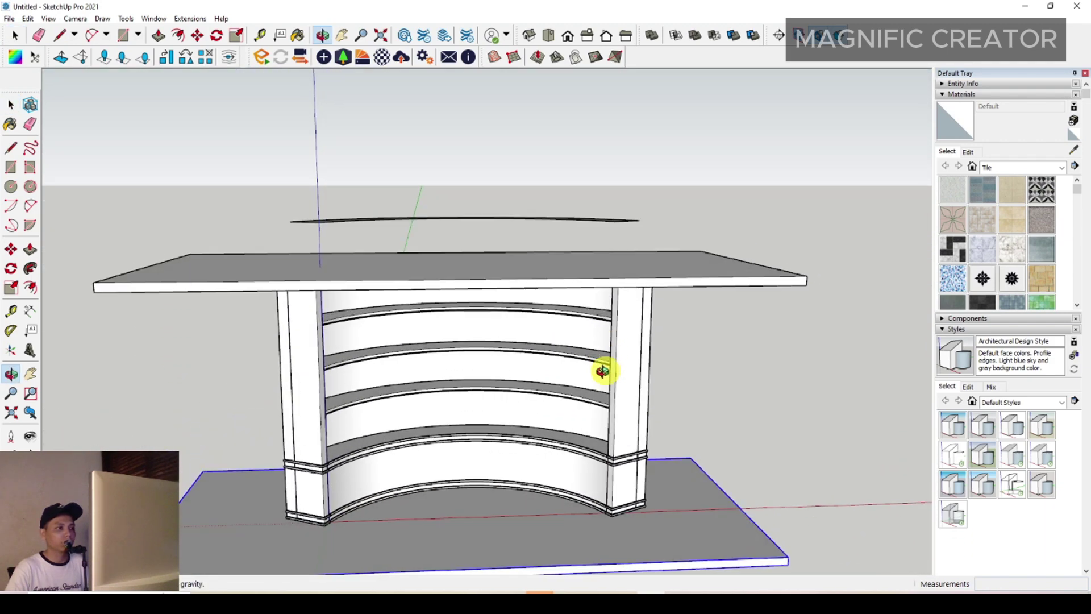
- Erase the leftover curved face floating above the ceiling slab
{"action": "right_click", "coordinate": [612, 224]}
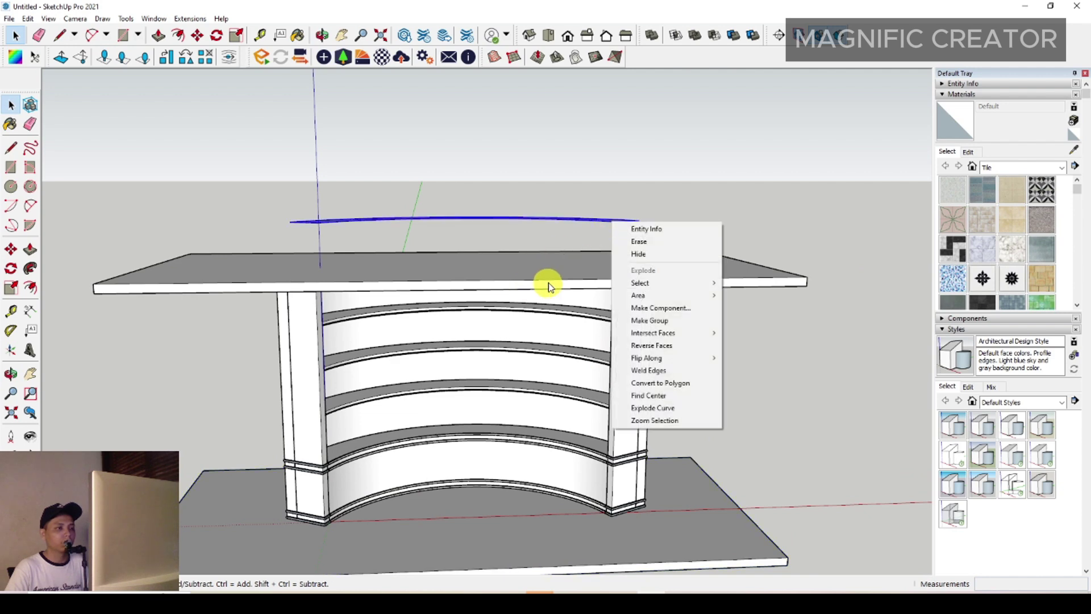
{"action": "mouse_move", "coordinate": [544, 273]}
{"action": "middle_mouse_down"}
{"action": "mouse_move", "coordinate": [526, 292]}
{"action": "mouse_move", "coordinate": [601, 224]}
{"action": "middle_mouse_up"}
{"action": "right_click", "coordinate": [604, 224]}
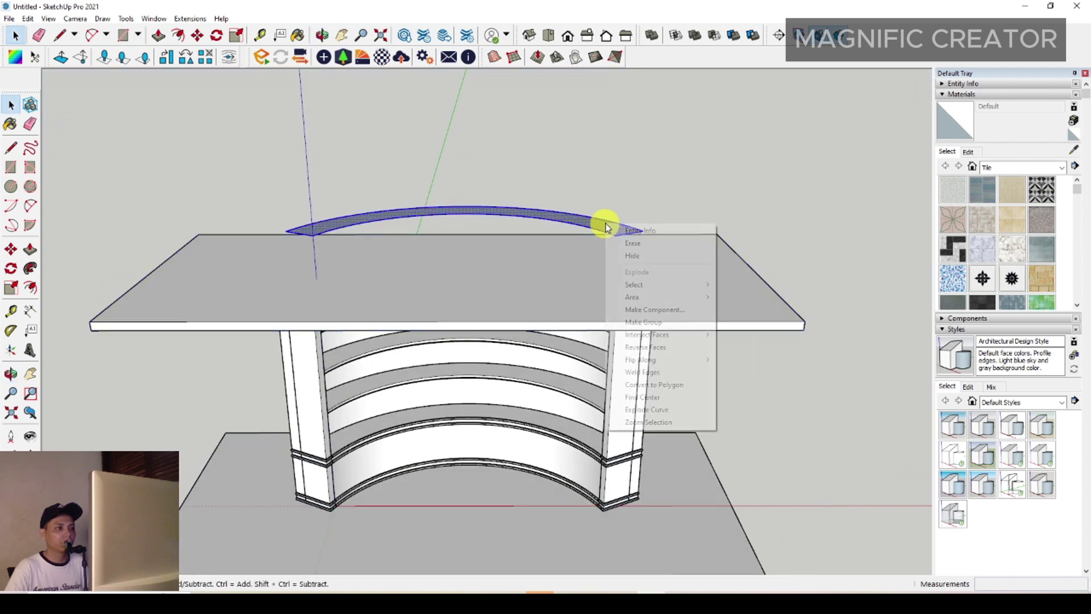
{"action": "left_click", "coordinate": [559, 221]}
{"action": "scroll", "coordinate": [569, 219], "scroll_direction": "up", "scroll_amount": 3}
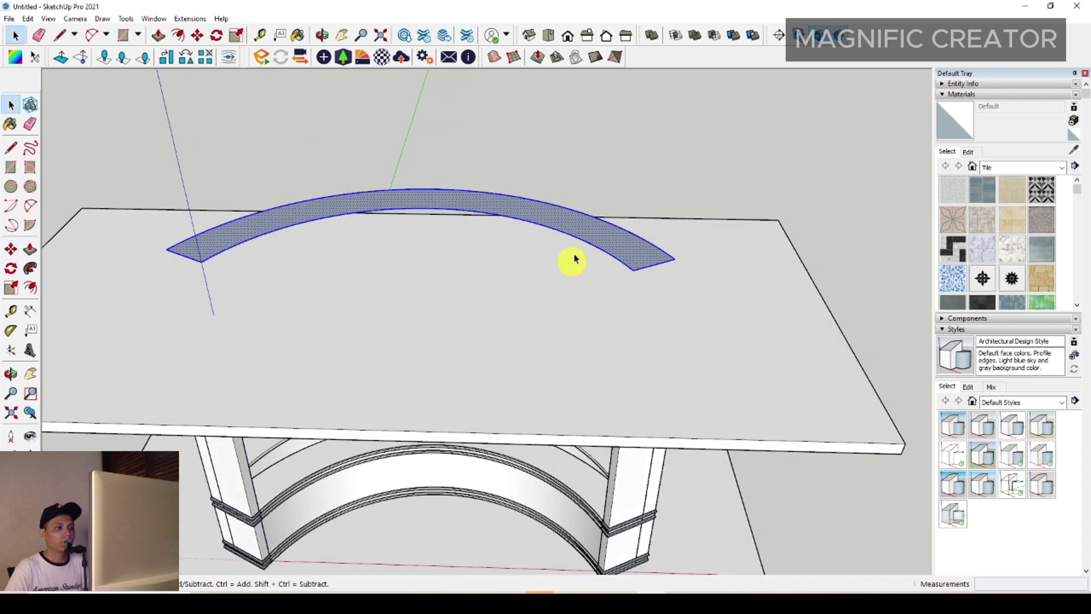
{"action": "middle_click_drag", "start_coordinate": [574, 228], "coordinate": [567, 287], "text": "shift"}
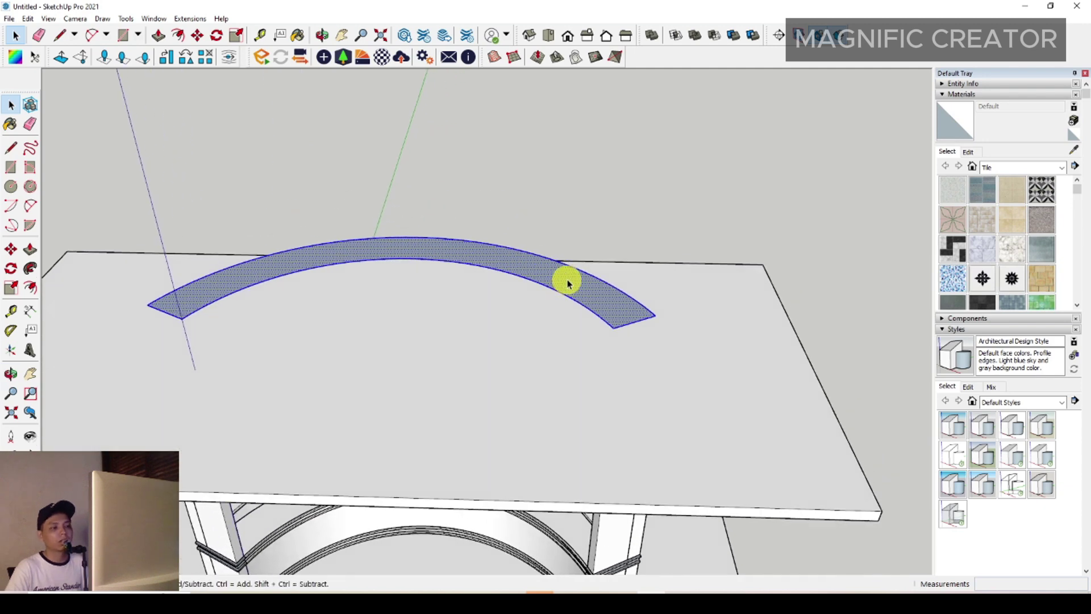
{"action": "scroll", "coordinate": [569, 282], "scroll_direction": "up", "scroll_amount": 2}
{"action": "scroll", "coordinate": [553, 283], "scroll_direction": "down", "scroll_amount": 2}
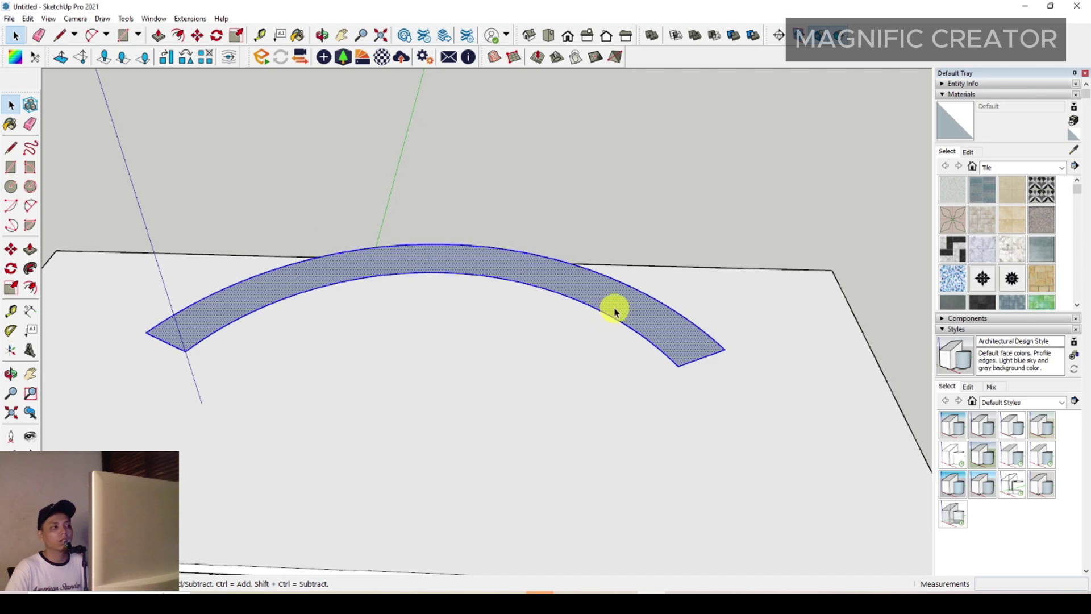
{"action": "right_click", "coordinate": [619, 305]}
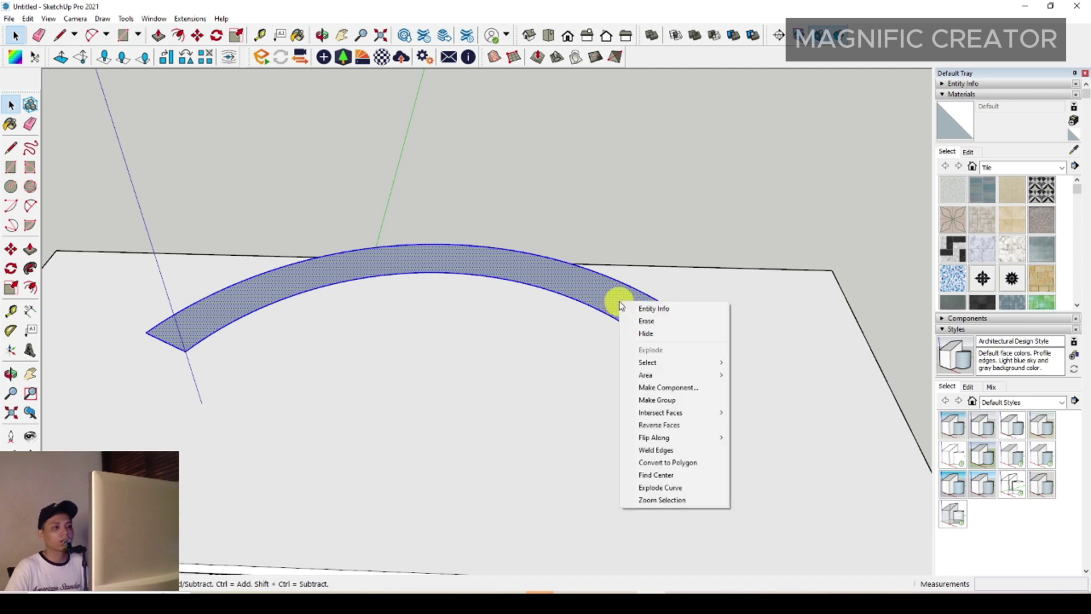
{"action": "left_click", "coordinate": [639, 320]}
{"action": "scroll", "coordinate": [585, 369], "scroll_direction": "down", "scroll_amount": 5}
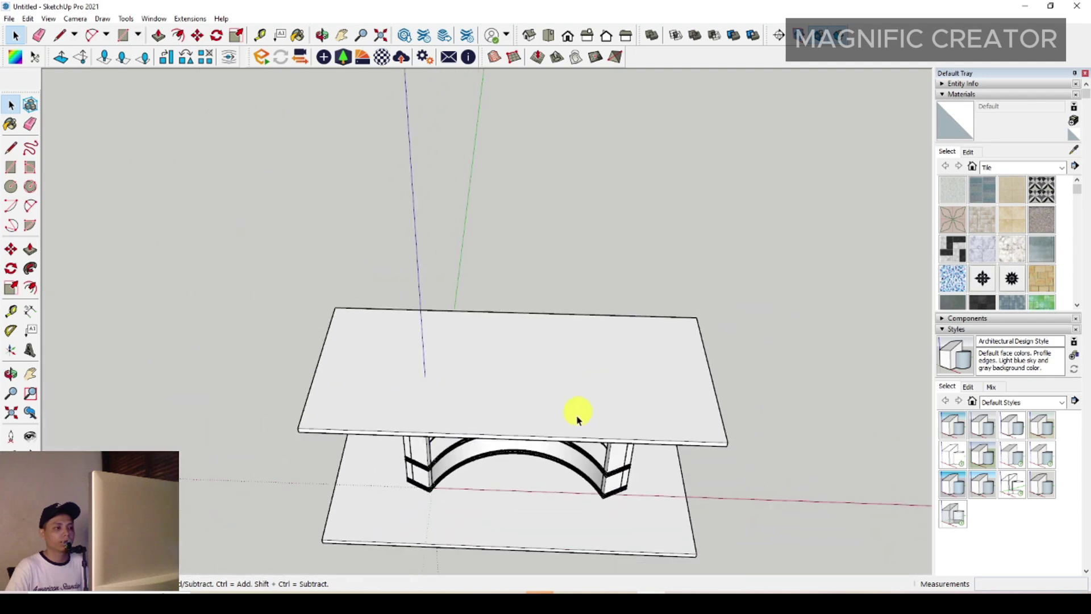
- Paint the back panel, both side columns and the curved base with Formica Laminate Light from the Synthetic Surfaces collection
{"action": "scroll", "coordinate": [570, 401], "scroll_direction": "up", "scroll_amount": 6}
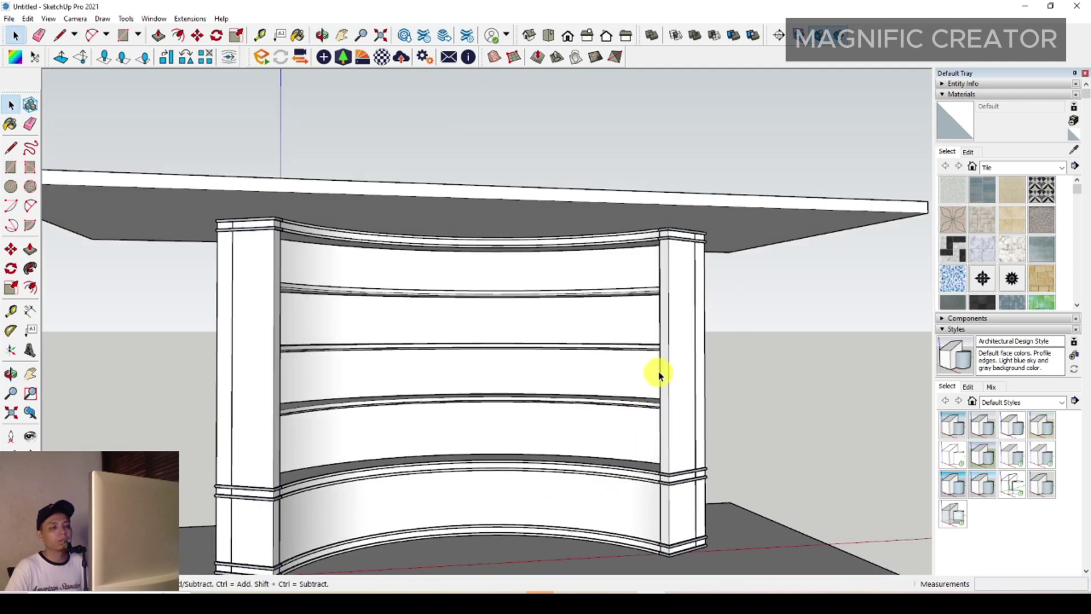
{"action": "middle_click_drag", "start_coordinate": [602, 417], "coordinate": [634, 397], "text": "shift"}
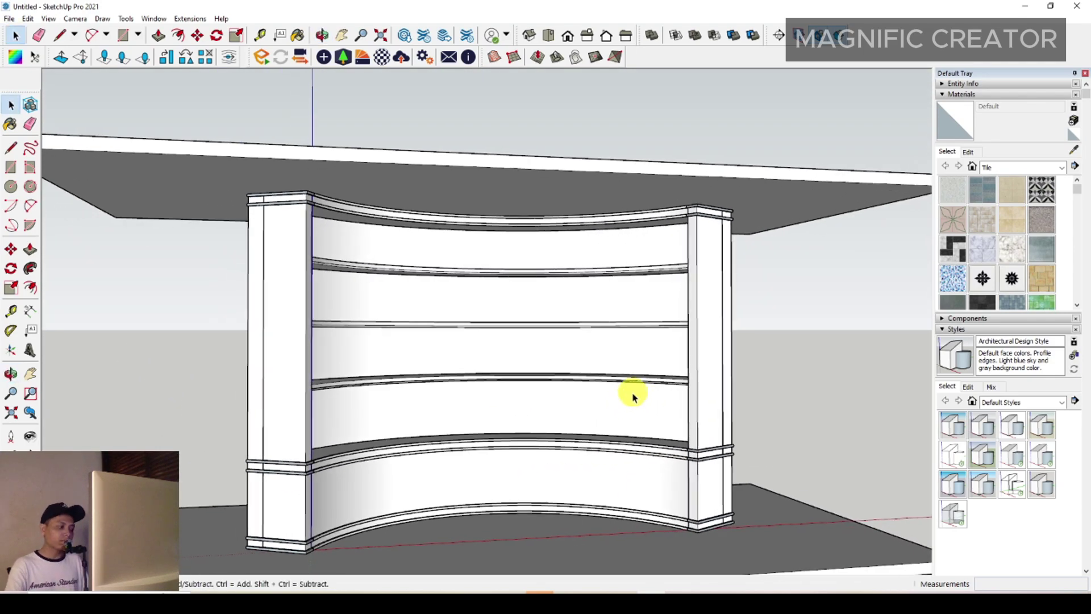
{"action": "middle_click_drag", "start_coordinate": [602, 453], "coordinate": [633, 421], "text": "shift"}
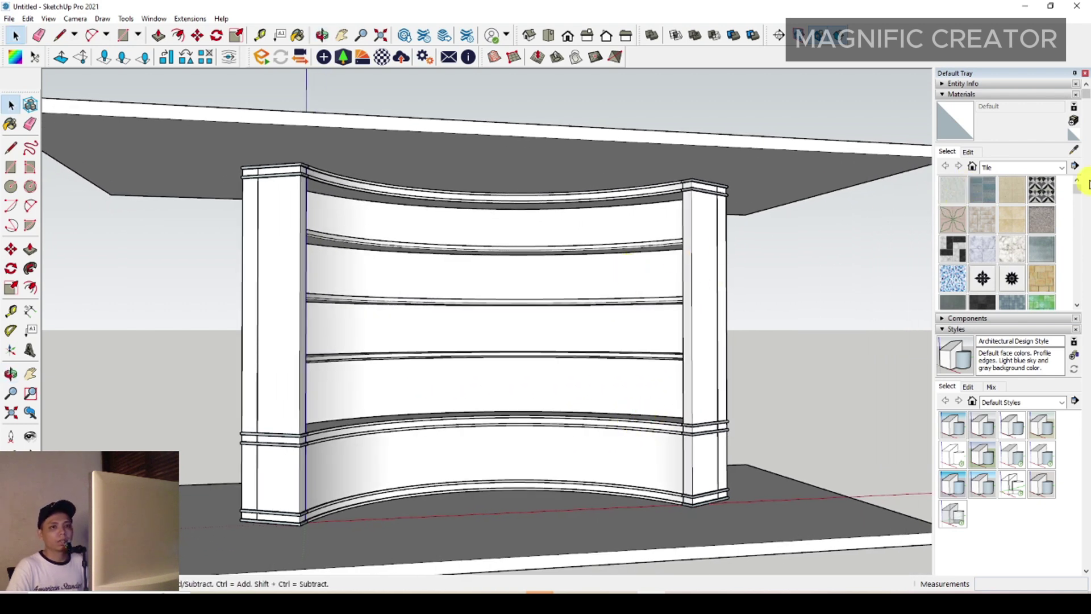
{"action": "left_click", "coordinate": [1061, 167]}
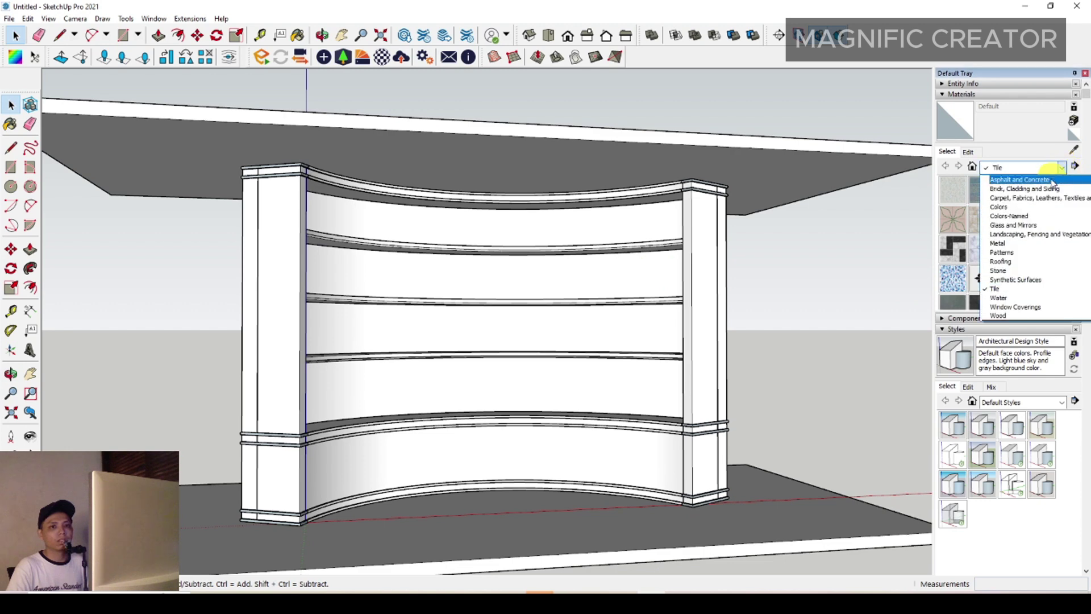
{"action": "left_click", "coordinate": [1012, 280]}
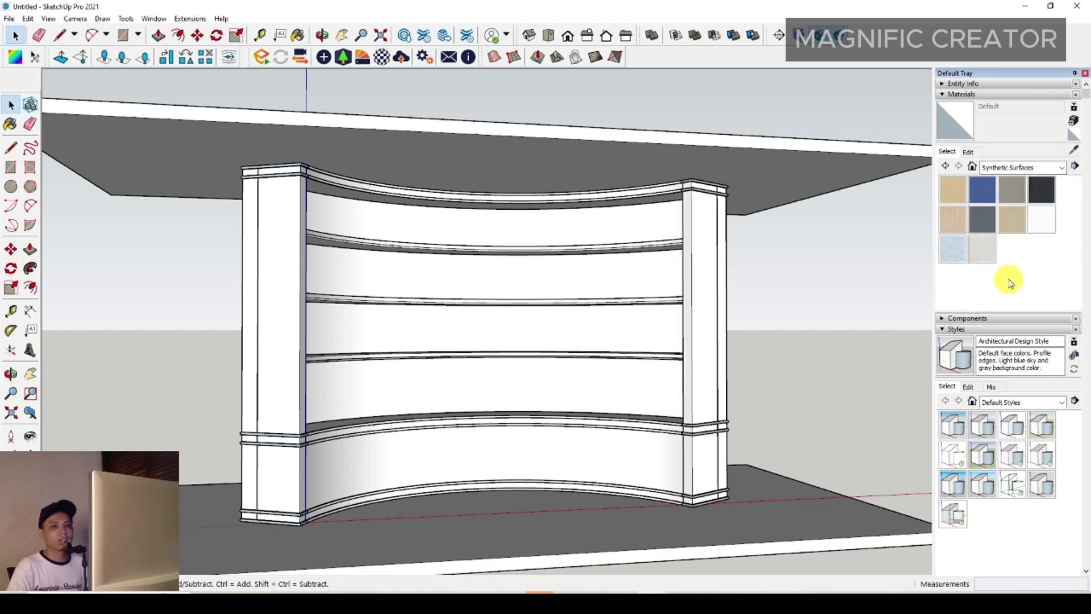
{"action": "left_click", "coordinate": [957, 221]}
{"action": "mouse_move", "coordinate": [691, 314]}
{"action": "middle_mouse_down"}
{"action": "mouse_move", "coordinate": [551, 312]}
{"action": "mouse_move", "coordinate": [690, 215]}
{"action": "middle_mouse_up"}
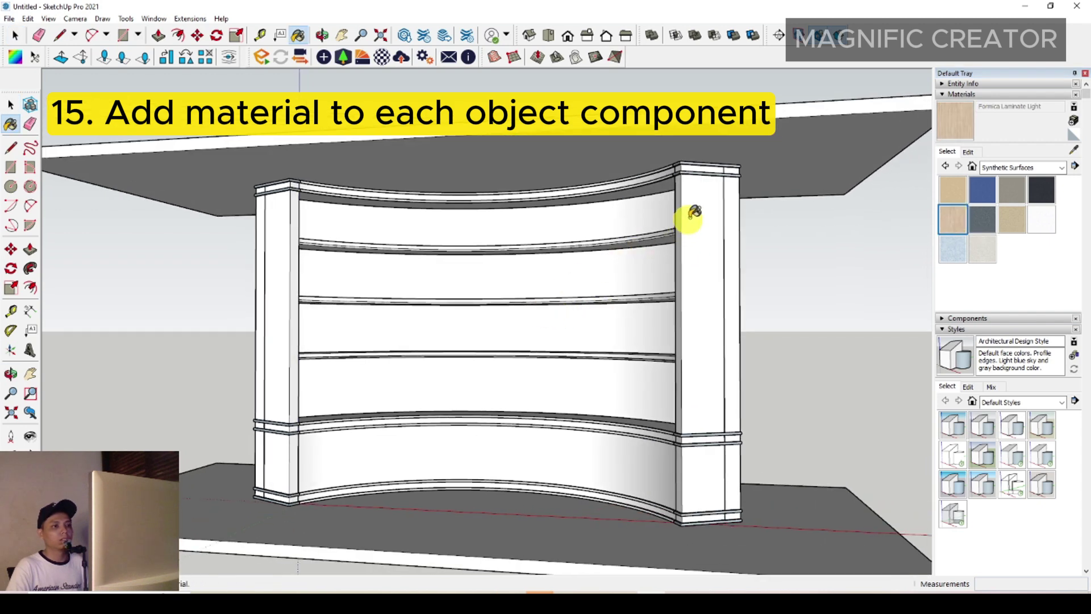
{"action": "left_click", "coordinate": [699, 206]}
{"action": "left_click", "coordinate": [313, 290]}
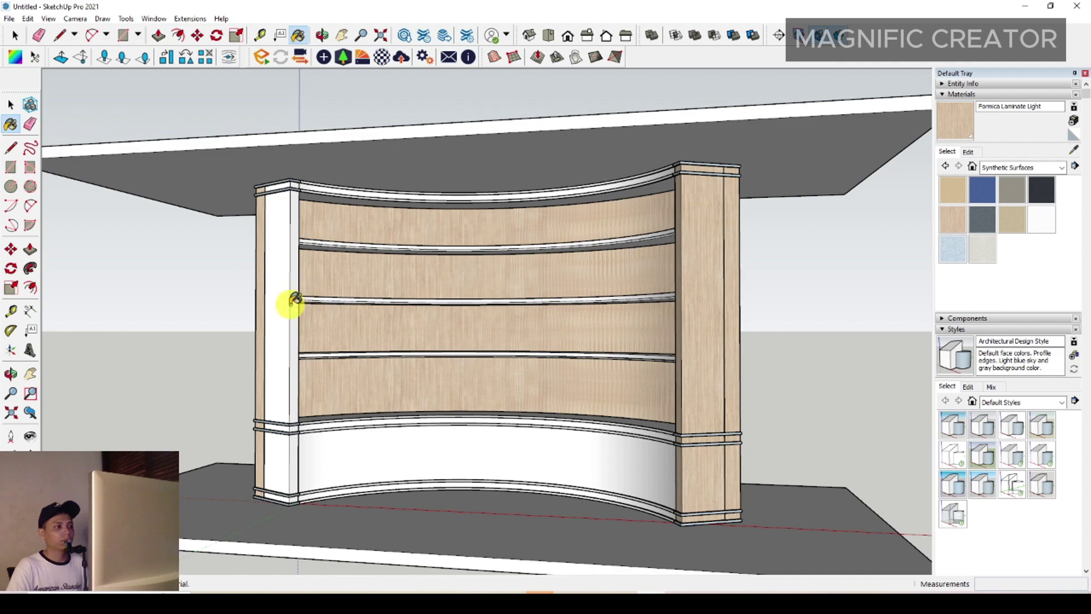
{"action": "left_click", "coordinate": [294, 299]}
{"action": "left_click", "coordinate": [310, 442]}
- Paint the remaining white curved shelves below the top trim with Formica Laminate Light
{"action": "scroll", "coordinate": [310, 434], "scroll_direction": "up", "scroll_amount": 3}
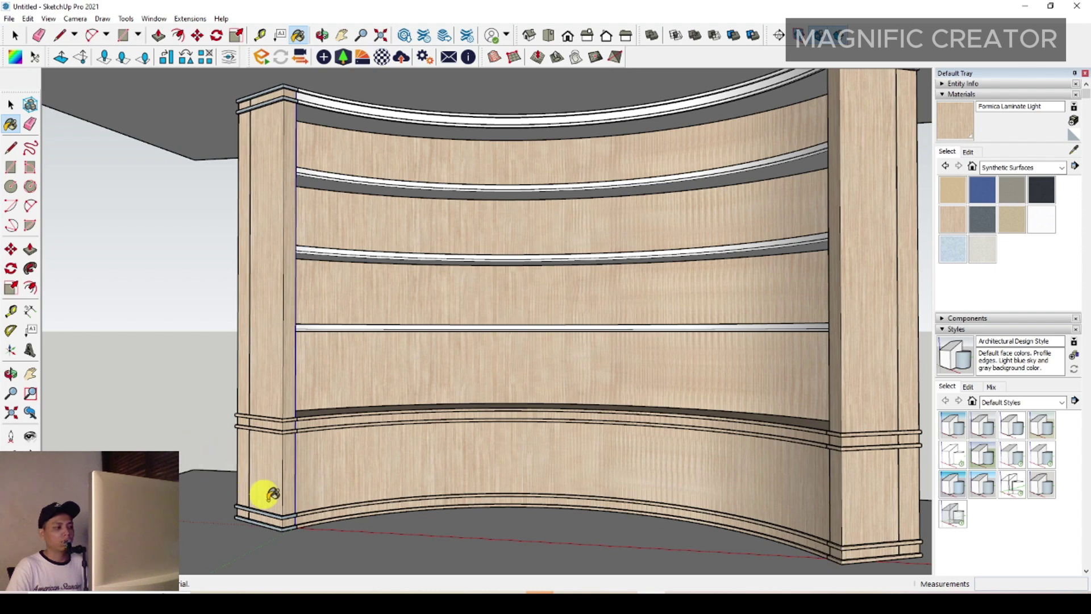
{"action": "scroll", "coordinate": [271, 494], "scroll_direction": "up", "scroll_amount": 3}
{"action": "scroll", "coordinate": [348, 318], "scroll_direction": "down", "scroll_amount": 3}
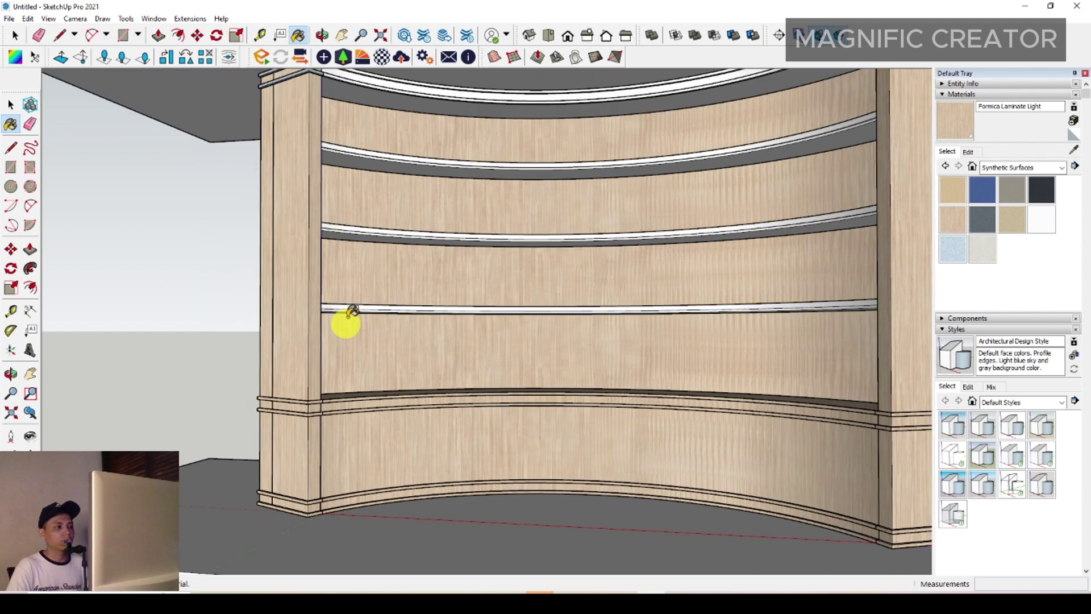
{"action": "scroll", "coordinate": [331, 309], "scroll_direction": "up", "scroll_amount": 1}
{"action": "scroll", "coordinate": [383, 300], "scroll_direction": "down", "scroll_amount": 2}
{"action": "scroll", "coordinate": [325, 315], "scroll_direction": "up", "scroll_amount": 3}
{"action": "scroll", "coordinate": [322, 320], "scroll_direction": "up", "scroll_amount": 1}
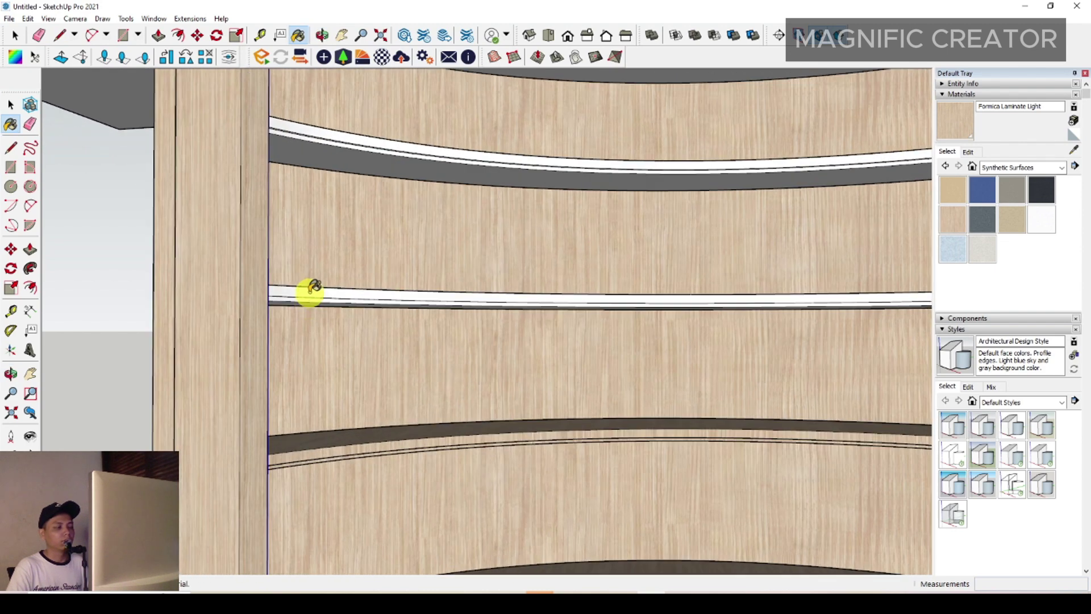
{"action": "left_click", "coordinate": [309, 295]}
{"action": "scroll", "coordinate": [312, 287], "scroll_direction": "down", "scroll_amount": 1}
{"action": "left_click", "coordinate": [339, 187]}
{"action": "mouse_move", "coordinate": [351, 185]}
{"action": "middle_mouse_down"}
{"action": "mouse_move", "coordinate": [368, 345]}
{"action": "mouse_move", "coordinate": [373, 333]}
{"action": "middle_mouse_up"}
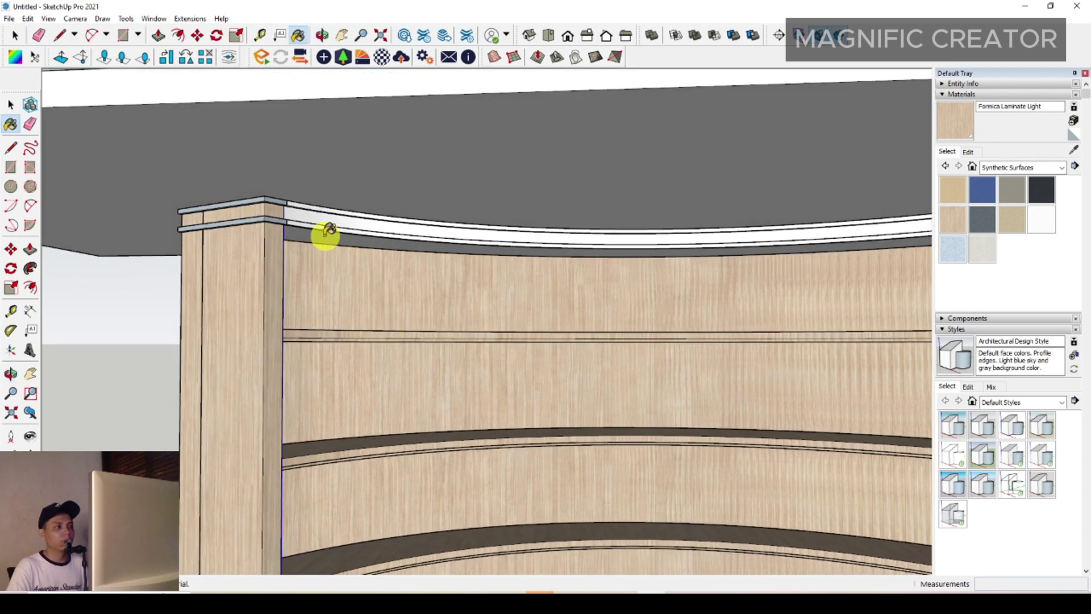
- Paint the curved top board and its trim strips with Formica Laminate Light
{"action": "left_click", "coordinate": [322, 226]}
{"action": "left_click", "coordinate": [321, 209]}
{"action": "scroll", "coordinate": [317, 212], "scroll_direction": "down", "scroll_amount": 6}
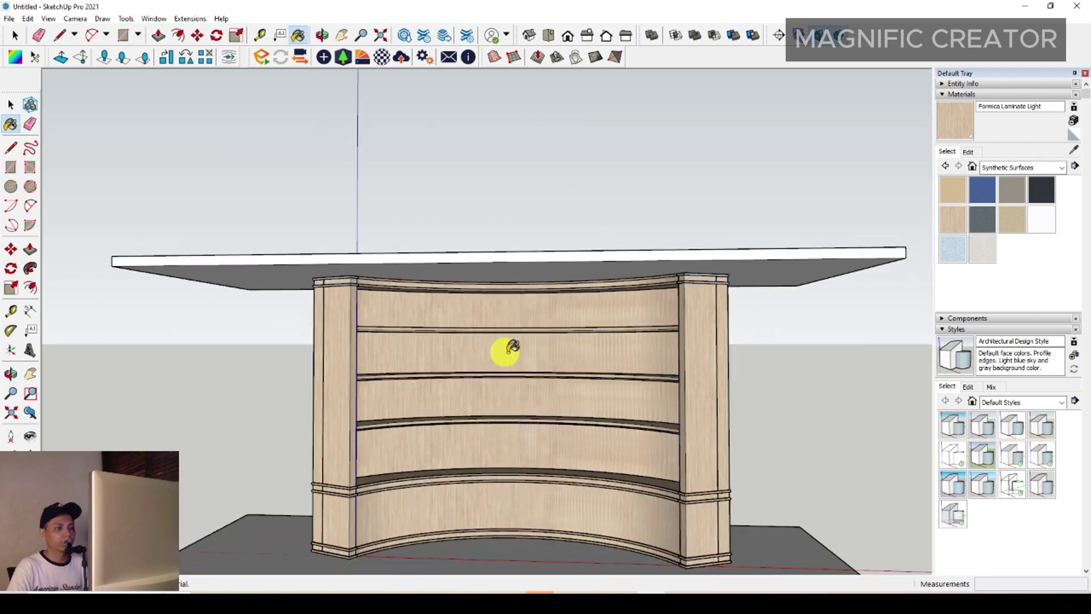
{"action": "middle_click_drag", "start_coordinate": [512, 348], "coordinate": [689, 401]}
{"action": "key", "text": "space"}
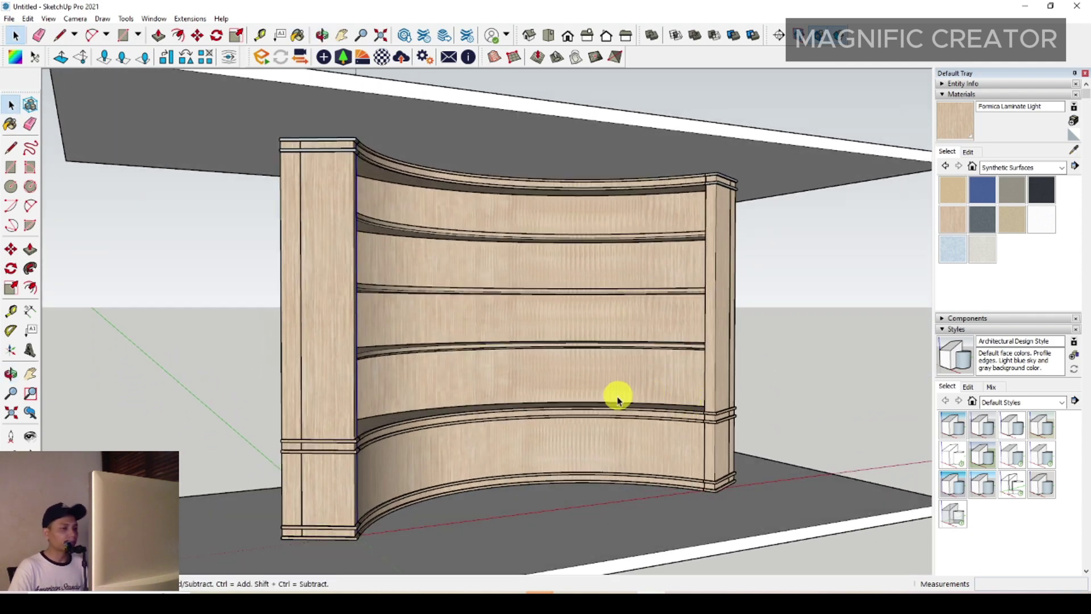
- Paint the cap trims at the top of both side columns with Formica Laminate Light
{"action": "scroll", "coordinate": [563, 377], "scroll_direction": "up", "scroll_amount": 5}
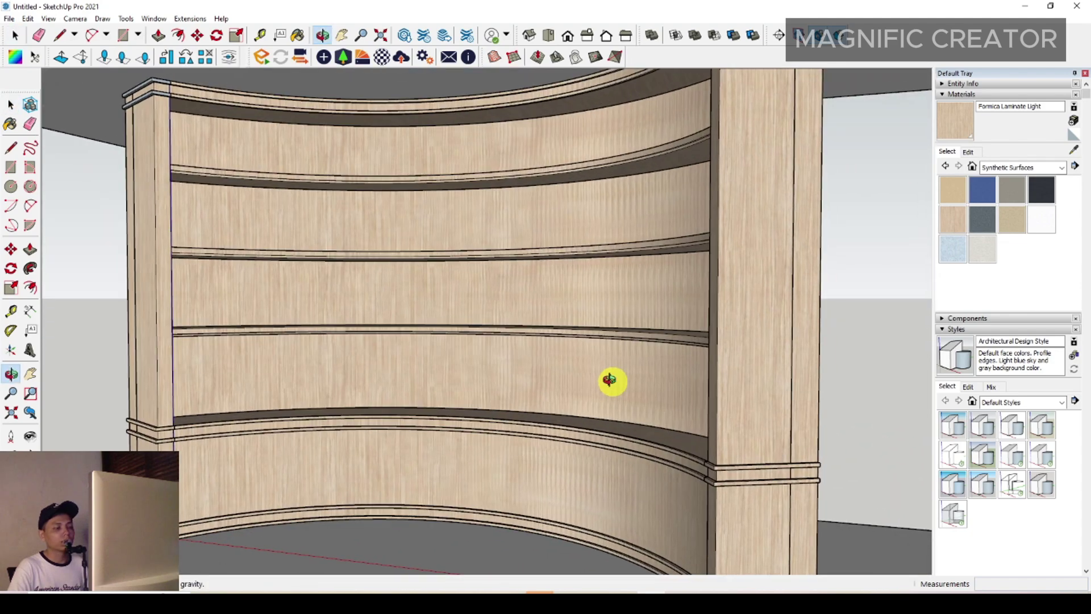
{"action": "middle_click_drag", "start_coordinate": [614, 382], "coordinate": [631, 331]}
{"action": "scroll", "coordinate": [554, 400], "scroll_direction": "down", "scroll_amount": 3}
{"action": "scroll", "coordinate": [705, 142], "scroll_direction": "up", "scroll_amount": 3}
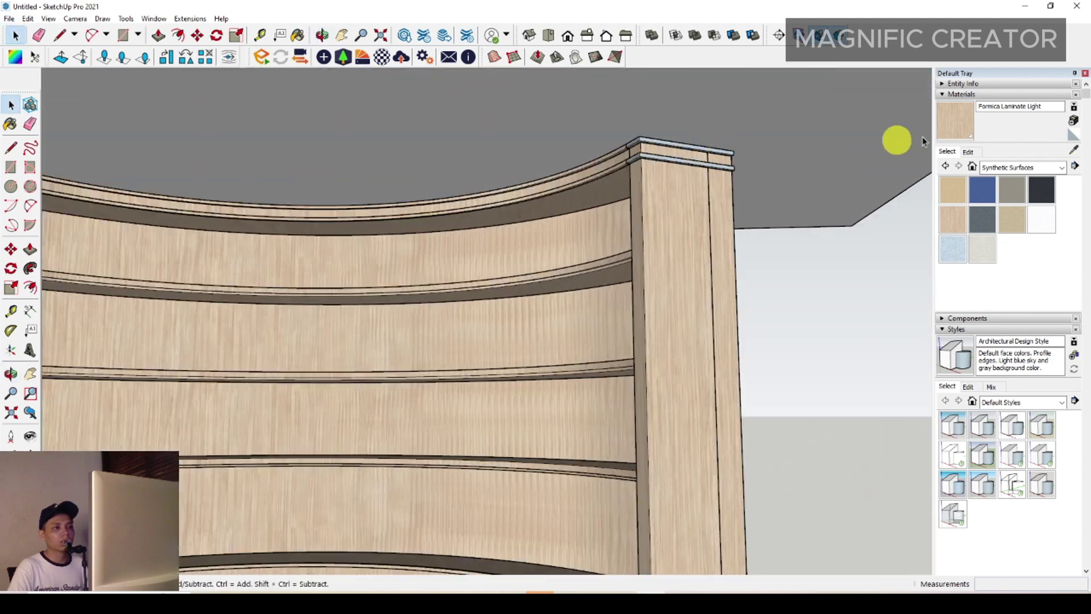
{"action": "key", "text": "b"}
{"action": "scroll", "coordinate": [654, 153], "scroll_direction": "up", "scroll_amount": 3}
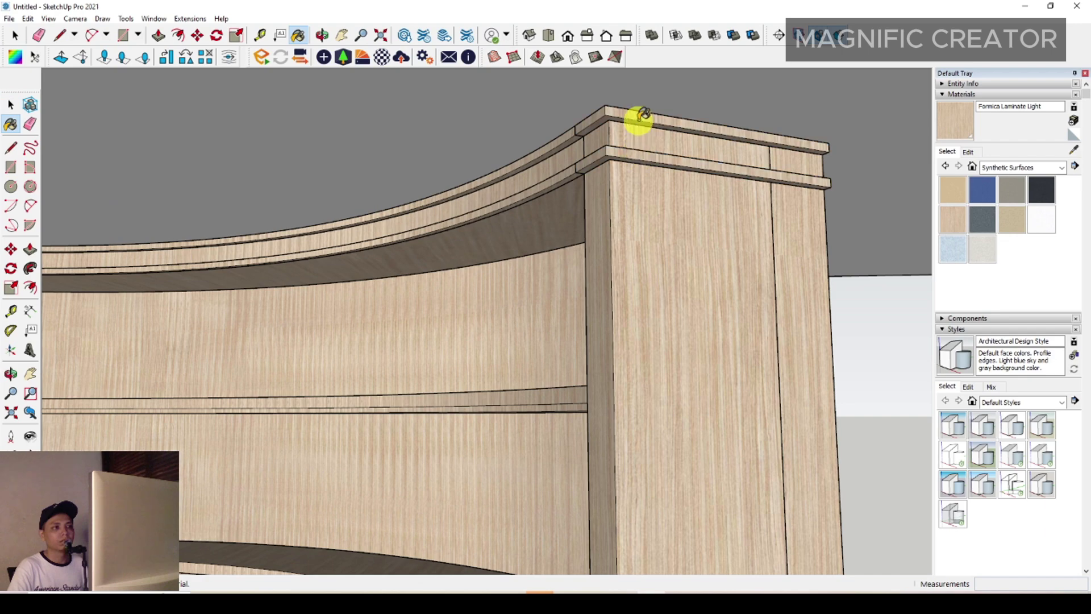
{"action": "key", "text": "space"}
{"action": "scroll", "coordinate": [711, 253], "scroll_direction": "down", "scroll_amount": 6}
{"action": "scroll", "coordinate": [705, 261], "scroll_direction": "up", "scroll_amount": 4}
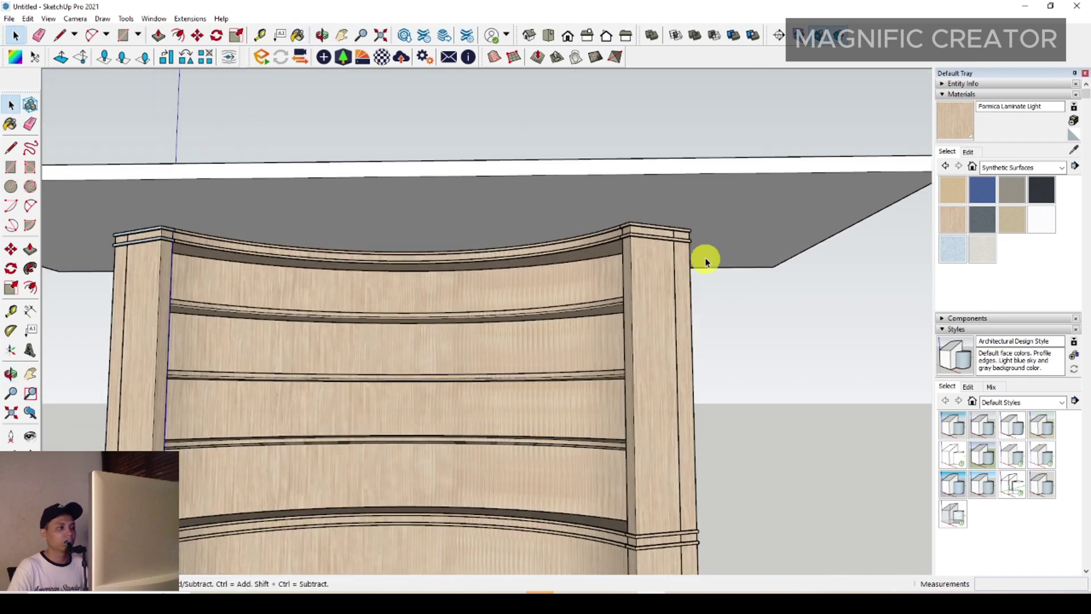
{"action": "left_click", "coordinate": [962, 121]}
{"action": "scroll", "coordinate": [244, 227], "scroll_direction": "up", "scroll_amount": 5}
{"action": "scroll", "coordinate": [263, 246], "scroll_direction": "down", "scroll_amount": 8}
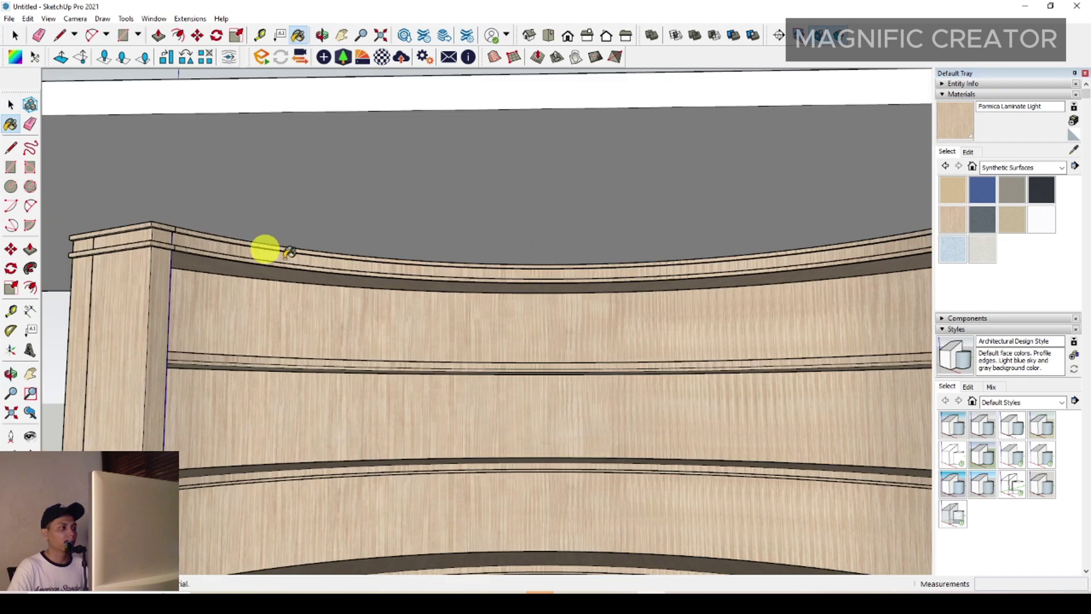
- Draw a book-footprint rectangle of about 237 × 44 mm on the lowest shelf, running from back to front
{"action": "middle_click_drag", "start_coordinate": [426, 431], "coordinate": [424, 370]}
{"action": "scroll", "coordinate": [426, 370], "scroll_direction": "up", "scroll_amount": 6}
{"action": "scroll", "coordinate": [354, 375], "scroll_direction": "up", "scroll_amount": 3}
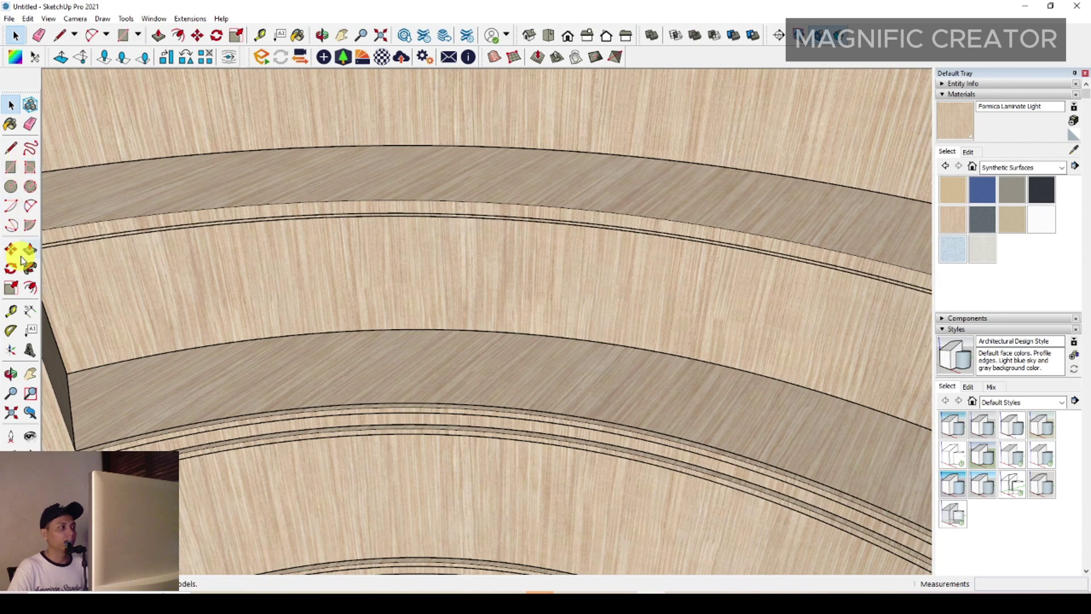
{"action": "left_click", "coordinate": [12, 166]}
{"action": "scroll", "coordinate": [341, 358], "scroll_direction": "up", "scroll_amount": 4}
{"action": "left_click", "coordinate": [336, 329]}
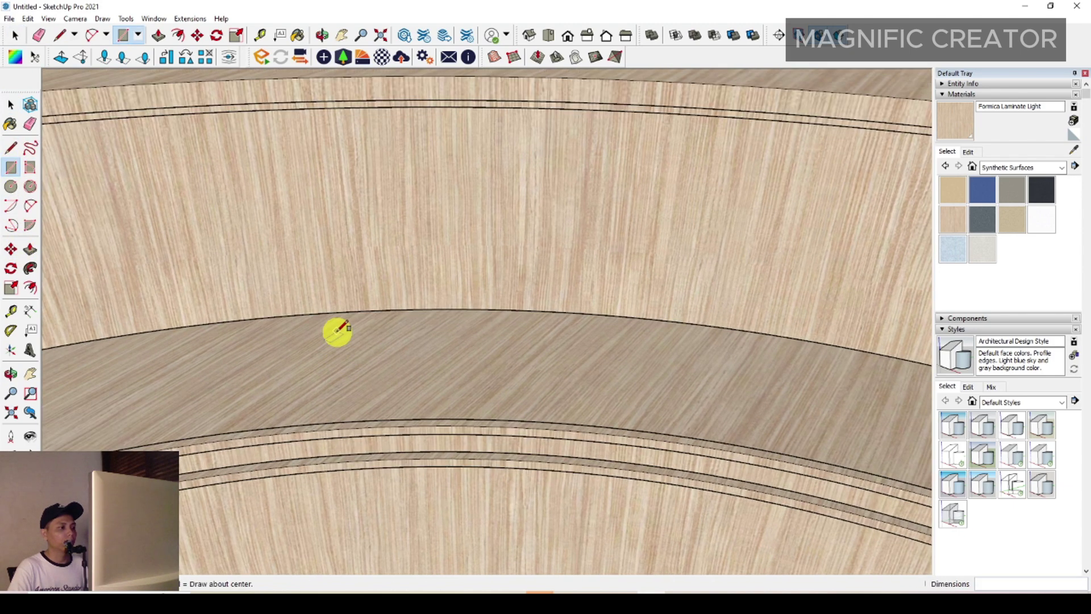
{"action": "scroll", "coordinate": [338, 370], "scroll_direction": "up", "scroll_amount": 3}
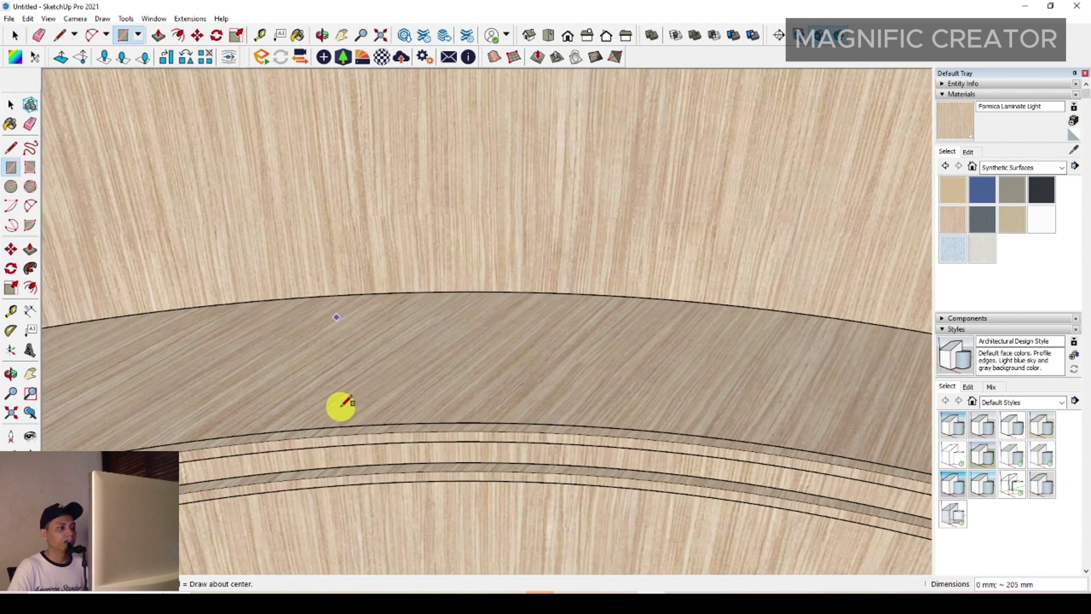
{"action": "left_click", "coordinate": [254, 386]}
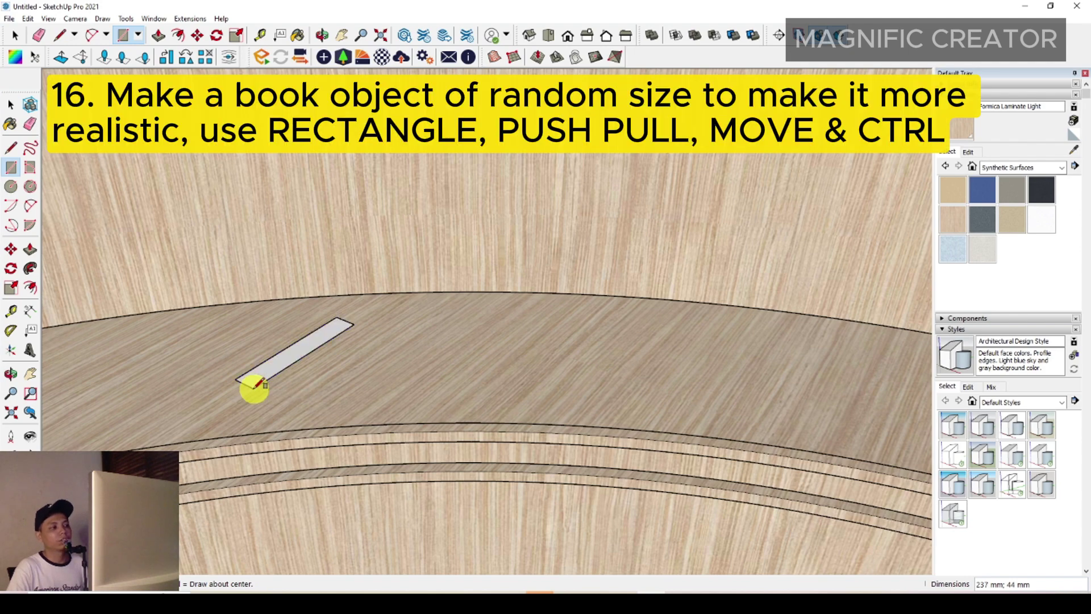
- Push/Pull the rectangle up into an upright book of arbitrary height and make the whole block a group
{"action": "key", "text": "space"}
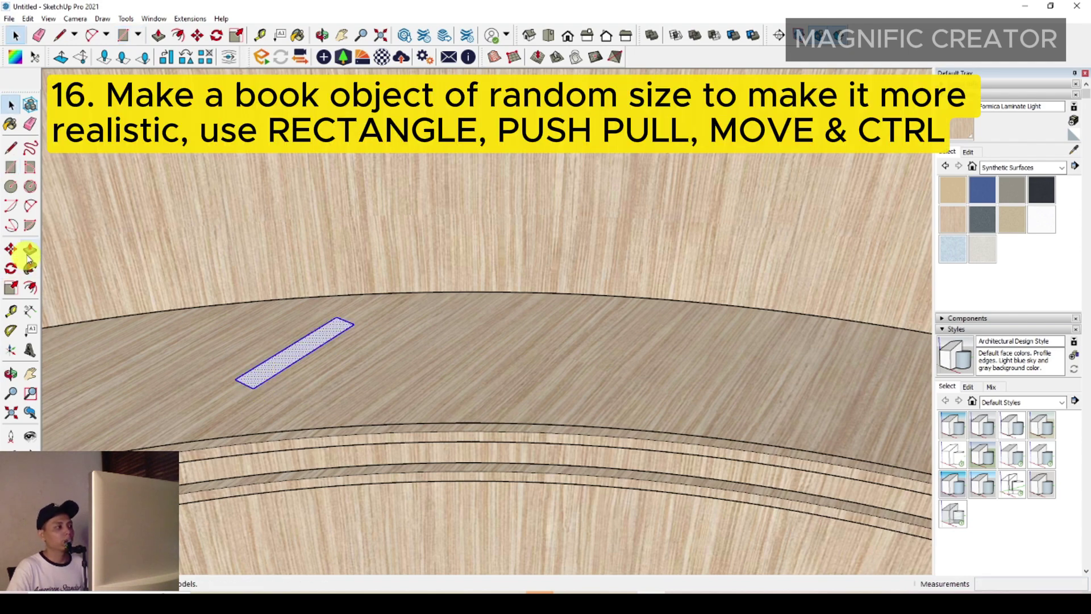
{"action": "left_click", "coordinate": [29, 250]}
{"action": "left_click", "coordinate": [270, 359]}
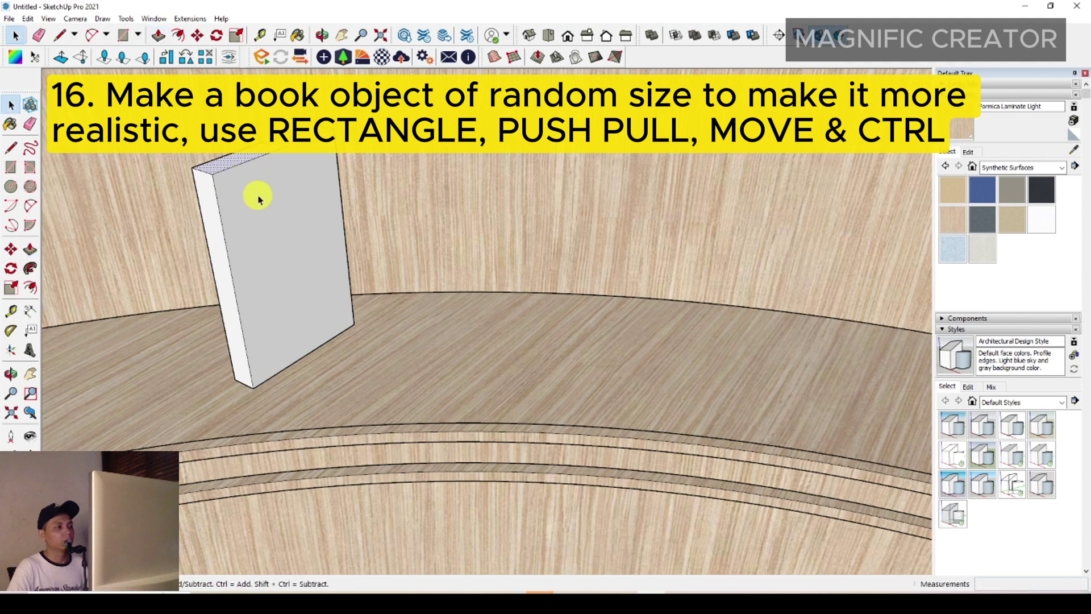
{"action": "triple_click", "coordinate": [258, 199]}
{"action": "right_click", "coordinate": [271, 196]}
{"action": "left_click", "coordinate": [301, 293]}
- Copy the book sideways by 44 mm so it stands flush against the original
{"action": "middle_click_drag", "start_coordinate": [302, 292], "coordinate": [207, 290]}
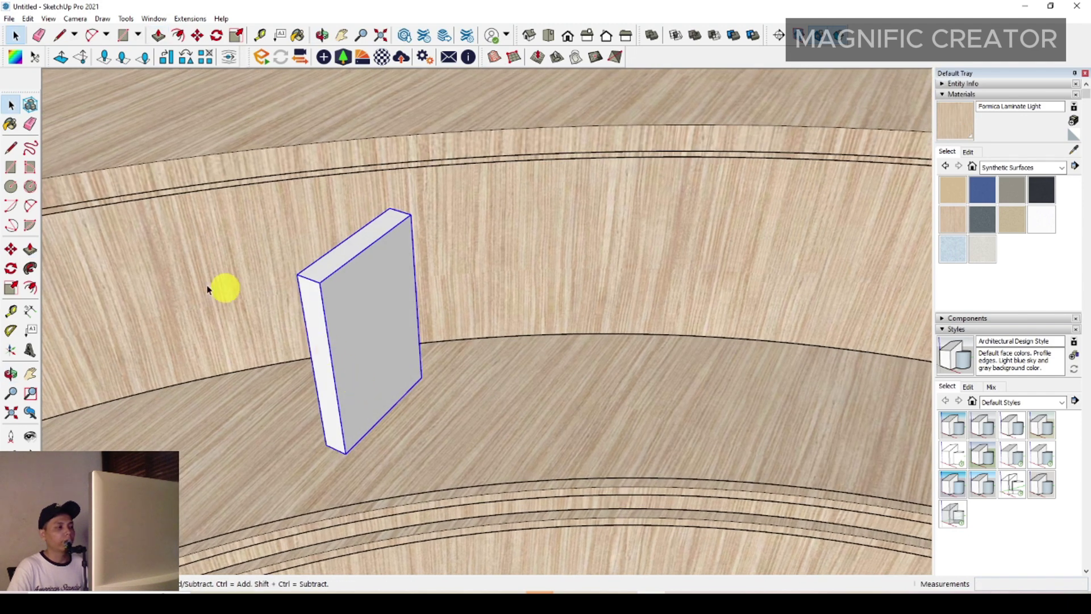
{"action": "left_click", "coordinate": [10, 251]}
{"action": "left_click", "coordinate": [301, 278]}
{"action": "key", "text": "ctrl"}
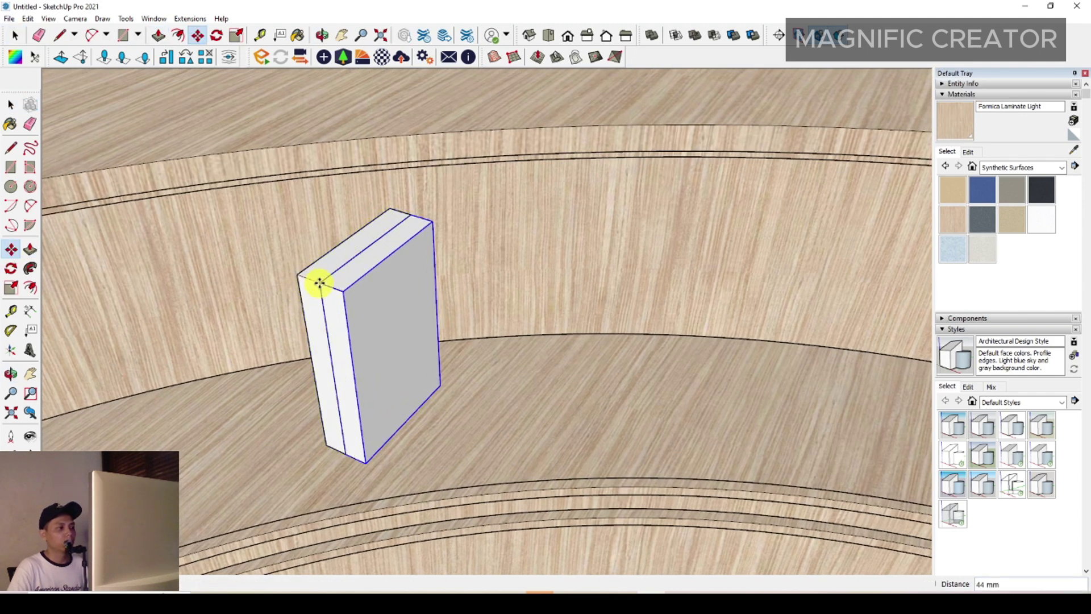
- Inside the copied book's group, Push/Pull its top face down and its spine face back to make it smaller
{"action": "double_click", "coordinate": [354, 289]}
{"action": "left_click", "coordinate": [362, 273]}
{"action": "left_click", "coordinate": [30, 253]}
{"action": "scroll", "coordinate": [393, 280], "scroll_direction": "up", "scroll_amount": 1}
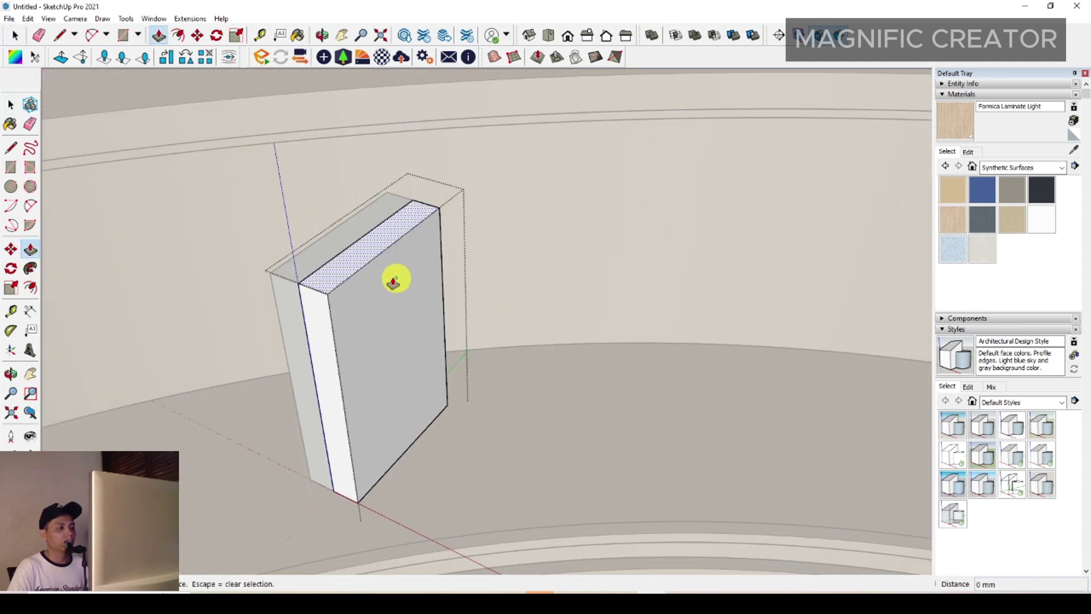
{"action": "left_click_drag", "start_coordinate": [371, 264], "coordinate": [365, 287]}
{"action": "key", "text": "space"}
{"action": "left_click", "coordinate": [328, 352]}
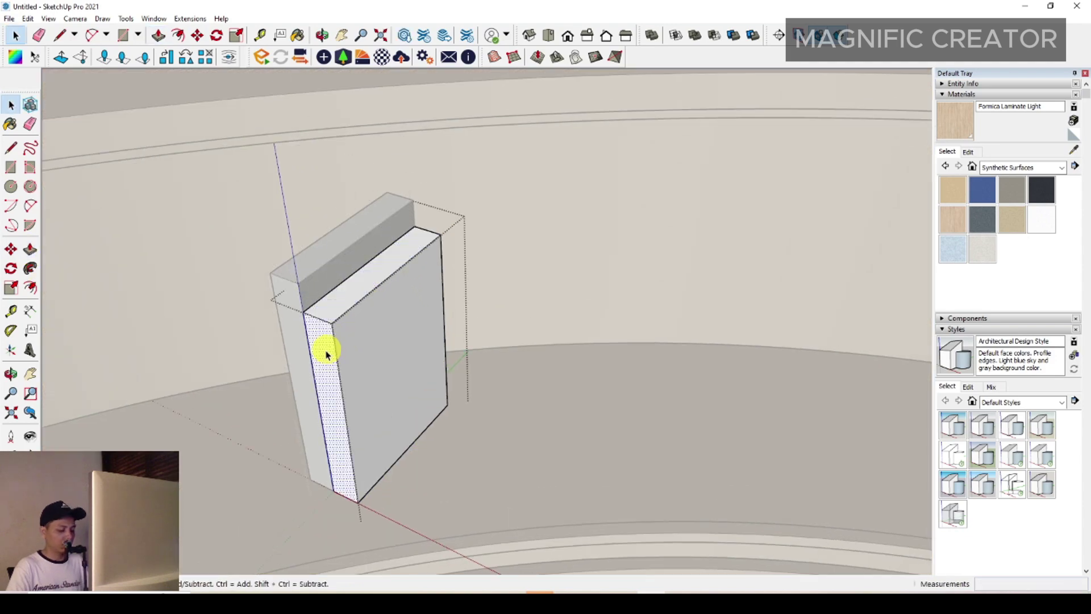
{"action": "key", "text": "p"}
{"action": "left_click_drag", "start_coordinate": [317, 357], "coordinate": [328, 350]}
{"action": "key", "text": "space"}
- Make the second book thinner by pushing its outer side face inward
{"action": "scroll", "coordinate": [403, 348], "scroll_direction": "down", "scroll_amount": 1}
{"action": "left_click", "coordinate": [540, 307]}
{"action": "double_click", "coordinate": [402, 353]}
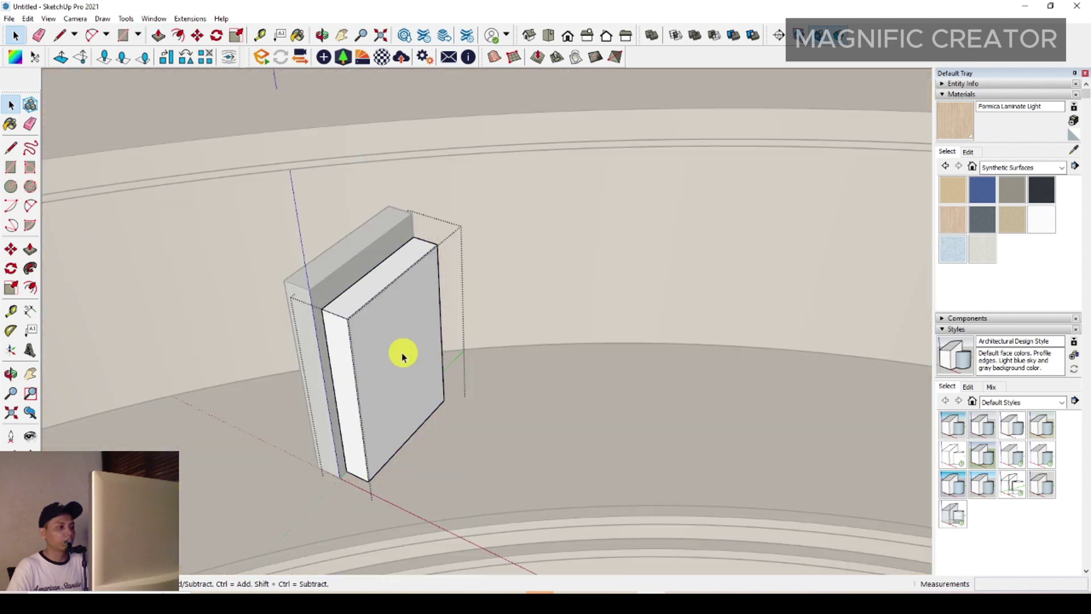
{"action": "left_click", "coordinate": [402, 356]}
{"action": "key", "text": "p"}
{"action": "left_click_drag", "start_coordinate": [397, 366], "coordinate": [394, 360]}
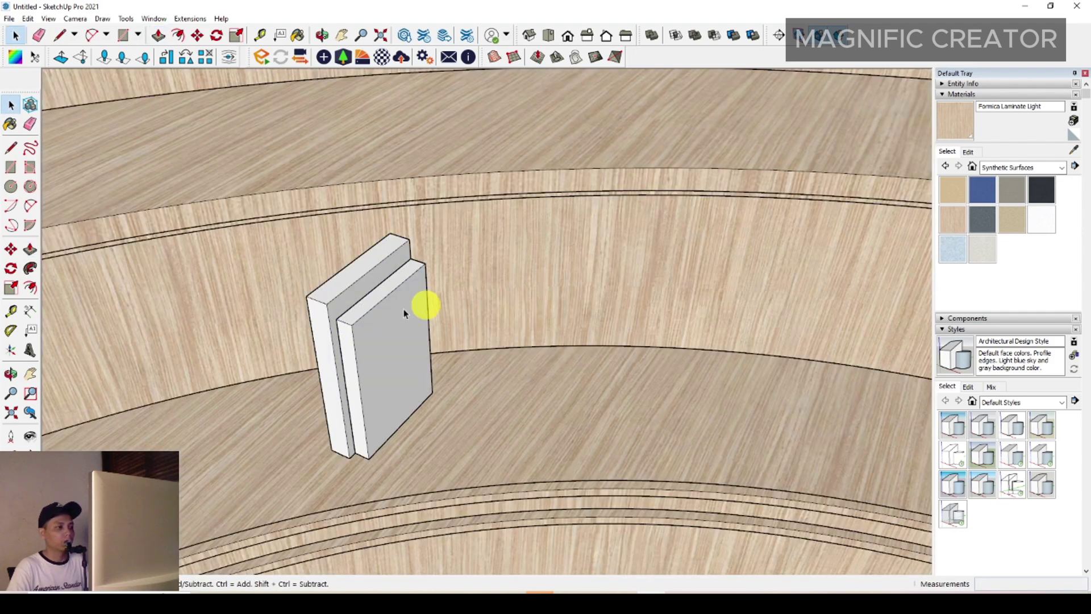
- Copy the first, thicker book to the outer side of the thin second book
{"action": "mouse_move", "coordinate": [403, 309]}
{"action": "middle_mouse_down"}
{"action": "mouse_move", "coordinate": [329, 329]}
{"action": "mouse_move", "coordinate": [390, 373]}
{"action": "mouse_move", "coordinate": [411, 481]}
{"action": "mouse_move", "coordinate": [398, 466]}
{"action": "middle_mouse_up"}
{"action": "left_click", "coordinate": [366, 324]}
{"action": "key", "text": "space"}
{"action": "key", "text": "ctrl"}
{"action": "left_click", "coordinate": [387, 283]}
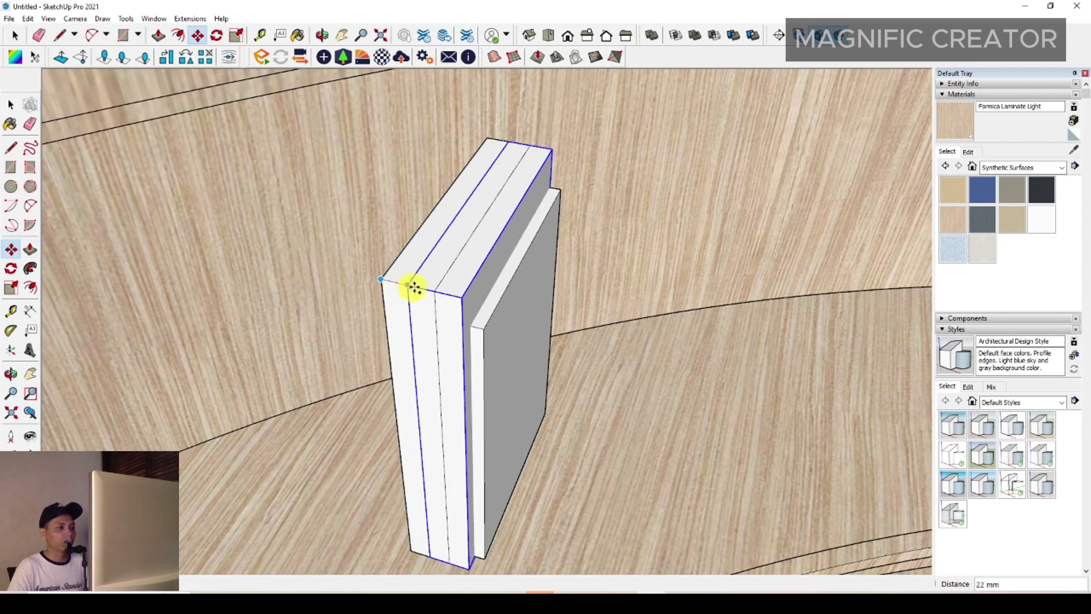
{"action": "scroll", "coordinate": [494, 341], "scroll_direction": "up", "scroll_amount": 1}
{"action": "left_click", "coordinate": [507, 353]}
{"action": "key", "text": "space"}
- Lower the third book's top face and push its spine face back slightly inside its group
{"action": "scroll", "coordinate": [480, 329], "scroll_direction": "down", "scroll_amount": 1}
{"action": "scroll", "coordinate": [480, 328], "scroll_direction": "down", "scroll_amount": 1}
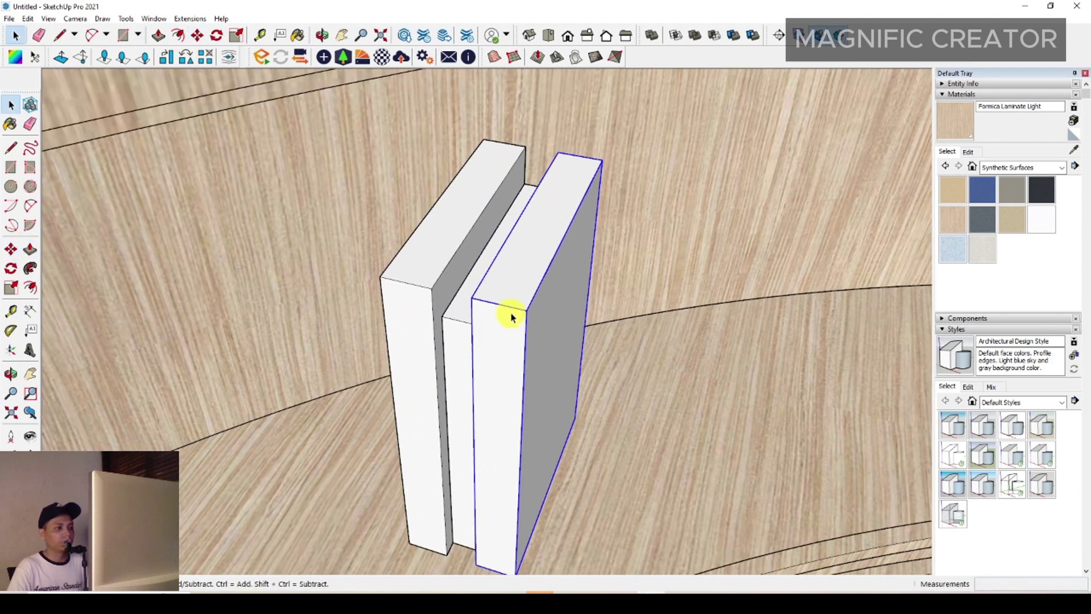
{"action": "double_click", "coordinate": [513, 280]}
{"action": "key", "text": "p"}
{"action": "left_click", "coordinate": [531, 250]}
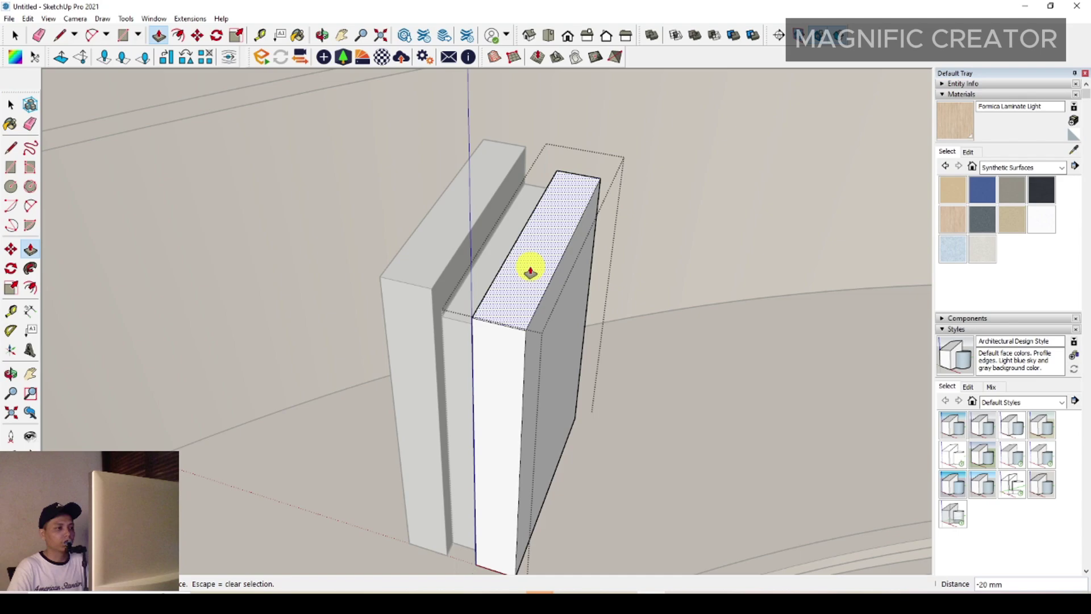
{"action": "left_click", "coordinate": [499, 357]}
{"action": "left_click", "coordinate": [514, 341]}
{"action": "key", "text": "space"}
{"action": "scroll", "coordinate": [574, 287], "scroll_direction": "down", "scroll_amount": 2}
{"action": "left_click", "coordinate": [738, 285]}
- Copy the second and third books together twice along the row, placing each pair against the preceding book
{"action": "middle_click_drag", "start_coordinate": [478, 352], "coordinate": [483, 304]}
{"action": "scroll", "coordinate": [481, 311], "scroll_direction": "up", "scroll_amount": 2}
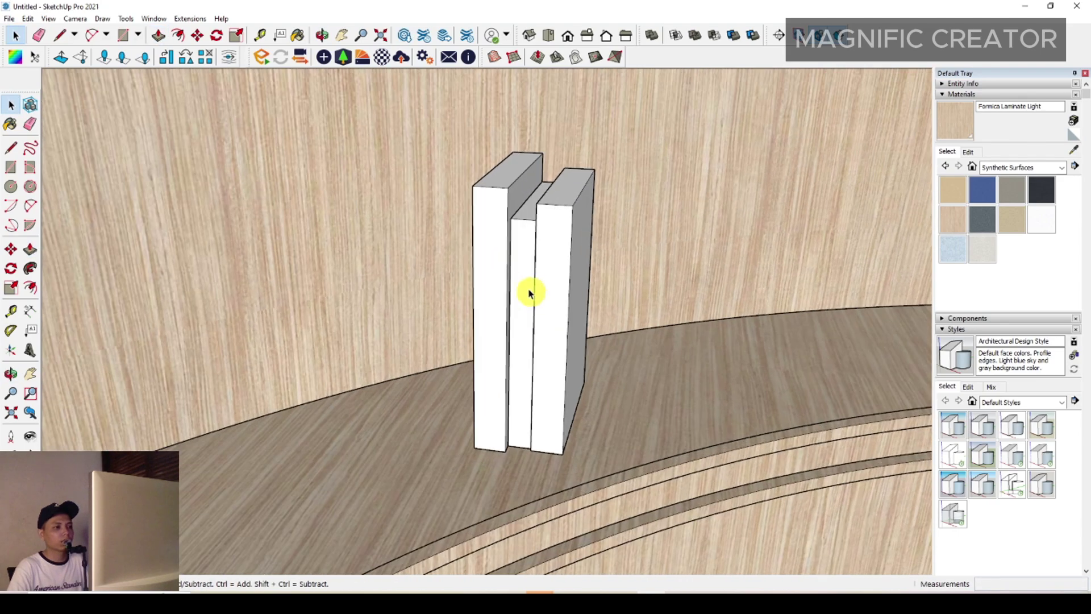
{"action": "left_click", "coordinate": [561, 268], "text": "shift"}
{"action": "middle_click_drag", "start_coordinate": [552, 296], "coordinate": [494, 432]}
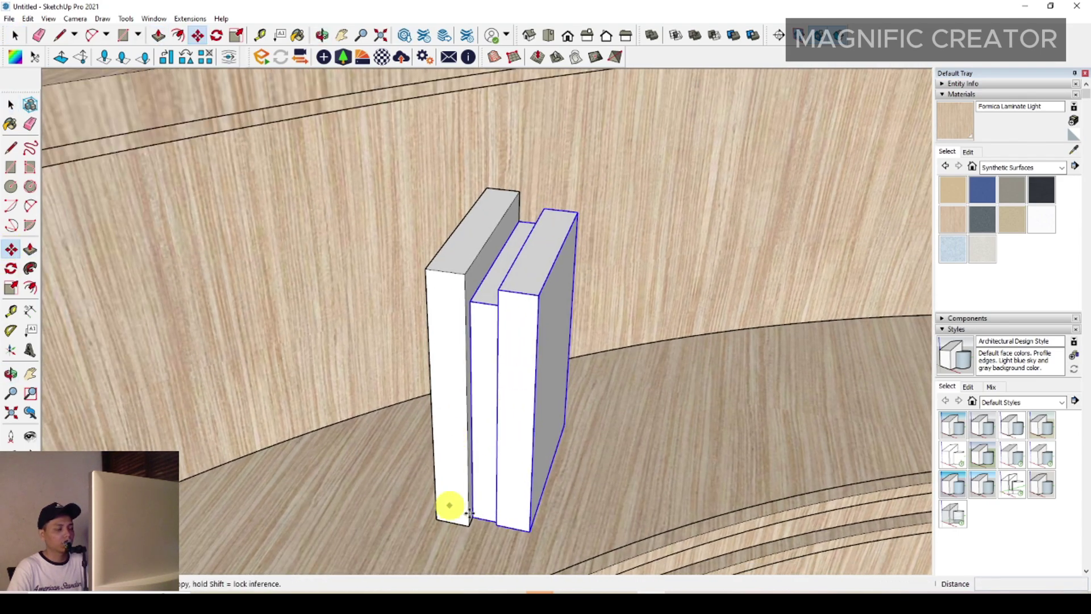
{"action": "scroll", "coordinate": [449, 505], "scroll_direction": "up", "scroll_amount": 5}
{"action": "left_click", "coordinate": [444, 448]}
{"action": "key", "text": "ctrl"}
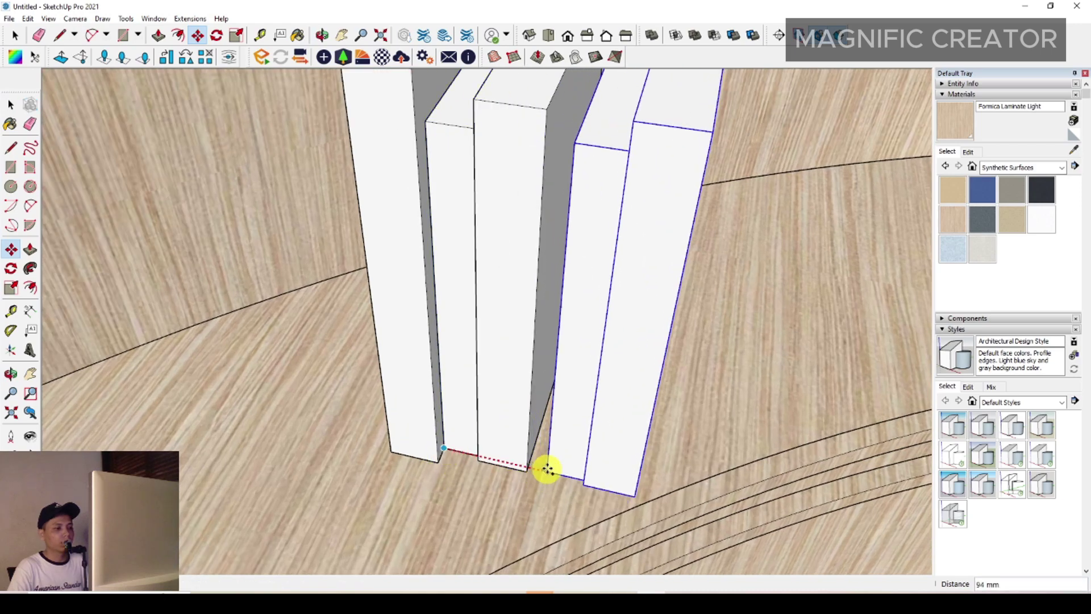
{"action": "left_click", "coordinate": [529, 473]}
{"action": "key", "text": "ctrl"}
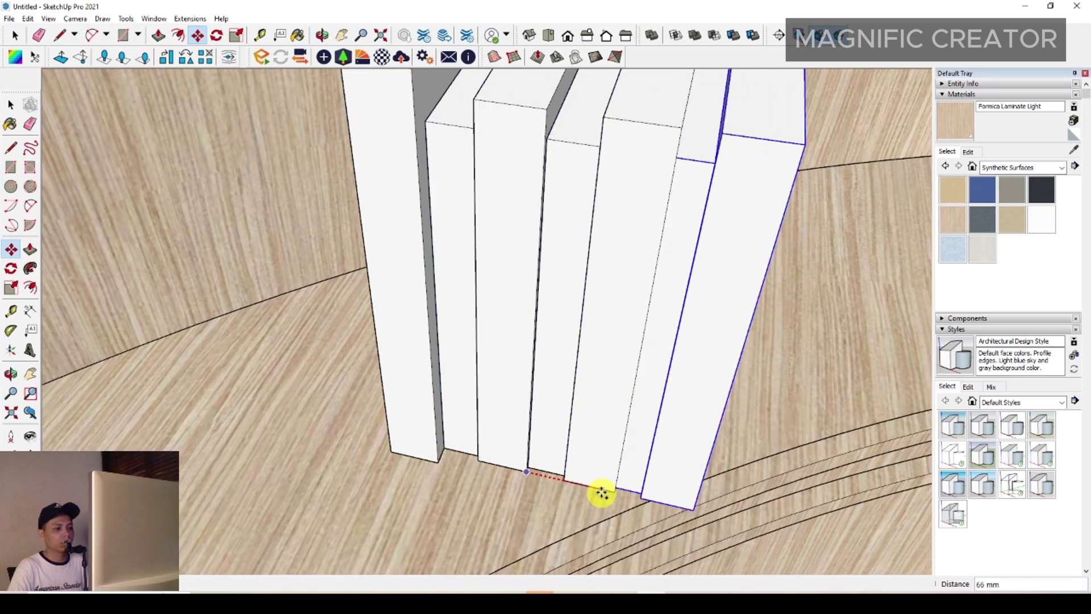
{"action": "left_click", "coordinate": [616, 492]}
{"action": "key", "text": "space"}
- Copy the tall first book to the far end of the row, flush against the last book
{"action": "scroll", "coordinate": [617, 492], "scroll_direction": "down", "scroll_amount": 4}
{"action": "middle_click_drag", "start_coordinate": [651, 422], "coordinate": [607, 287], "text": "shift"}
{"action": "left_click", "coordinate": [490, 261]}
{"action": "scroll", "coordinate": [492, 260], "scroll_direction": "up", "scroll_amount": 2}
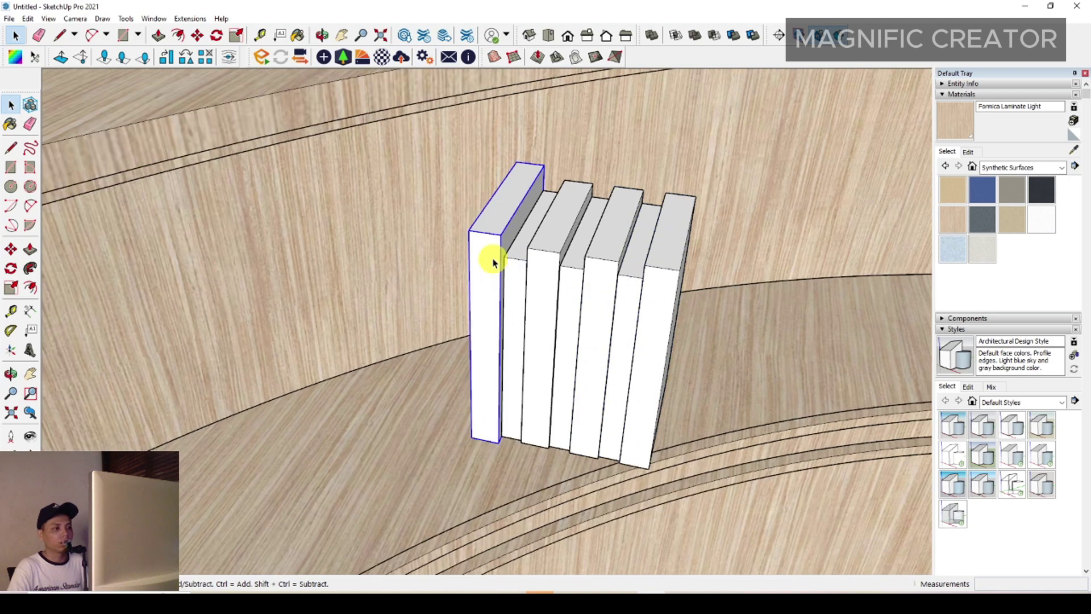
{"action": "middle_click_drag", "start_coordinate": [493, 261], "coordinate": [492, 304]}
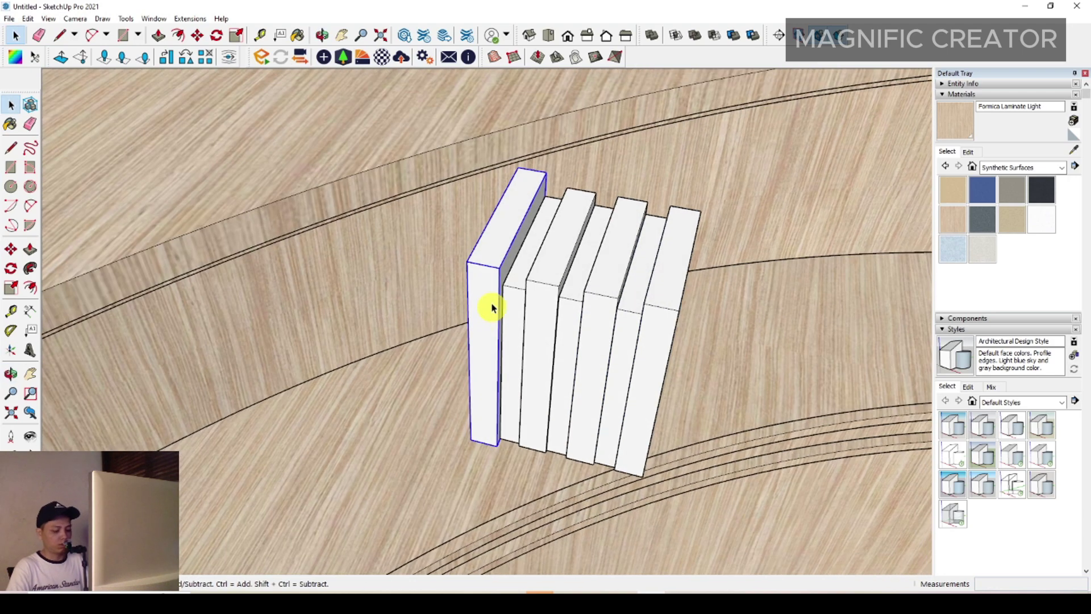
{"action": "left_click", "coordinate": [500, 268]}
{"action": "left_click", "coordinate": [682, 313]}
{"action": "key", "text": "space"}
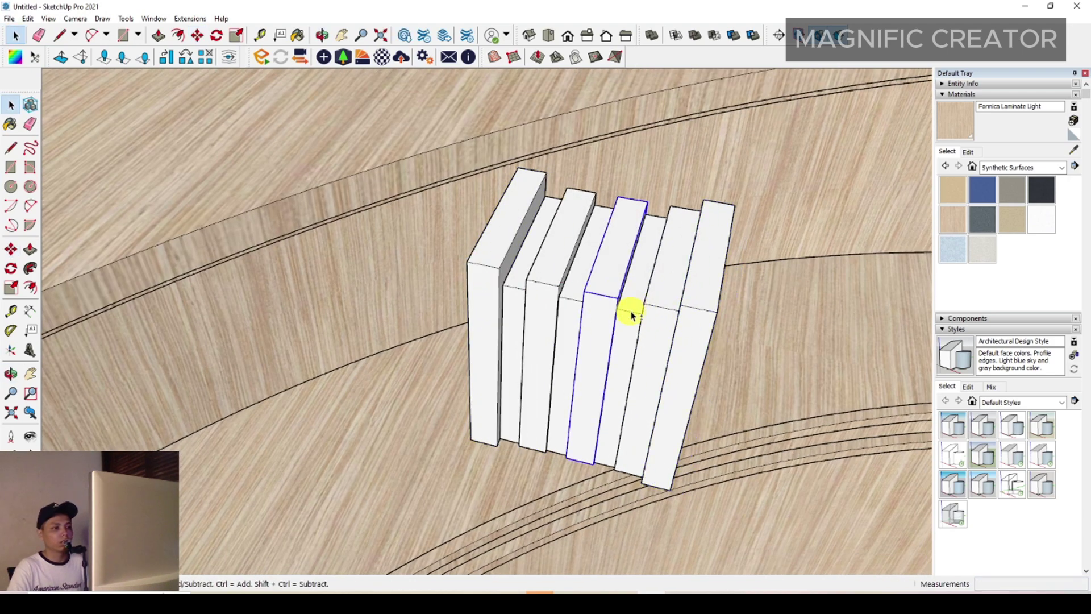
- Copy a thick and thin pair of books from the middle of the row to its outer end
{"action": "left_click", "coordinate": [631, 316], "text": "shift"}
{"action": "middle_click_drag", "start_coordinate": [630, 316], "coordinate": [503, 314]}
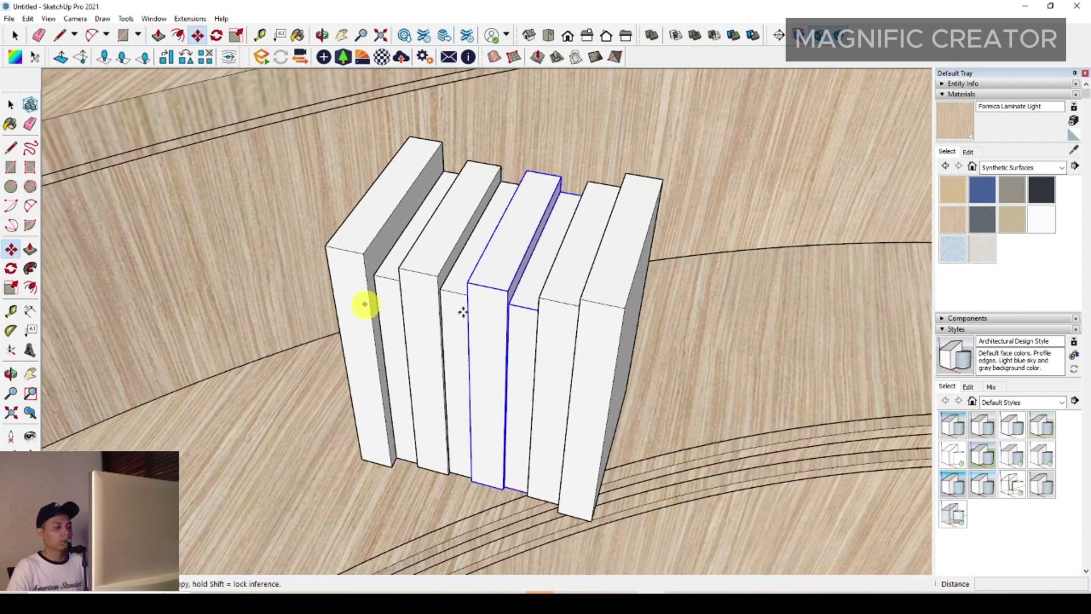
{"action": "scroll", "coordinate": [462, 312], "scroll_direction": "up", "scroll_amount": 1}
{"action": "left_click", "coordinate": [458, 281]}
{"action": "left_click", "coordinate": [654, 321]}
{"action": "key", "text": "space"}
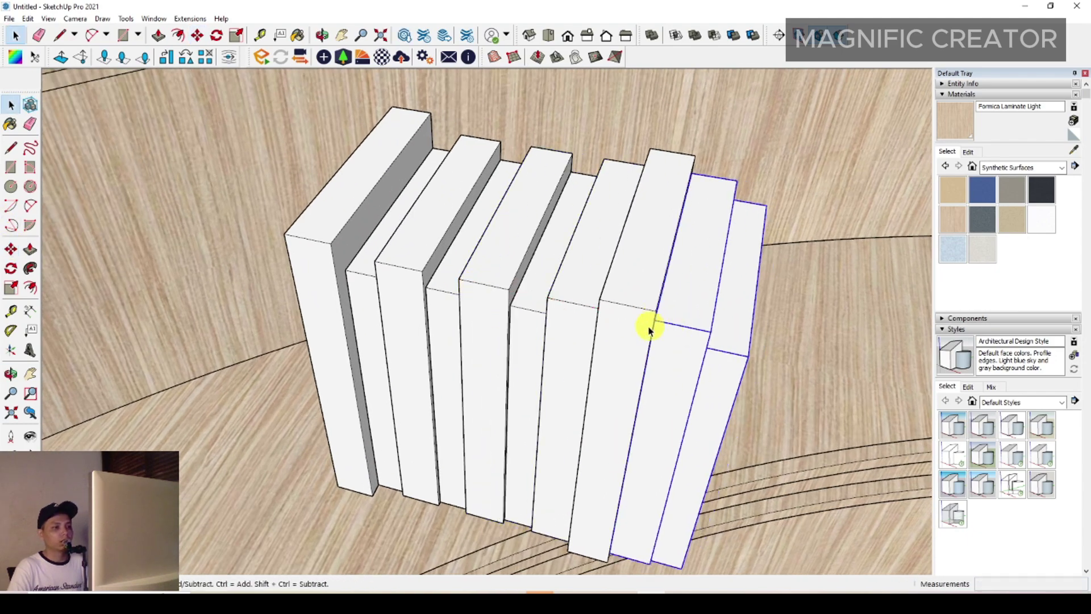
- Select the whole row of books and make it a single component with the default definition settings
{"action": "scroll", "coordinate": [650, 330], "scroll_direction": "down", "scroll_amount": 3}
{"action": "middle_click_drag", "start_coordinate": [631, 394], "coordinate": [489, 312]}
{"action": "scroll", "coordinate": [522, 370], "scroll_direction": "up", "scroll_amount": 2}
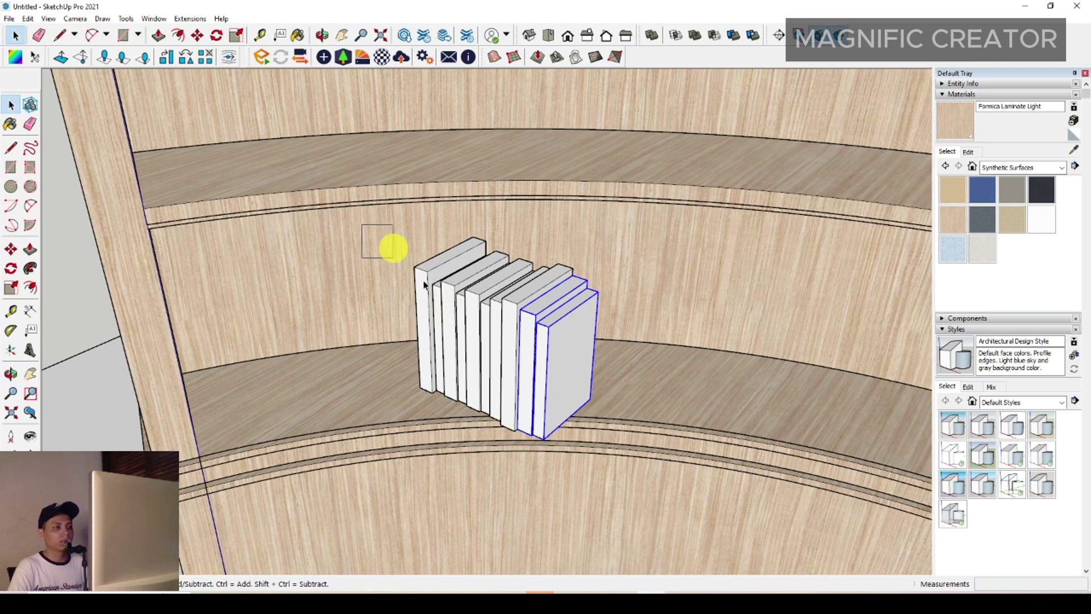
{"action": "left_click_drag", "start_coordinate": [423, 284], "coordinate": [720, 519]}
{"action": "right_click", "coordinate": [567, 335]}
{"action": "left_click", "coordinate": [595, 446]}
{"action": "scroll", "coordinate": [501, 381], "scroll_direction": "down", "scroll_amount": 1}
{"action": "mouse_move", "coordinate": [508, 375]}
{"action": "middle_mouse_down"}
{"action": "mouse_move", "coordinate": [482, 394]}
{"action": "mouse_move", "coordinate": [524, 382]}
{"action": "middle_mouse_up"}
{"action": "right_click", "coordinate": [526, 382]}
{"action": "left_click", "coordinate": [577, 480]}
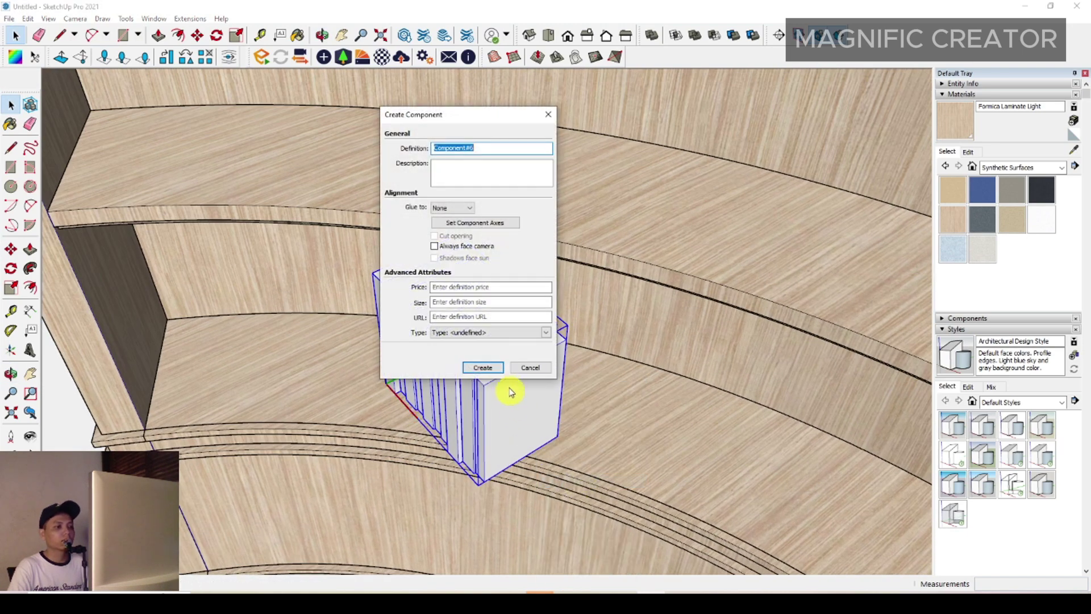
{"action": "left_click", "coordinate": [490, 368]}
- Rotate the book component on the shelf so its row runs along the shelf's curve with the spines facing outward
{"action": "middle_click_drag", "start_coordinate": [506, 397], "coordinate": [480, 412]}
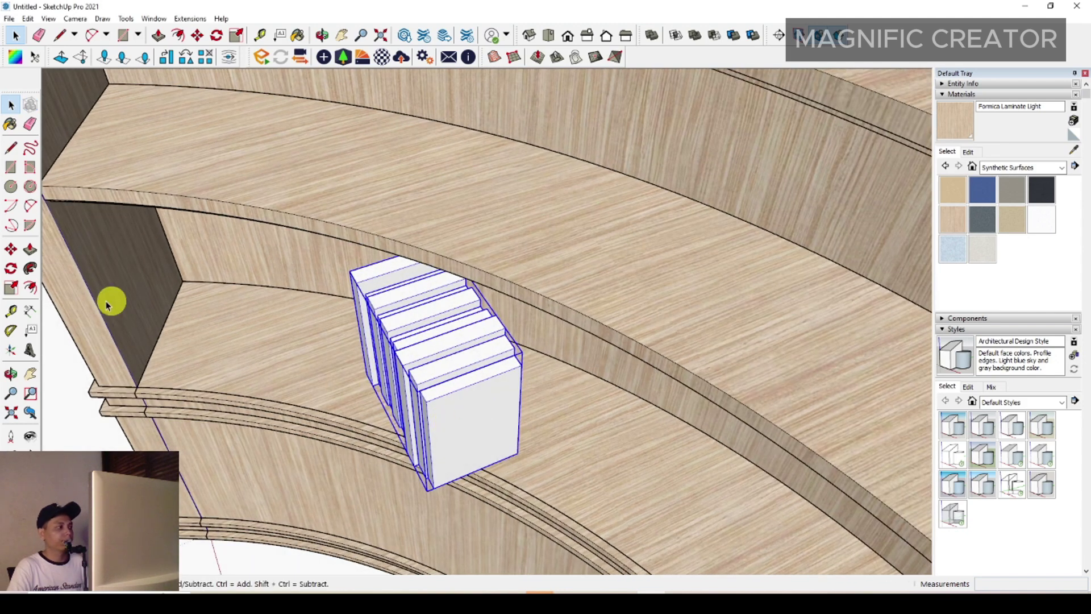
{"action": "left_click", "coordinate": [10, 270]}
{"action": "left_click", "coordinate": [391, 408]}
{"action": "middle_click_drag", "start_coordinate": [508, 458], "coordinate": [356, 403]}
{"action": "left_click_drag", "start_coordinate": [340, 413], "coordinate": [353, 456]}
{"action": "left_click", "coordinate": [446, 428]}
{"action": "key", "text": "space"}
- Move the book component along the shelf to the end beside the bookcase's left side panel
{"action": "middle_click_drag", "start_coordinate": [446, 428], "coordinate": [555, 397]}
{"action": "key", "text": "m"}
{"action": "left_click", "coordinate": [555, 398]}
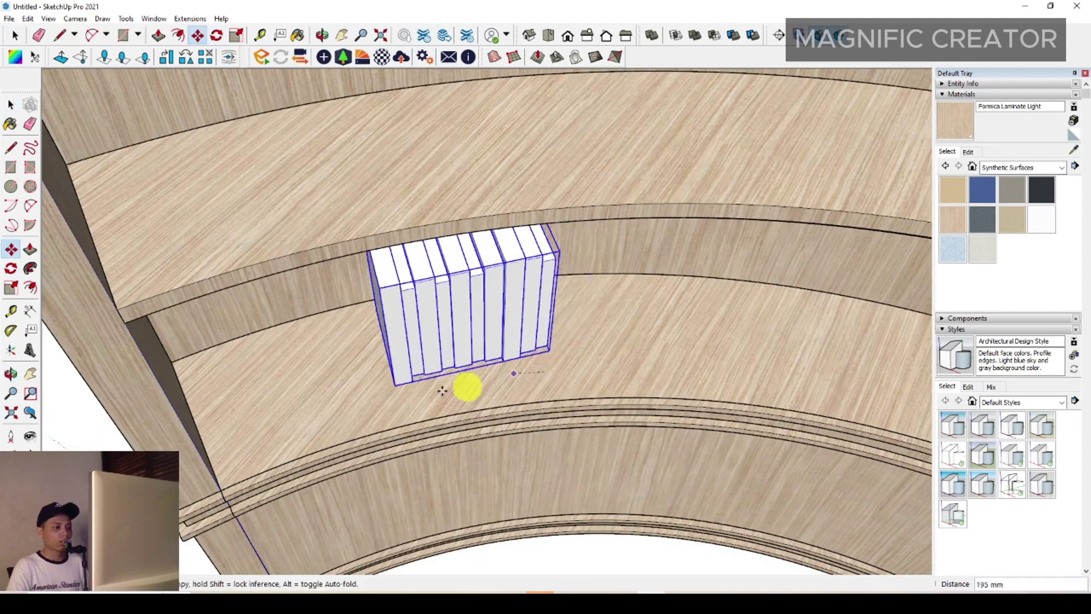
{"action": "key", "text": "space"}
{"action": "scroll", "coordinate": [231, 406], "scroll_direction": "up", "scroll_amount": 2}
{"action": "middle_click_drag", "start_coordinate": [230, 407], "coordinate": [370, 387], "text": "shift"}
{"action": "scroll", "coordinate": [282, 385], "scroll_direction": "up", "scroll_amount": 1}
{"action": "scroll", "coordinate": [353, 360], "scroll_direction": "up", "scroll_amount": 2}
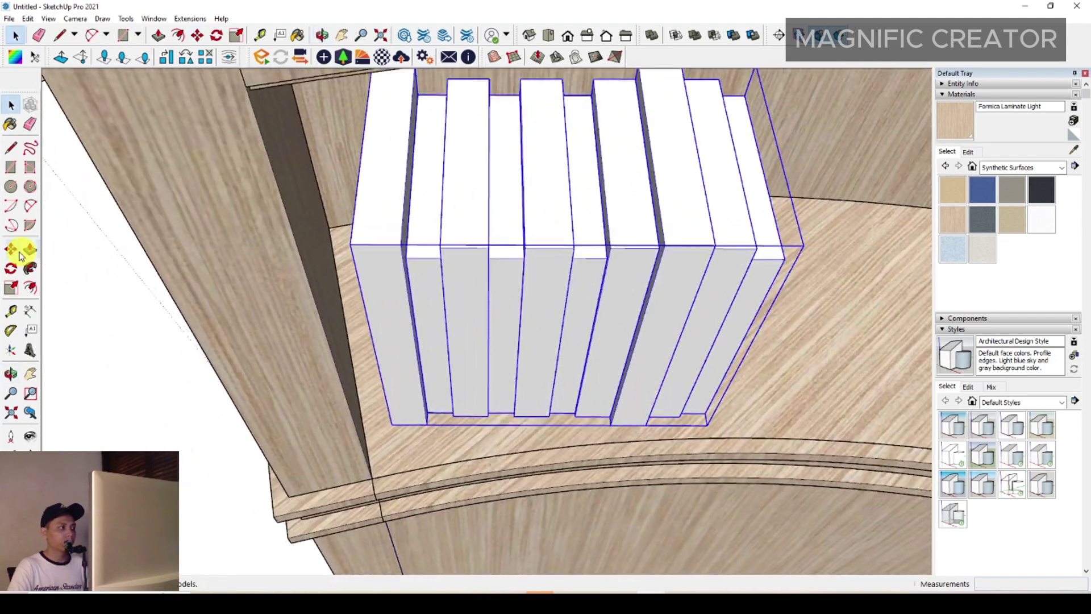
{"action": "left_click", "coordinate": [11, 275]}
{"action": "scroll", "coordinate": [432, 453], "scroll_direction": "up", "scroll_amount": 3}
{"action": "middle_click_drag", "start_coordinate": [431, 453], "coordinate": [473, 528]}
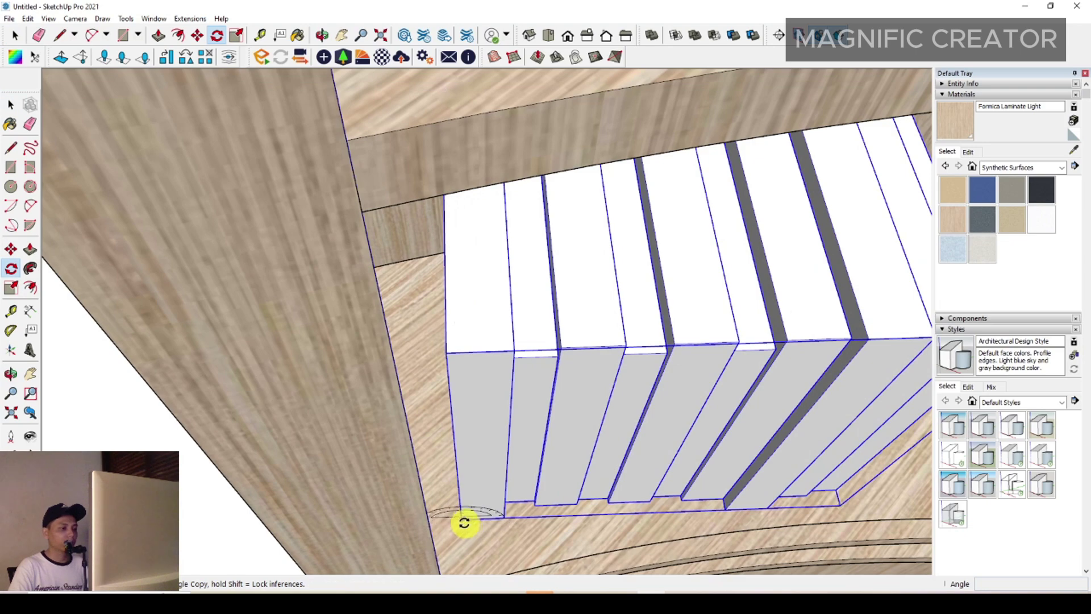
{"action": "scroll", "coordinate": [464, 523], "scroll_direction": "up", "scroll_amount": 6}
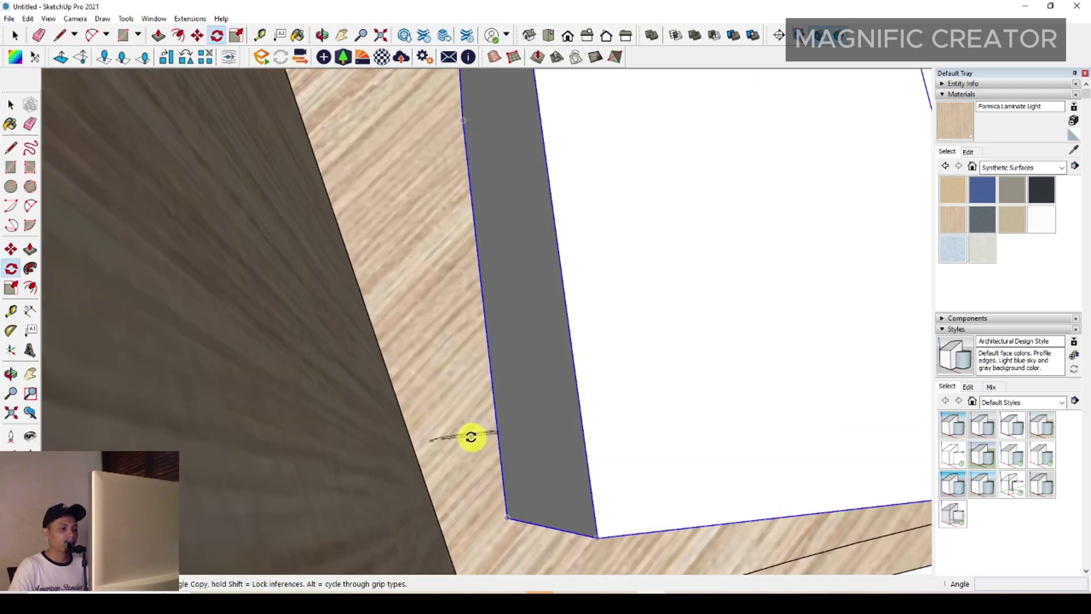
{"action": "middle_click_drag", "start_coordinate": [471, 436], "coordinate": [485, 379]}
{"action": "key", "text": "space"}
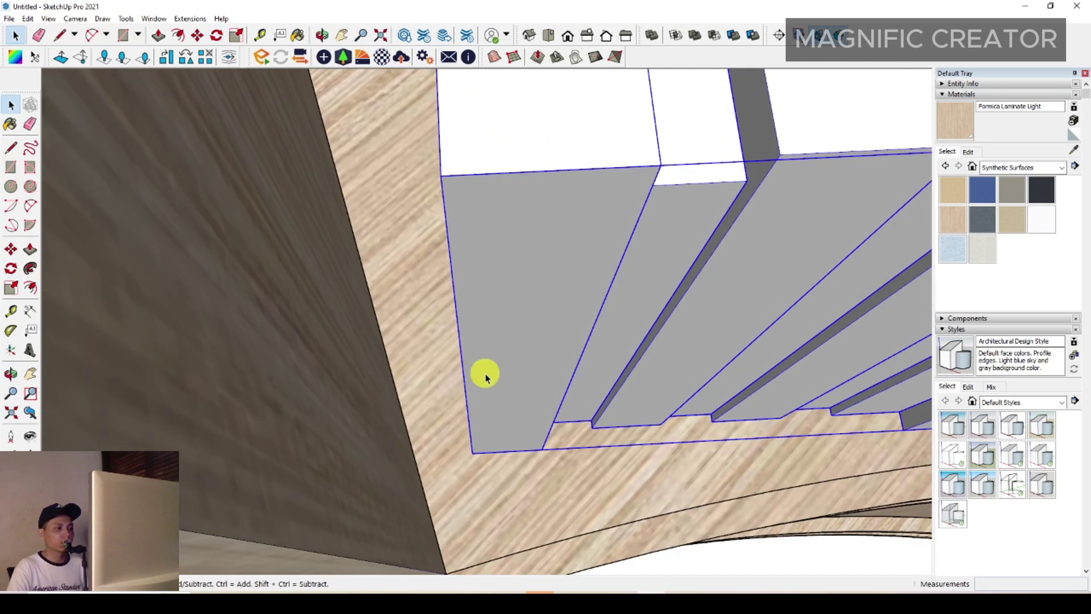
- Rotate the book component about 12.6 degrees around its front bottom corner to bring its end book in line with the side panel
{"action": "scroll", "coordinate": [486, 377], "scroll_direction": "down", "scroll_amount": 2}
{"action": "scroll", "coordinate": [499, 318], "scroll_direction": "up", "scroll_amount": 2}
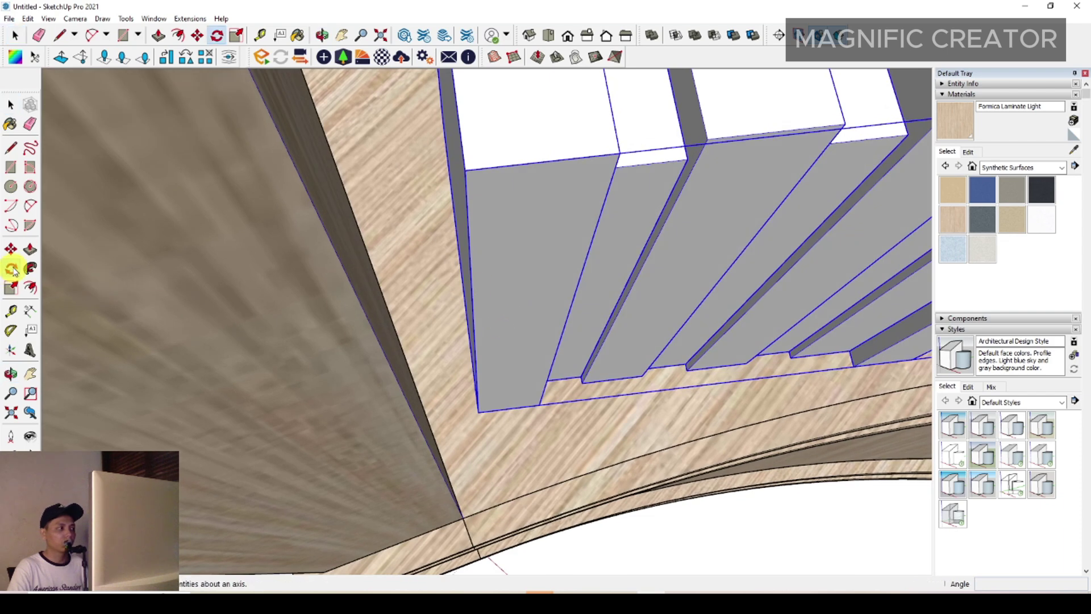
{"action": "left_click", "coordinate": [457, 265]}
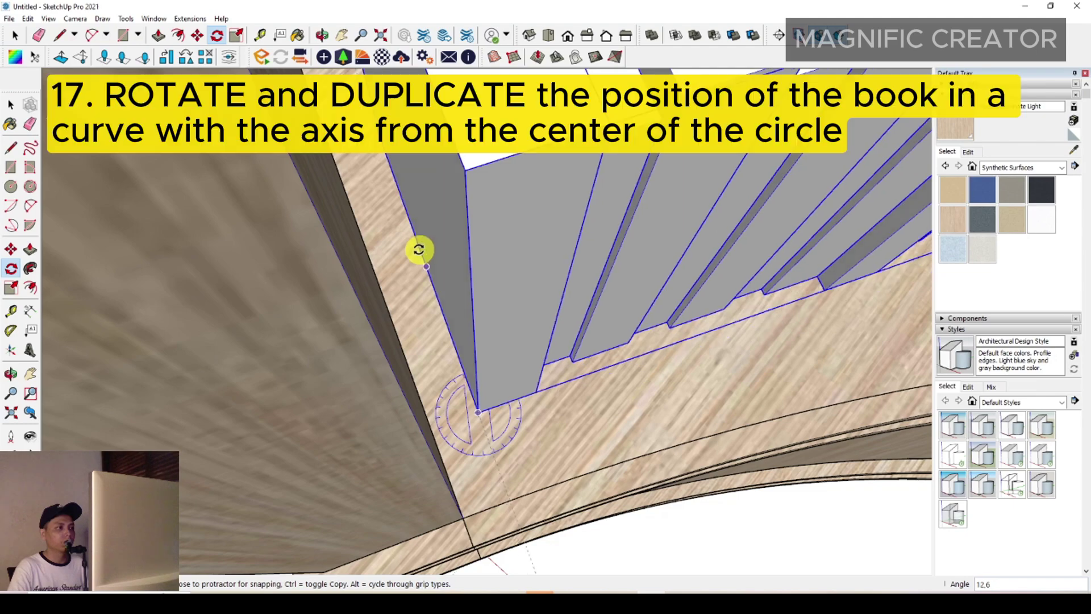
{"action": "left_click", "coordinate": [419, 250]}
{"action": "key", "text": "space"}
- Rotate a copy of the book component along the shelf around the center of the bookcase's base arc
{"action": "scroll", "coordinate": [419, 271], "scroll_direction": "down", "scroll_amount": 4}
{"action": "middle_click_drag", "start_coordinate": [483, 358], "coordinate": [460, 221]}
{"action": "scroll", "coordinate": [515, 279], "scroll_direction": "down", "scroll_amount": 2}
{"action": "scroll", "coordinate": [400, 293], "scroll_direction": "down", "scroll_amount": 3}
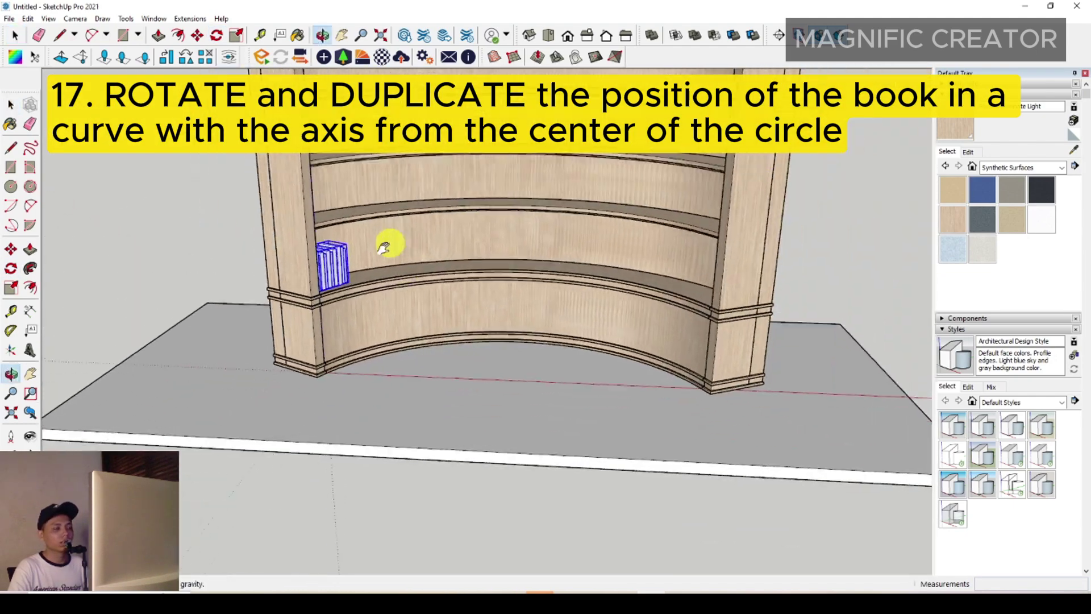
{"action": "middle_click_drag", "start_coordinate": [400, 254], "coordinate": [281, 294]}
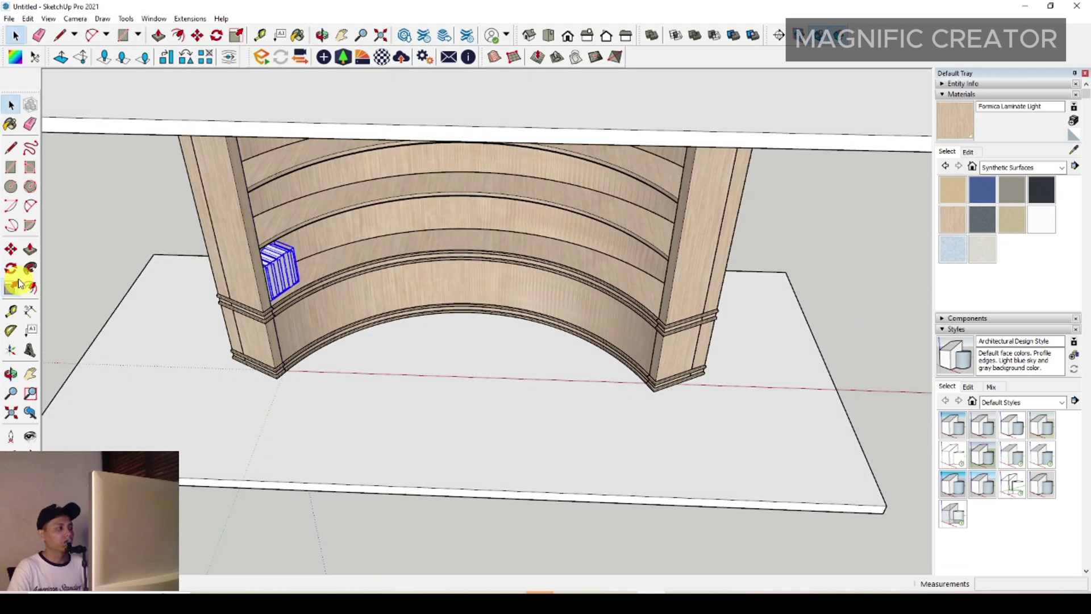
{"action": "left_click", "coordinate": [13, 271]}
{"action": "scroll", "coordinate": [553, 402], "scroll_direction": "up", "scroll_amount": 2}
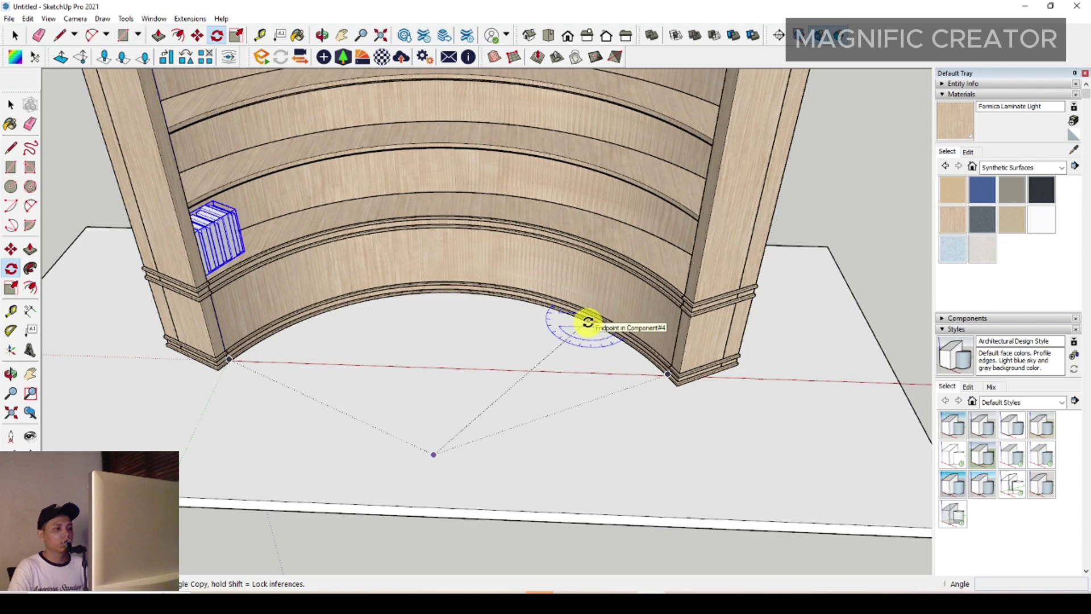
{"action": "scroll", "coordinate": [588, 323], "scroll_direction": "down", "scroll_amount": 2}
{"action": "scroll", "coordinate": [581, 324], "scroll_direction": "up", "scroll_amount": 2}
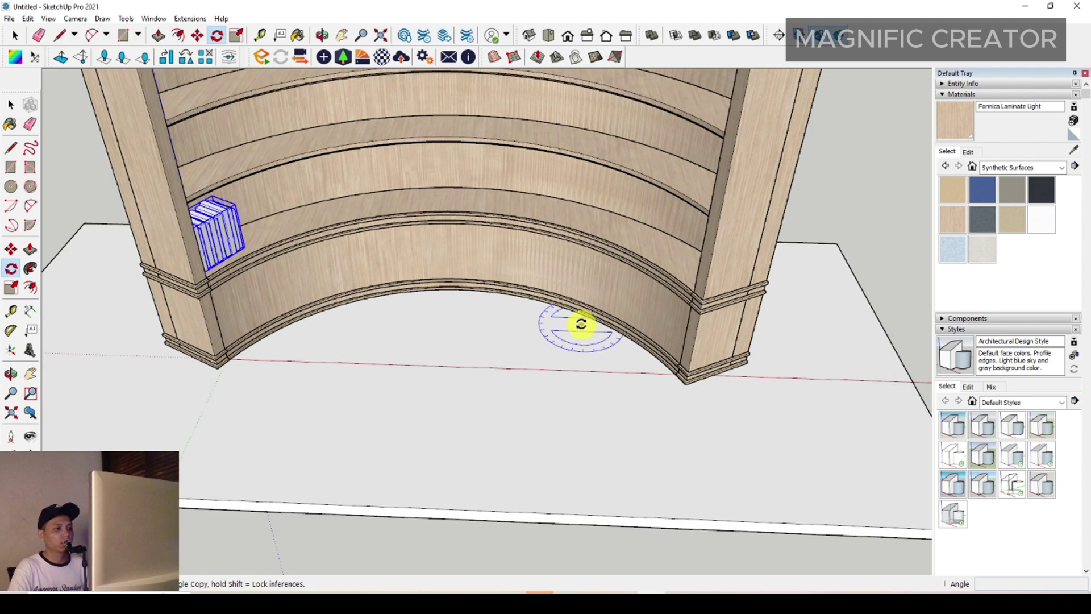
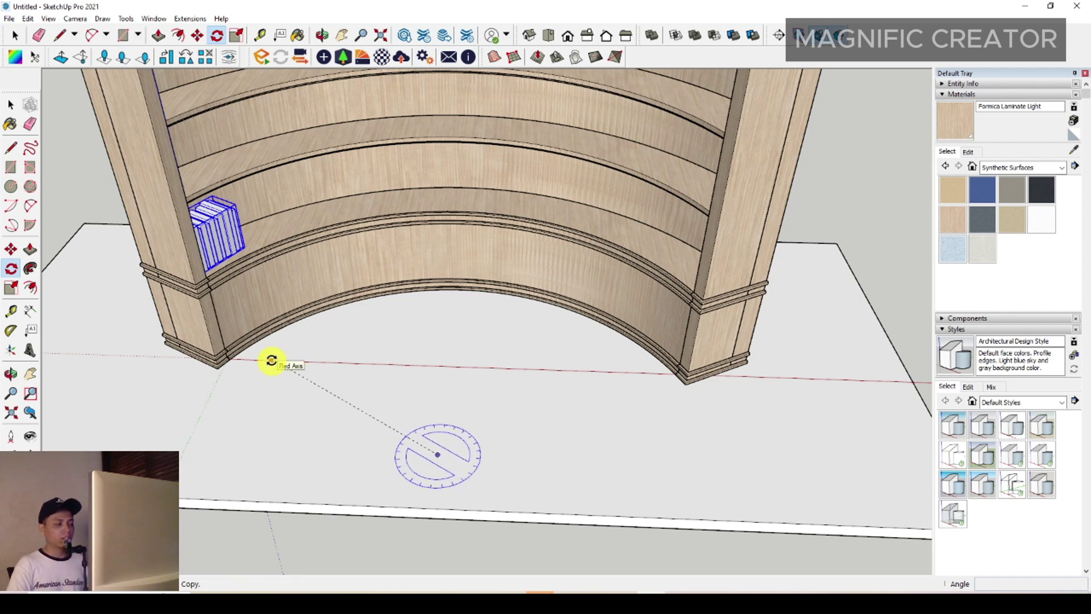
- Rotate a copy of the book component 13.4 degrees around the arc's center and array it x9 along the lowest shelf
{"action": "scroll", "coordinate": [271, 360], "scroll_direction": "up", "scroll_amount": 2}
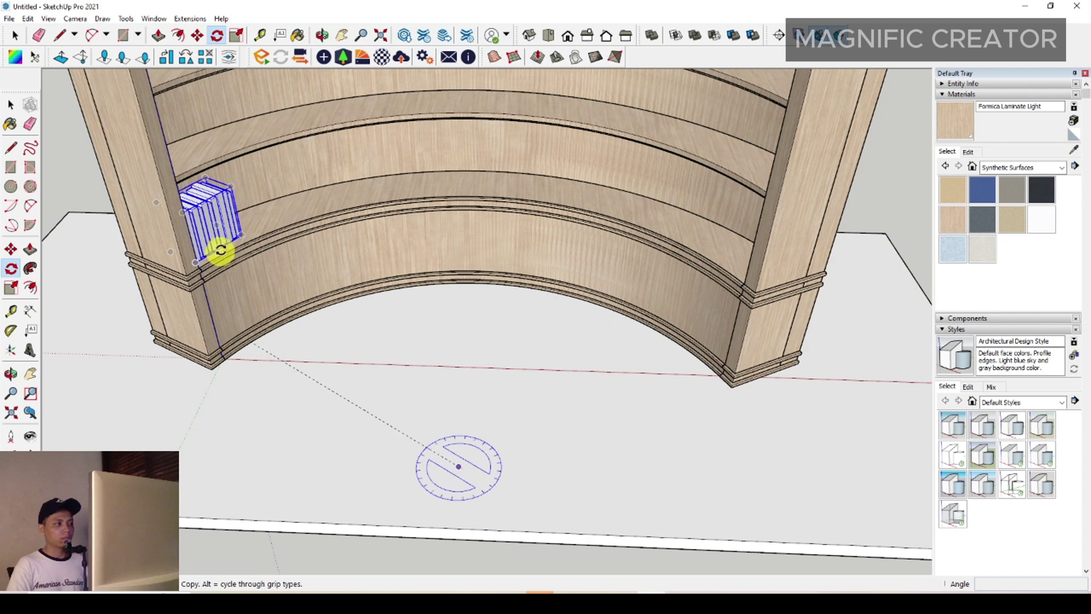
{"action": "left_click", "coordinate": [223, 245]}
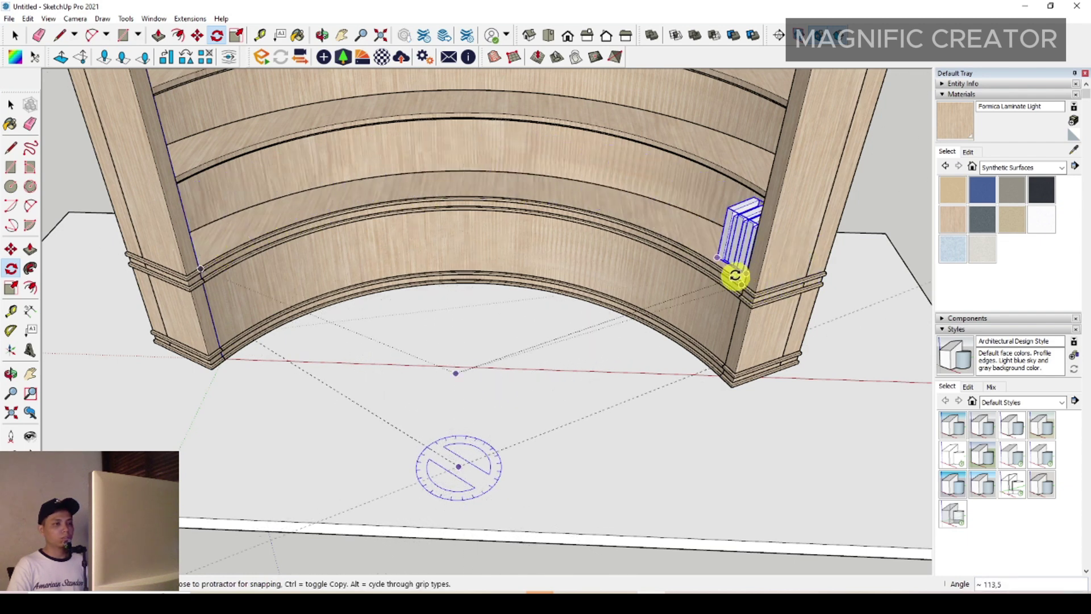
{"action": "scroll", "coordinate": [732, 274], "scroll_direction": "down", "scroll_amount": 1}
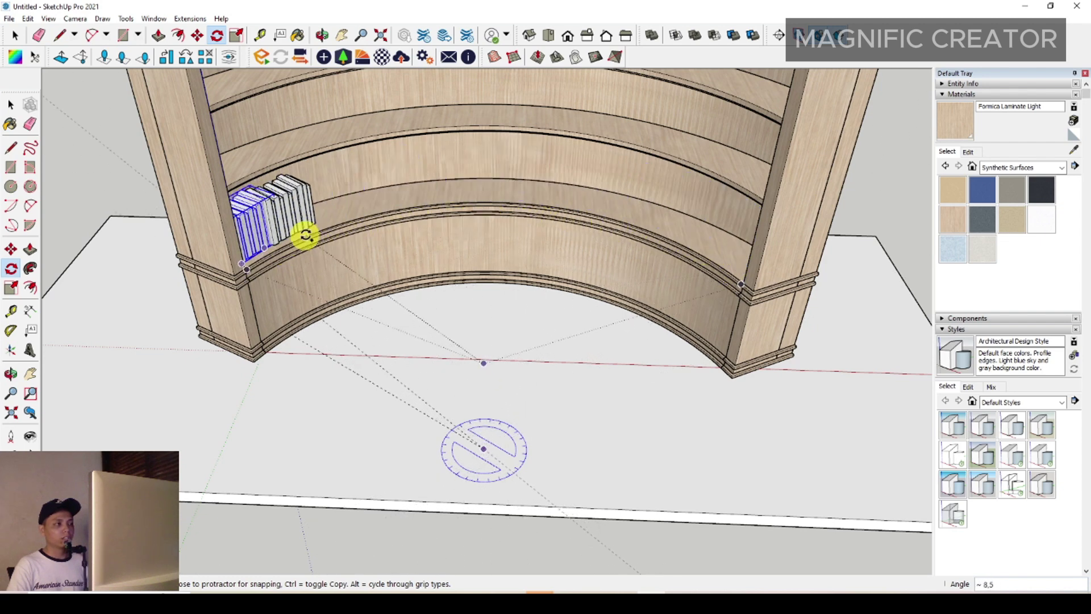
{"action": "key", "text": "ctrl"}
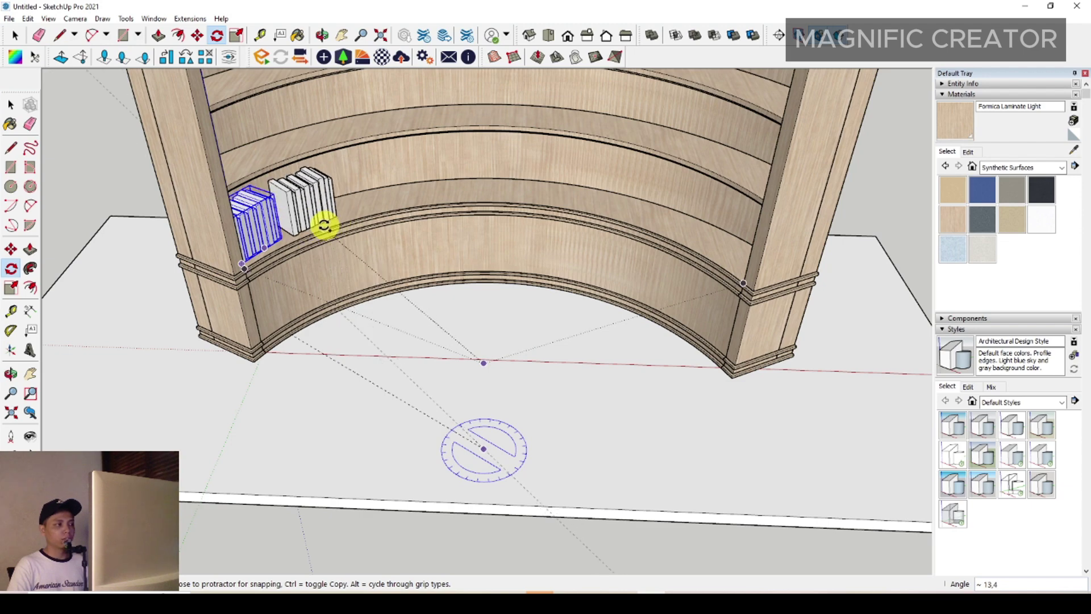
{"action": "scroll", "coordinate": [290, 219], "scroll_direction": "up", "scroll_amount": 3}
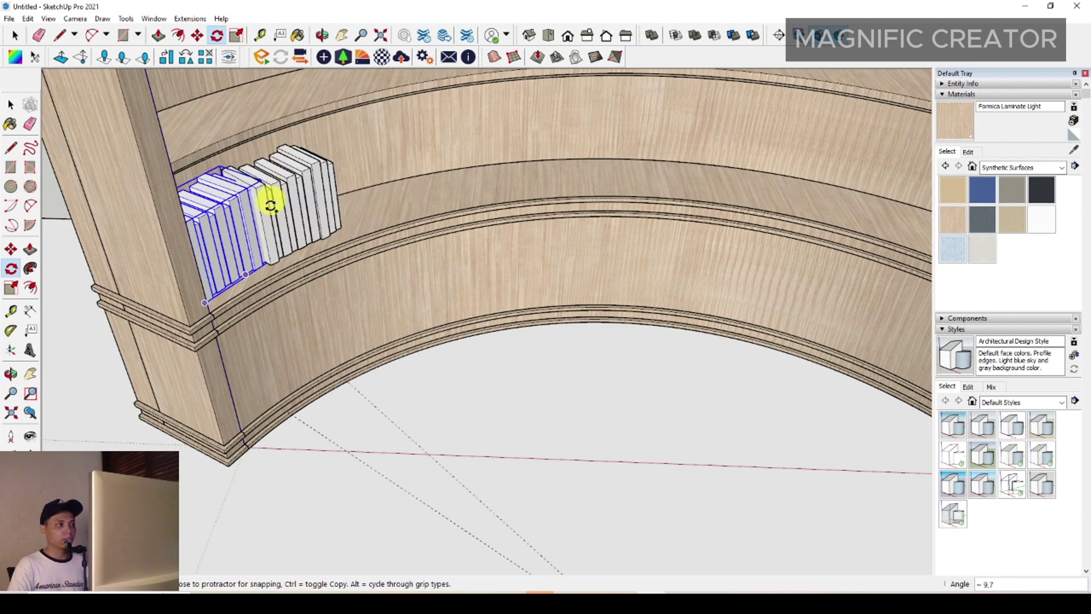
{"action": "scroll", "coordinate": [284, 256], "scroll_direction": "up", "scroll_amount": 4}
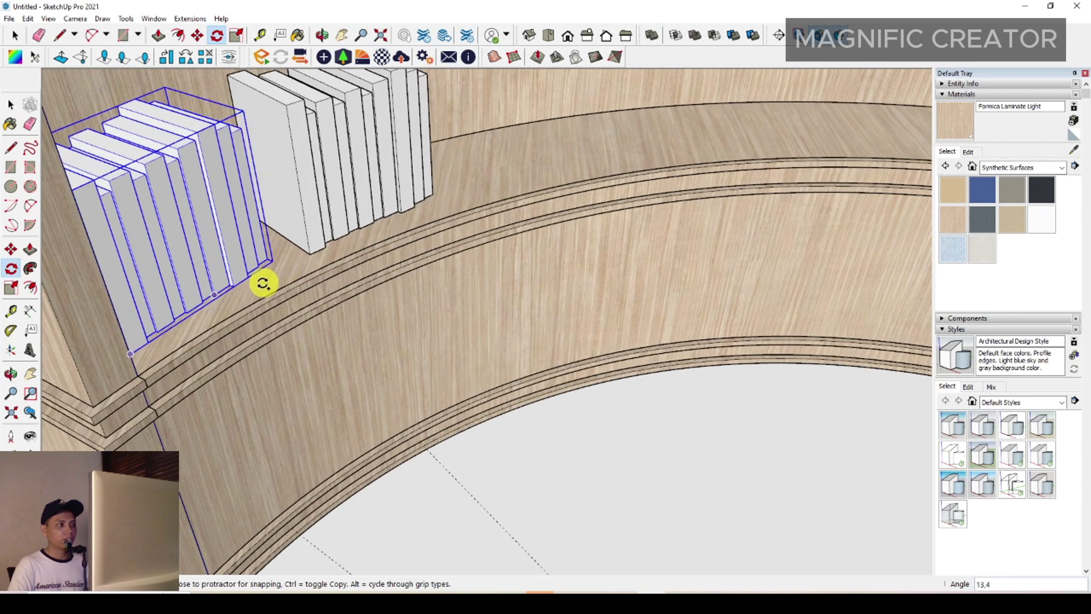
{"action": "left_click", "coordinate": [259, 285]}
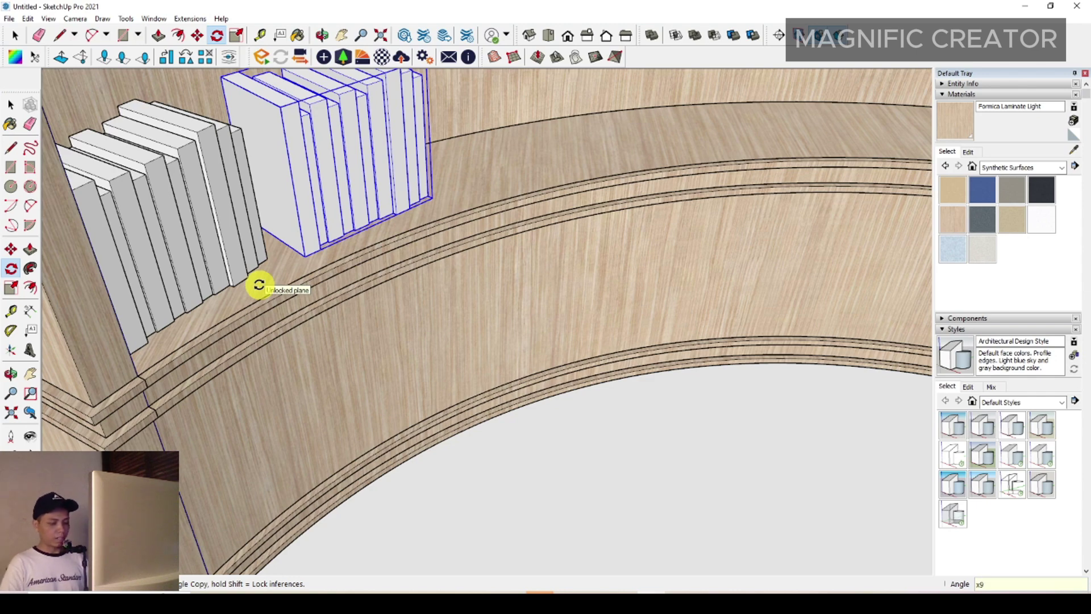
{"action": "key", "text": "Return"}
{"action": "key", "text": "space"}
- Erase the surplus book component that runs through the bookcase's right side panel
{"action": "scroll", "coordinate": [373, 285], "scroll_direction": "down", "scroll_amount": 8}
{"action": "middle_click_drag", "start_coordinate": [580, 282], "coordinate": [592, 280]}
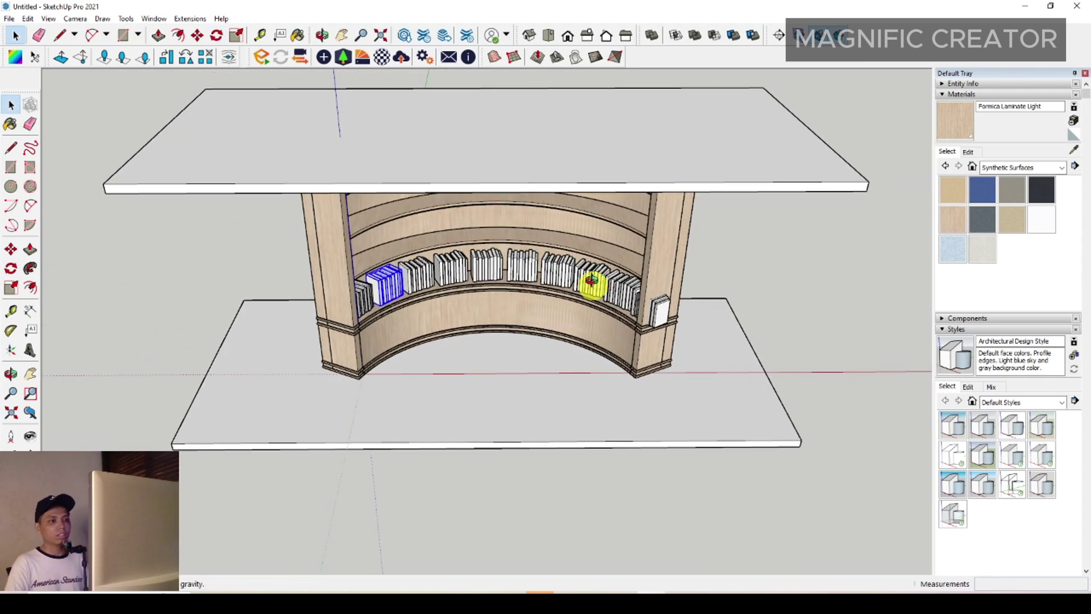
{"action": "scroll", "coordinate": [653, 301], "scroll_direction": "up", "scroll_amount": 5}
{"action": "right_click", "coordinate": [664, 288]}
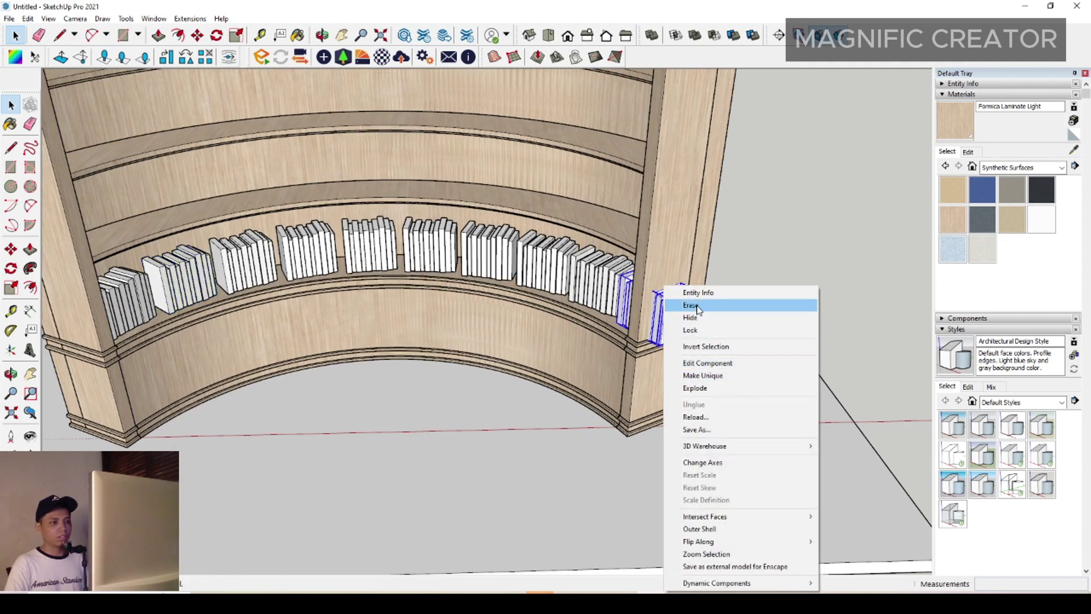
{"action": "left_click", "coordinate": [697, 306]}
- Select all the book components on the lowest shelf and make them one group
{"action": "mouse_move", "coordinate": [698, 309]}
{"action": "middle_mouse_down"}
{"action": "mouse_move", "coordinate": [514, 297]}
{"action": "mouse_move", "coordinate": [729, 309]}
{"action": "mouse_move", "coordinate": [674, 295]}
{"action": "mouse_move", "coordinate": [641, 305]}
{"action": "middle_mouse_up"}
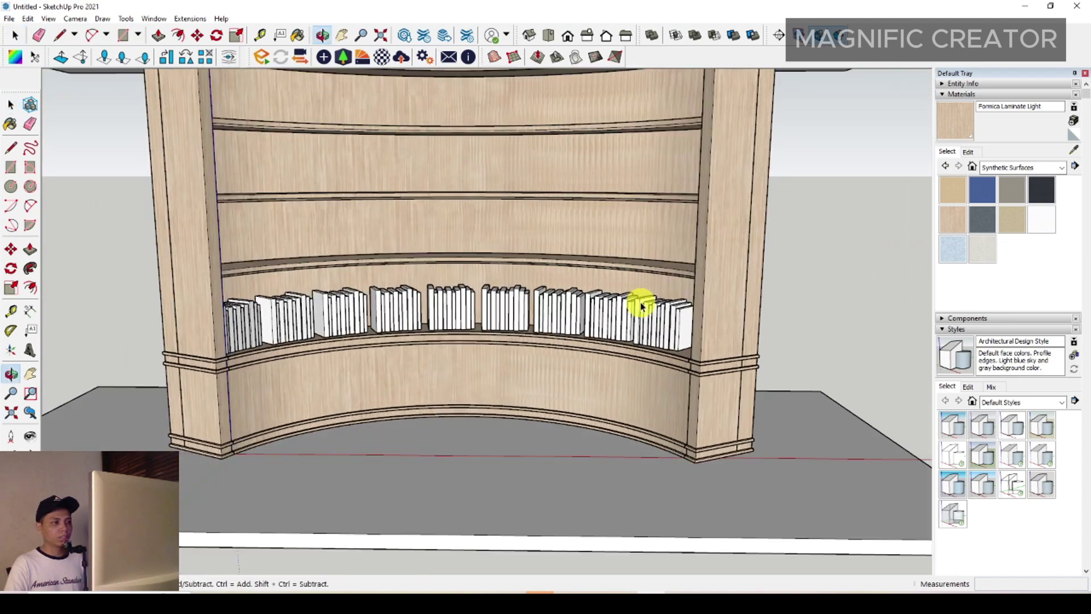
{"action": "left_click", "coordinate": [649, 328]}
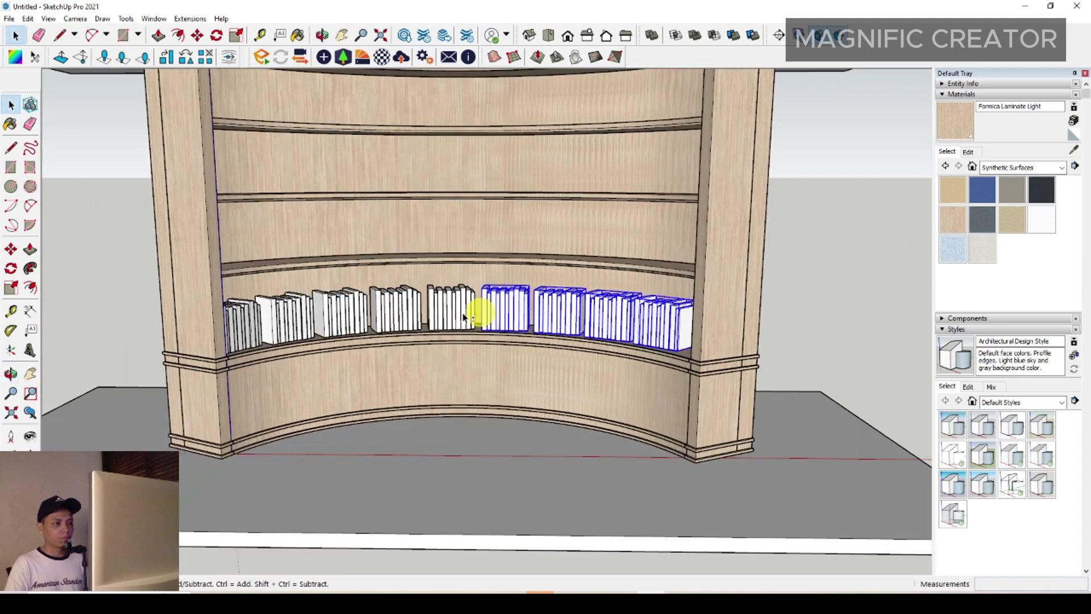
{"action": "right_click", "coordinate": [245, 324]}
{"action": "left_click", "coordinate": [278, 432]}
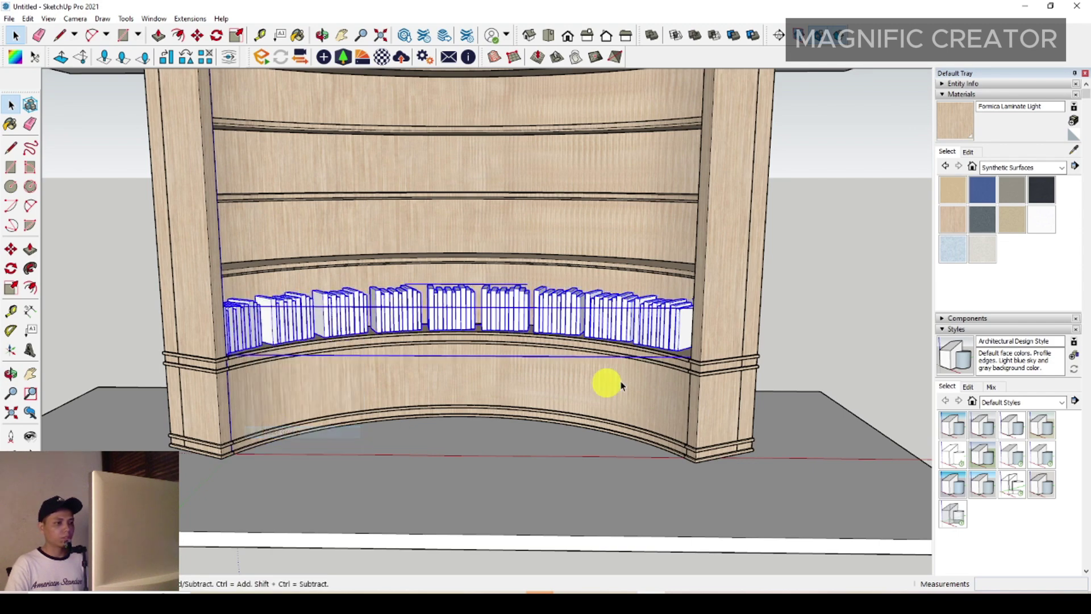
- Copy the group of books straight up about 638 mm from the lowest shelf onto the second shelf
{"action": "middle_click_drag", "start_coordinate": [605, 383], "coordinate": [656, 392]}
{"action": "scroll", "coordinate": [656, 393], "scroll_direction": "up", "scroll_amount": 4}
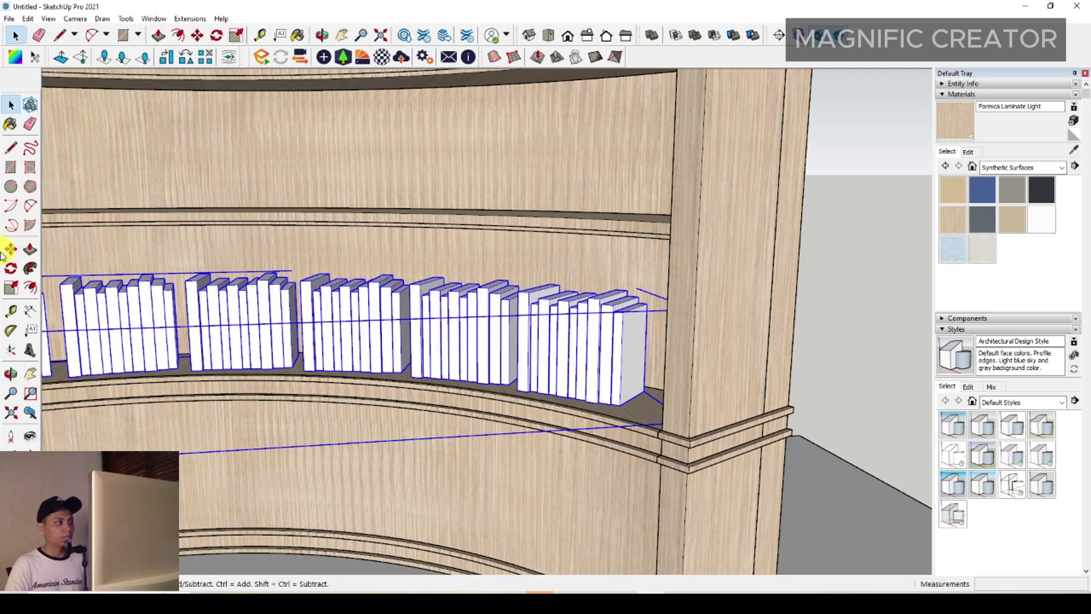
{"action": "left_click", "coordinate": [10, 250]}
{"action": "scroll", "coordinate": [630, 411], "scroll_direction": "up", "scroll_amount": 3}
{"action": "left_click", "coordinate": [650, 419]}
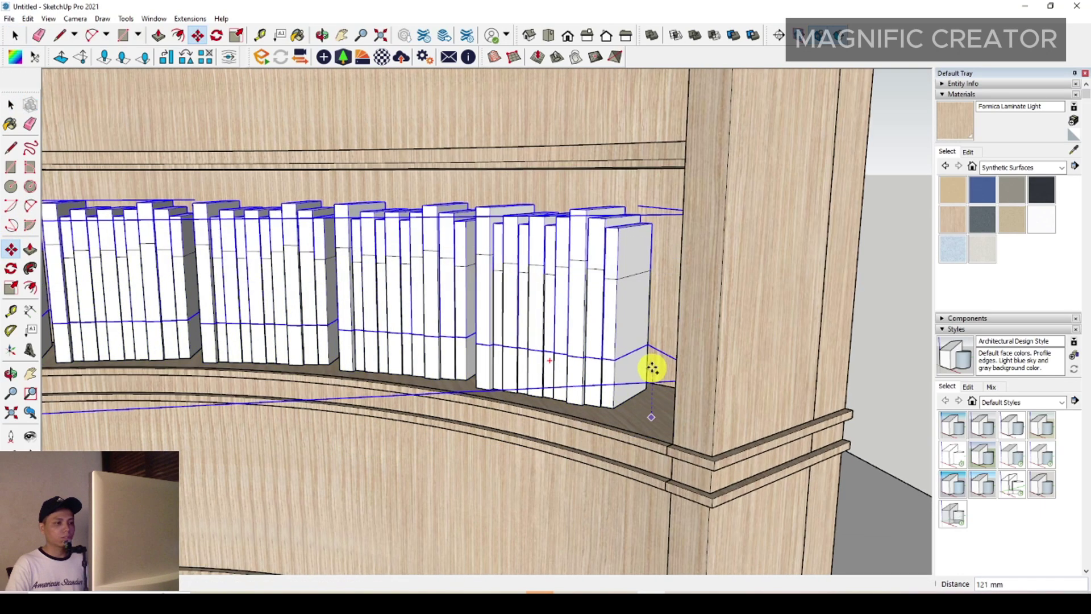
{"action": "scroll", "coordinate": [653, 324], "scroll_direction": "down", "scroll_amount": 1}
{"action": "middle_click_drag", "start_coordinate": [653, 324], "coordinate": [636, 500], "text": "shift"}
{"action": "scroll", "coordinate": [635, 336], "scroll_direction": "up", "scroll_amount": 2}
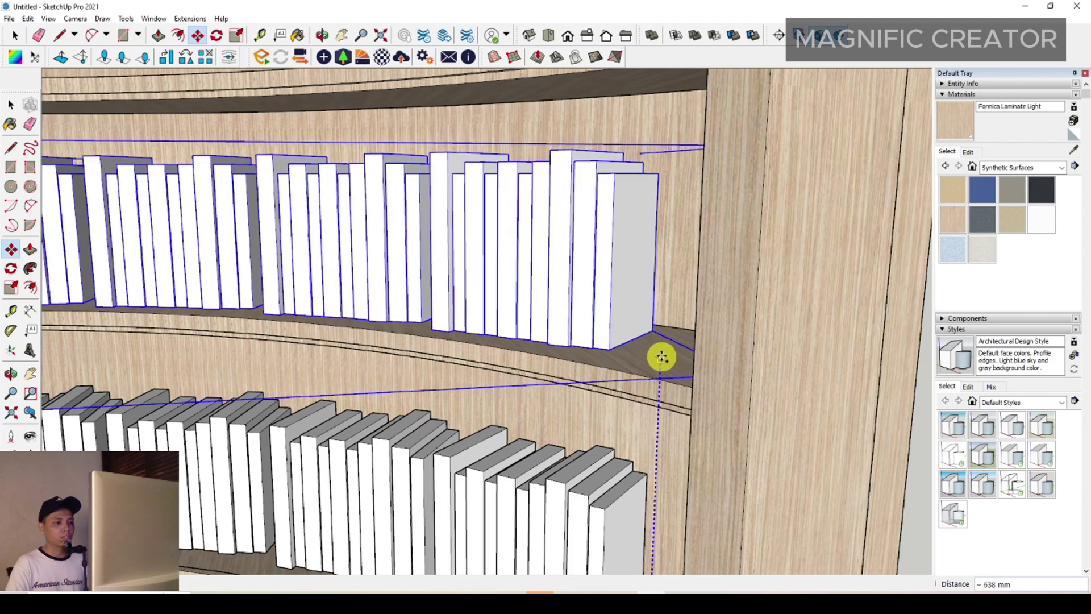
{"action": "key", "text": "ctrl"}
{"action": "left_click", "coordinate": [661, 359]}
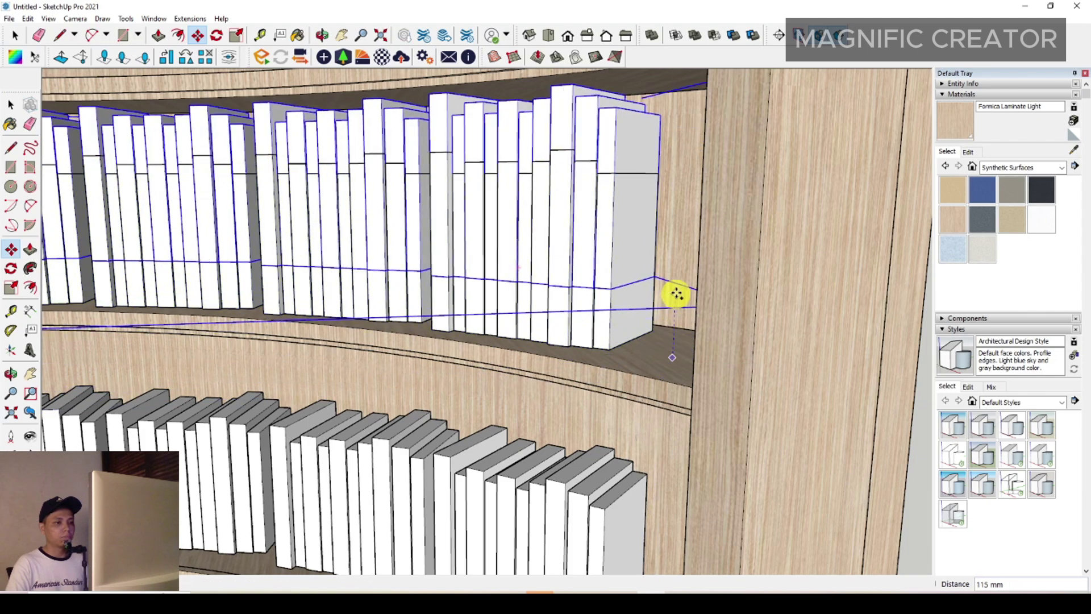
- Copy the second shelf's group of books straight up about 537 mm onto the third shelf
{"action": "scroll", "coordinate": [682, 273], "scroll_direction": "down", "scroll_amount": 2}
{"action": "middle_click_drag", "start_coordinate": [687, 266], "coordinate": [644, 493], "text": "shift"}
{"action": "scroll", "coordinate": [623, 397], "scroll_direction": "up", "scroll_amount": 2}
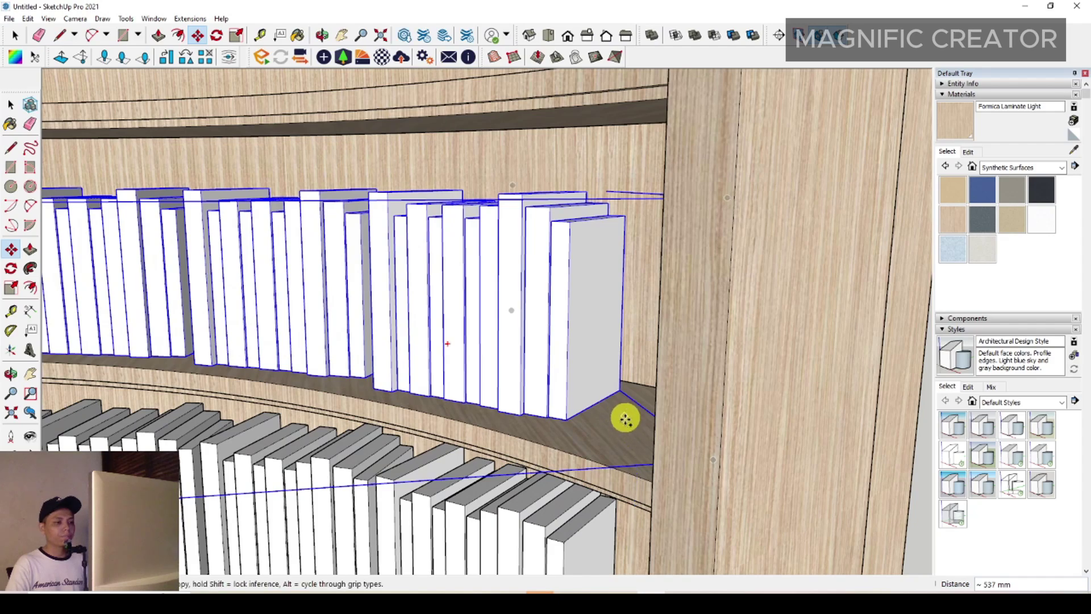
- Copy the third shelf's group of books straight up about 538 mm onto the top shelf, and clear the selection
{"action": "left_click", "coordinate": [626, 419]}
{"action": "scroll", "coordinate": [629, 336], "scroll_direction": "down", "scroll_amount": 2}
{"action": "middle_click_drag", "start_coordinate": [628, 208], "coordinate": [592, 413], "text": "shift"}
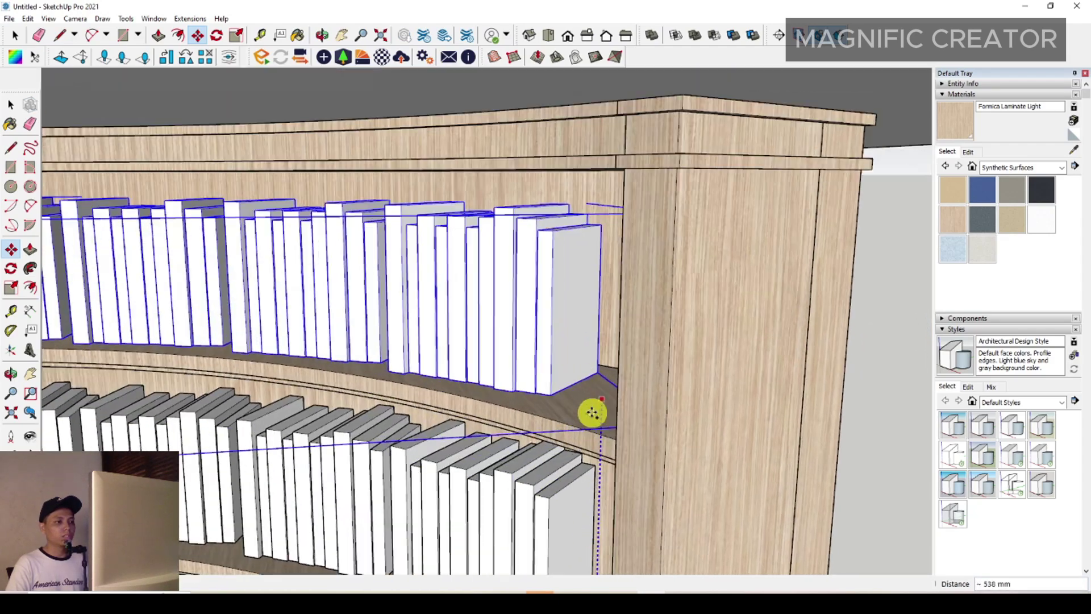
{"action": "scroll", "coordinate": [593, 413], "scroll_direction": "up", "scroll_amount": 1}
{"action": "left_click", "coordinate": [595, 396]}
{"action": "key", "text": "space"}
{"action": "scroll", "coordinate": [598, 325], "scroll_direction": "down", "scroll_amount": 5}
{"action": "middle_click_drag", "start_coordinate": [476, 391], "coordinate": [518, 285], "text": "shift"}
{"action": "left_click", "coordinate": [798, 270]}
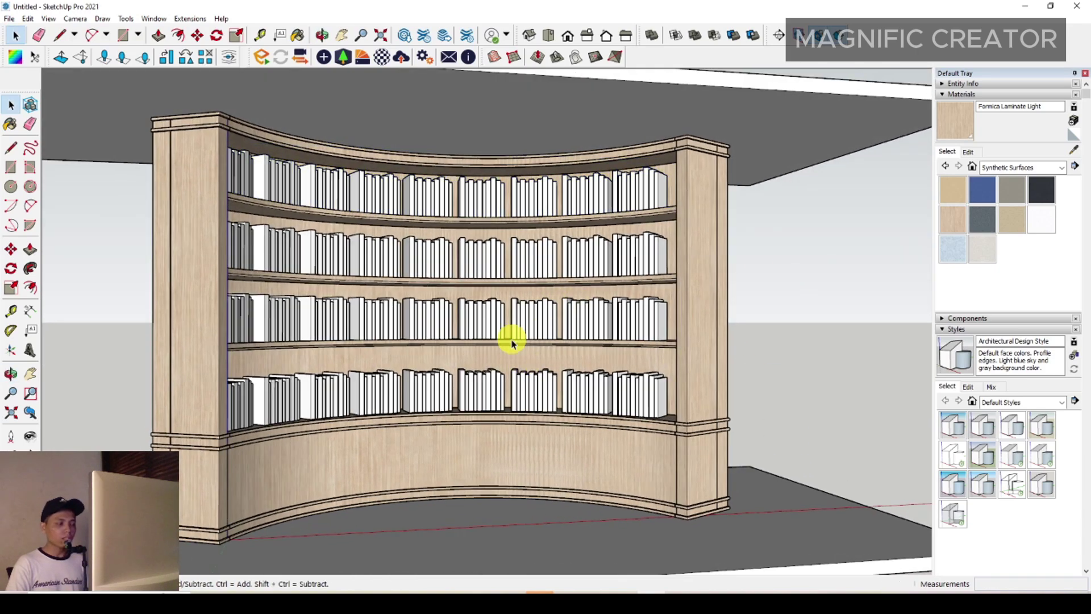
- Switch the materials to the Colors collection and pick the grey Color M05 for painting
{"action": "middle_click_drag", "start_coordinate": [512, 341], "coordinate": [458, 329]}
{"action": "scroll", "coordinate": [479, 350], "scroll_direction": "up", "scroll_amount": 4}
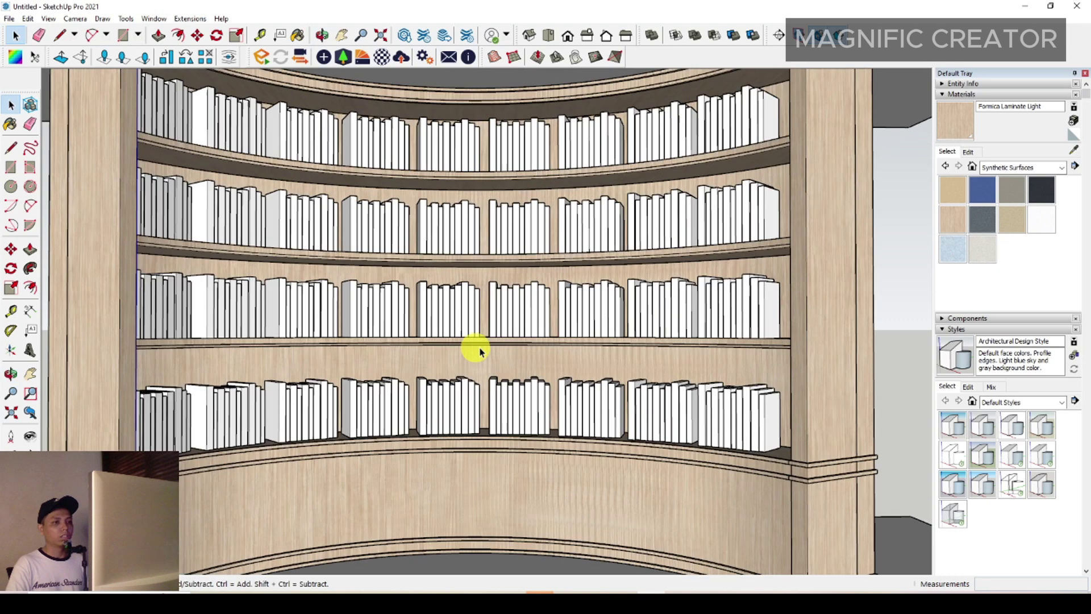
{"action": "scroll", "coordinate": [479, 350], "scroll_direction": "down", "scroll_amount": 4}
{"action": "left_click", "coordinate": [1061, 168]}
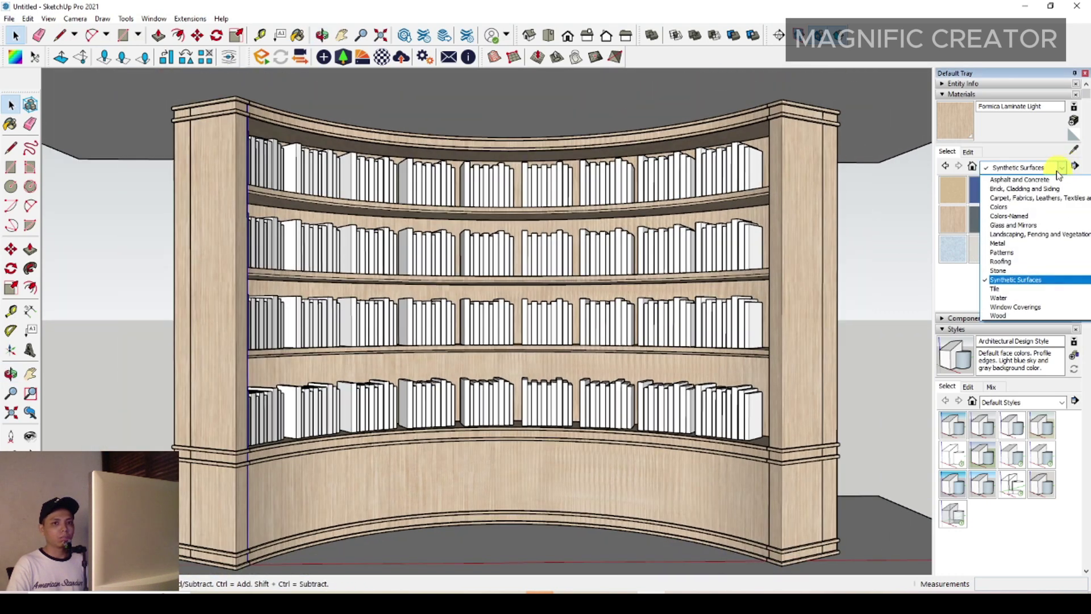
{"action": "left_click", "coordinate": [1011, 208]}
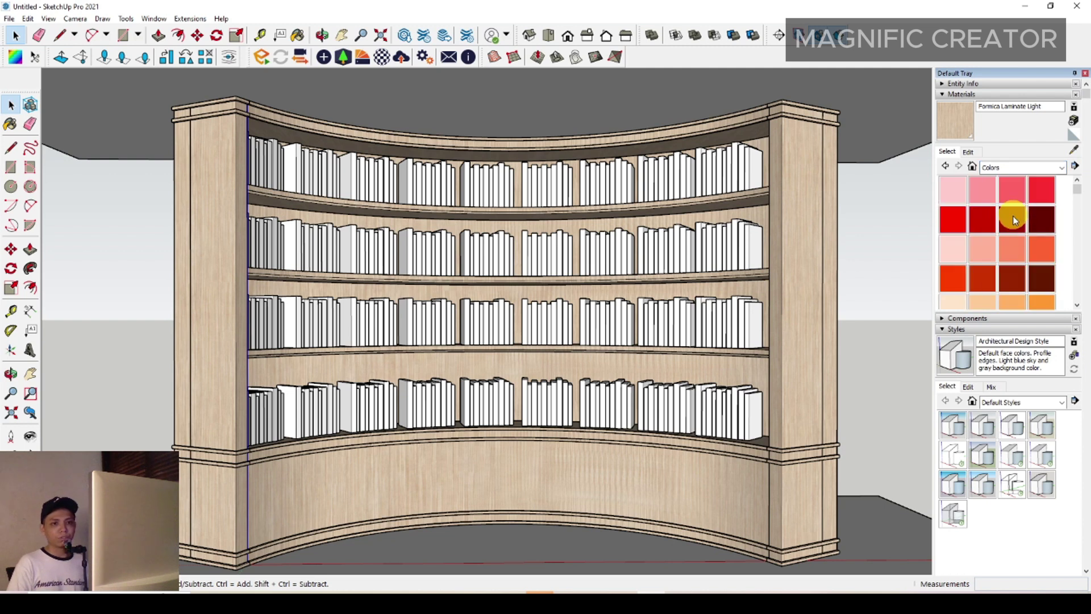
{"action": "scroll", "coordinate": [1013, 219], "scroll_direction": "down", "scroll_amount": 4}
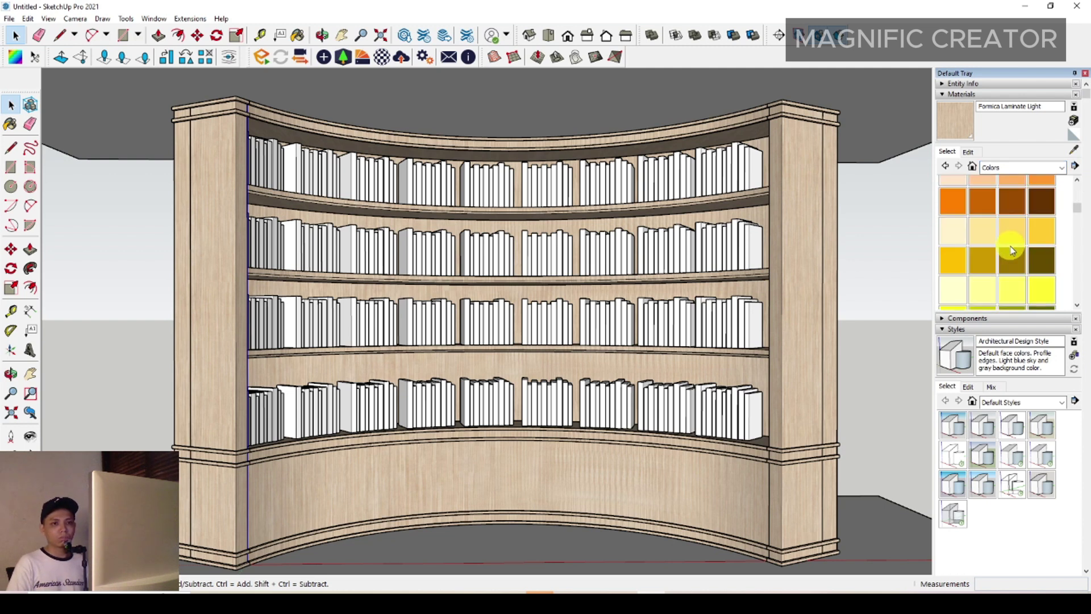
{"action": "scroll", "coordinate": [1008, 244], "scroll_direction": "down", "scroll_amount": 8}
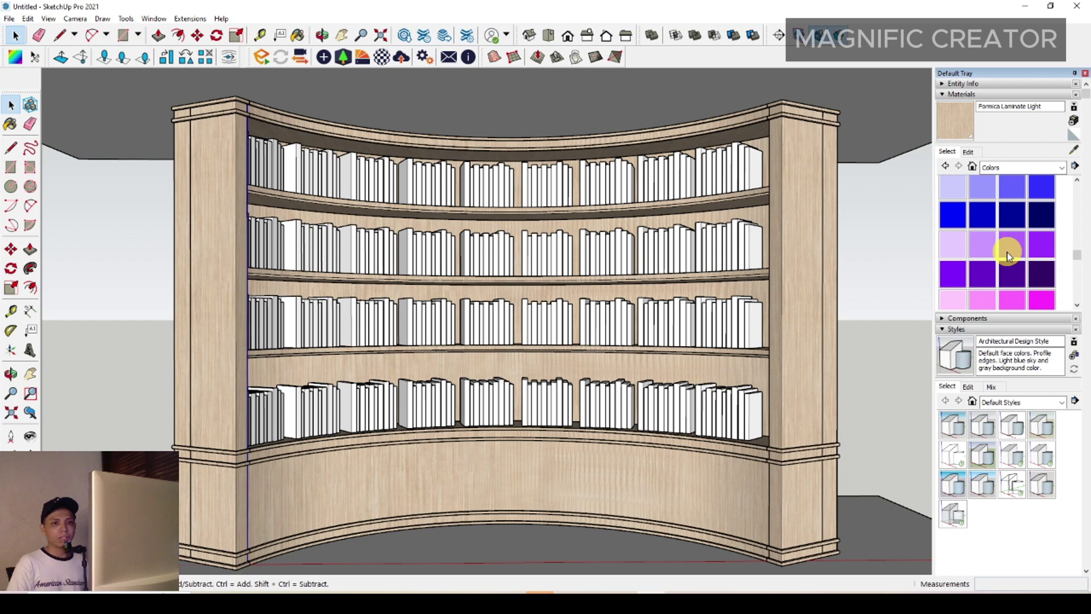
{"action": "scroll", "coordinate": [1007, 253], "scroll_direction": "down", "scroll_amount": 6}
{"action": "scroll", "coordinate": [1009, 260], "scroll_direction": "up", "scroll_amount": 5}
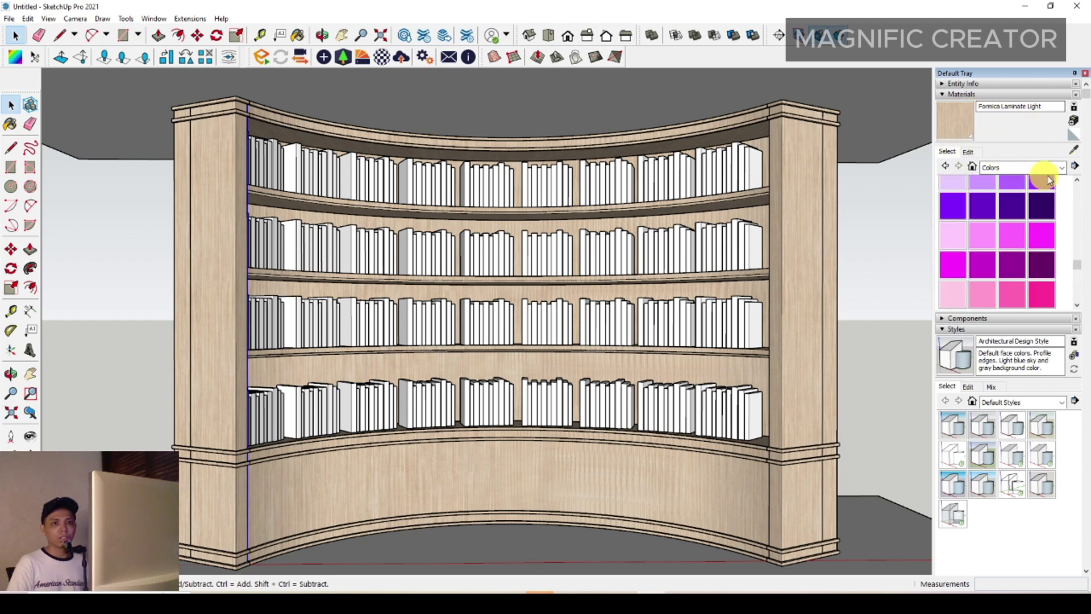
{"action": "scroll", "coordinate": [1010, 270], "scroll_direction": "up", "scroll_amount": 3}
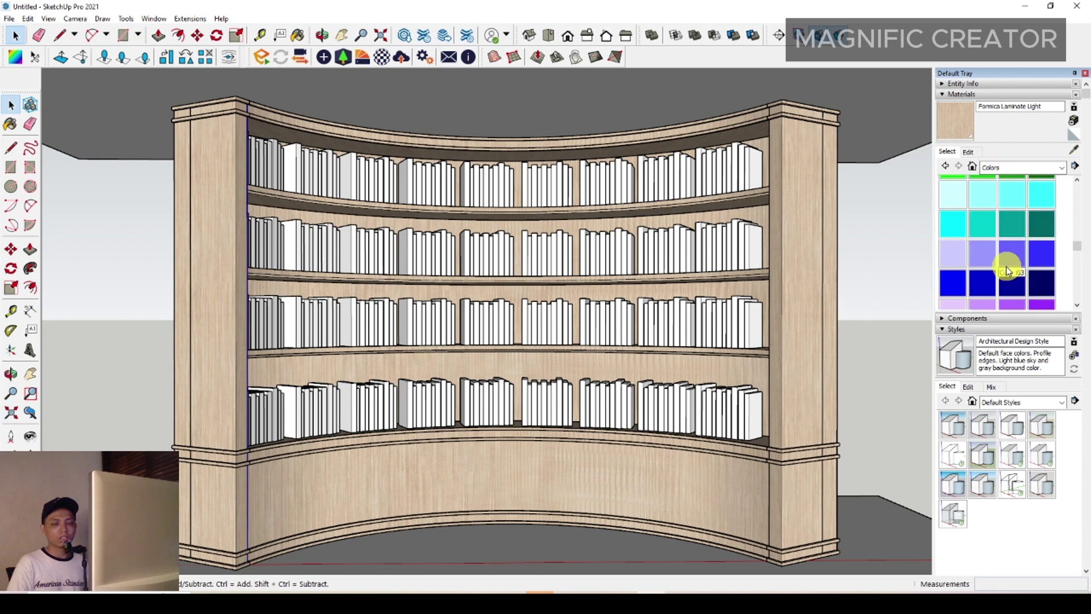
{"action": "scroll", "coordinate": [1006, 276], "scroll_direction": "up", "scroll_amount": 10}
{"action": "scroll", "coordinate": [1003, 279], "scroll_direction": "down", "scroll_amount": 15}
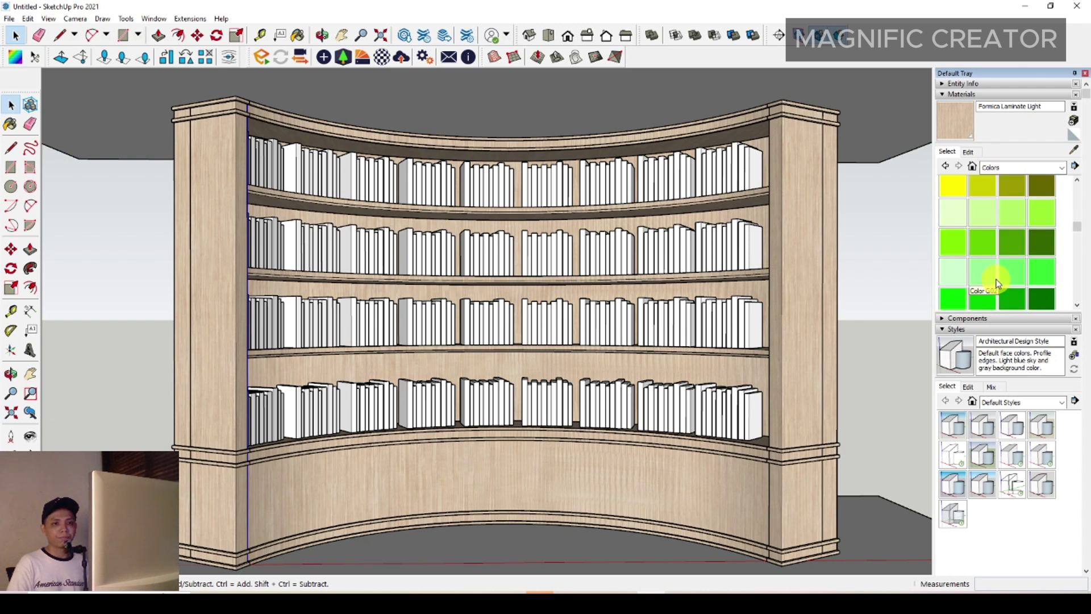
{"action": "scroll", "coordinate": [1003, 231], "scroll_direction": "up", "scroll_amount": 2}
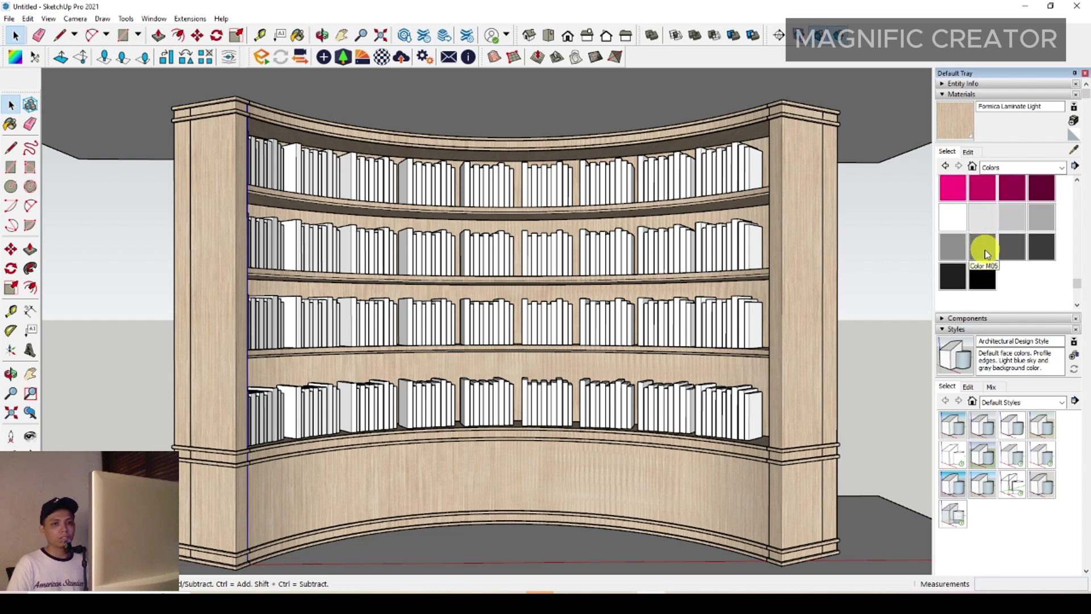
{"action": "left_click", "coordinate": [986, 254]}
- Open a book component near the middle of the lowest shelf and paint one of its middle books with Color M05
{"action": "scroll", "coordinate": [556, 401], "scroll_direction": "up", "scroll_amount": 6}
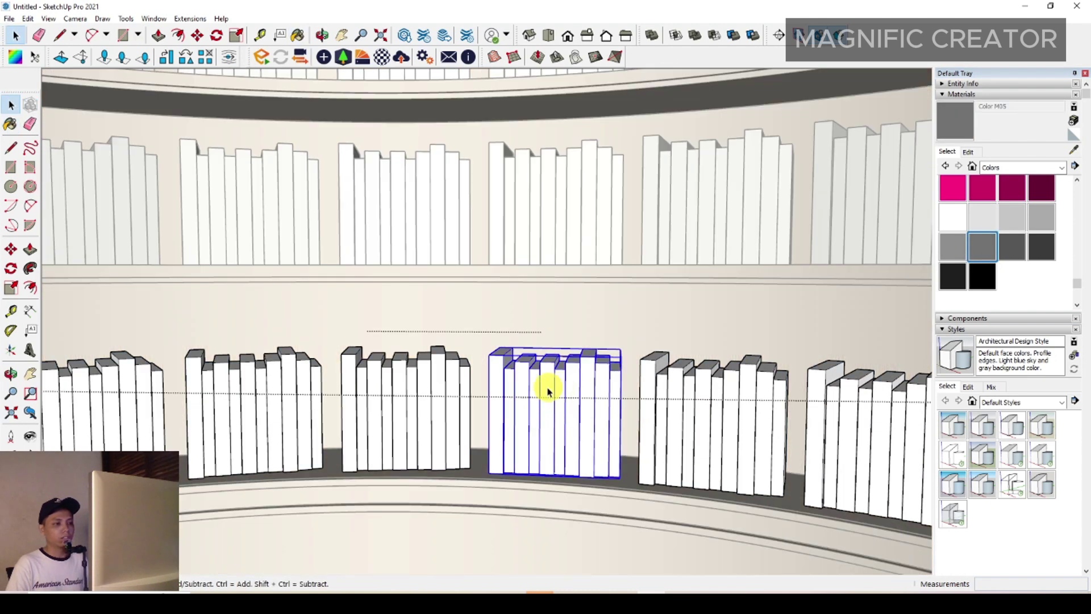
{"action": "double_click", "coordinate": [548, 392]}
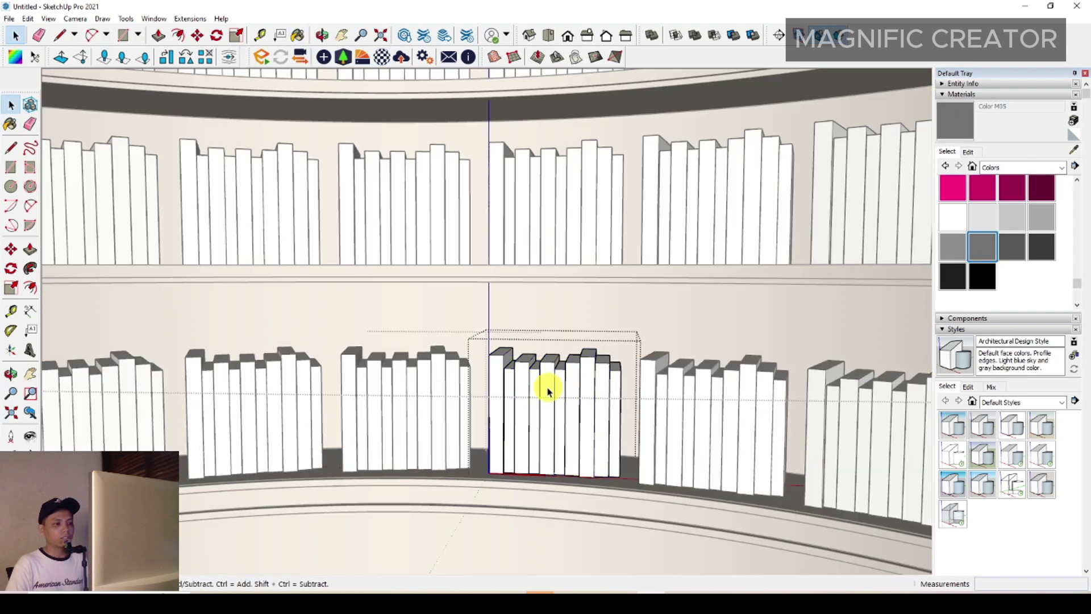
{"action": "left_click", "coordinate": [548, 392]}
{"action": "key", "text": "b"}
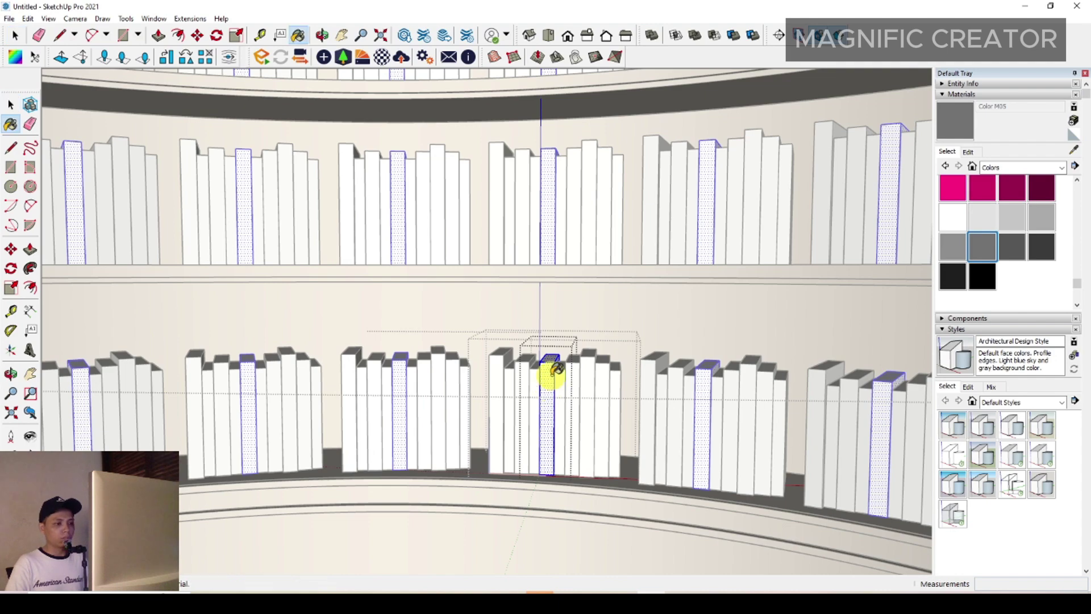
{"action": "left_click", "coordinate": [550, 370]}
{"action": "key", "text": "space"}
- Paint the last book of the open group with grey Color M05 and its first book with orange-red Color B05
{"action": "double_click", "coordinate": [616, 388]}
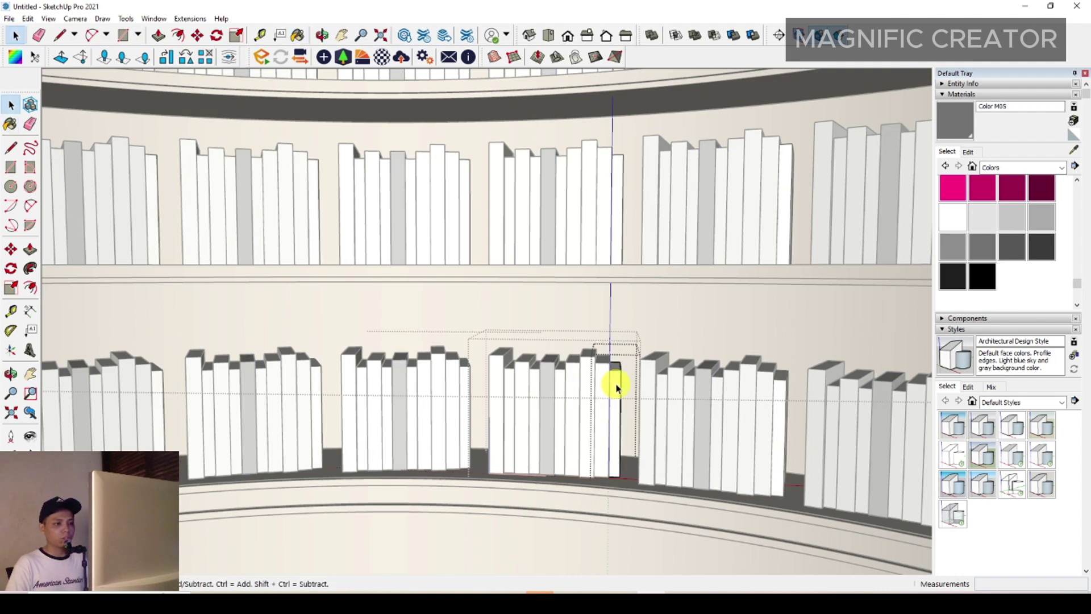
{"action": "scroll", "coordinate": [614, 372], "scroll_direction": "down", "scroll_amount": 10}
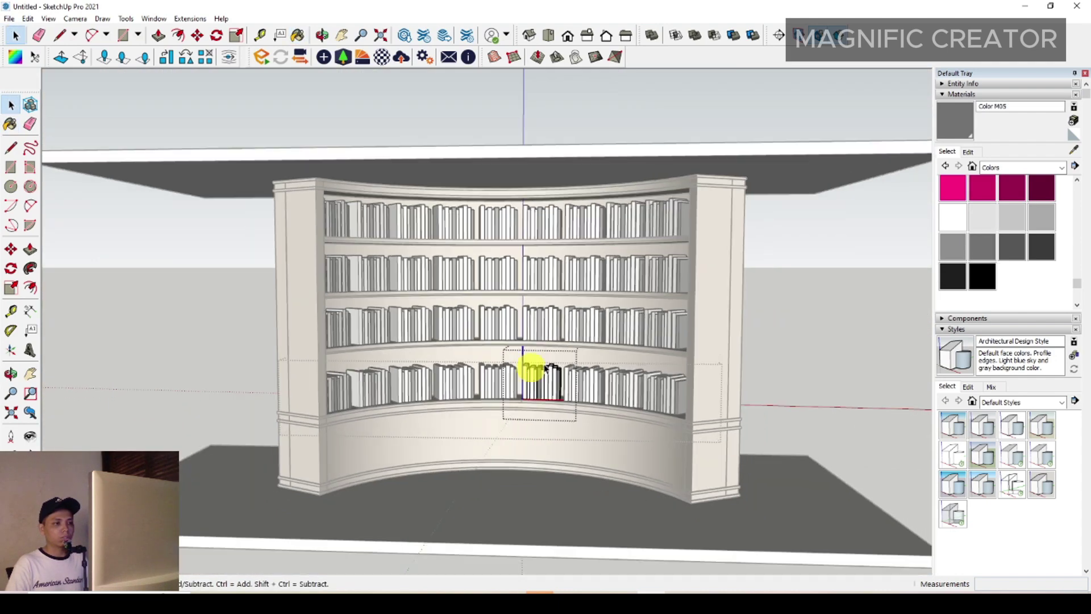
{"action": "scroll", "coordinate": [980, 261], "scroll_direction": "up", "scroll_amount": 3}
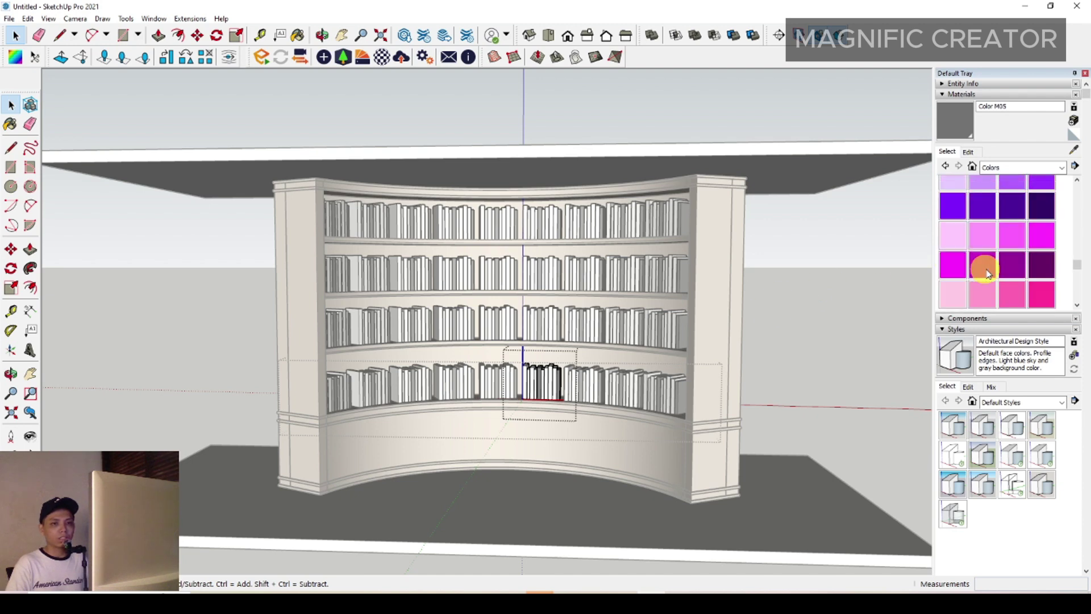
{"action": "scroll", "coordinate": [995, 273], "scroll_direction": "down", "scroll_amount": 2}
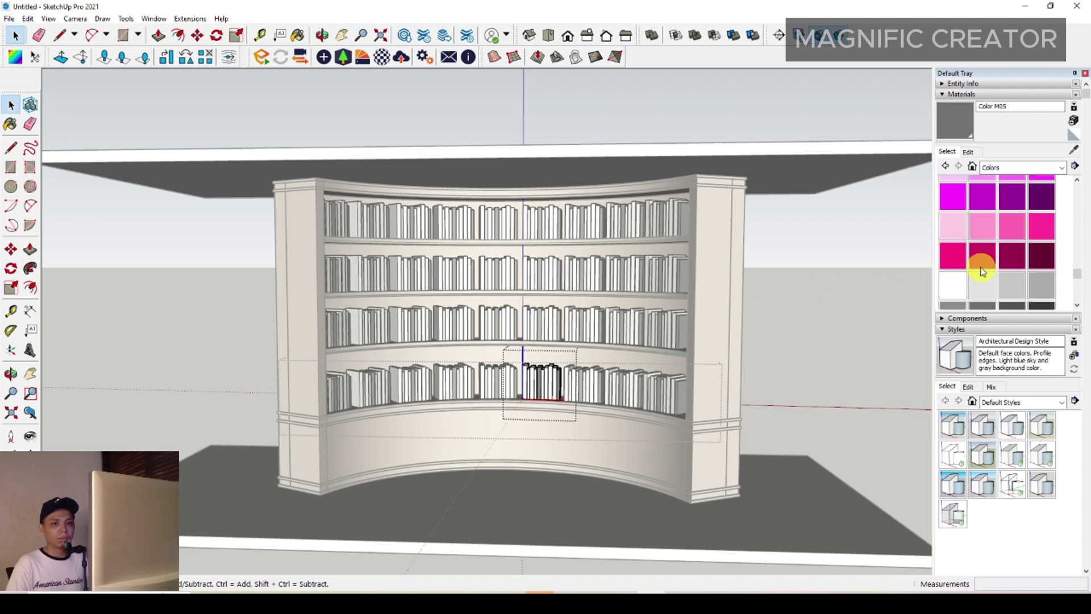
{"action": "scroll", "coordinate": [983, 272], "scroll_direction": "up", "scroll_amount": 10}
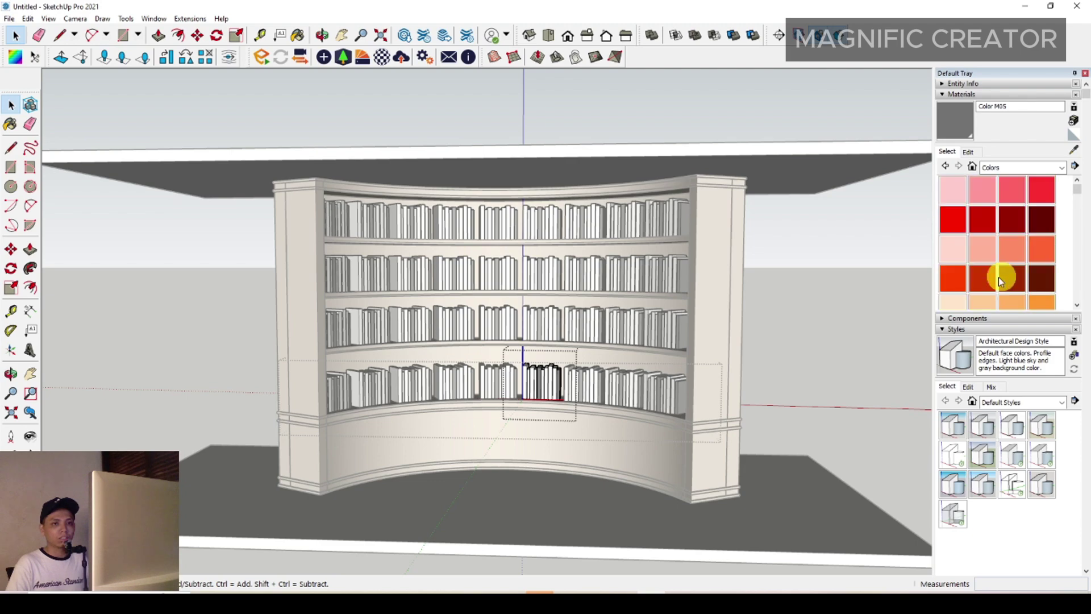
{"action": "left_click", "coordinate": [957, 278]}
{"action": "scroll", "coordinate": [531, 383], "scroll_direction": "up", "scroll_amount": 6}
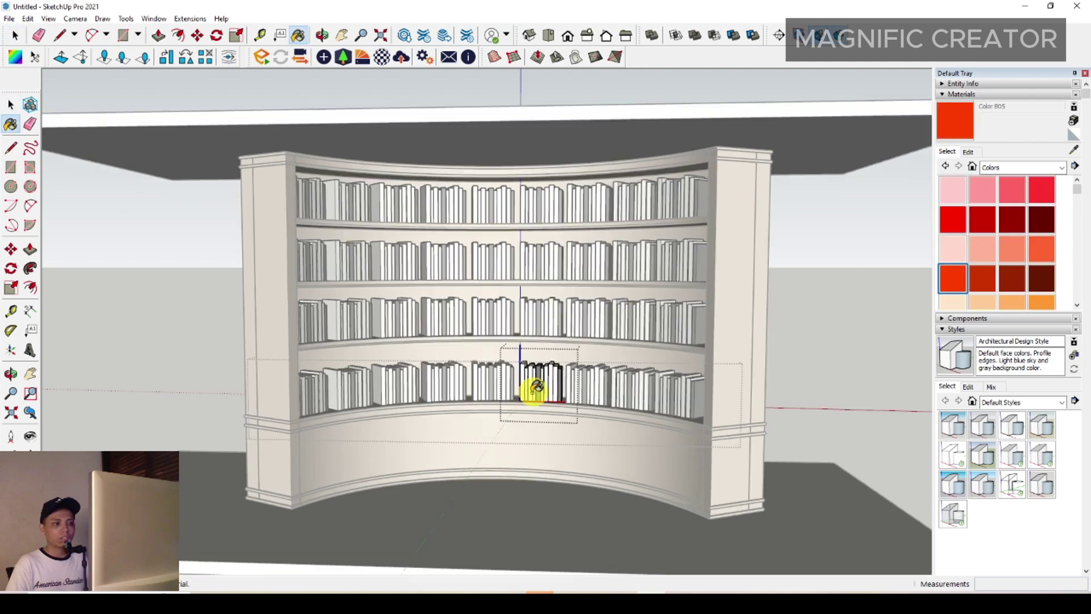
{"action": "left_click", "coordinate": [514, 339]}
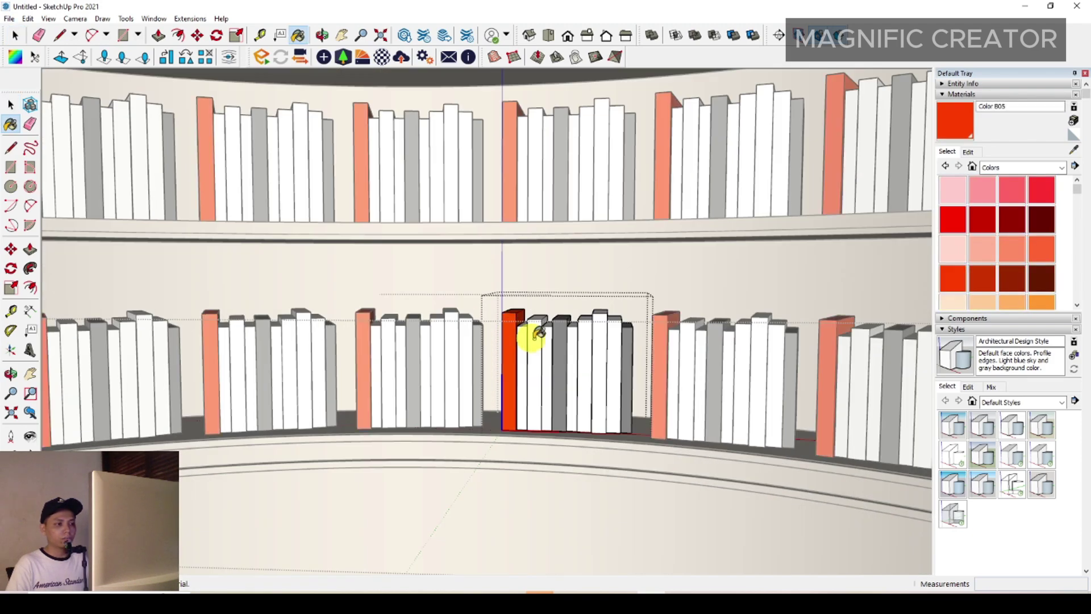
- Paint the second-to-last book of the open group with cyan Color H04
{"action": "scroll", "coordinate": [958, 278], "scroll_direction": "down", "scroll_amount": 10}
{"action": "scroll", "coordinate": [989, 262], "scroll_direction": "up", "scroll_amount": 4}
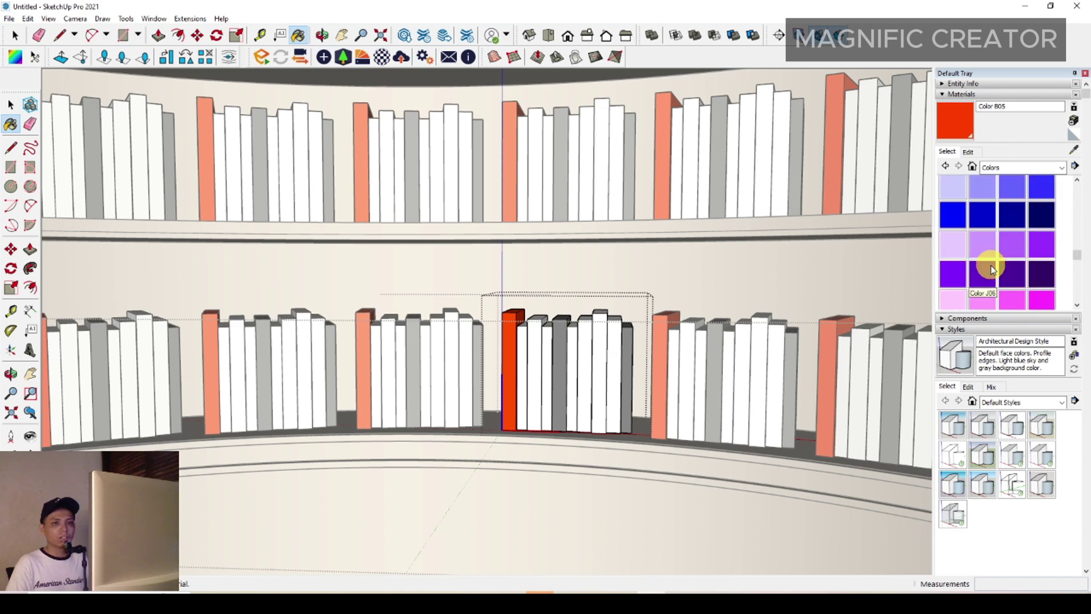
{"action": "scroll", "coordinate": [556, 349], "scroll_direction": "up", "scroll_amount": 4}
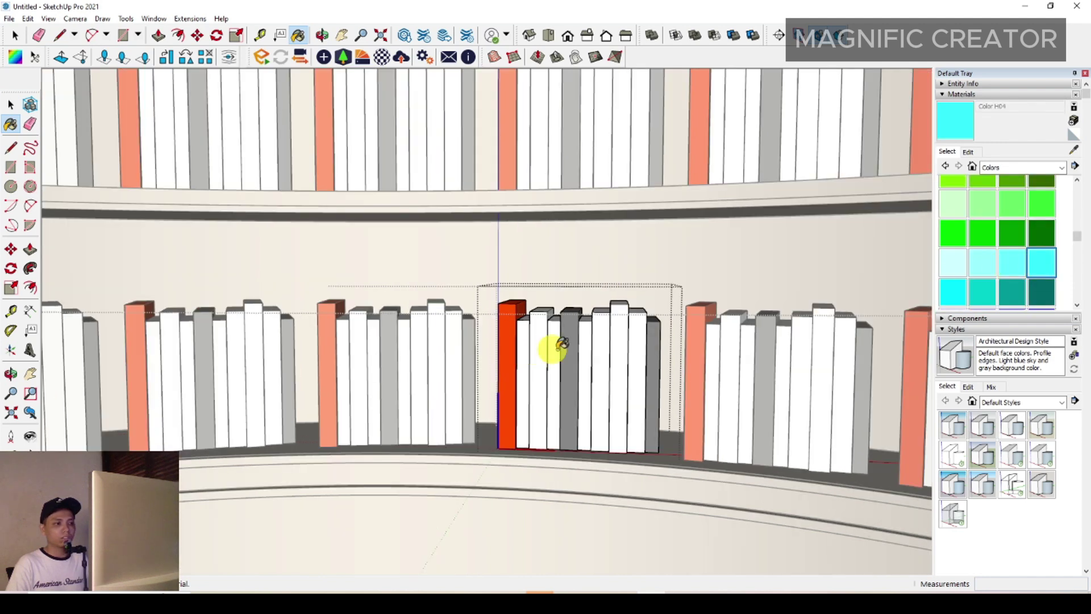
{"action": "left_click", "coordinate": [654, 318]}
{"action": "scroll", "coordinate": [649, 349], "scroll_direction": "down", "scroll_amount": 1}
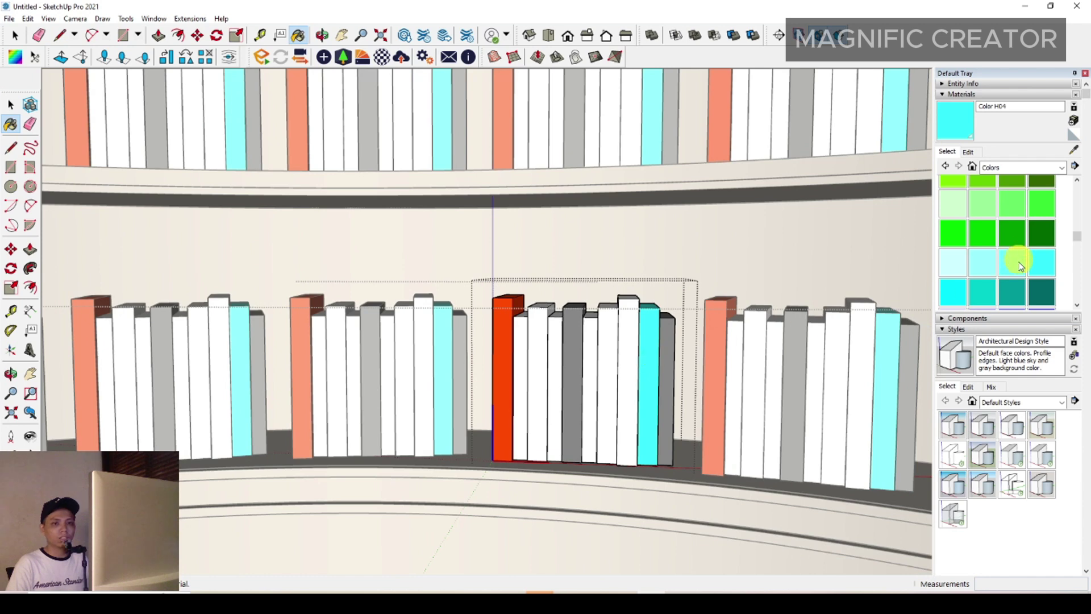
- Paint the group's third book with pale yellow Color D01 and its seventh book with yellow Color D04
{"action": "scroll", "coordinate": [983, 277], "scroll_direction": "up", "scroll_amount": 3}
{"action": "left_click", "coordinate": [959, 238]}
{"action": "left_click", "coordinate": [534, 344]}
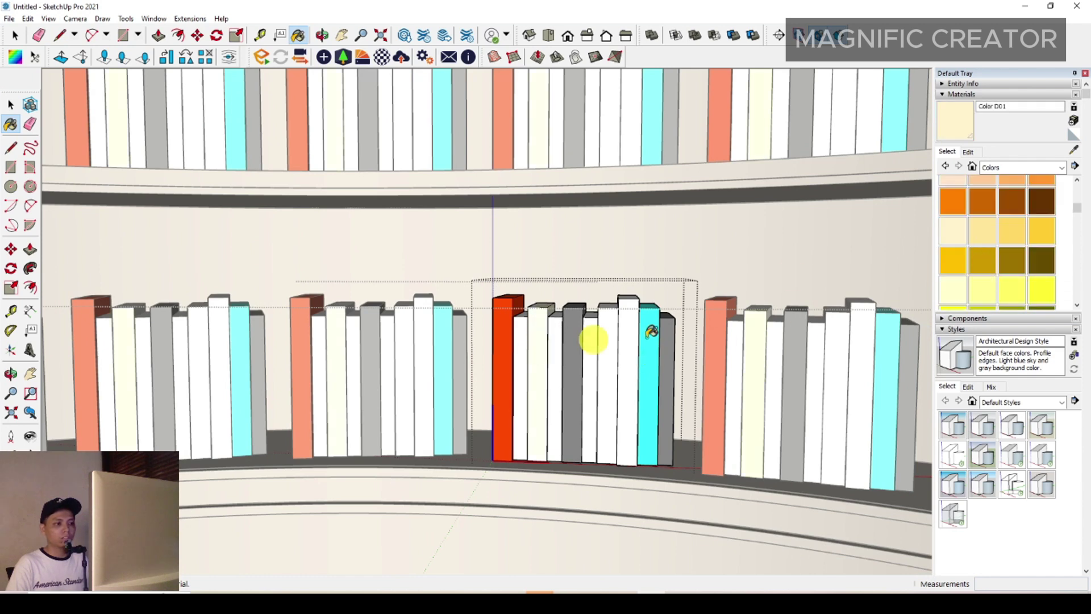
{"action": "left_click", "coordinate": [1049, 238]}
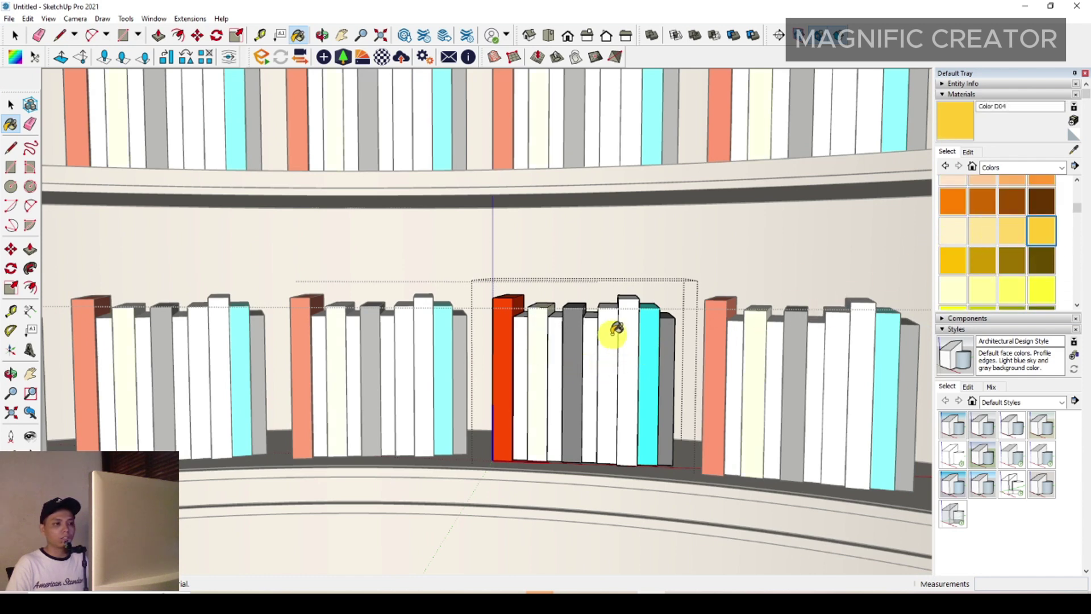
{"action": "left_click", "coordinate": [612, 334]}
- Paint the group's fourth book with Color D07 and its eighth book with Color D08, and leave the component
{"action": "left_click", "coordinate": [1012, 263]}
{"action": "left_click", "coordinate": [559, 337]}
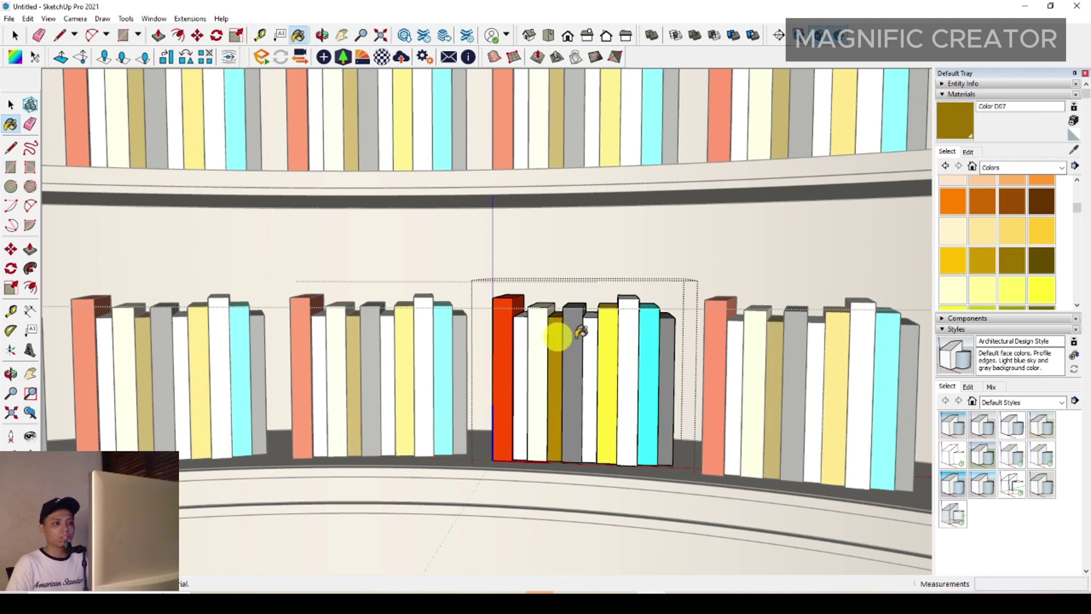
{"action": "left_click", "coordinate": [1031, 253]}
{"action": "left_click", "coordinate": [626, 353]}
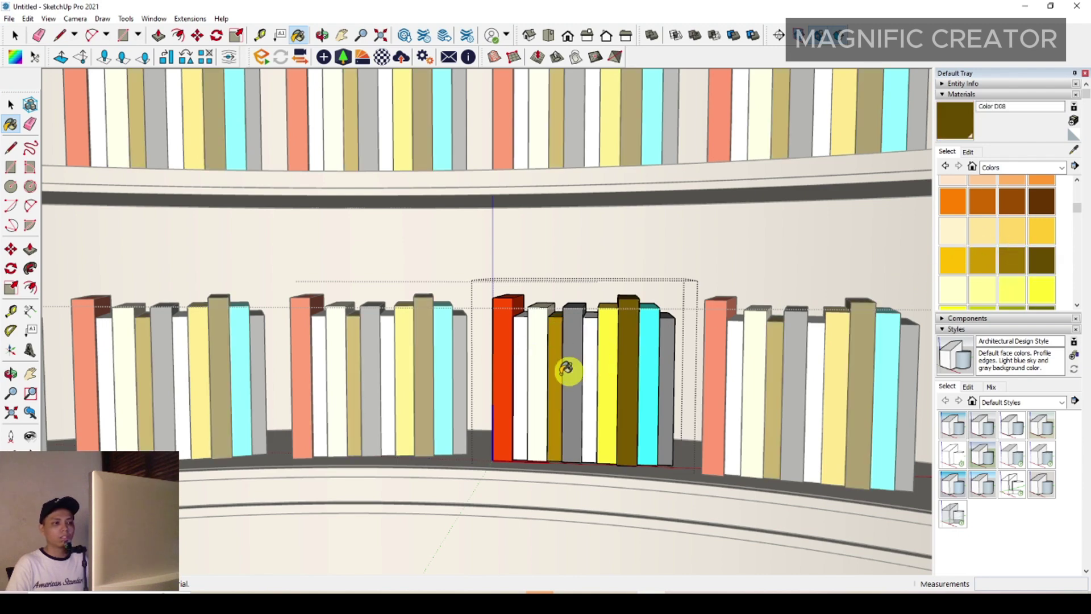
{"action": "scroll", "coordinate": [557, 367], "scroll_direction": "down", "scroll_amount": 10}
{"action": "key", "text": "space"}
{"action": "left_click", "coordinate": [825, 291]}
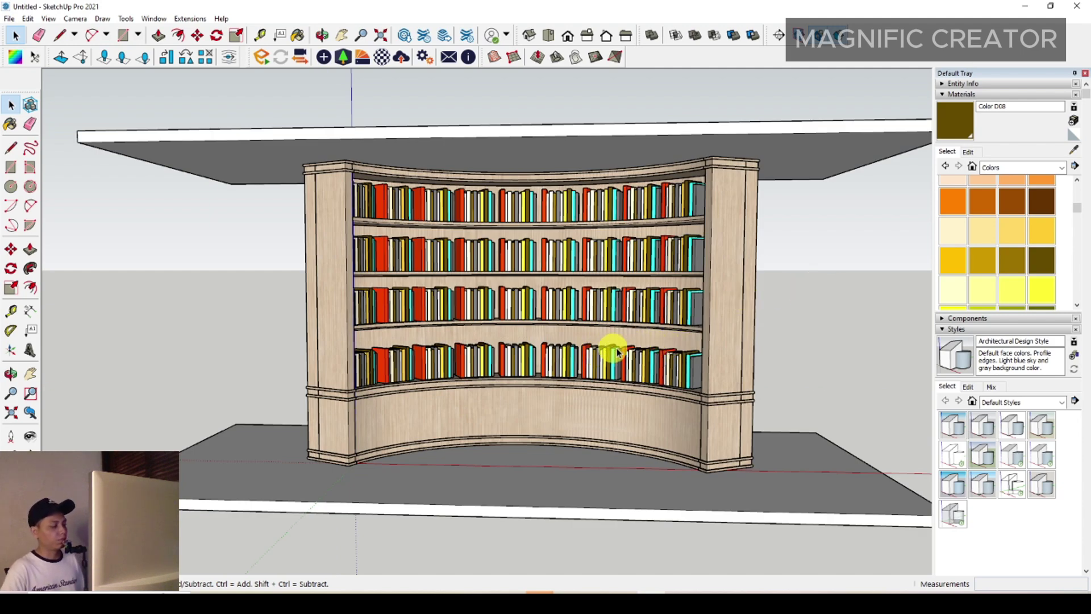
- Open the curved wall behind the bookshelf and paint it with Cladding Stucco White from the Brick, Cladding and Siding collection
{"action": "scroll", "coordinate": [617, 353], "scroll_direction": "up", "scroll_amount": 1}
{"action": "middle_click_drag", "start_coordinate": [617, 353], "coordinate": [745, 343]}
{"action": "scroll", "coordinate": [654, 343], "scroll_direction": "up", "scroll_amount": 3}
{"action": "middle_click_drag", "start_coordinate": [654, 344], "coordinate": [451, 398]}
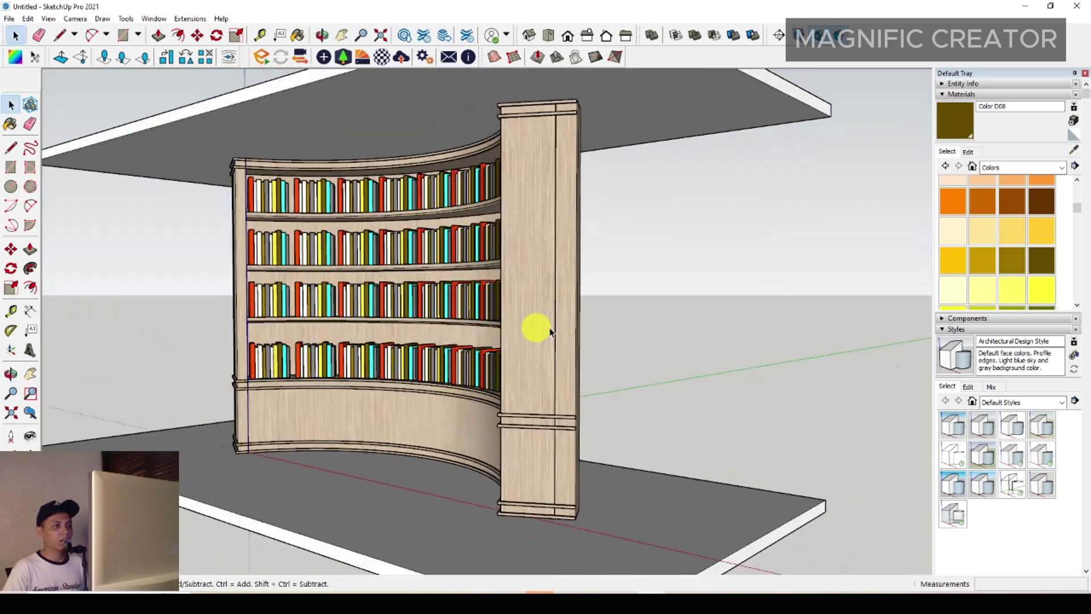
{"action": "middle_click_drag", "start_coordinate": [533, 326], "coordinate": [509, 275]}
{"action": "left_click", "coordinate": [511, 275]}
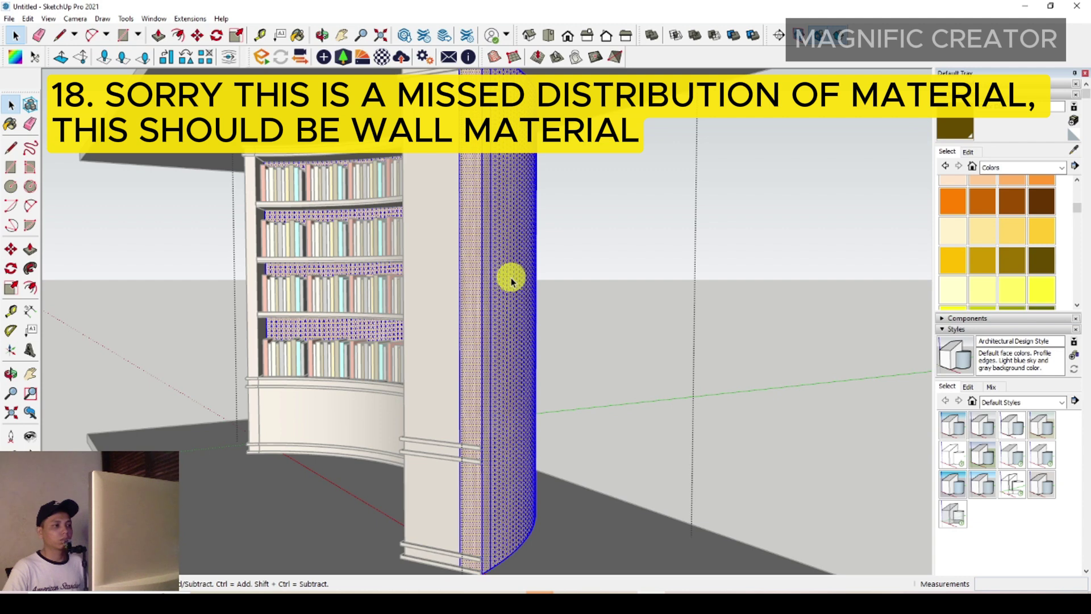
{"action": "left_click", "coordinate": [1060, 167]}
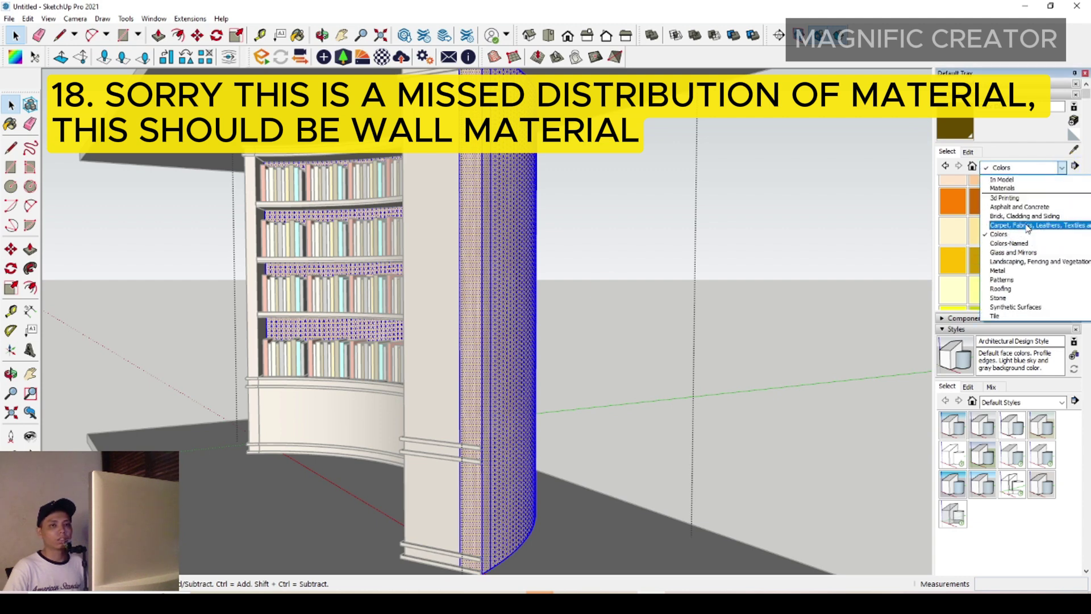
{"action": "left_click", "coordinate": [1031, 216]}
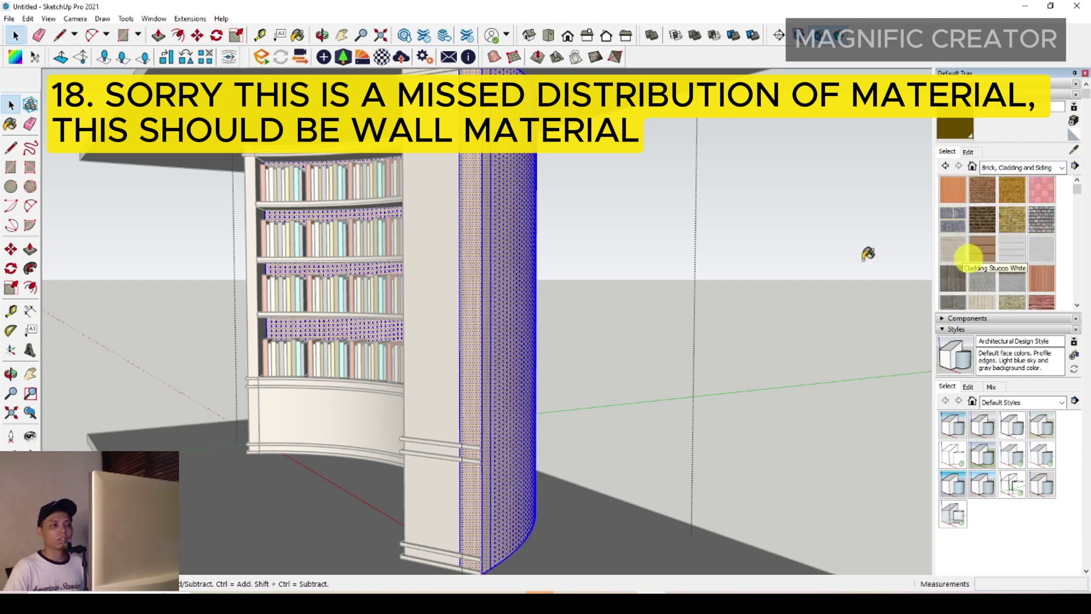
{"action": "left_click", "coordinate": [515, 279]}
{"action": "key", "text": "space"}
{"action": "scroll", "coordinate": [496, 293], "scroll_direction": "down", "scroll_amount": 2}
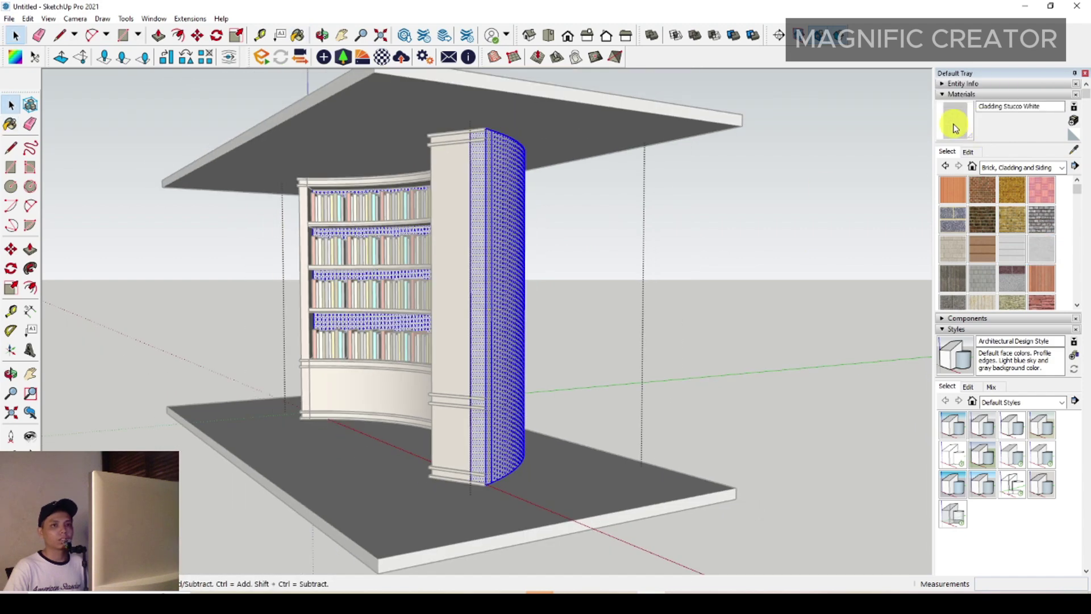
{"action": "middle_click_drag", "start_coordinate": [450, 319], "coordinate": [906, 298]}
{"action": "left_click", "coordinate": [906, 297]}
- Push the outer end of the end pillar's mid-height trim back to the wooden pillar's edge, and leave the component
{"action": "scroll", "coordinate": [621, 426], "scroll_direction": "up", "scroll_amount": 6}
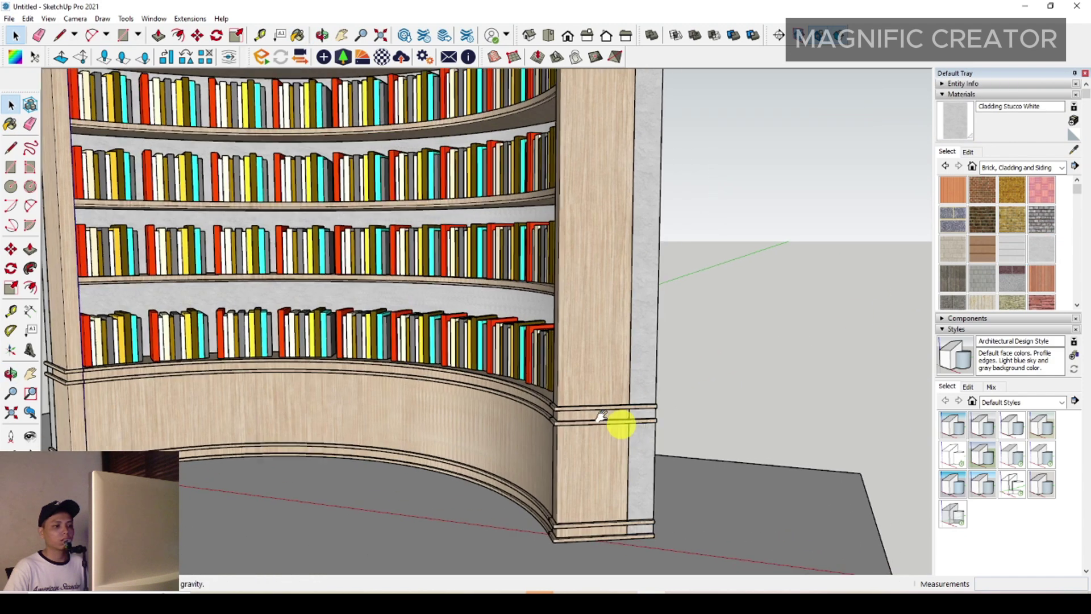
{"action": "double_click", "coordinate": [586, 373]}
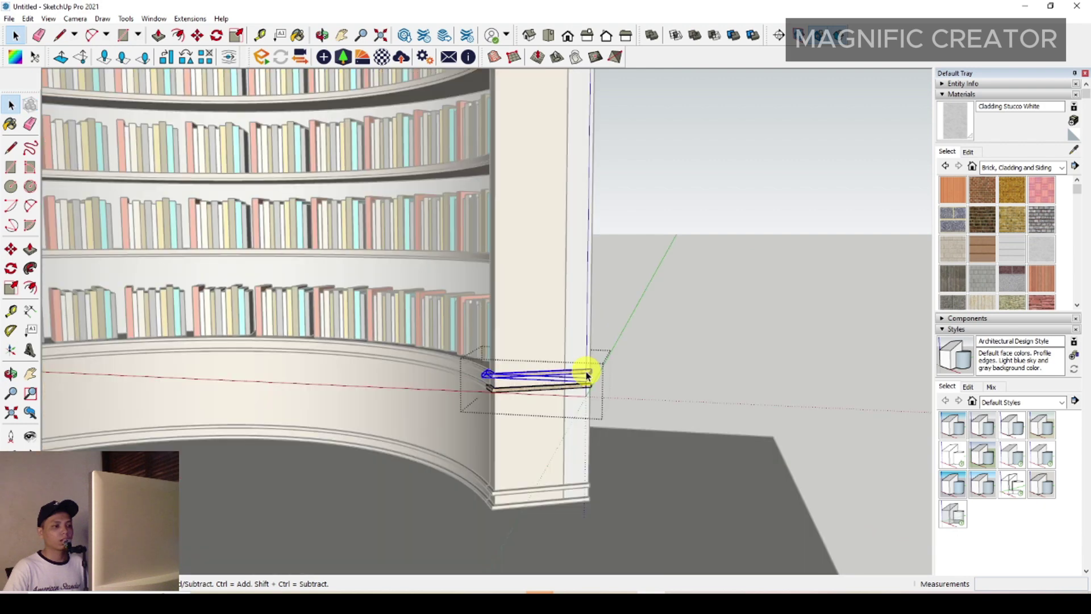
{"action": "triple_click", "coordinate": [587, 372]}
{"action": "scroll", "coordinate": [587, 372], "scroll_direction": "up", "scroll_amount": 5}
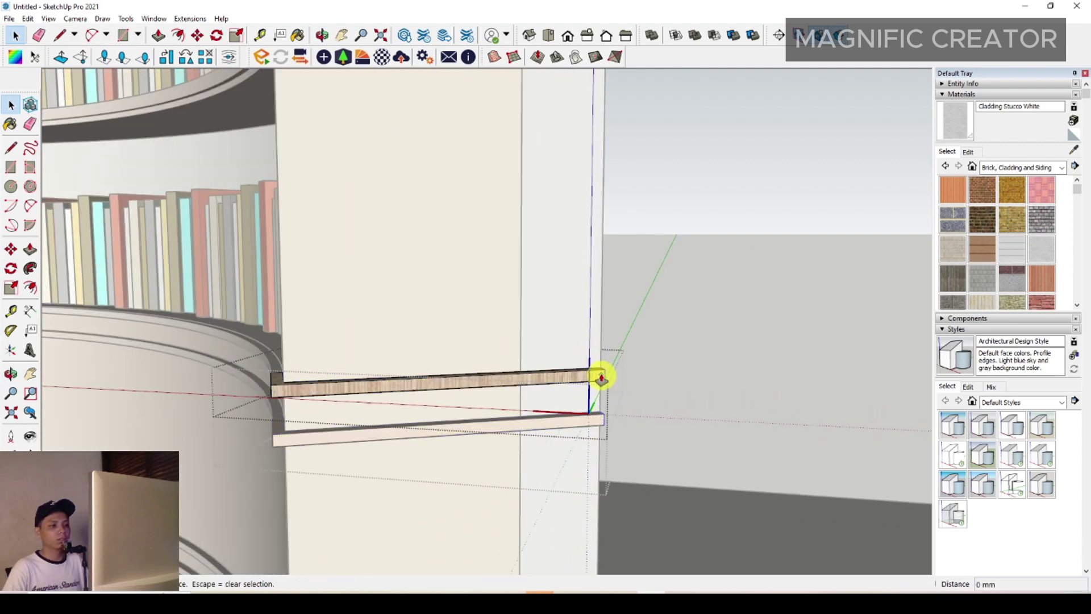
{"action": "left_click", "coordinate": [521, 337]}
{"action": "key", "text": "space"}
{"action": "scroll", "coordinate": [565, 377], "scroll_direction": "down", "scroll_amount": 6}
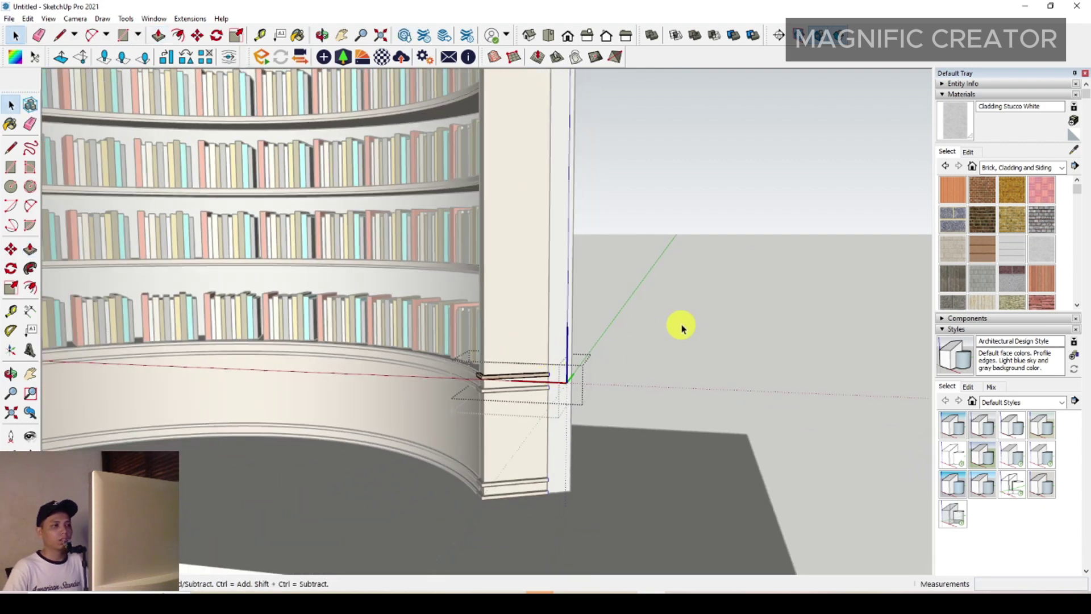
{"action": "left_click", "coordinate": [682, 326]}
- Draw a rotated rectangle about 1316 mm long on the floor slab, from the end pillar's base corner to the slab's edge
{"action": "scroll", "coordinate": [524, 333], "scroll_direction": "down", "scroll_amount": 2}
{"action": "middle_click_drag", "start_coordinate": [523, 334], "coordinate": [222, 387]}
{"action": "middle_click_drag", "start_coordinate": [687, 377], "coordinate": [397, 509], "text": "shift"}
{"action": "scroll", "coordinate": [514, 392], "scroll_direction": "up", "scroll_amount": 3}
{"action": "scroll", "coordinate": [433, 426], "scroll_direction": "up", "scroll_amount": 2}
{"action": "middle_click_drag", "start_coordinate": [433, 426], "coordinate": [438, 447], "text": "shift"}
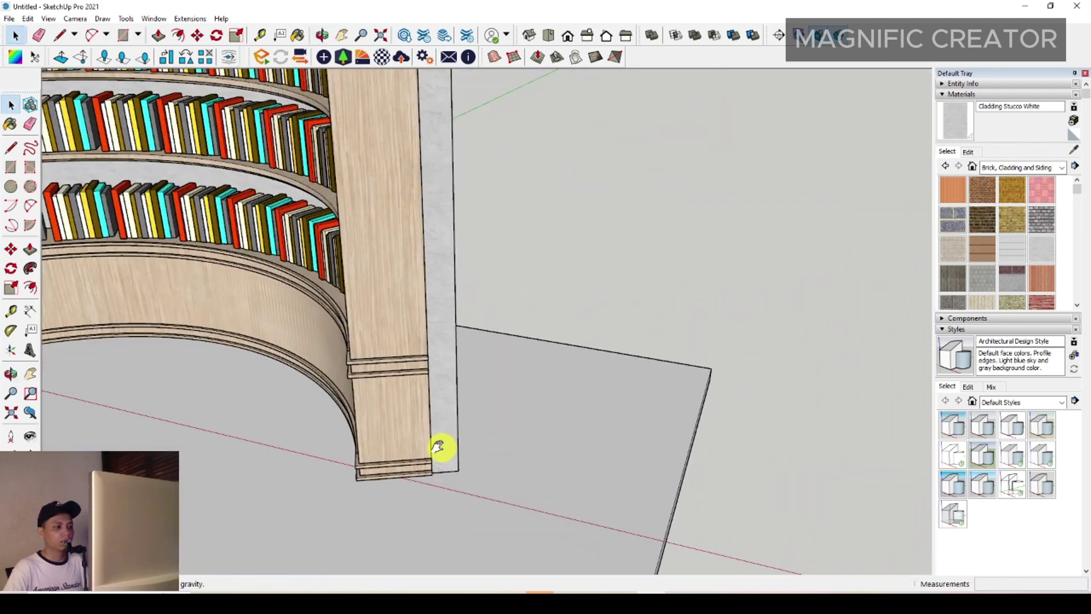
{"action": "left_click", "coordinate": [30, 170]}
{"action": "scroll", "coordinate": [397, 466], "scroll_direction": "up", "scroll_amount": 5}
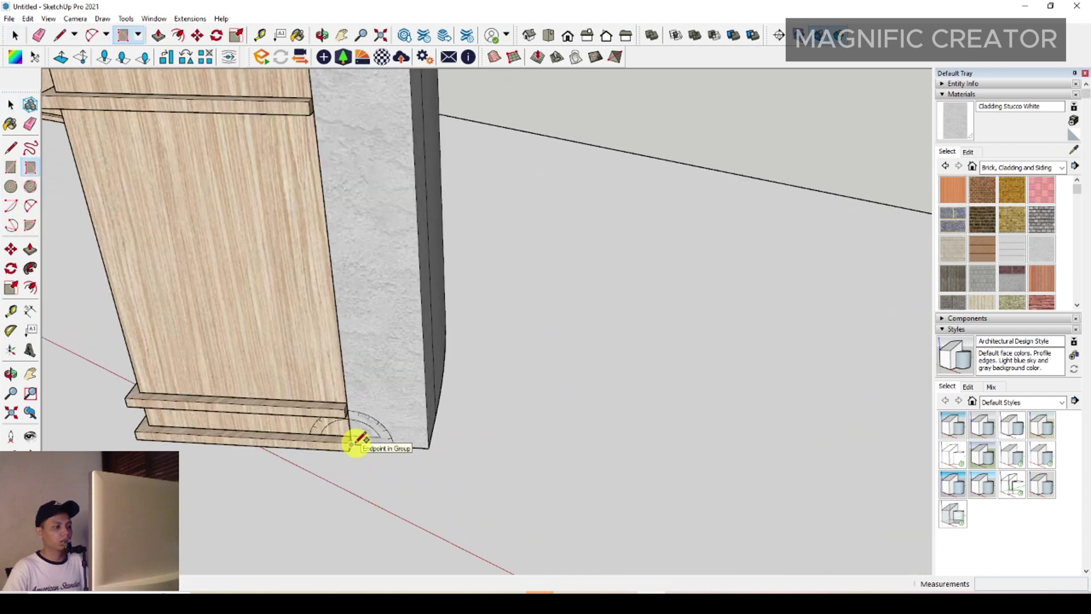
{"action": "left_click", "coordinate": [356, 442]}
{"action": "scroll", "coordinate": [441, 498], "scroll_direction": "down", "scroll_amount": 4}
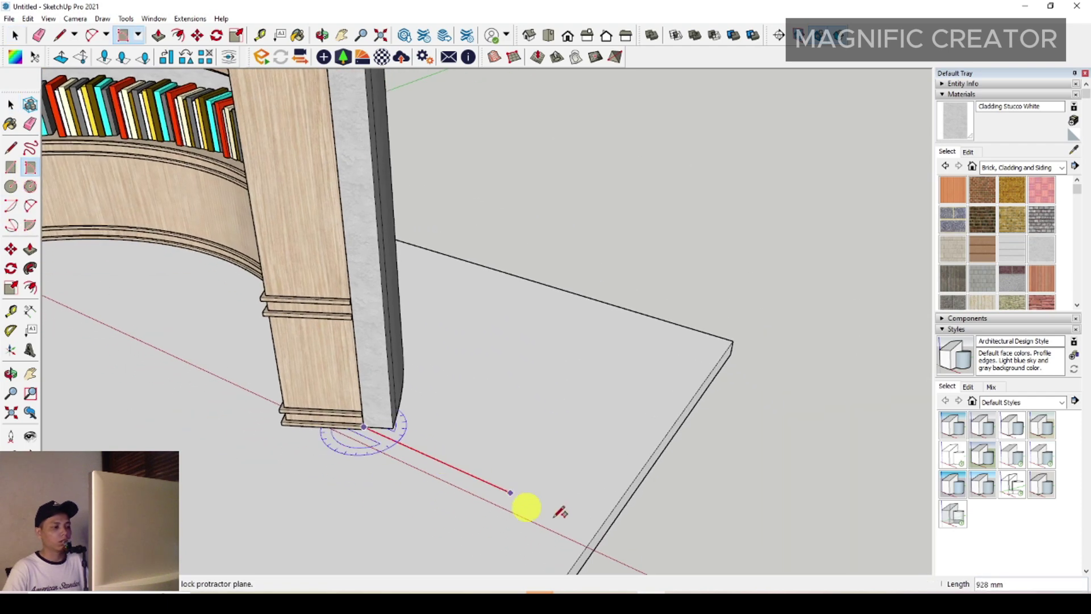
{"action": "left_click", "coordinate": [616, 499]}
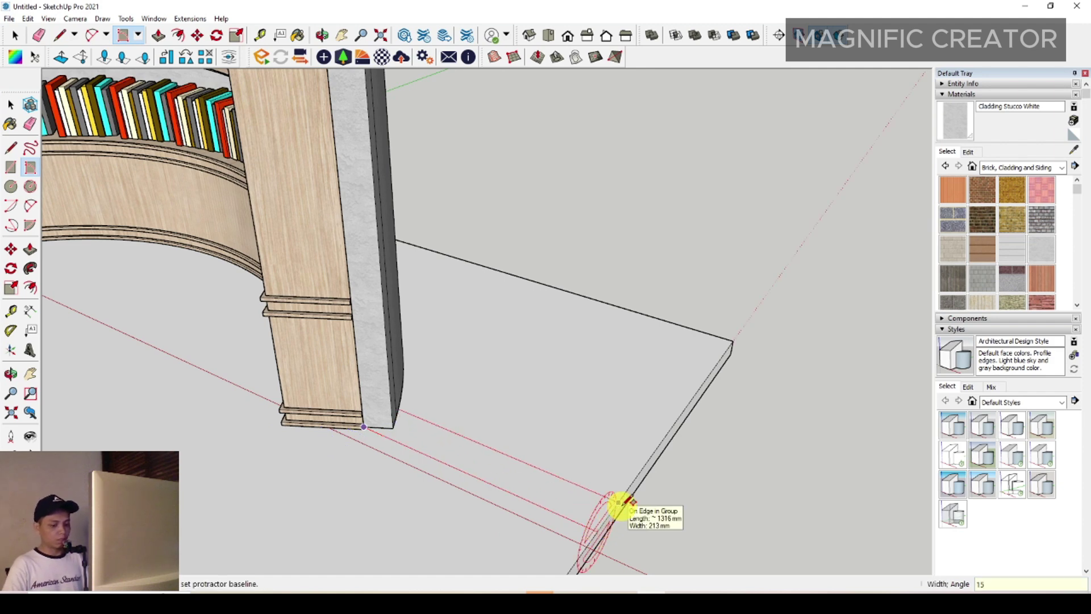
{"action": "key", "text": "Return"}
{"action": "key", "text": "space"}
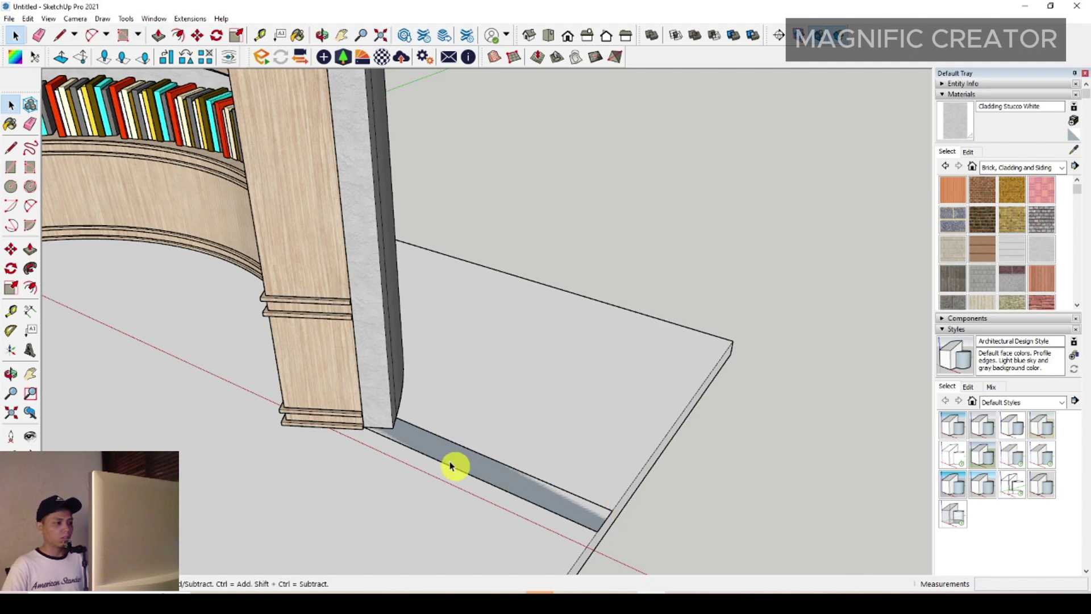
- Extrude the floor rectangle up to the ceiling slab with Push/Pull and make the resulting side wall a group
{"action": "key", "text": "p"}
{"action": "left_click", "coordinate": [435, 433]}
{"action": "scroll", "coordinate": [427, 324], "scroll_direction": "down", "scroll_amount": 2}
{"action": "middle_click_drag", "start_coordinate": [415, 293], "coordinate": [479, 275]}
{"action": "scroll", "coordinate": [495, 125], "scroll_direction": "down", "scroll_amount": 1}
{"action": "key", "text": "space"}
{"action": "triple_click", "coordinate": [527, 129]}
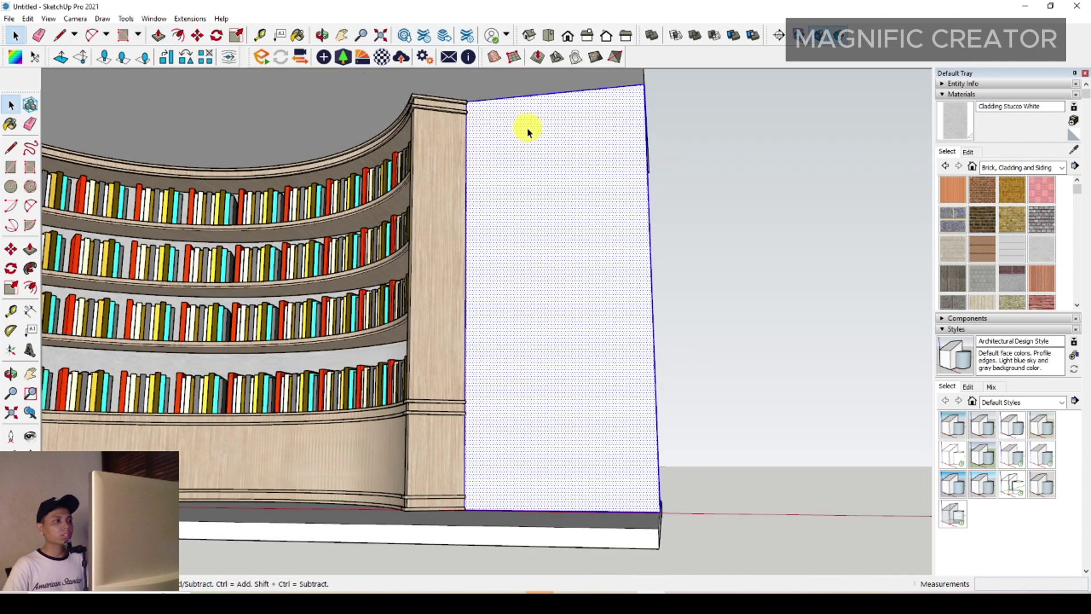
{"action": "right_click", "coordinate": [527, 128]}
{"action": "left_click", "coordinate": [563, 229]}
- Copy the side wall about 5533 mm along the red axis to the opposite side of the bookshelf, against the other pillar's edge
{"action": "scroll", "coordinate": [511, 241], "scroll_direction": "down", "scroll_amount": 2}
{"action": "middle_click_drag", "start_coordinate": [517, 256], "coordinate": [512, 290]}
{"action": "left_click", "coordinate": [11, 249]}
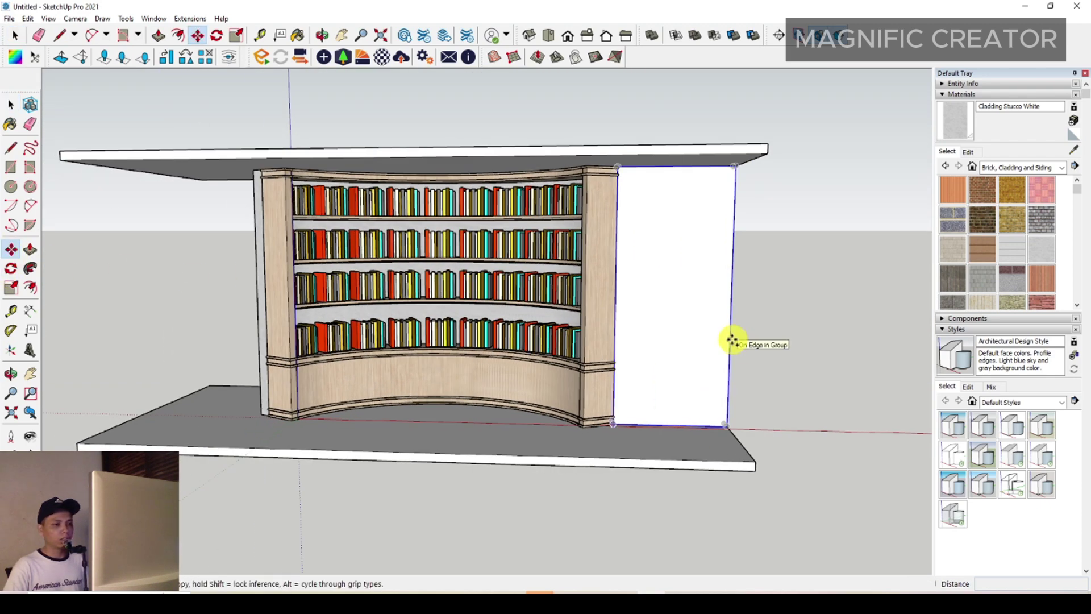
{"action": "left_click", "coordinate": [732, 340]}
{"action": "scroll", "coordinate": [268, 358], "scroll_direction": "up", "scroll_amount": 5}
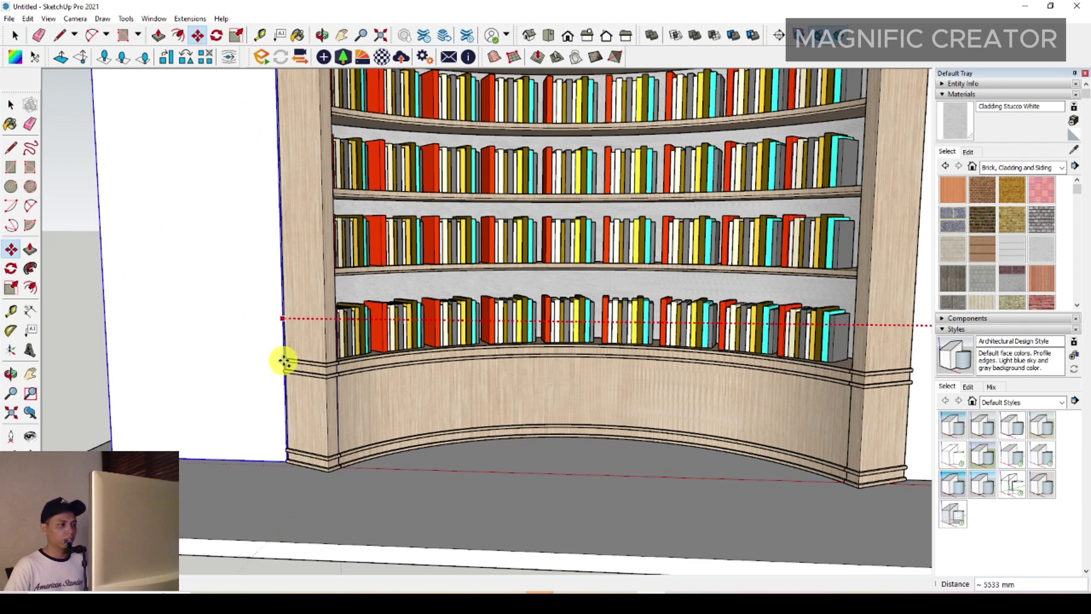
{"action": "scroll", "coordinate": [276, 324], "scroll_direction": "up", "scroll_amount": 4}
{"action": "left_click", "coordinate": [297, 295]}
{"action": "key", "text": "space"}
{"action": "scroll", "coordinate": [336, 335], "scroll_direction": "down", "scroll_amount": 7}
{"action": "middle_click_drag", "start_coordinate": [464, 349], "coordinate": [464, 349]}
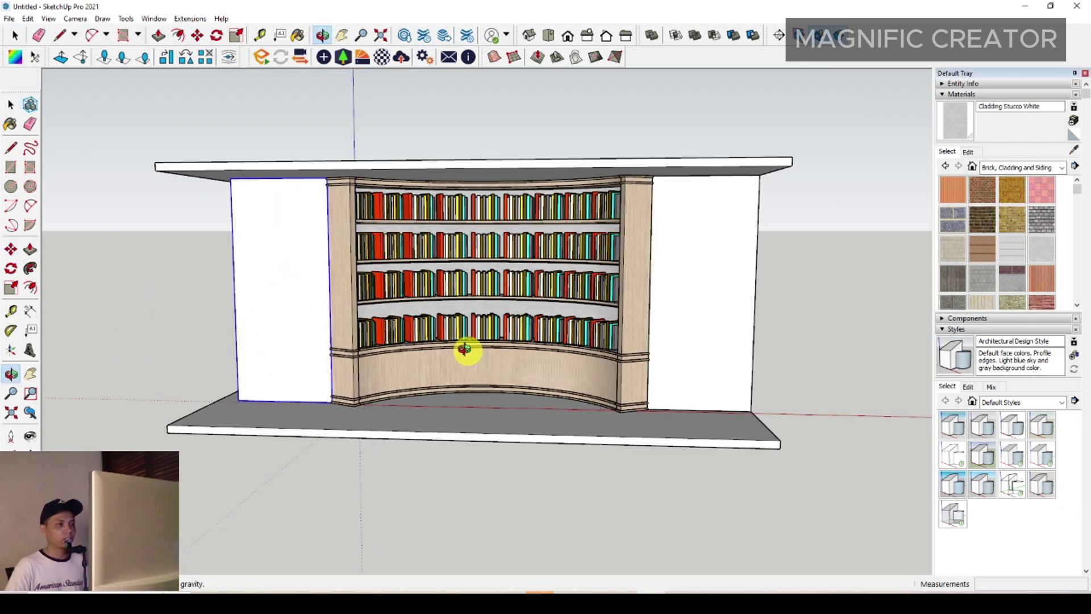
{"action": "key", "text": "space"}
- Paint both side walls flanking the bookshelf with Cladding Stucco White
{"action": "left_click", "coordinate": [958, 132]}
{"action": "left_click", "coordinate": [699, 255]}
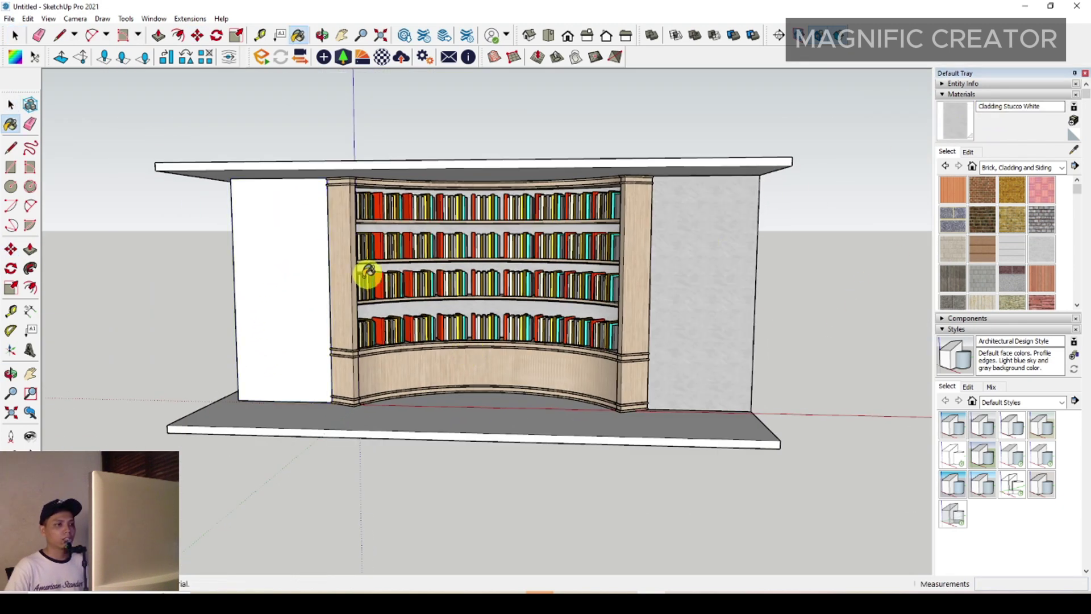
{"action": "left_click", "coordinate": [301, 260]}
{"action": "scroll", "coordinate": [623, 318], "scroll_direction": "up", "scroll_amount": 3}
{"action": "middle_click_drag", "start_coordinate": [624, 318], "coordinate": [740, 286]}
{"action": "scroll", "coordinate": [706, 297], "scroll_direction": "down", "scroll_amount": 1}
{"action": "scroll", "coordinate": [588, 301], "scroll_direction": "up", "scroll_amount": 2}
{"action": "middle_click_drag", "start_coordinate": [588, 301], "coordinate": [651, 294], "text": "shift"}
{"action": "scroll", "coordinate": [701, 314], "scroll_direction": "down", "scroll_amount": 1}
{"action": "scroll", "coordinate": [617, 298], "scroll_direction": "down", "scroll_amount": 2}
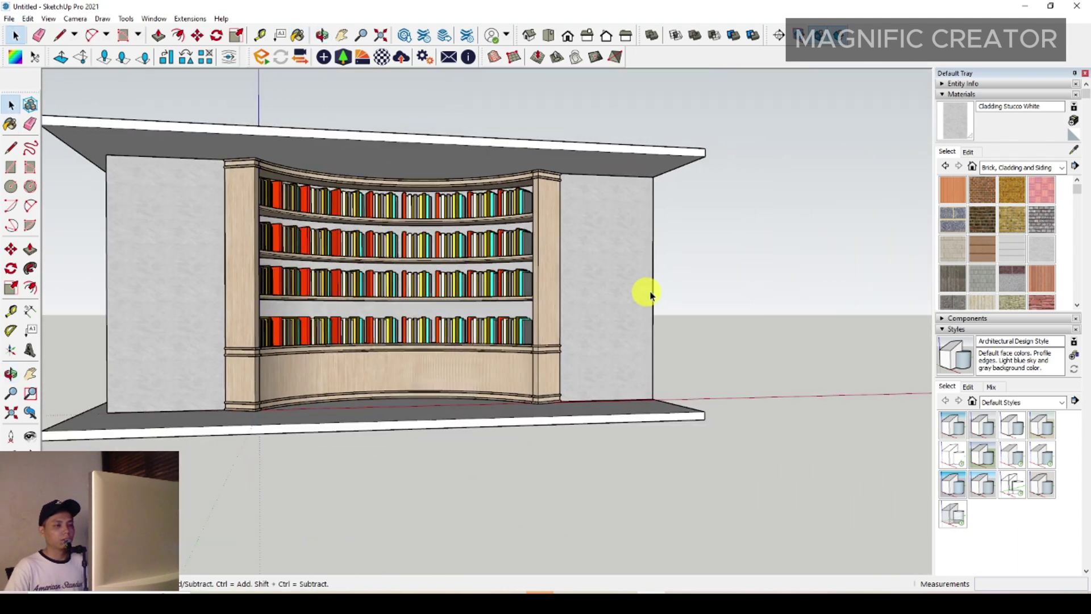
- Lengthen the side wall right of the bookshelf with Push/Pull, pulling its outer end face outward past the slabs
{"action": "double_click", "coordinate": [637, 256]}
{"action": "left_click_drag", "start_coordinate": [628, 165], "coordinate": [715, 519]}
{"action": "key", "text": "p"}
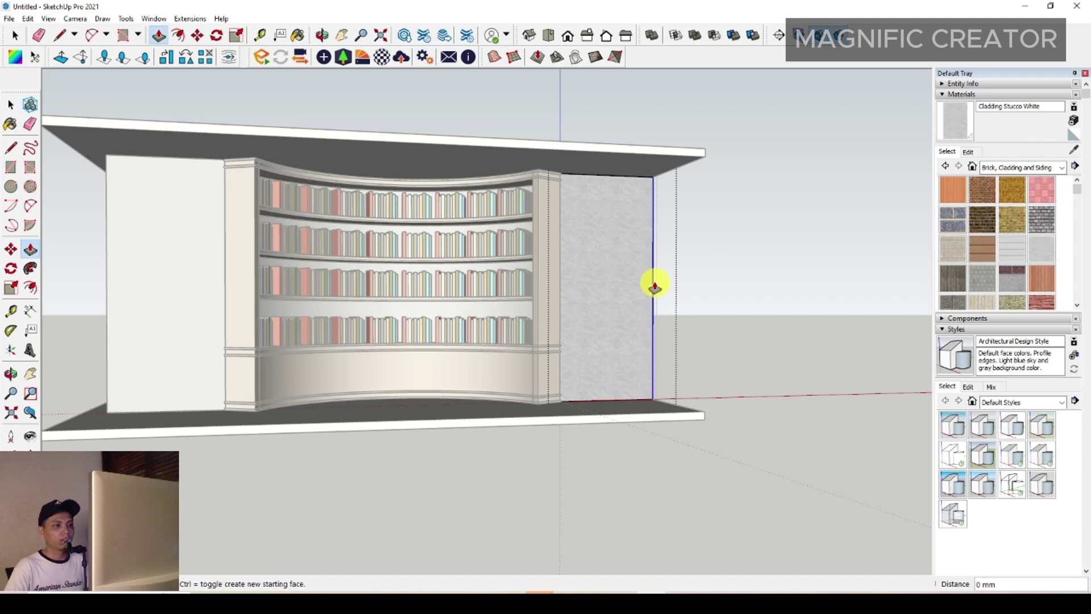
{"action": "key", "text": "space"}
- Lengthen the side wall left of the bookshelf with Push/Pull, pulling its outer end face outward well past the slabs
{"action": "middle_click_drag", "start_coordinate": [775, 284], "coordinate": [409, 275]}
{"action": "left_click", "coordinate": [410, 279]}
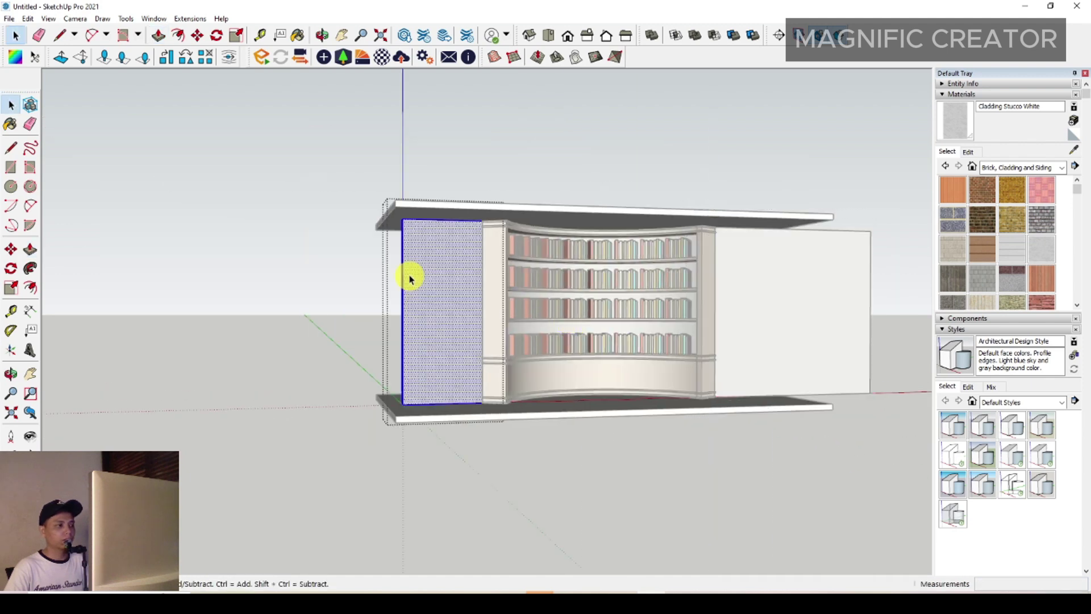
{"action": "left_click_drag", "start_coordinate": [370, 194], "coordinate": [436, 455]}
{"action": "key", "text": "p"}
{"action": "left_click", "coordinate": [402, 285]}
{"action": "left_click", "coordinate": [192, 293]}
{"action": "key", "text": "space"}
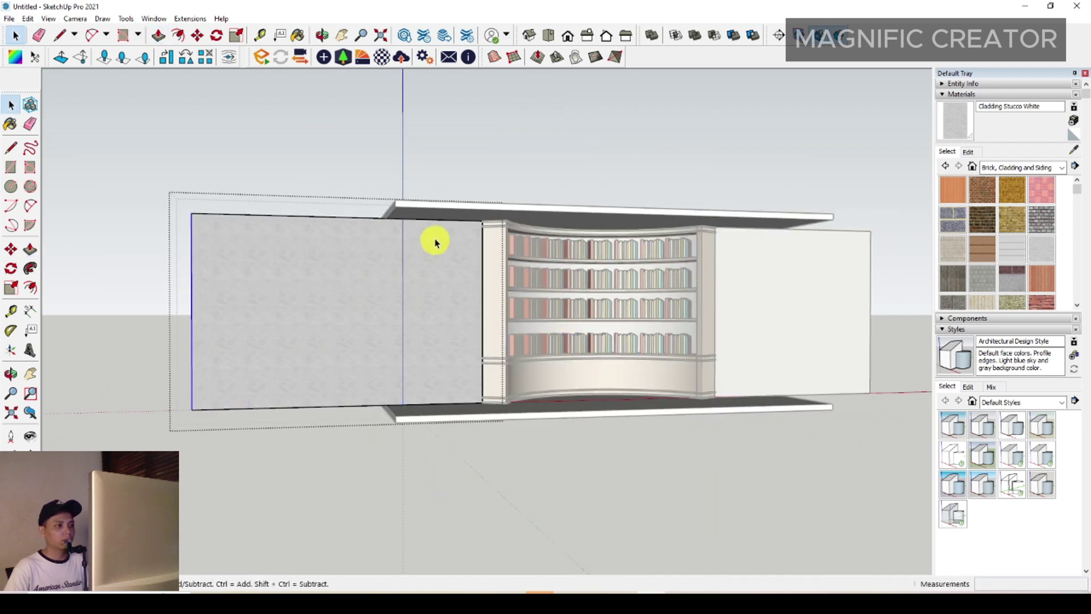
- Extend the floor slab's left end with Push/Pull to line up with the left side wall's outer end
{"action": "triple_click", "coordinate": [401, 422]}
{"action": "left_click_drag", "start_coordinate": [301, 336], "coordinate": [470, 526]}
{"action": "key", "text": "p"}
{"action": "left_click", "coordinate": [393, 419]}
{"action": "left_click_drag", "start_coordinate": [204, 352], "coordinate": [181, 344]}
{"action": "key", "text": "space"}
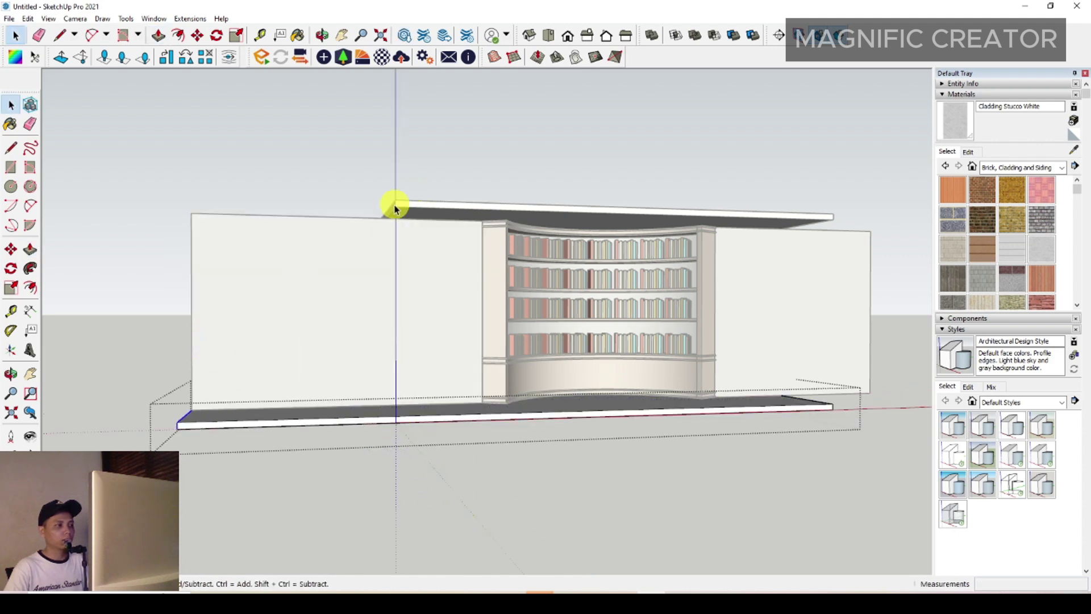
- Extend the ceiling slab's left end with Push/Pull to line up with the left side wall's outer end
{"action": "left_click", "coordinate": [390, 207]}
{"action": "key", "text": "p"}
{"action": "left_click_drag", "start_coordinate": [394, 208], "coordinate": [236, 226]}
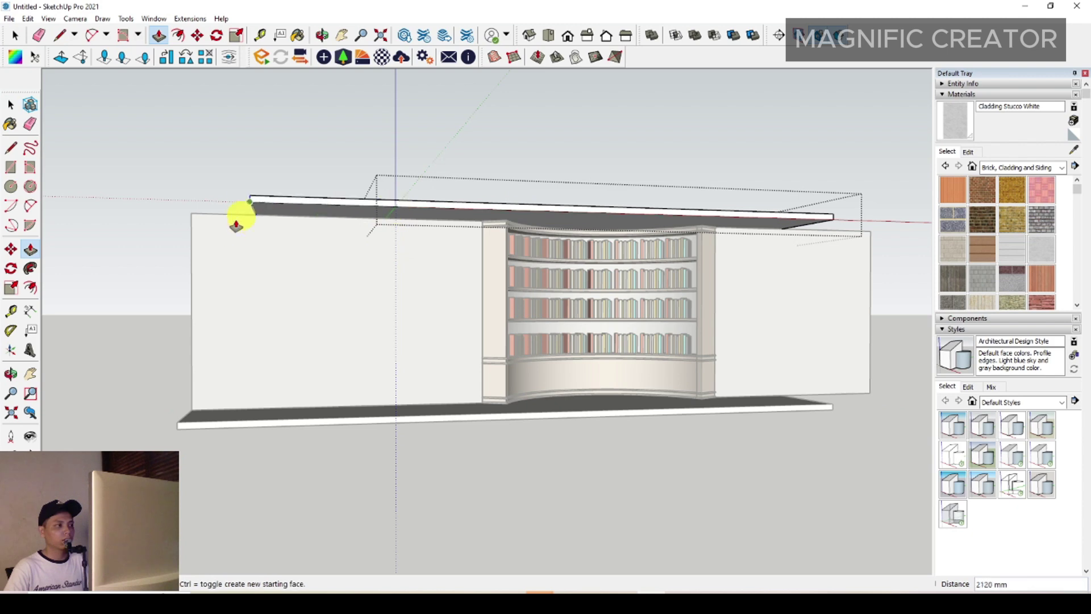
{"action": "left_click_drag", "start_coordinate": [190, 256], "coordinate": [188, 257]}
{"action": "key", "text": "space"}
- Extend the ceiling slab's right end with Push/Pull to line up with the right side wall's outer end
{"action": "middle_click_drag", "start_coordinate": [828, 273], "coordinate": [609, 249]}
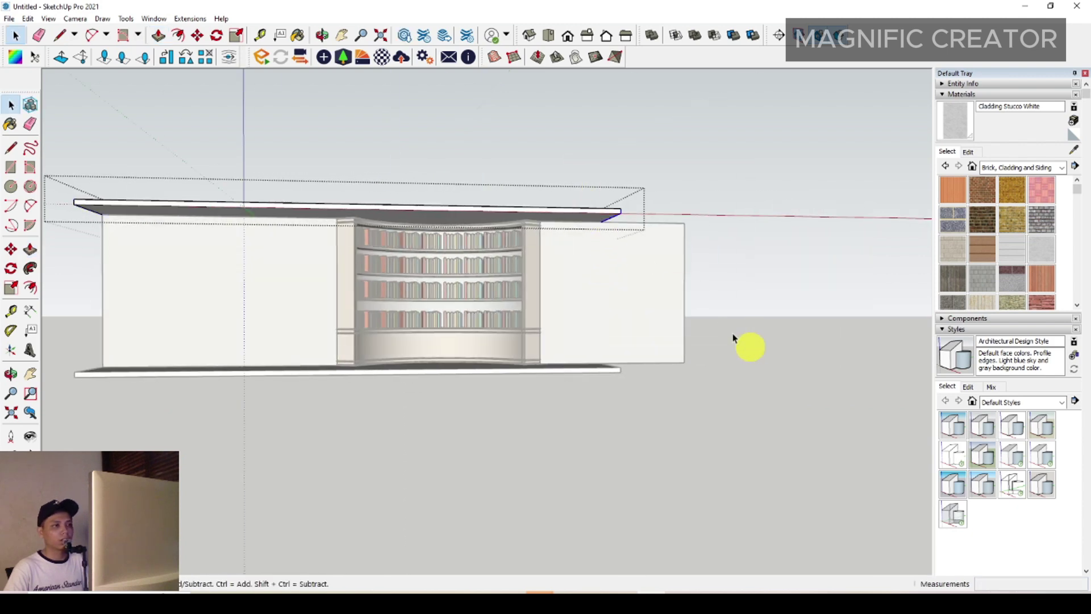
{"action": "key", "text": "p"}
{"action": "left_click_drag", "start_coordinate": [619, 220], "coordinate": [687, 254]}
{"action": "key", "text": "space"}
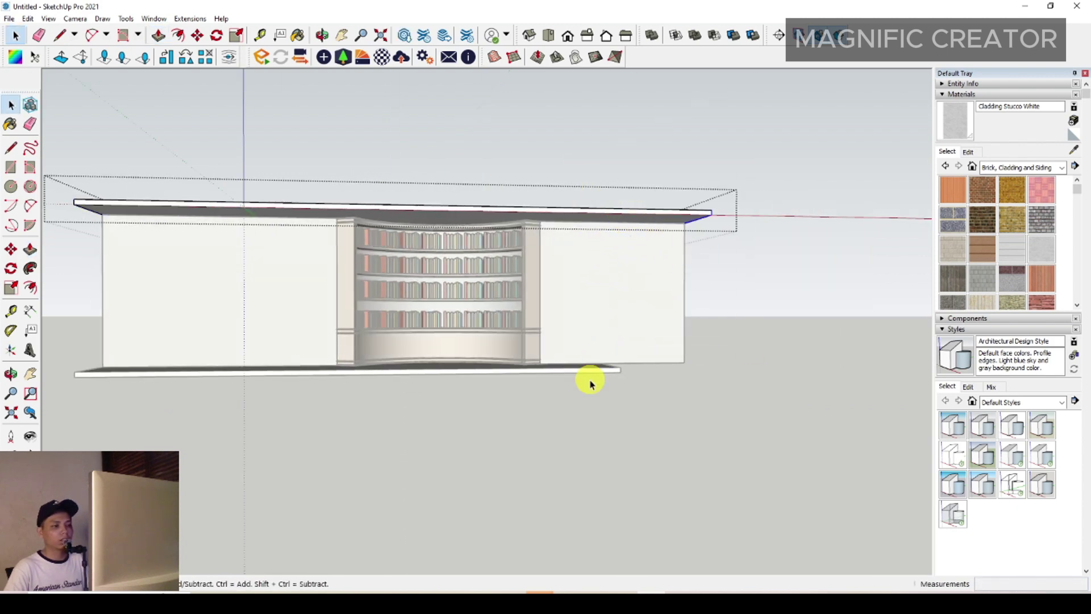
- Extend the floor slab's right end with Push/Pull to line up with the right side wall's outer end
{"action": "triple_click", "coordinate": [591, 372]}
{"action": "left_click_drag", "start_coordinate": [534, 291], "coordinate": [794, 498]}
{"action": "key", "text": "p"}
{"action": "left_click", "coordinate": [622, 373]}
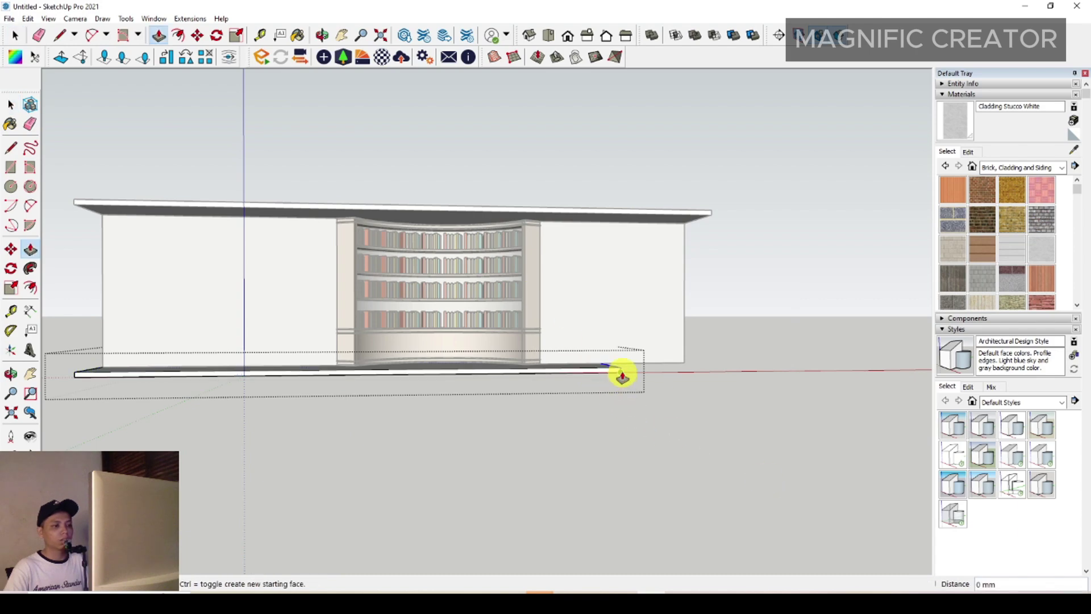
{"action": "left_click", "coordinate": [682, 315]}
{"action": "key", "text": "space"}
{"action": "left_click", "coordinate": [760, 292]}
- Paint the curved back wall behind the bookshelf with Formica Blue from the Synthetic Surfaces materials
{"action": "scroll", "coordinate": [455, 320], "scroll_direction": "up", "scroll_amount": 5}
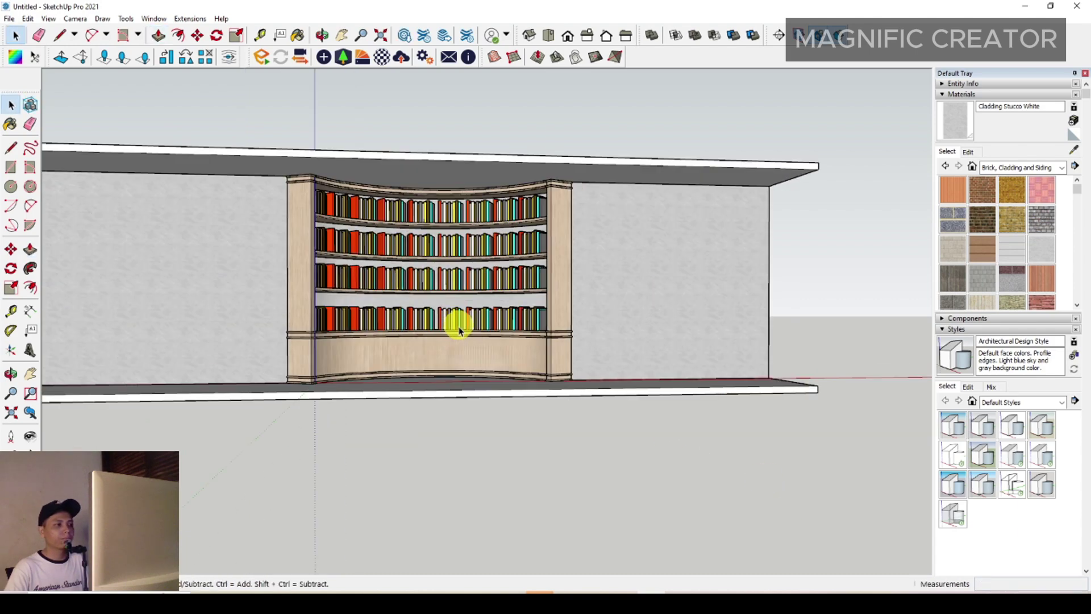
{"action": "scroll", "coordinate": [425, 356], "scroll_direction": "up", "scroll_amount": 4}
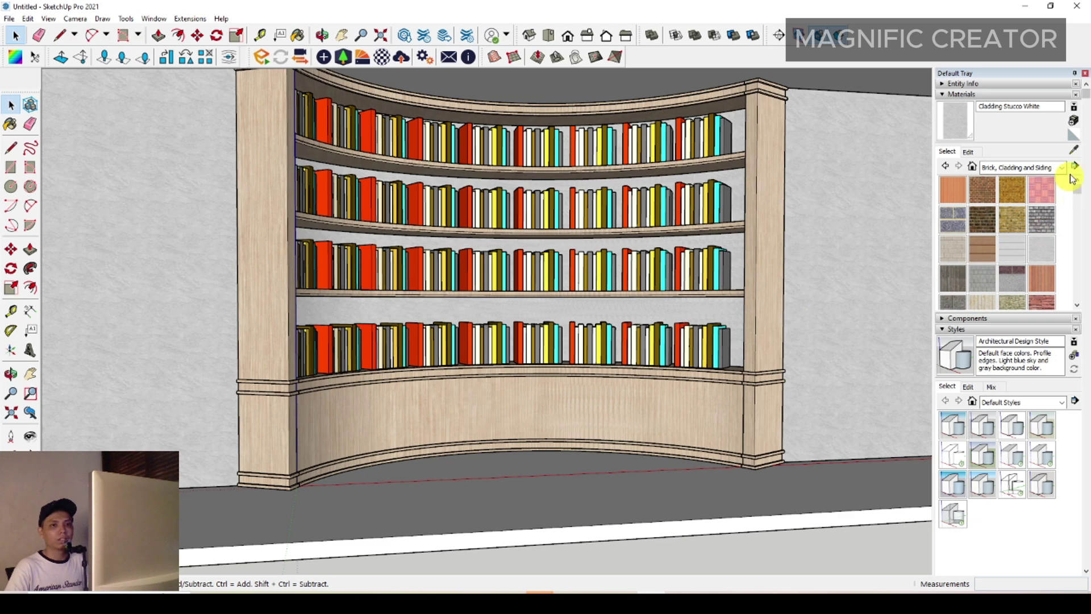
{"action": "left_click", "coordinate": [1066, 168]}
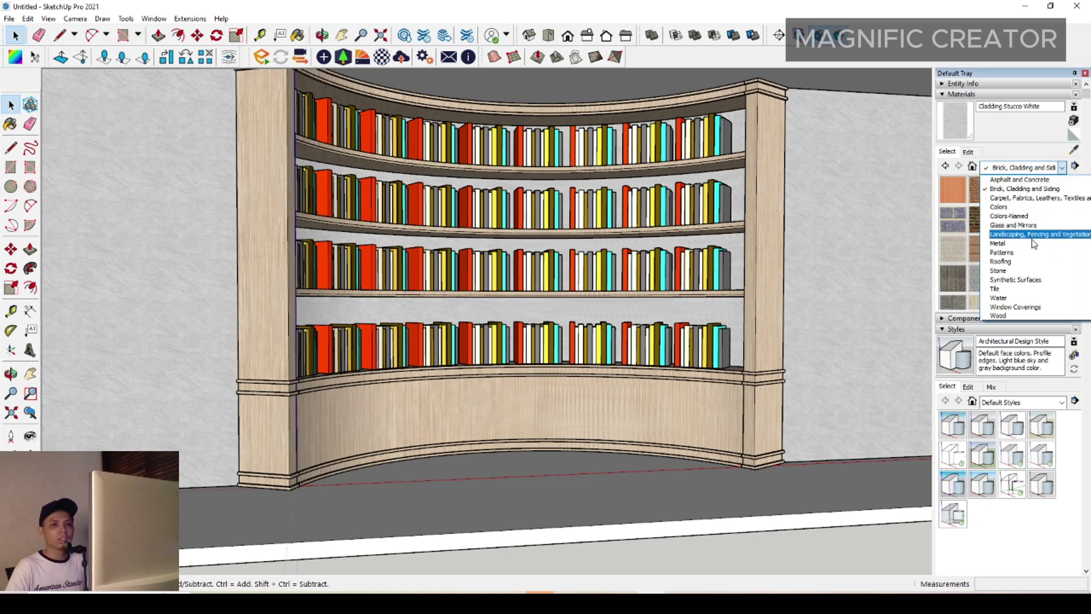
{"action": "left_click", "coordinate": [1016, 279]}
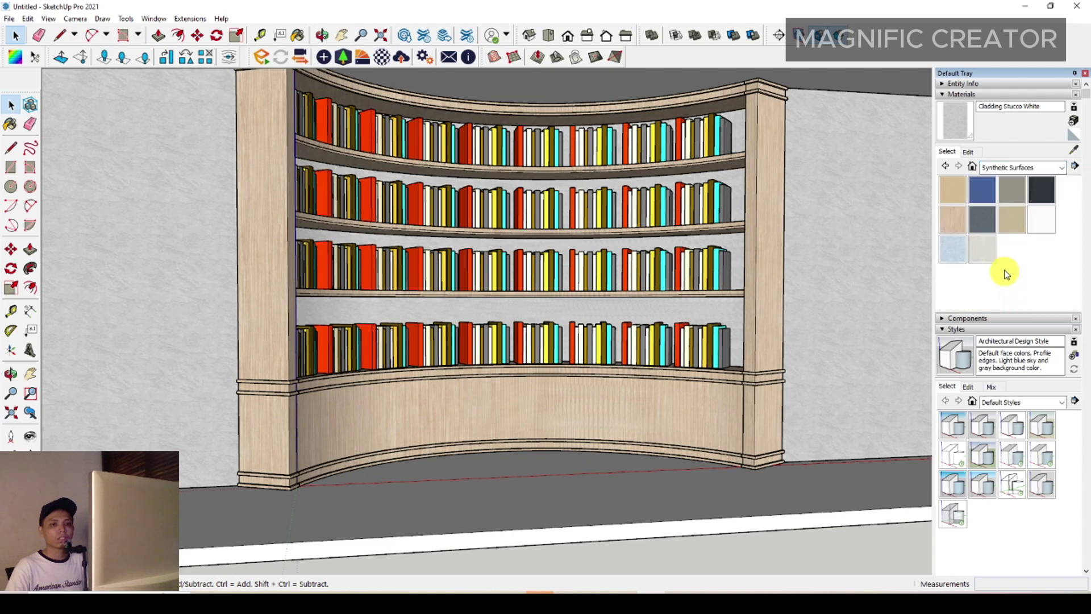
{"action": "left_click", "coordinate": [982, 194]}
{"action": "middle_click_drag", "start_coordinate": [705, 301], "coordinate": [687, 309]}
{"action": "key", "text": "space"}
{"action": "triple_click", "coordinate": [687, 309]}
{"action": "key", "text": "b"}
{"action": "left_click", "coordinate": [715, 307]}
{"action": "key", "text": "space"}
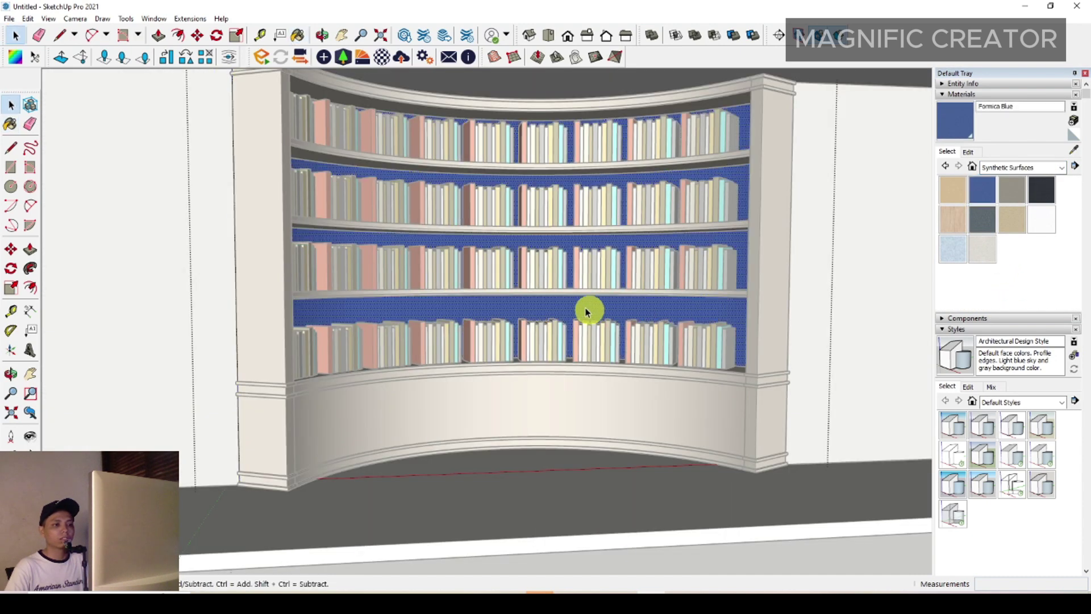
{"action": "scroll", "coordinate": [585, 312], "scroll_direction": "down", "scroll_amount": 3}
{"action": "left_click", "coordinate": [787, 128]}
{"action": "scroll", "coordinate": [609, 327], "scroll_direction": "up", "scroll_amount": 3}
{"action": "mouse_move", "coordinate": [609, 326]}
{"action": "middle_mouse_down", "text": "shift"}
{"action": "mouse_move", "coordinate": [646, 344]}
{"action": "mouse_move", "coordinate": [697, 321]}
{"action": "mouse_move", "coordinate": [629, 349]}
{"action": "mouse_move", "coordinate": [422, 345]}
{"action": "mouse_move", "coordinate": [688, 375]}
{"action": "mouse_move", "coordinate": [701, 370]}
{"action": "mouse_move", "coordinate": [646, 365]}
{"action": "mouse_move", "coordinate": [672, 348]}
{"action": "mouse_move", "coordinate": [521, 348]}
{"action": "mouse_move", "coordinate": [578, 353]}
{"action": "mouse_move", "coordinate": [549, 329]}
{"action": "mouse_move", "coordinate": [589, 324]}
{"action": "mouse_move", "coordinate": [774, 350]}
{"action": "middle_mouse_up", "text": "shift"}
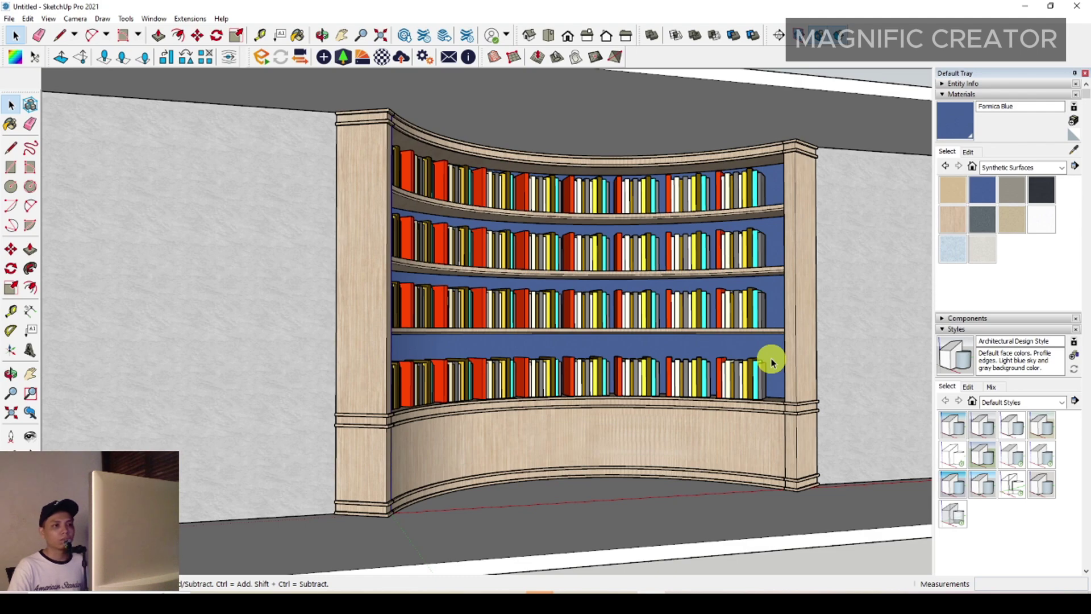
{"action": "middle_click_drag", "start_coordinate": [772, 362], "coordinate": [634, 357]}
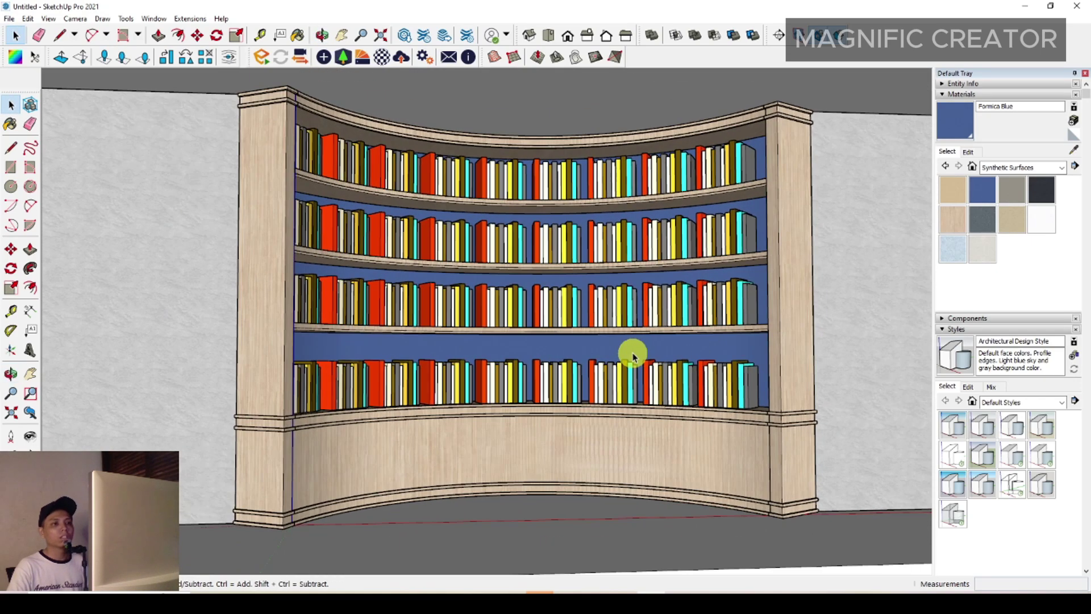